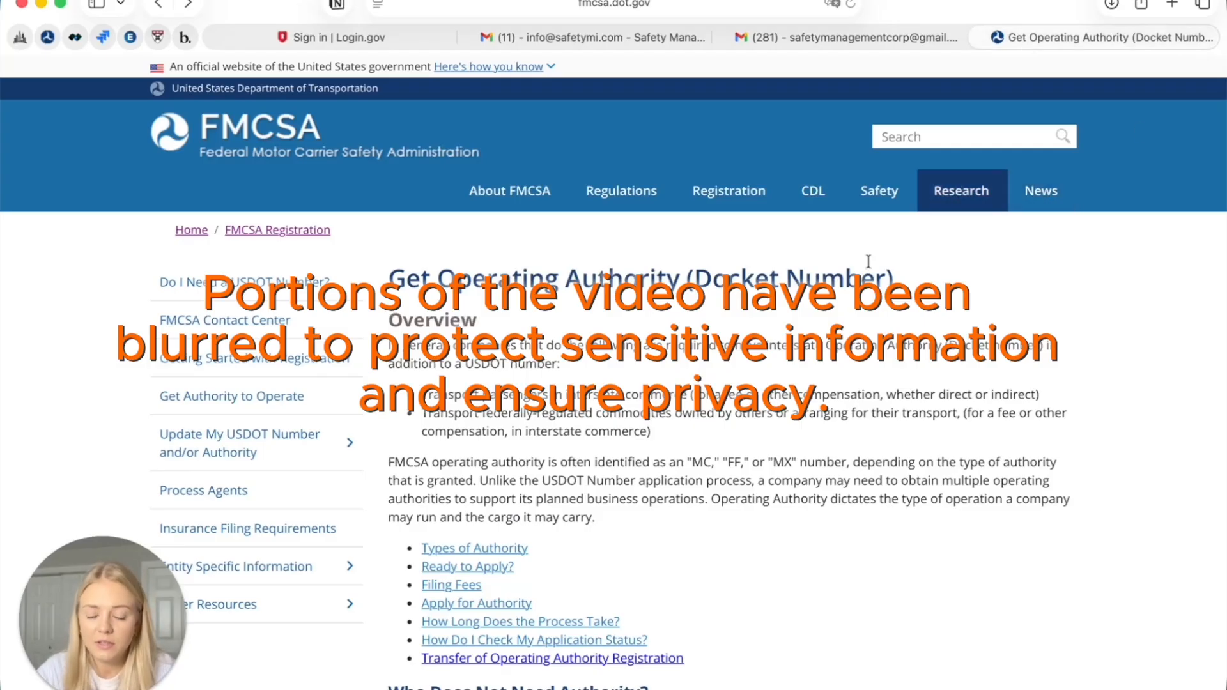
Return to the 'open mc dot' results and find the FMCSA 'Get Operating Authority (Docket Number)' link
{"action": "scroll", "coordinate": [716, 529], "scroll_direction": "down", "scroll_amount": 3}
{"action": "scroll", "coordinate": [715, 531], "scroll_direction": "up", "scroll_amount": 3}
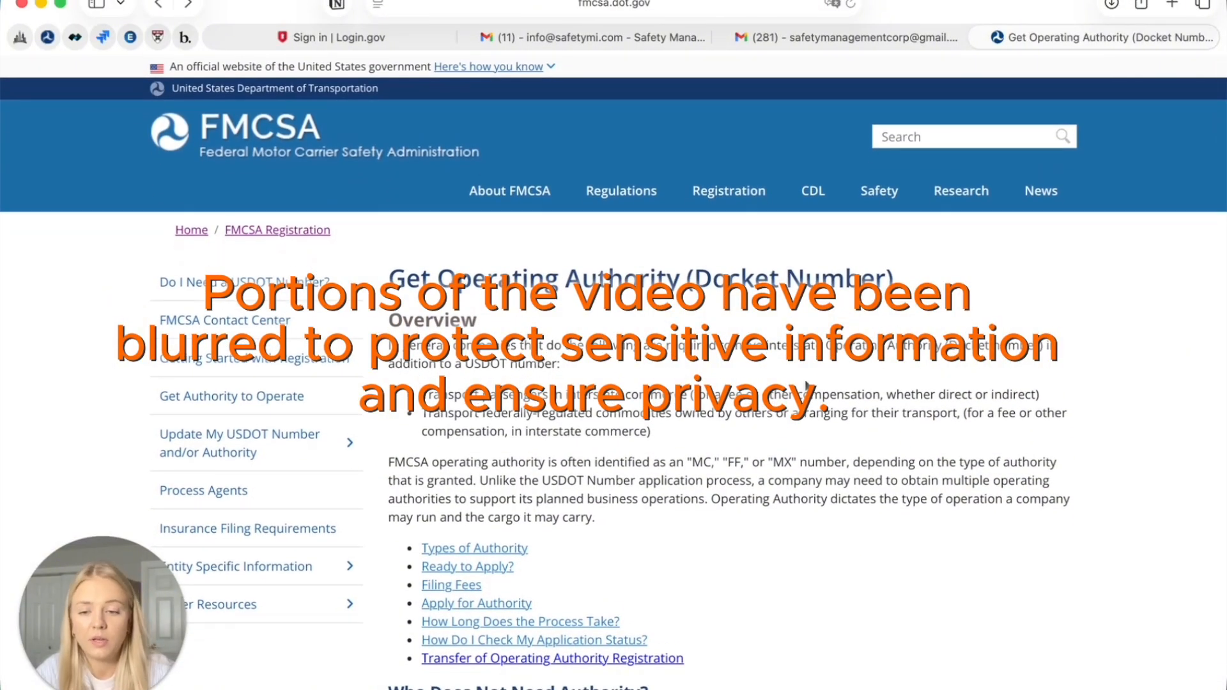
{"action": "scroll", "coordinate": [807, 386], "scroll_direction": "down", "scroll_amount": 2}
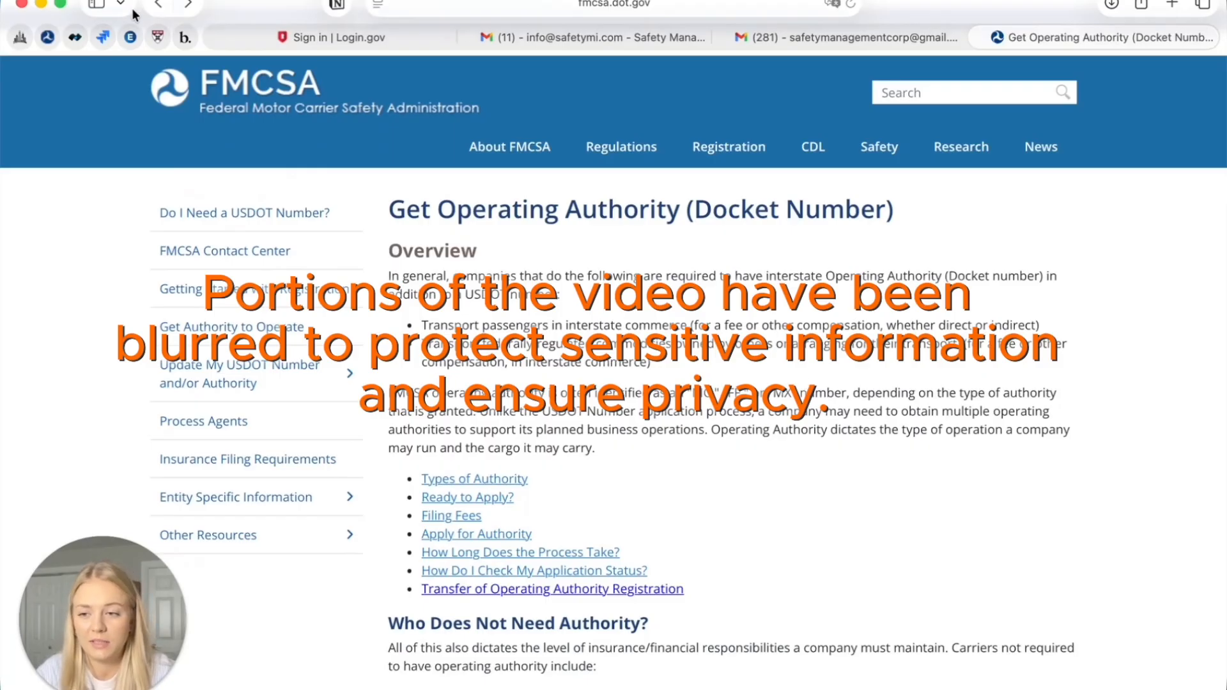
{"action": "left_click", "coordinate": [159, 6]}
{"action": "scroll", "coordinate": [297, 330], "scroll_direction": "up", "scroll_amount": 5}
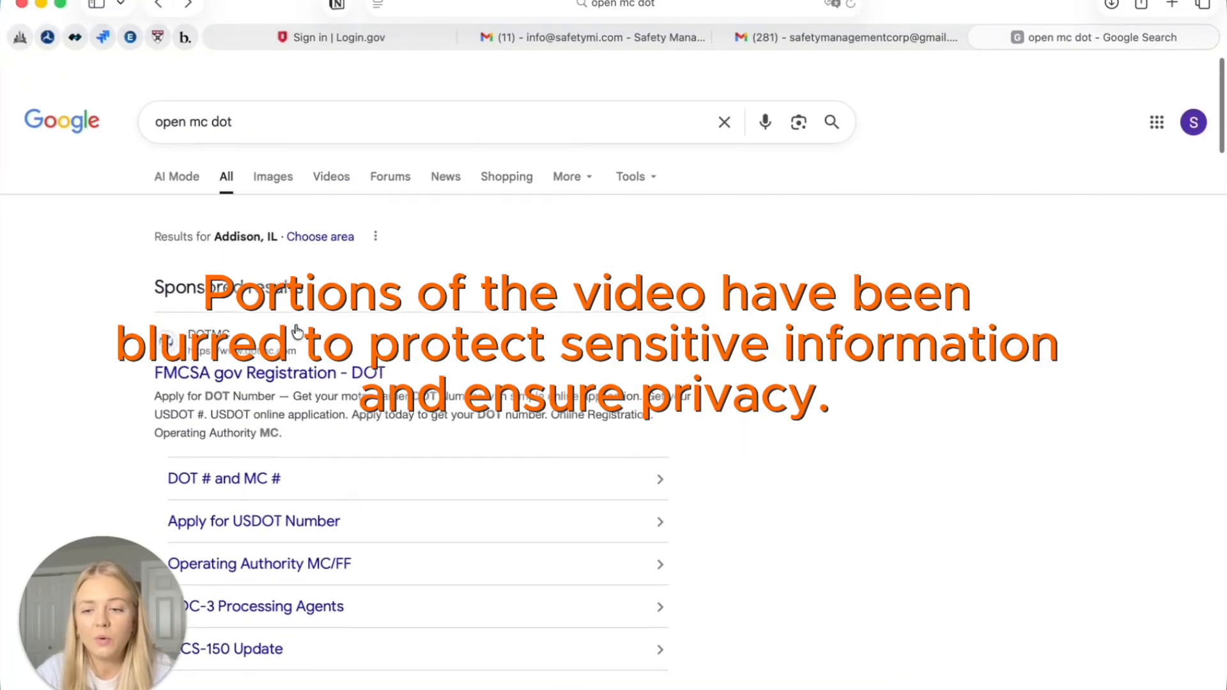
{"action": "scroll", "coordinate": [297, 331], "scroll_direction": "down", "scroll_amount": 5}
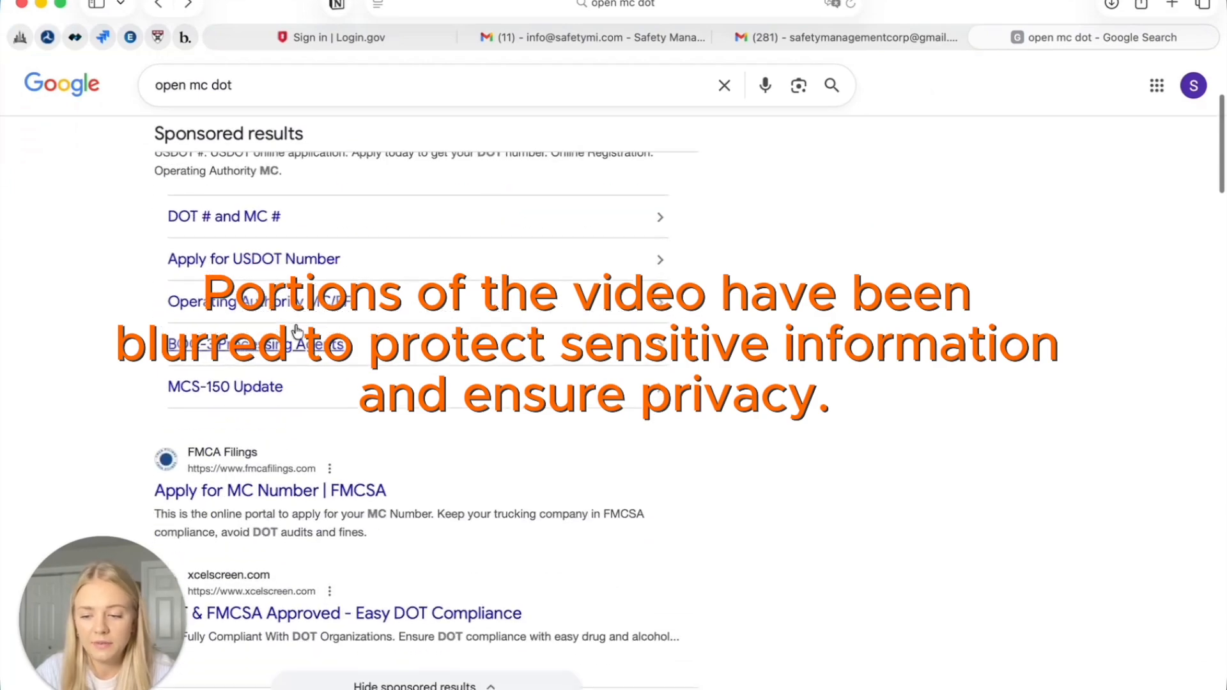
{"action": "scroll", "coordinate": [305, 542], "scroll_direction": "down", "scroll_amount": 2}
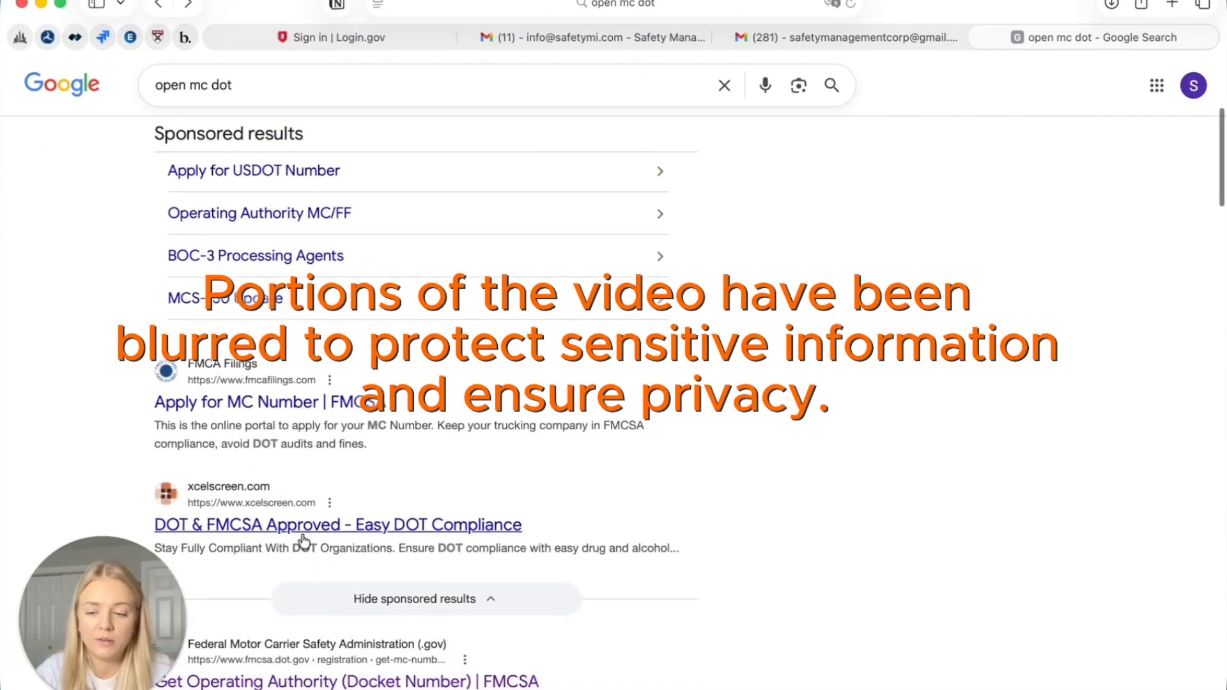
{"action": "scroll", "coordinate": [304, 542], "scroll_direction": "down", "scroll_amount": 5}
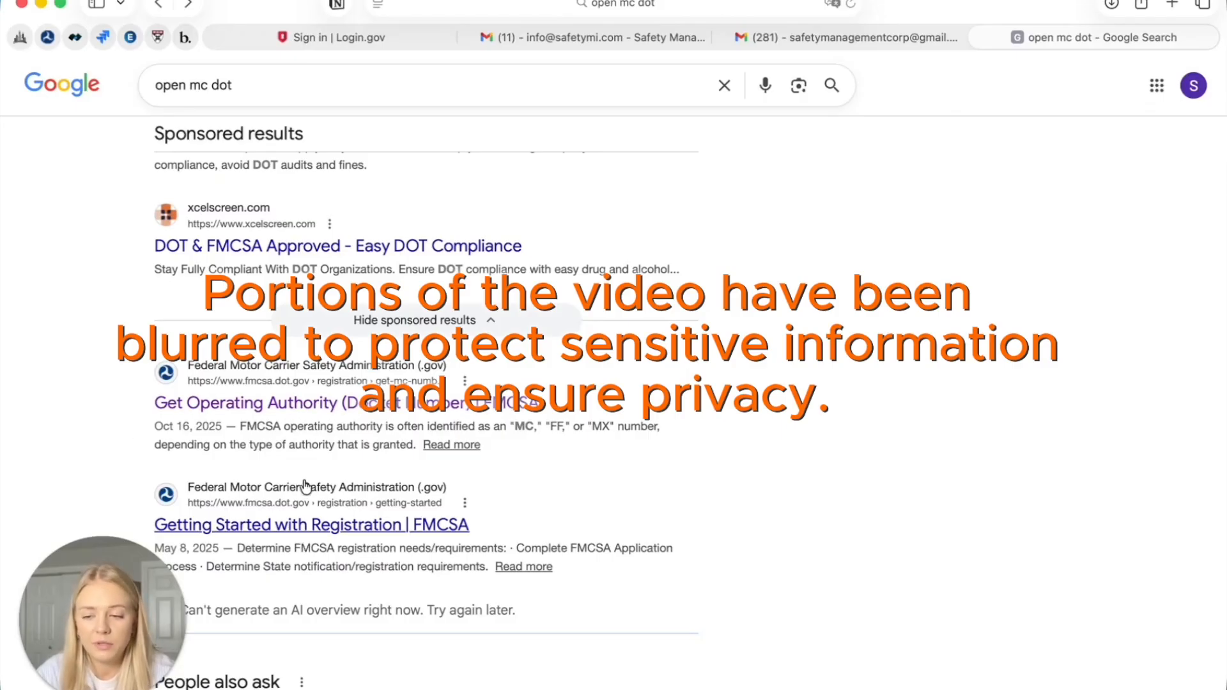
{"action": "right_click", "coordinate": [300, 413]}
{"action": "key", "text": "Escape"}
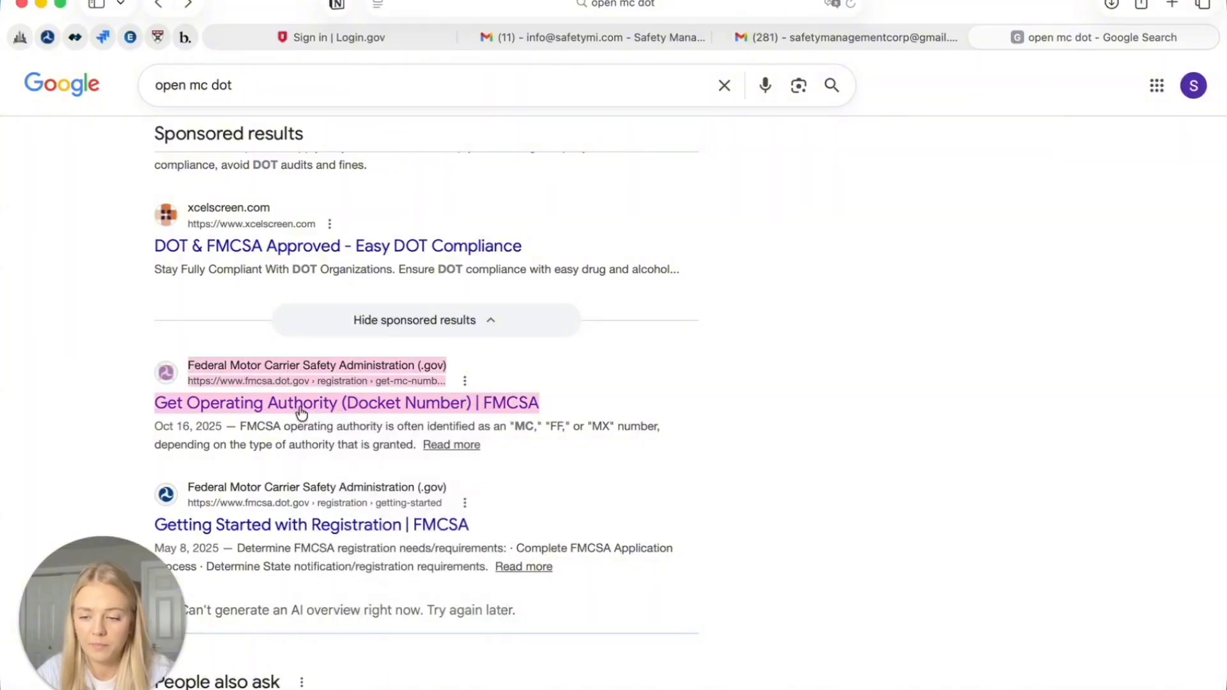
Open the FMCSA 'Get Operating Authority (Docket Number)' page and scroll to Apply for Authority
{"action": "left_click", "coordinate": [301, 413]}
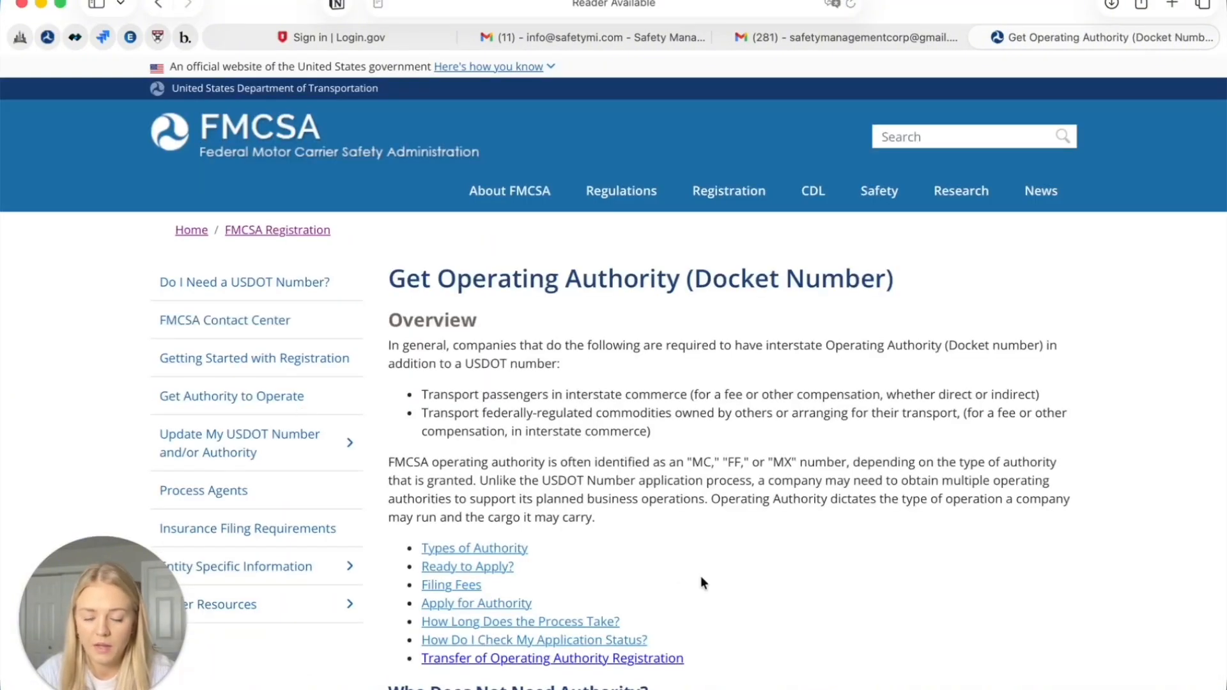
{"action": "scroll", "coordinate": [700, 579], "scroll_direction": "down", "scroll_amount": 3}
{"action": "scroll", "coordinate": [701, 577], "scroll_direction": "down", "scroll_amount": 12}
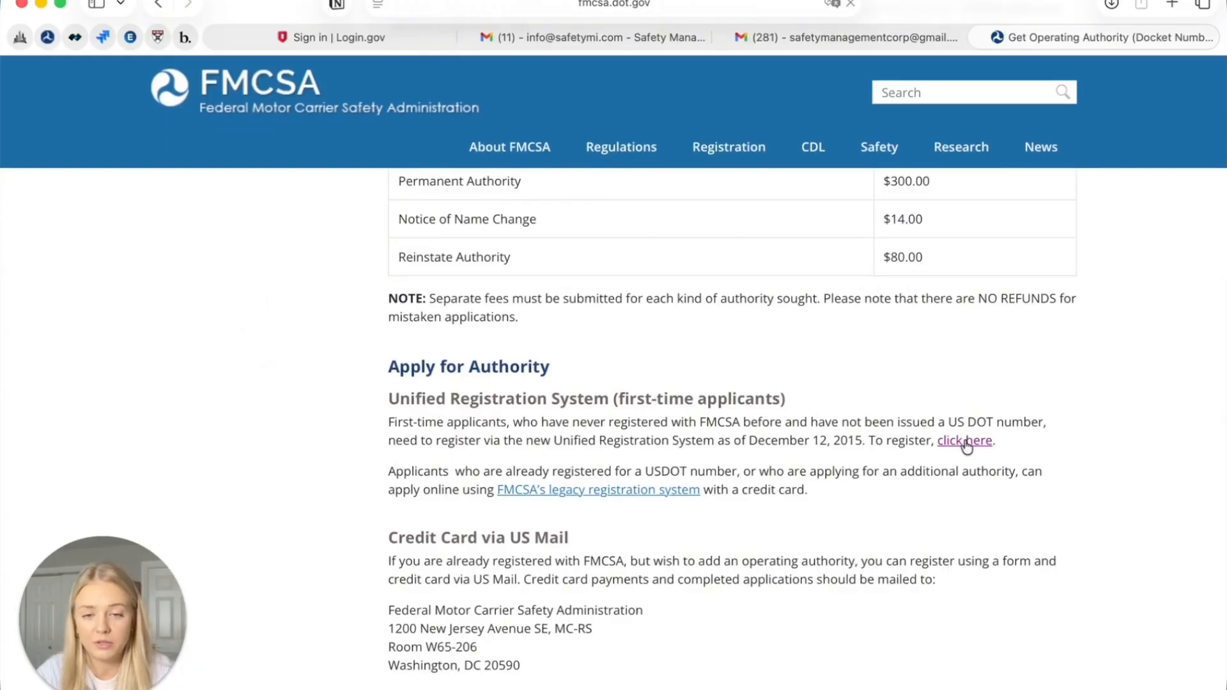
Follow the first-time applicant registration link and proceed to the Unified Registration System
{"action": "left_click", "coordinate": [965, 441]}
{"action": "scroll", "coordinate": [772, 481], "scroll_direction": "down", "scroll_amount": 2}
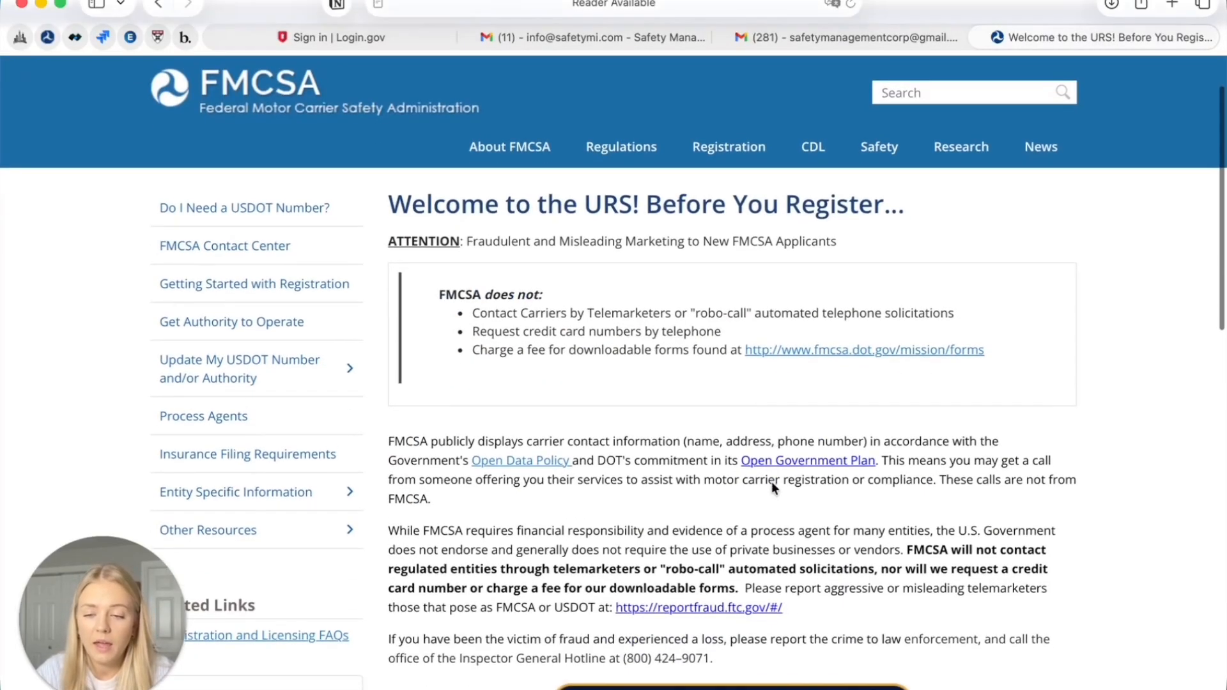
{"action": "scroll", "coordinate": [772, 482], "scroll_direction": "down", "scroll_amount": 3}
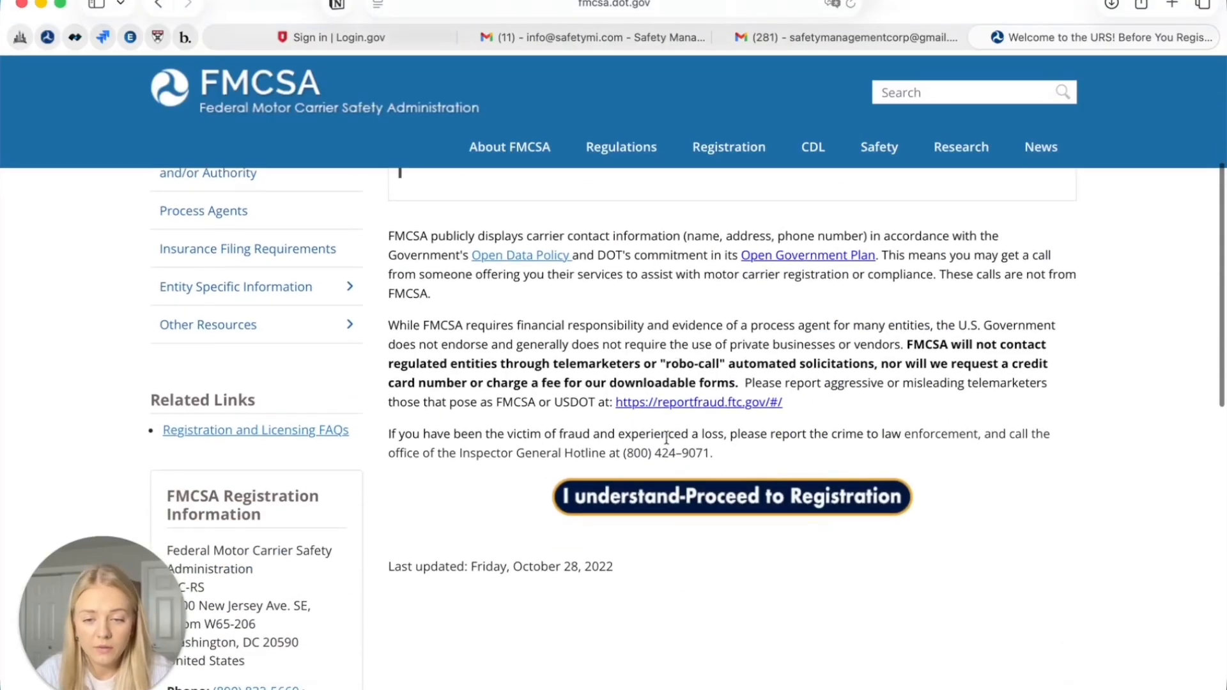
{"action": "double_click", "coordinate": [720, 499]}
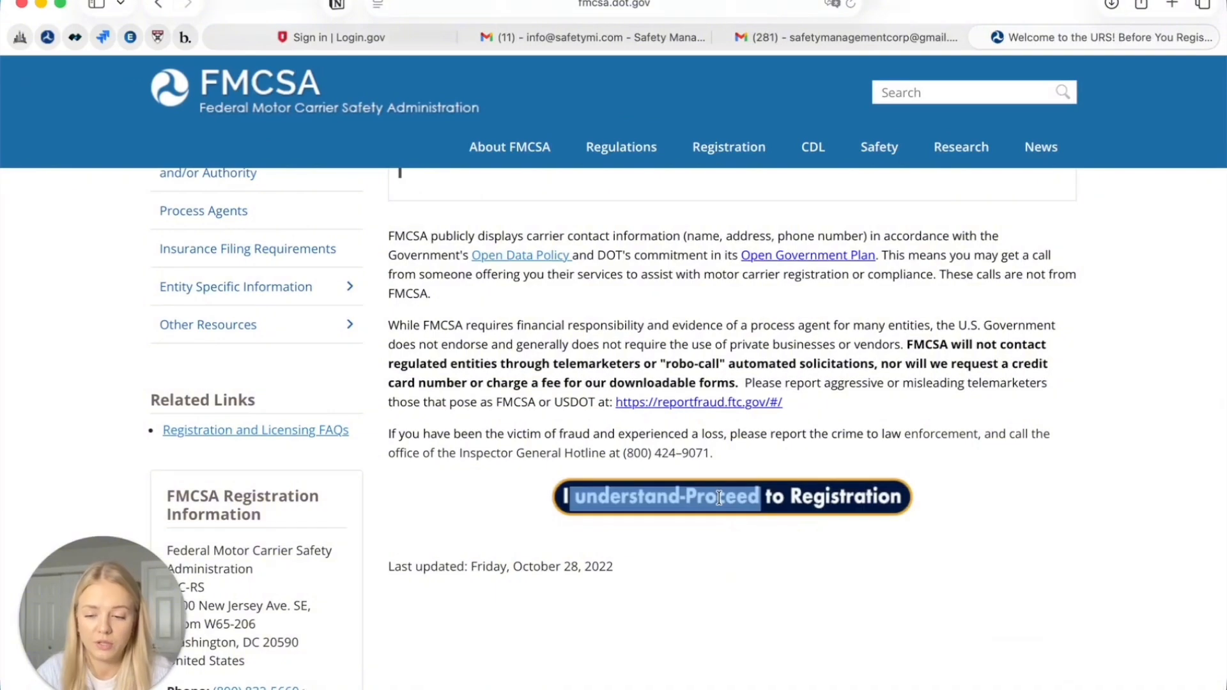
{"action": "left_click", "coordinate": [719, 498]}
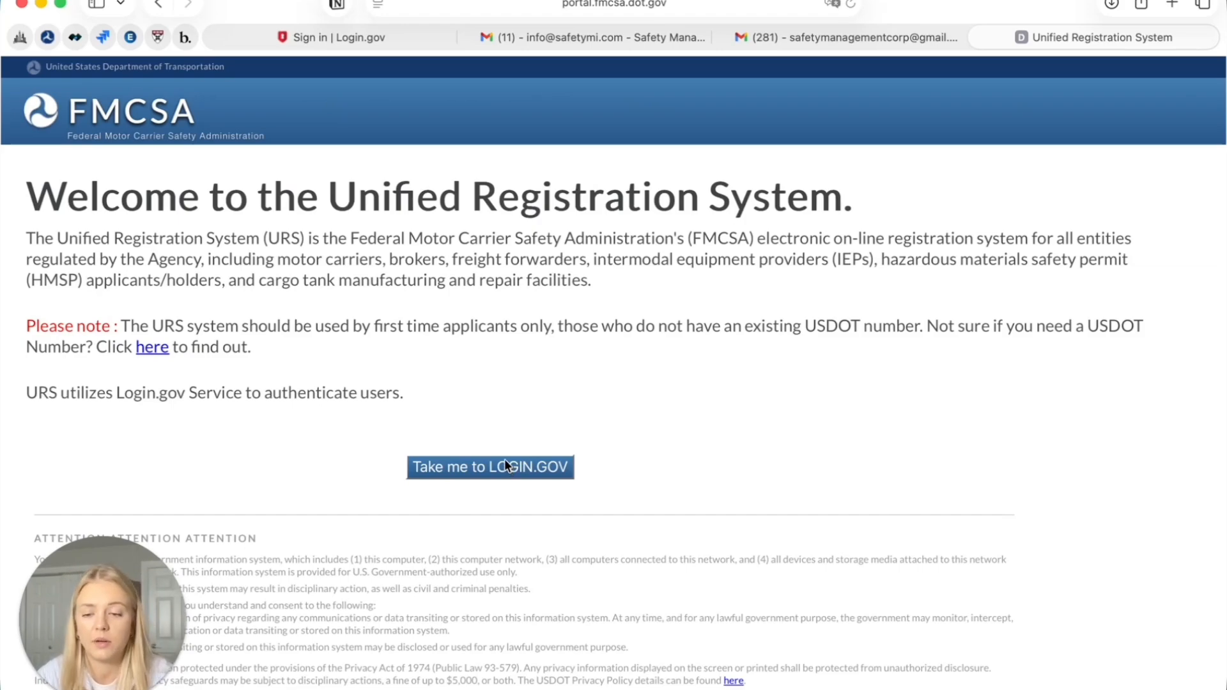
Continue from the URS welcome page to the Login.gov sign-in
{"action": "left_click", "coordinate": [499, 473]}
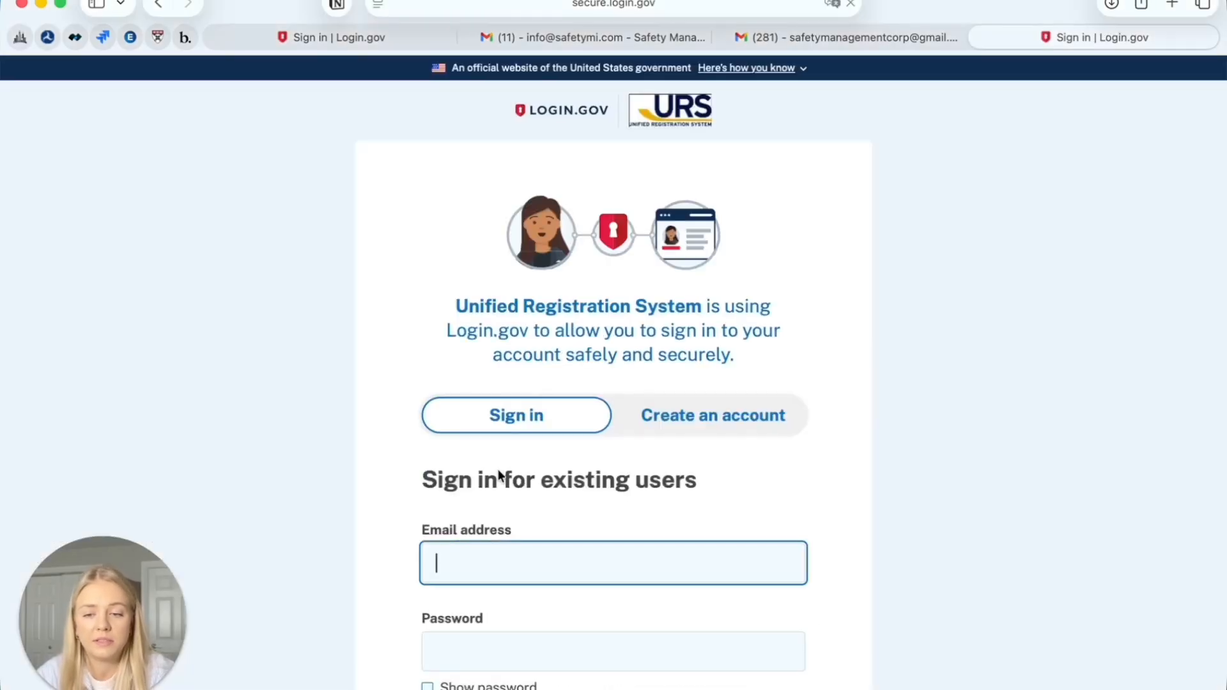
Switch Login.gov to its 'Create an account' form for new users
{"action": "scroll", "coordinate": [499, 474], "scroll_direction": "down", "scroll_amount": 2}
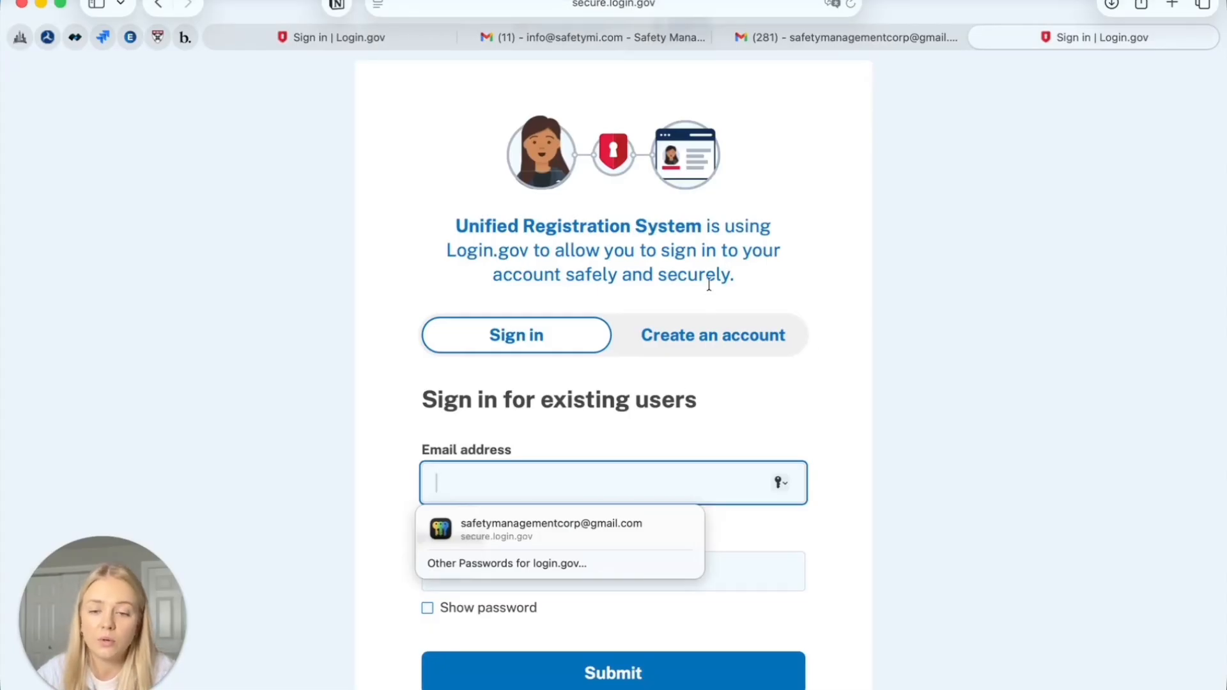
{"action": "left_click", "coordinate": [685, 345]}
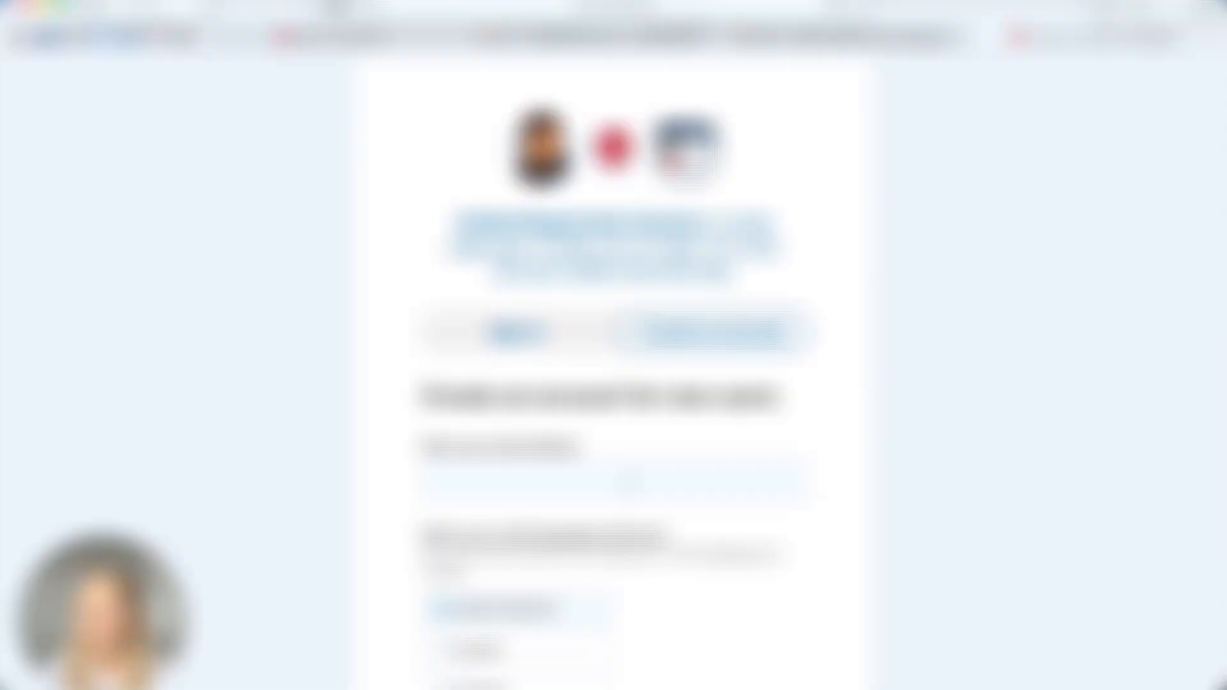
Fill in the company email address in the new-account email field
{"action": "left_click", "coordinate": [554, 478]}
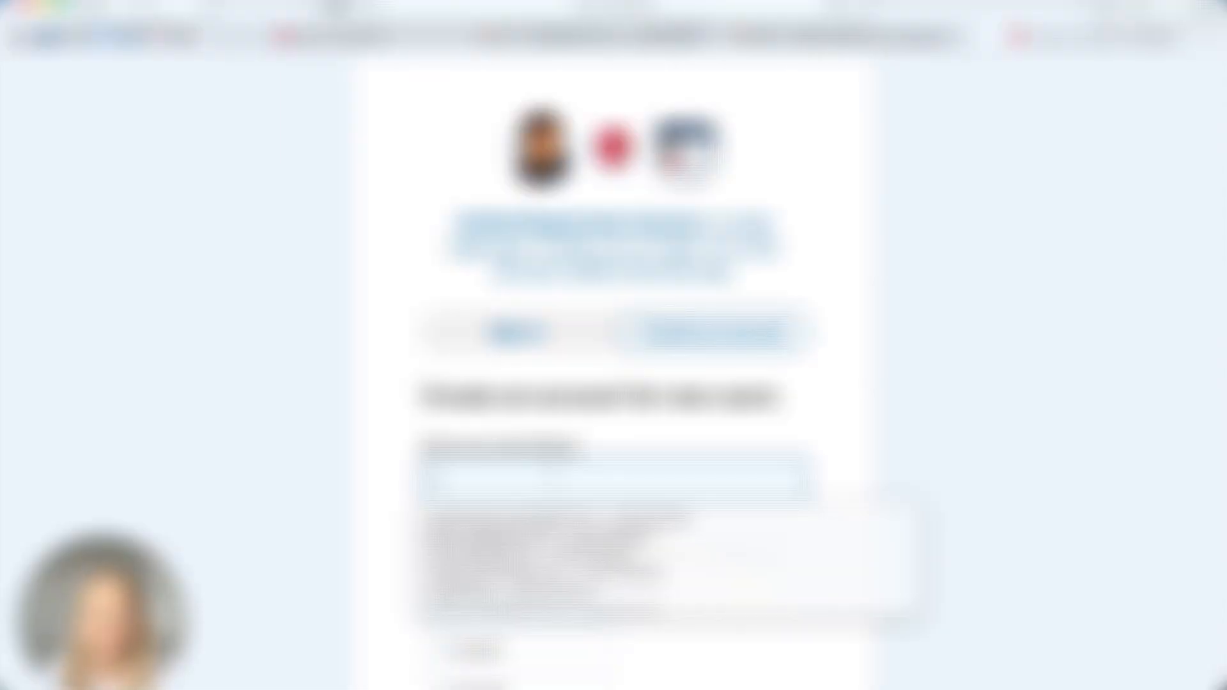
{"action": "scroll", "coordinate": [554, 483], "scroll_direction": "down", "scroll_amount": 1}
{"action": "left_click", "coordinate": [550, 413]}
{"action": "left_click", "coordinate": [537, 458]}
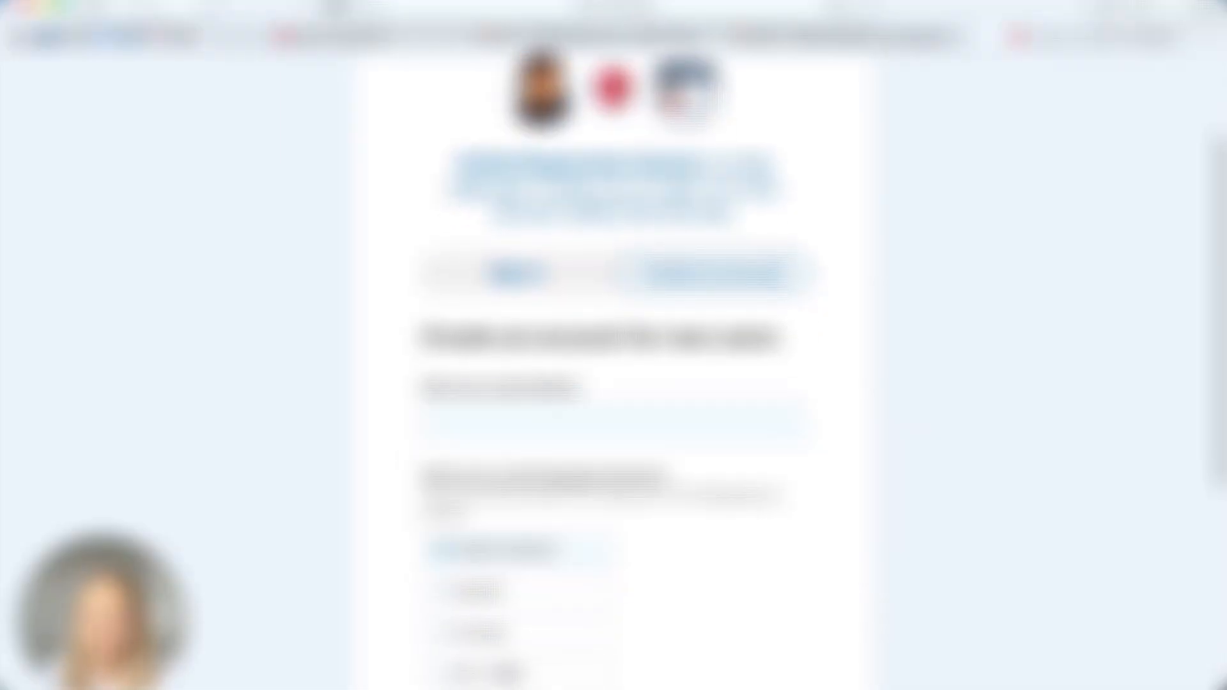
{"action": "scroll", "coordinate": [638, 455], "scroll_direction": "down", "scroll_amount": 1}
{"action": "scroll", "coordinate": [638, 455], "scroll_direction": "down", "scroll_amount": 1}
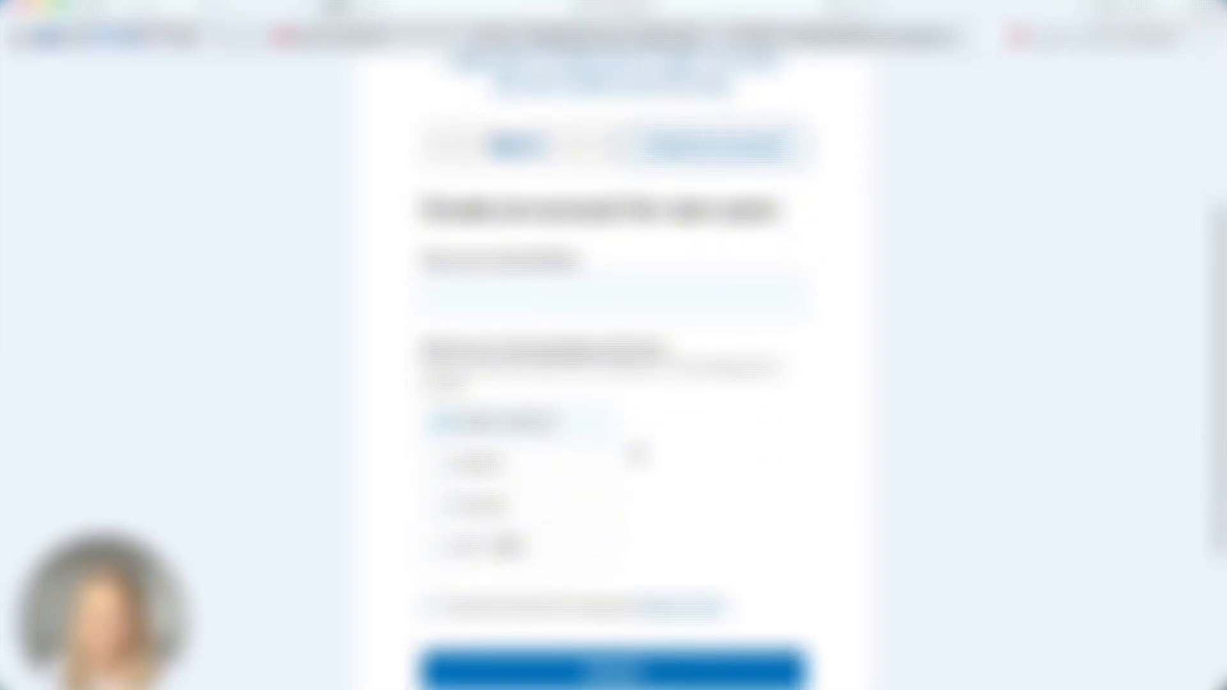
{"action": "left_click", "coordinate": [643, 264]}
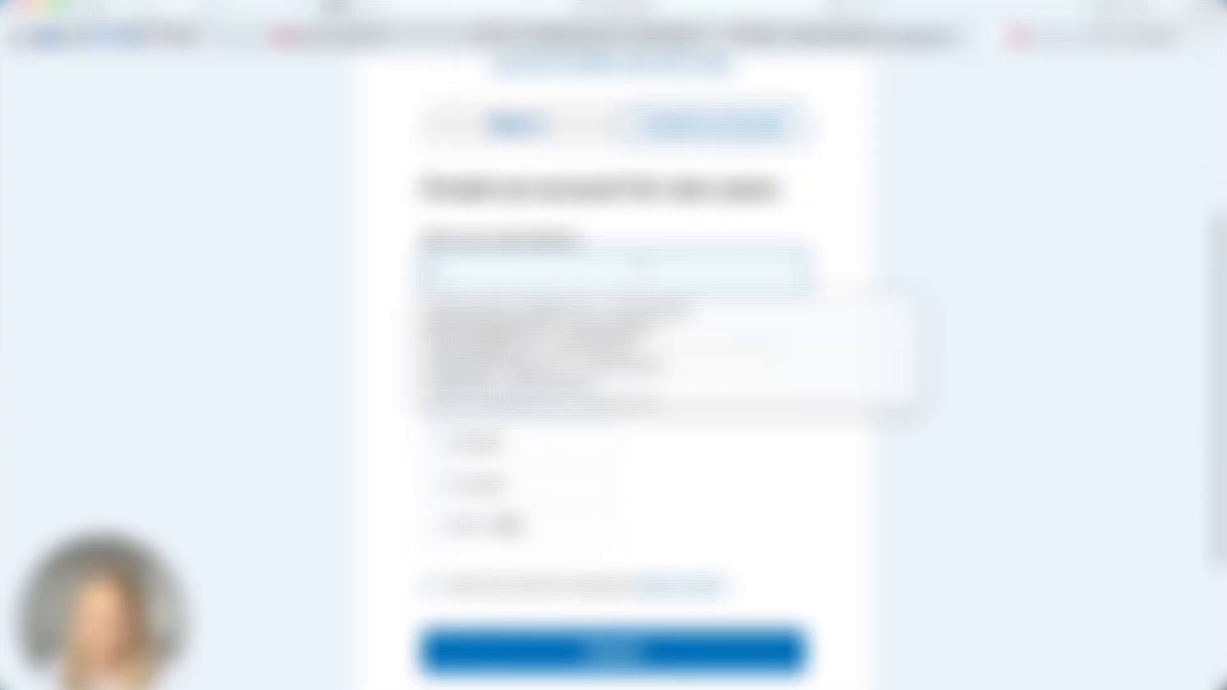
{"action": "left_click", "coordinate": [779, 228]}
{"action": "left_click", "coordinate": [714, 257]}
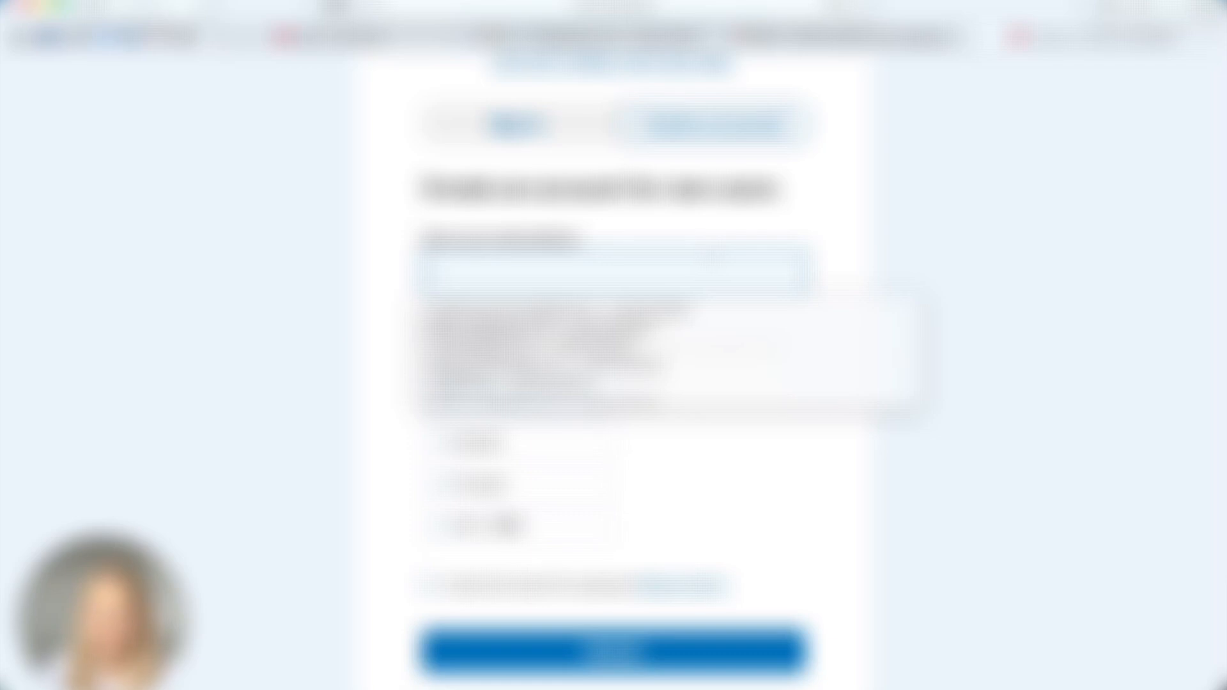
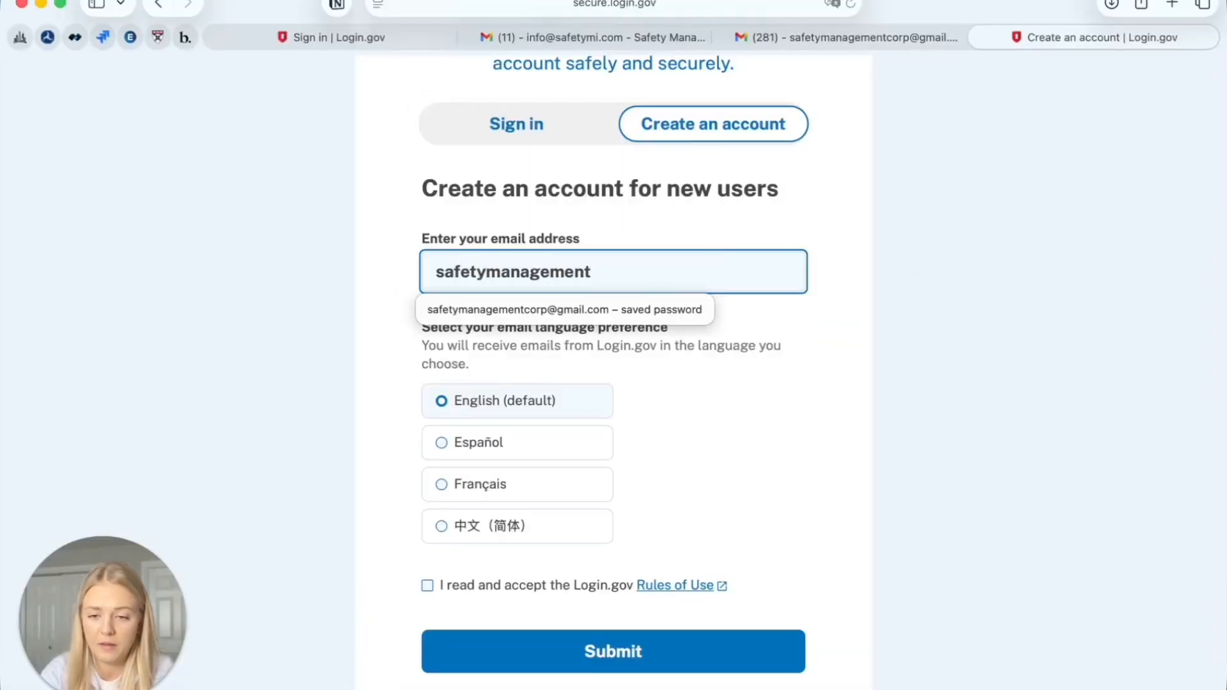
{"action": "left_click", "coordinate": [614, 309]}
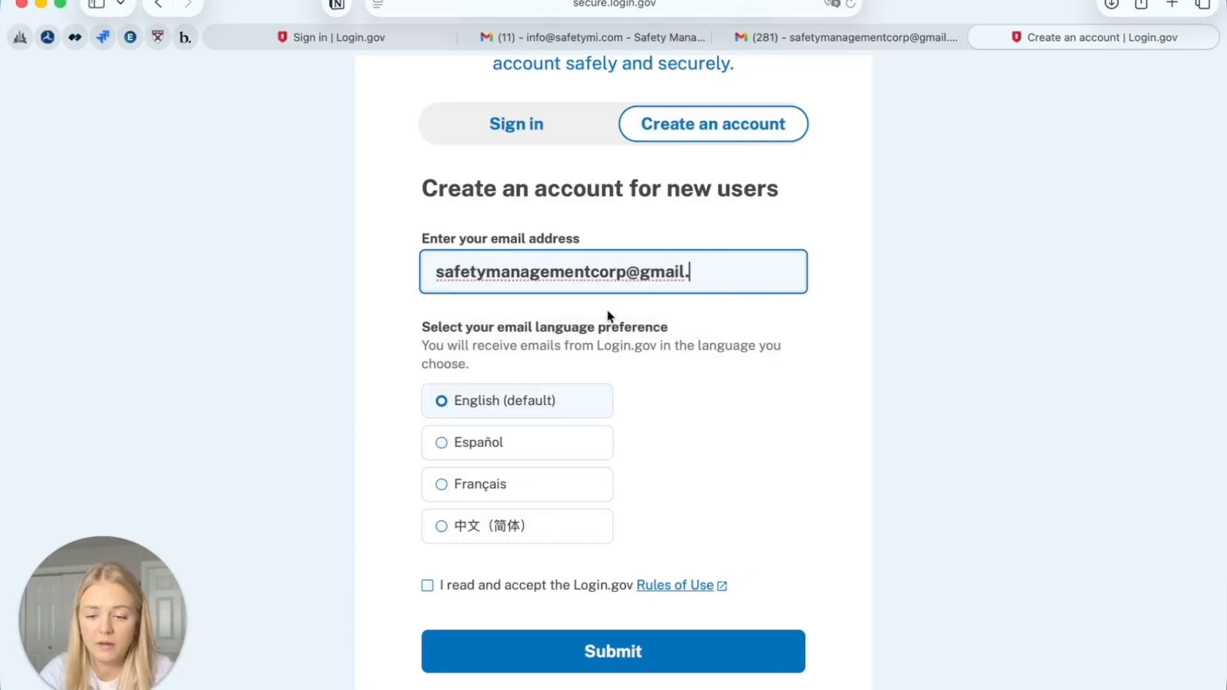
Accept the Login.gov Rules of Use, submit, and open the resulting Login.gov email in Gmail
{"action": "left_click", "coordinate": [441, 589]}
{"action": "scroll", "coordinate": [611, 604], "scroll_direction": "down", "scroll_amount": 2}
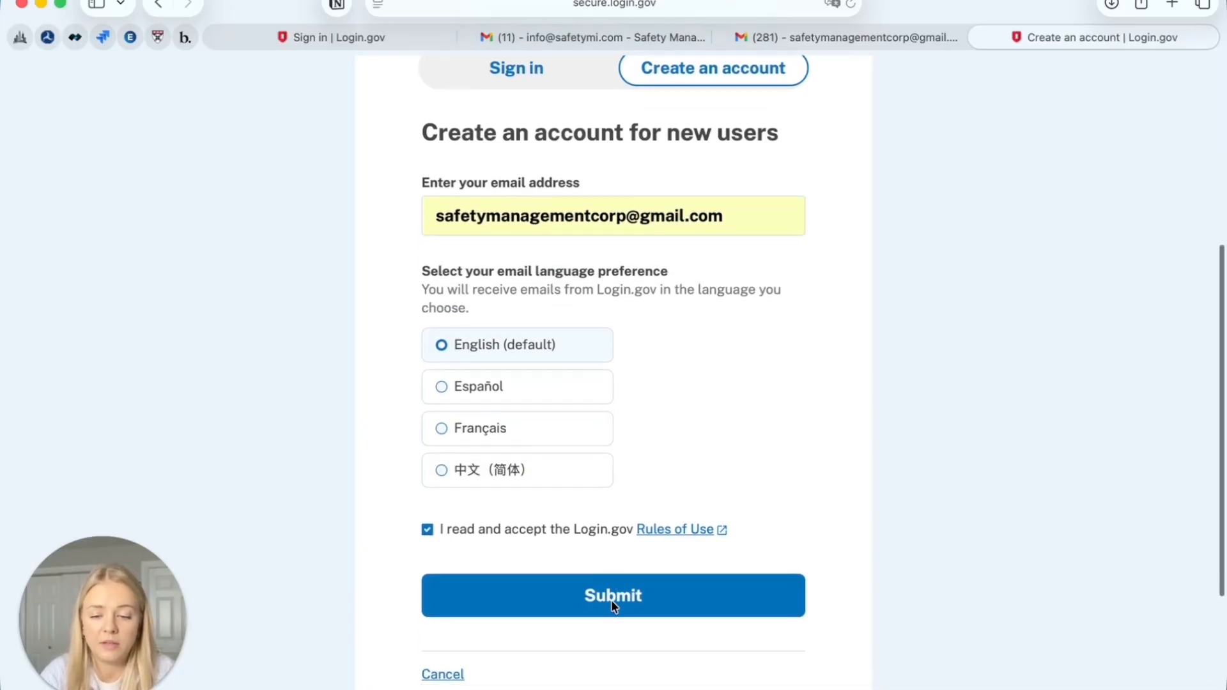
{"action": "left_click", "coordinate": [614, 601]}
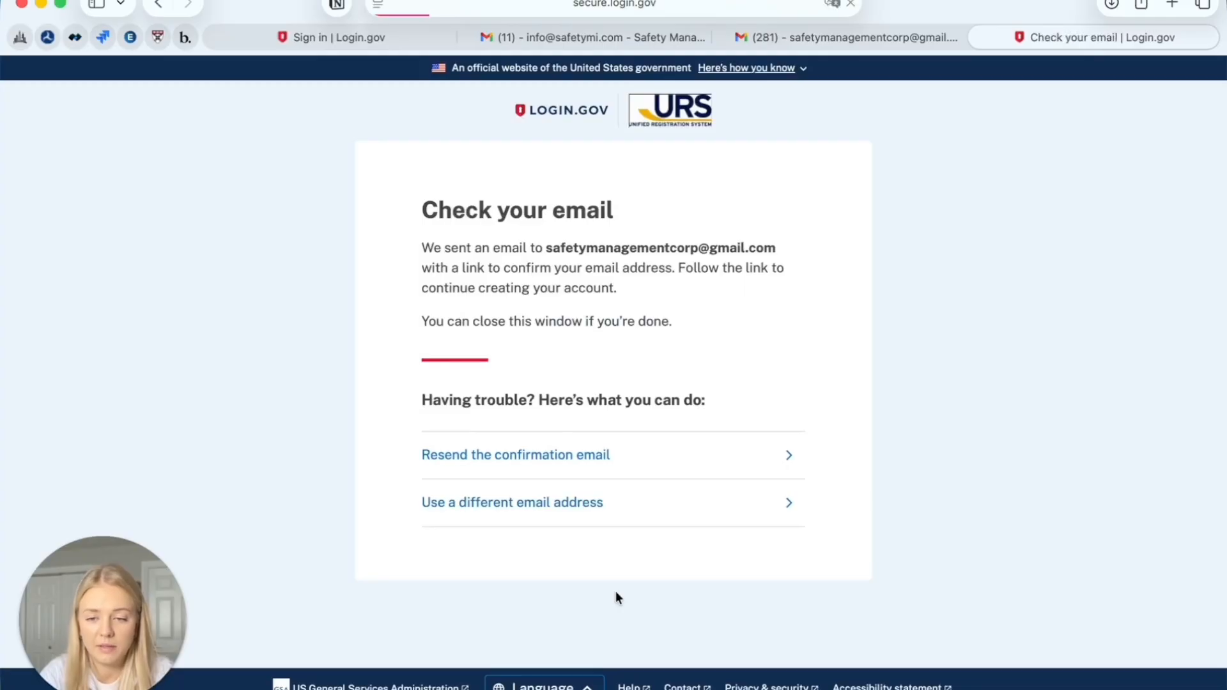
{"action": "left_click", "coordinate": [831, 37]}
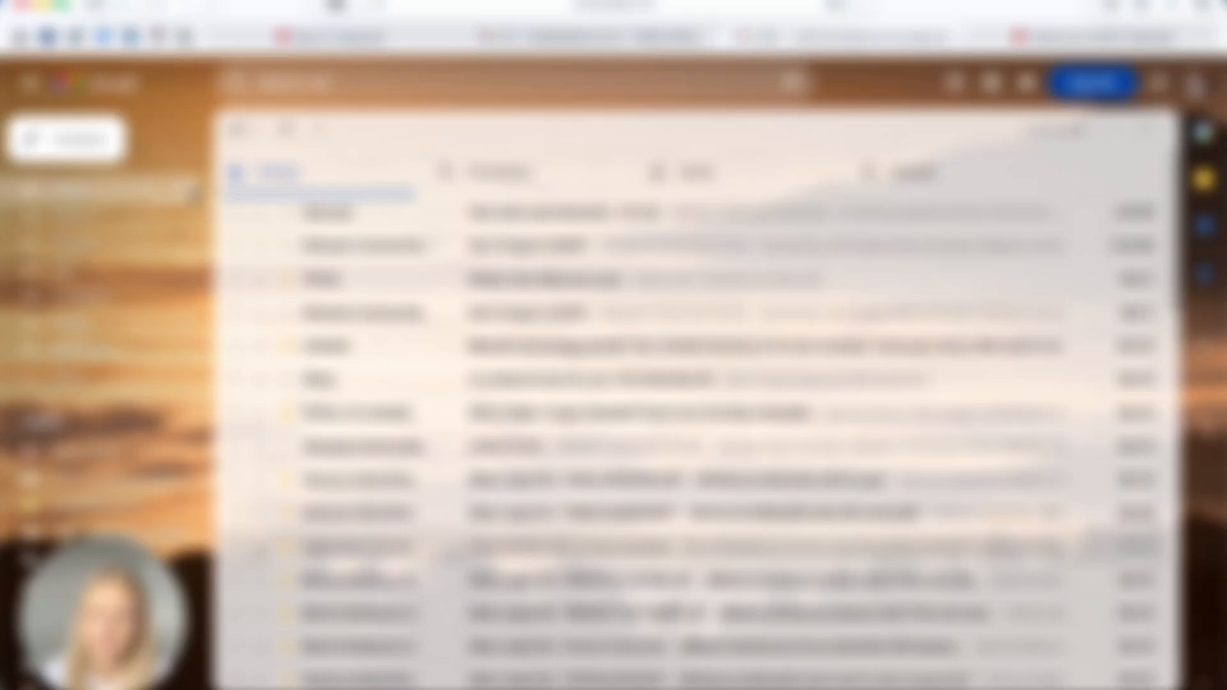
{"action": "left_click", "coordinate": [567, 212]}
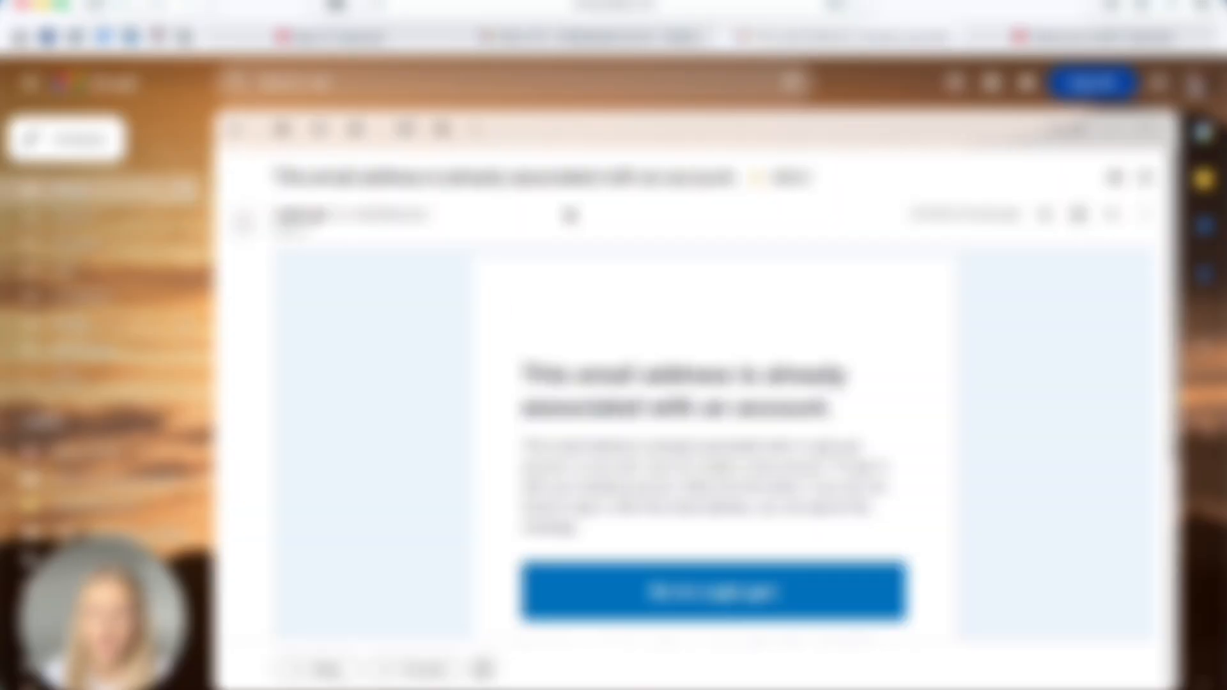
Read through the Login.gov email saying the address already belongs to an account
{"action": "scroll", "coordinate": [659, 491], "scroll_direction": "down", "scroll_amount": 3}
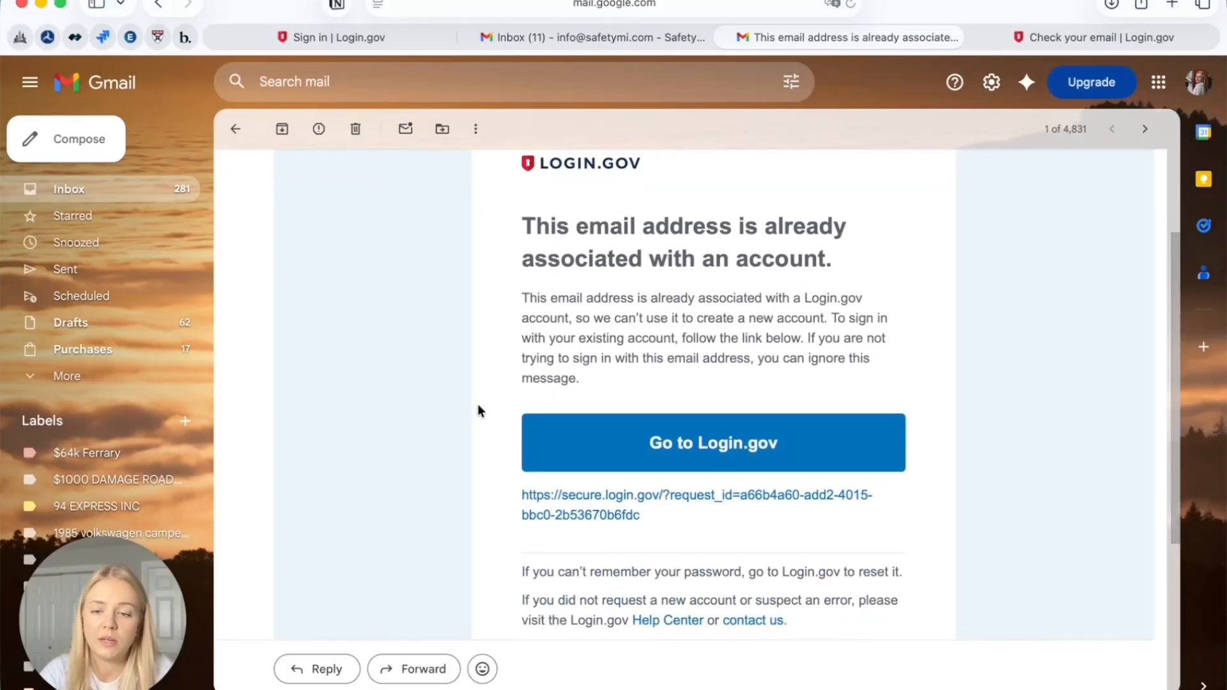
{"action": "scroll", "coordinate": [477, 411], "scroll_direction": "up", "scroll_amount": 3}
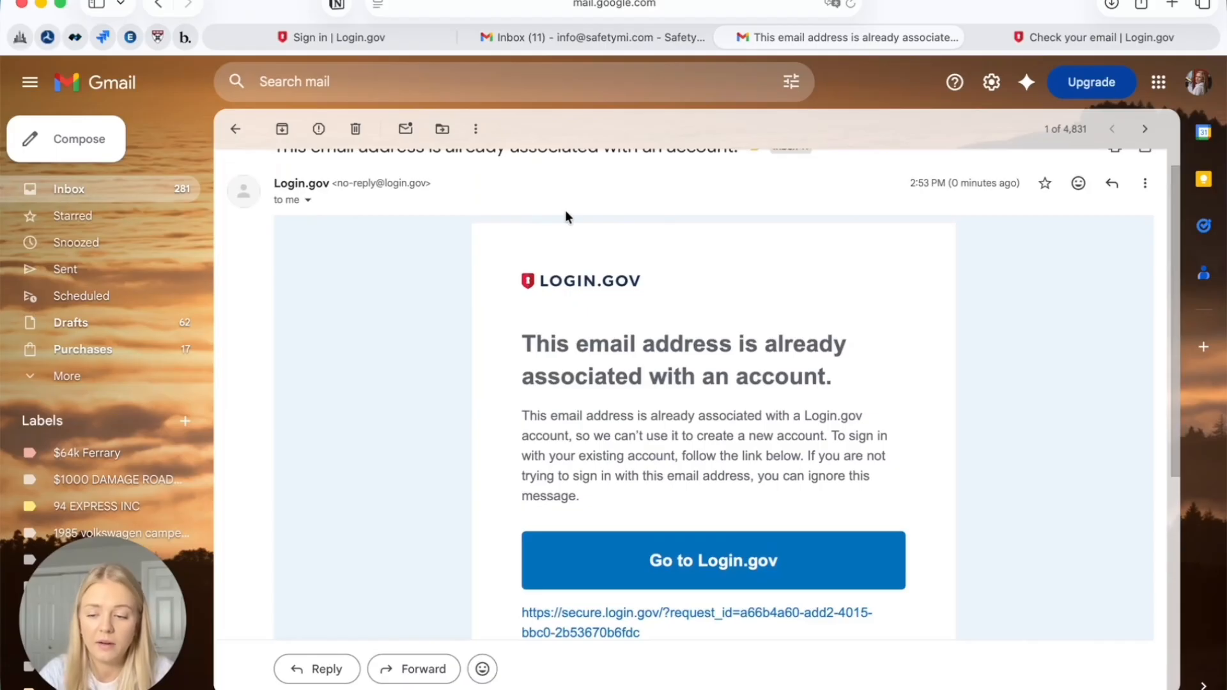
{"action": "scroll", "coordinate": [707, 576], "scroll_direction": "down", "scroll_amount": 1}
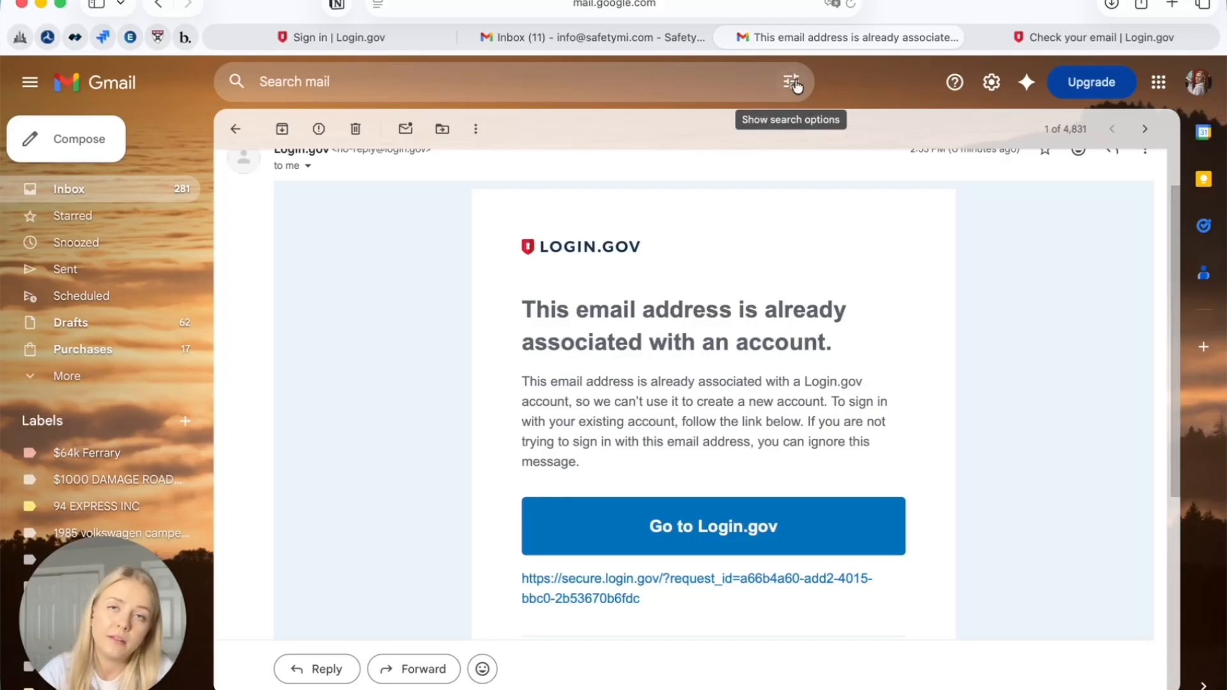
Back on Login.gov, switch from account creation to the Sign in form
{"action": "left_click", "coordinate": [1084, 37]}
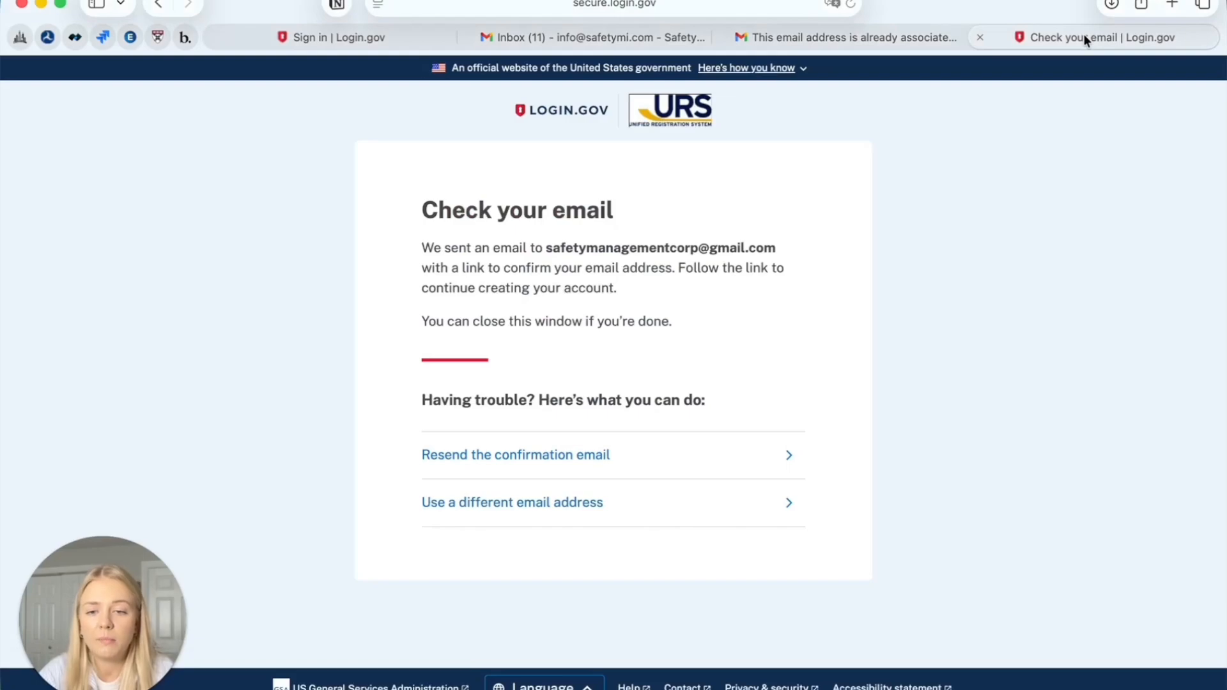
{"action": "left_click", "coordinate": [502, 503]}
{"action": "scroll", "coordinate": [505, 512], "scroll_direction": "down", "scroll_amount": 1}
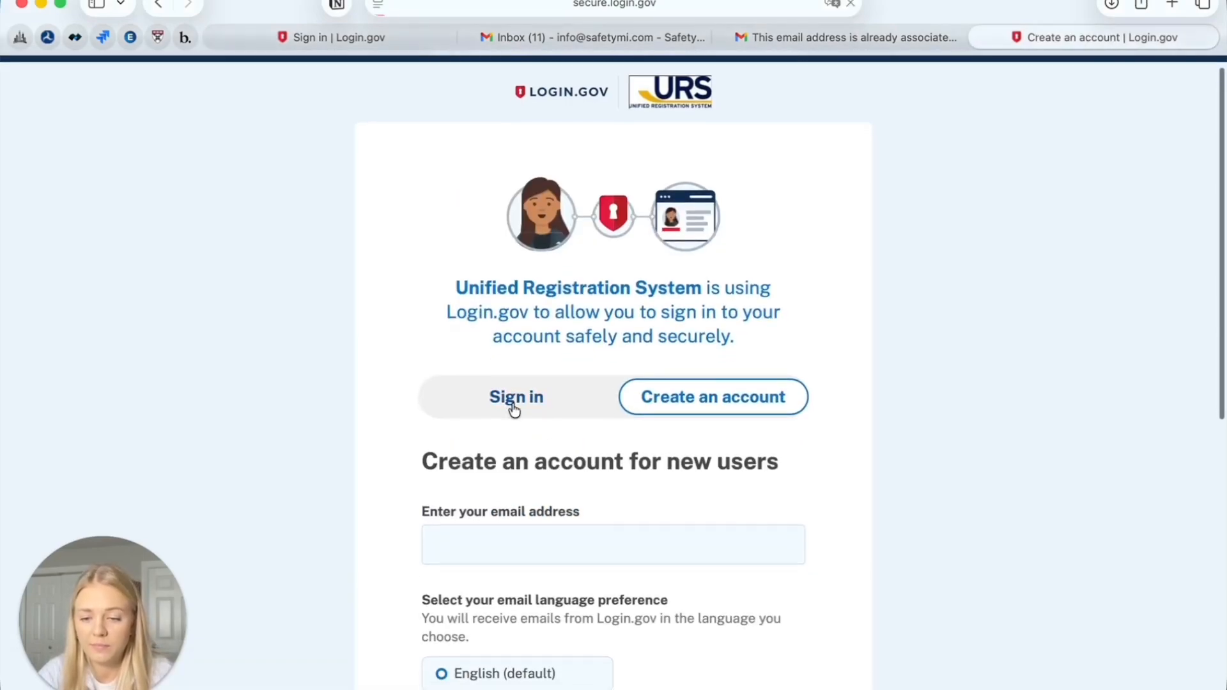
{"action": "left_click", "coordinate": [513, 402]}
Sign in with the saved company email address and password
{"action": "scroll", "coordinate": [513, 403], "scroll_direction": "down", "scroll_amount": 2}
{"action": "left_click", "coordinate": [512, 406]}
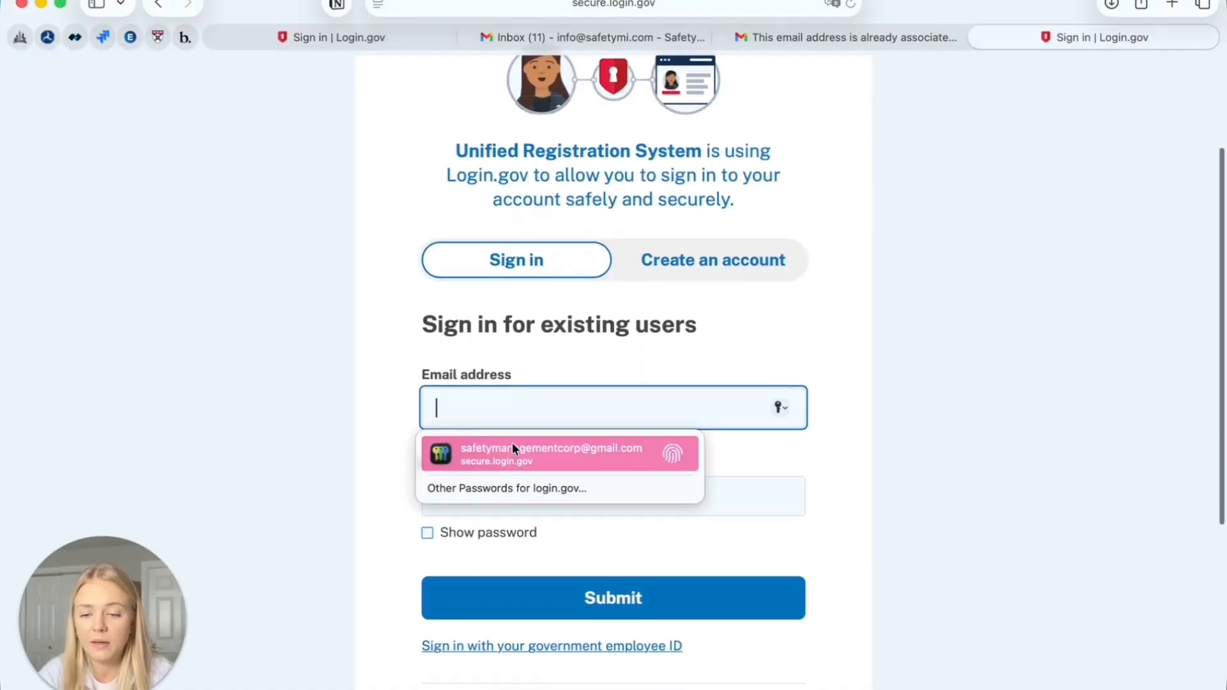
{"action": "left_click", "coordinate": [512, 447]}
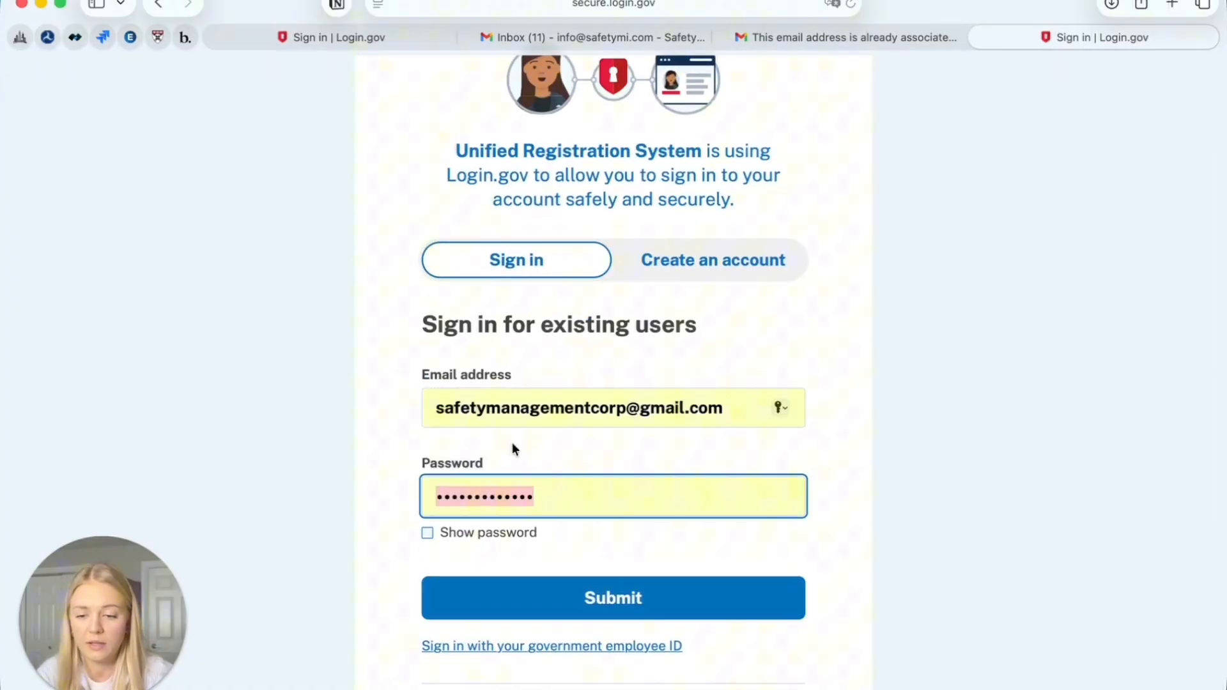
{"action": "left_click", "coordinate": [548, 601]}
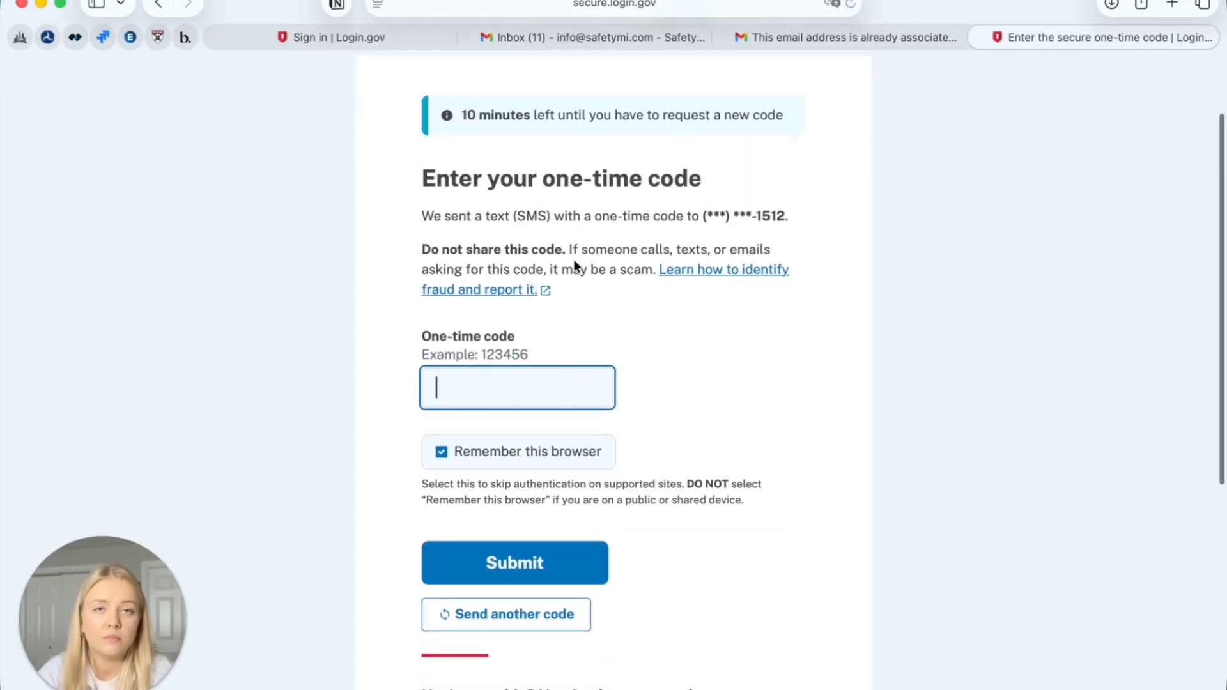
Enter the six-digit one-time code from the text message
{"action": "left_click", "coordinate": [649, 404]}
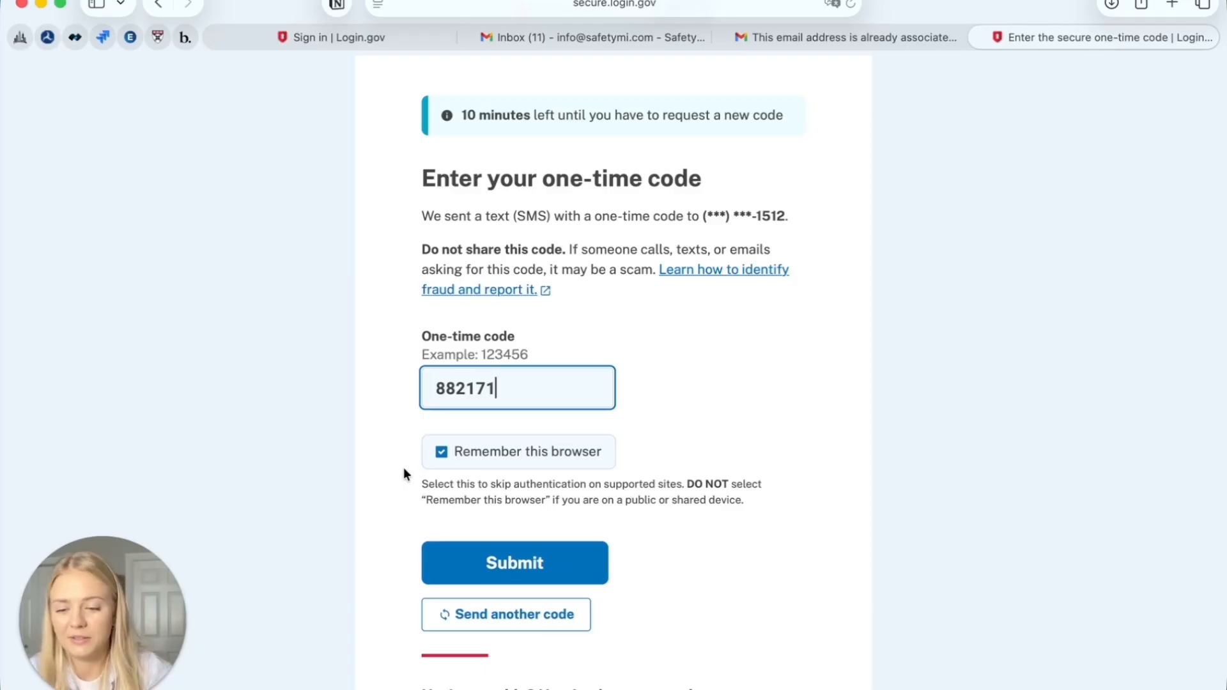
Submit the one-time code and agree to share the email with the Unified Registration System
{"action": "left_click", "coordinate": [466, 556]}
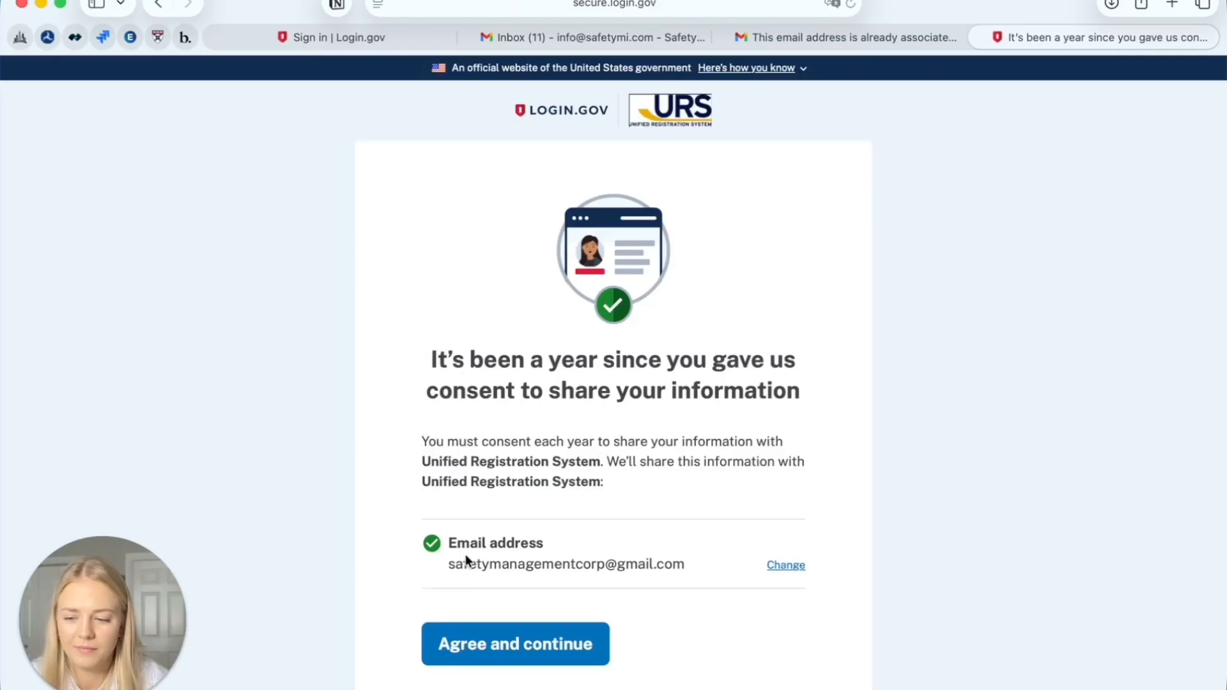
{"action": "scroll", "coordinate": [643, 582], "scroll_direction": "down", "scroll_amount": 2}
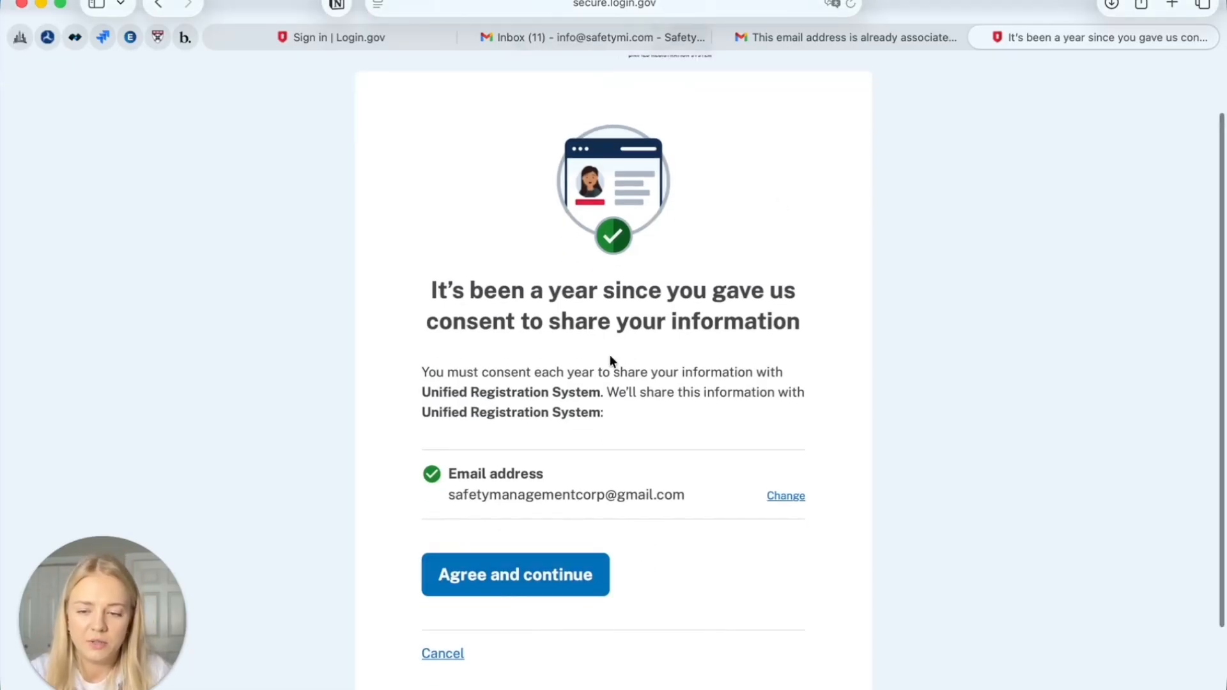
{"action": "scroll", "coordinate": [611, 358], "scroll_direction": "down", "scroll_amount": 1}
{"action": "left_click", "coordinate": [501, 545]}
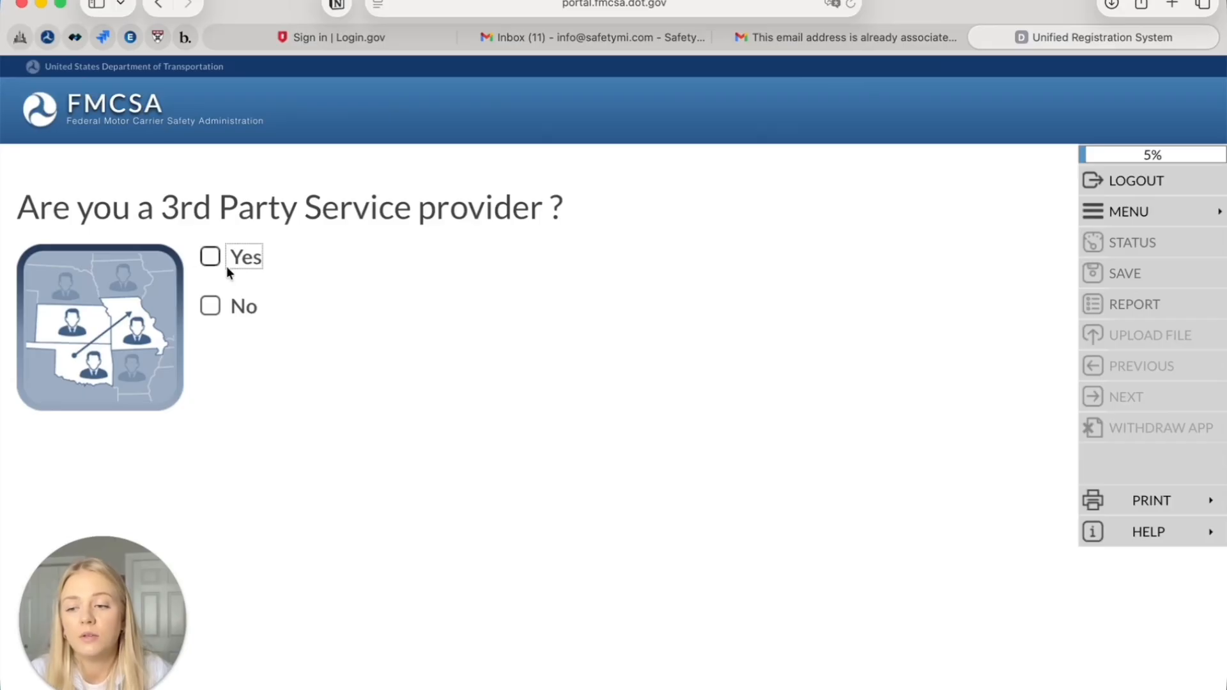
Answer No to the 3rd Party Service provider question, pick New Application, and continue
{"action": "left_click", "coordinate": [210, 308]}
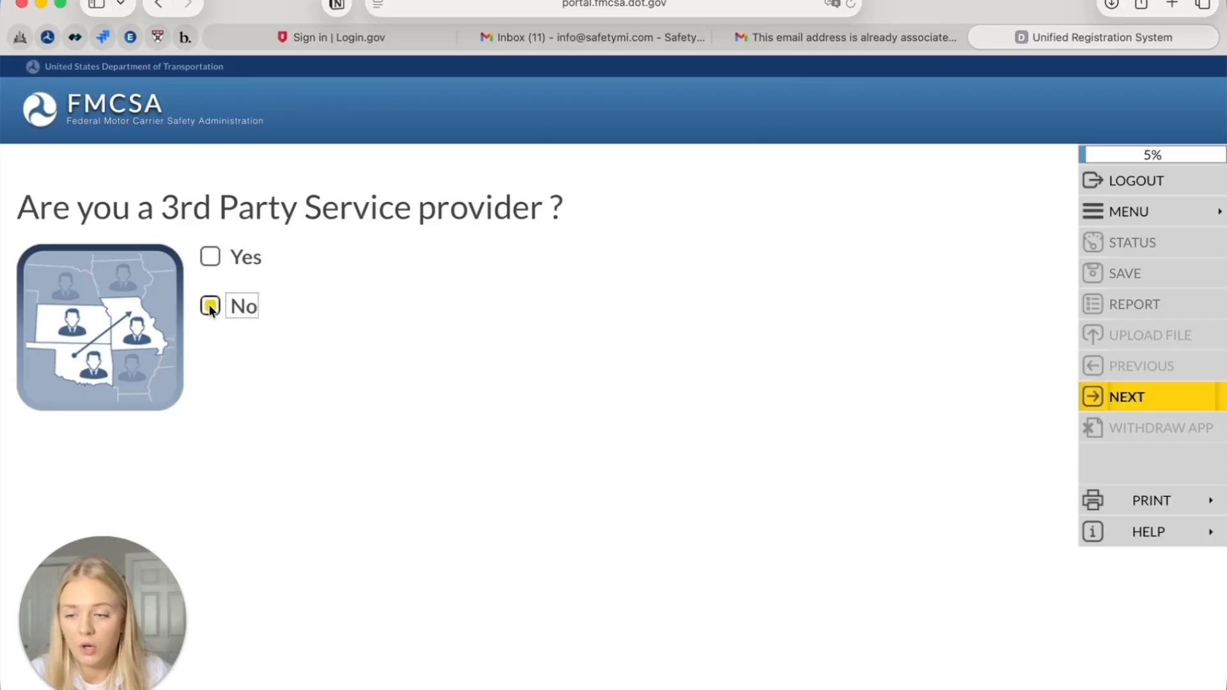
{"action": "left_click", "coordinate": [1110, 391]}
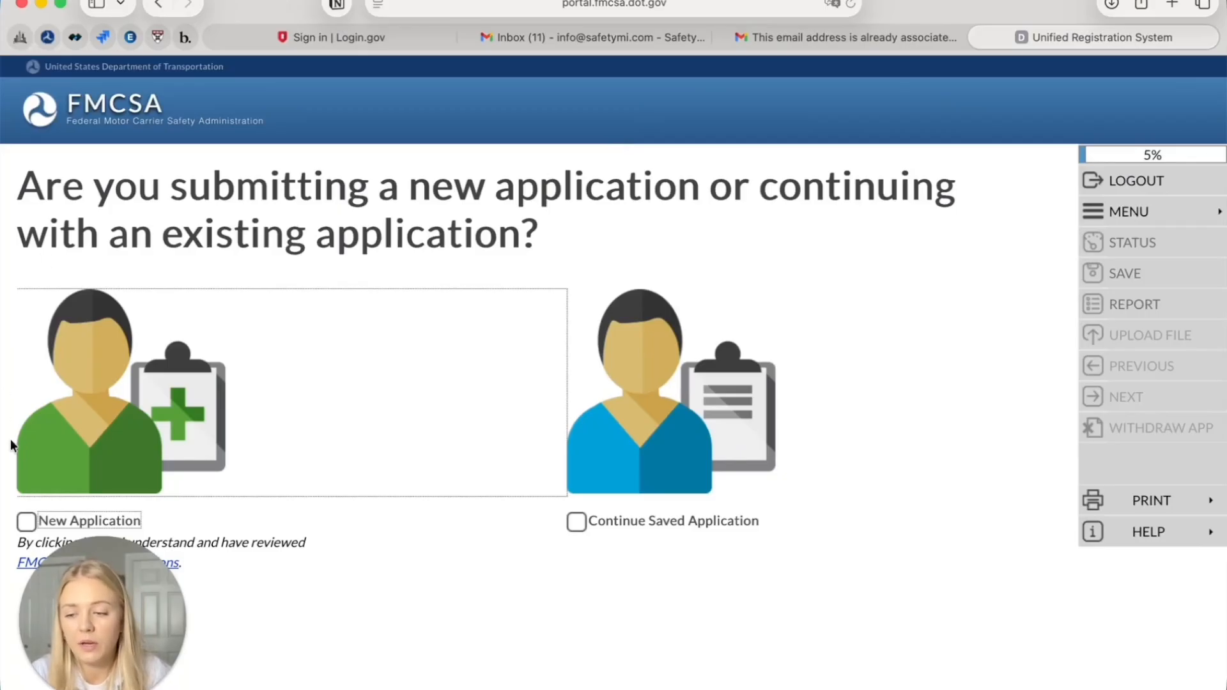
{"action": "left_click_drag", "start_coordinate": [95, 619], "coordinate": [963, 601]}
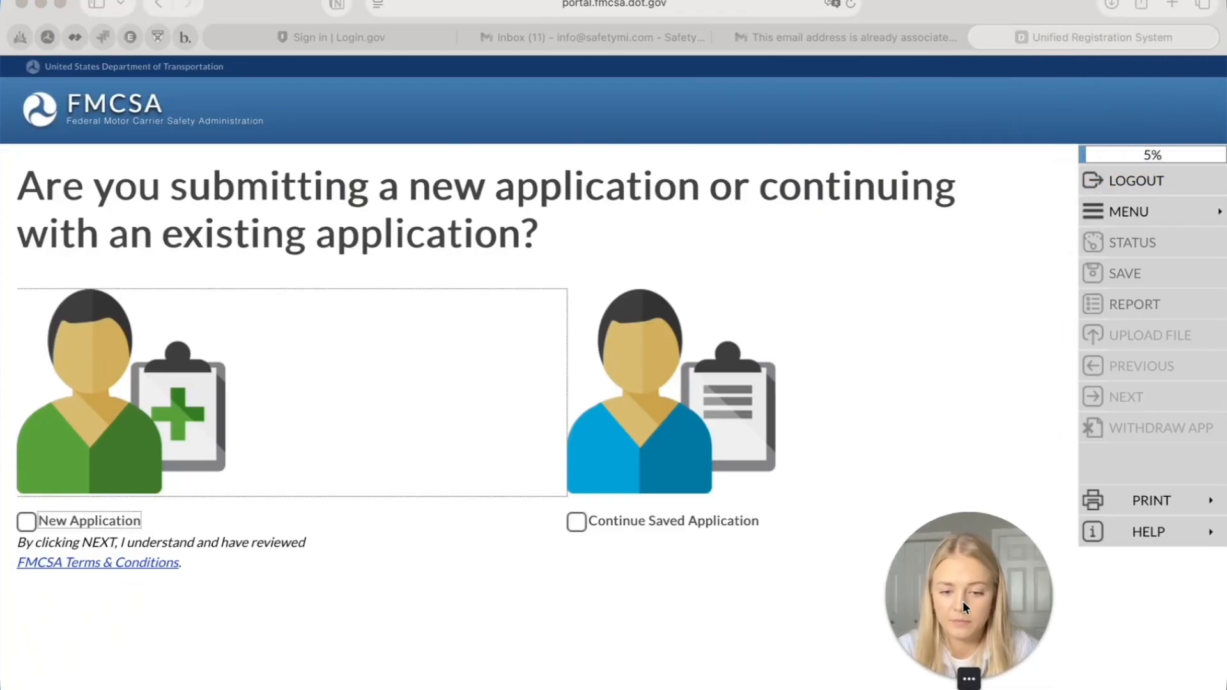
{"action": "left_click", "coordinate": [25, 521]}
{"action": "left_click", "coordinate": [26, 520]}
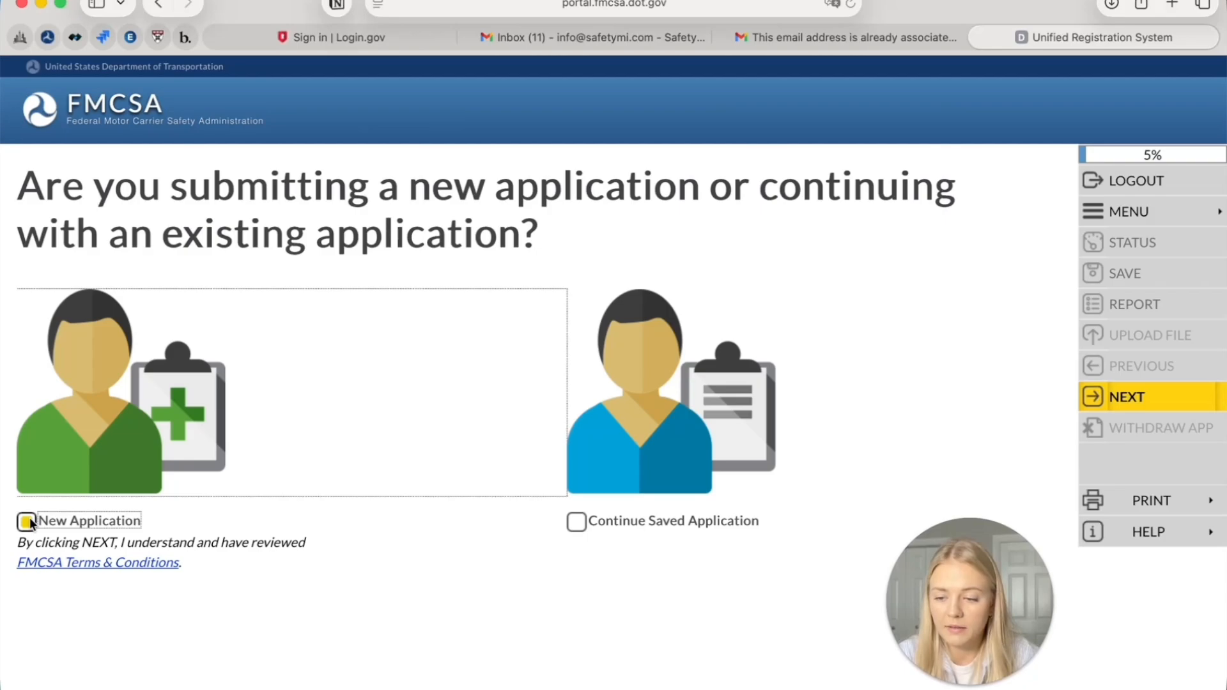
{"action": "left_click", "coordinate": [1141, 411]}
Page through the introduction notices, past Financial Responsibility and Process Agent, to the Information Collection Notice
{"action": "scroll", "coordinate": [233, 516], "scroll_direction": "down", "scroll_amount": 10}
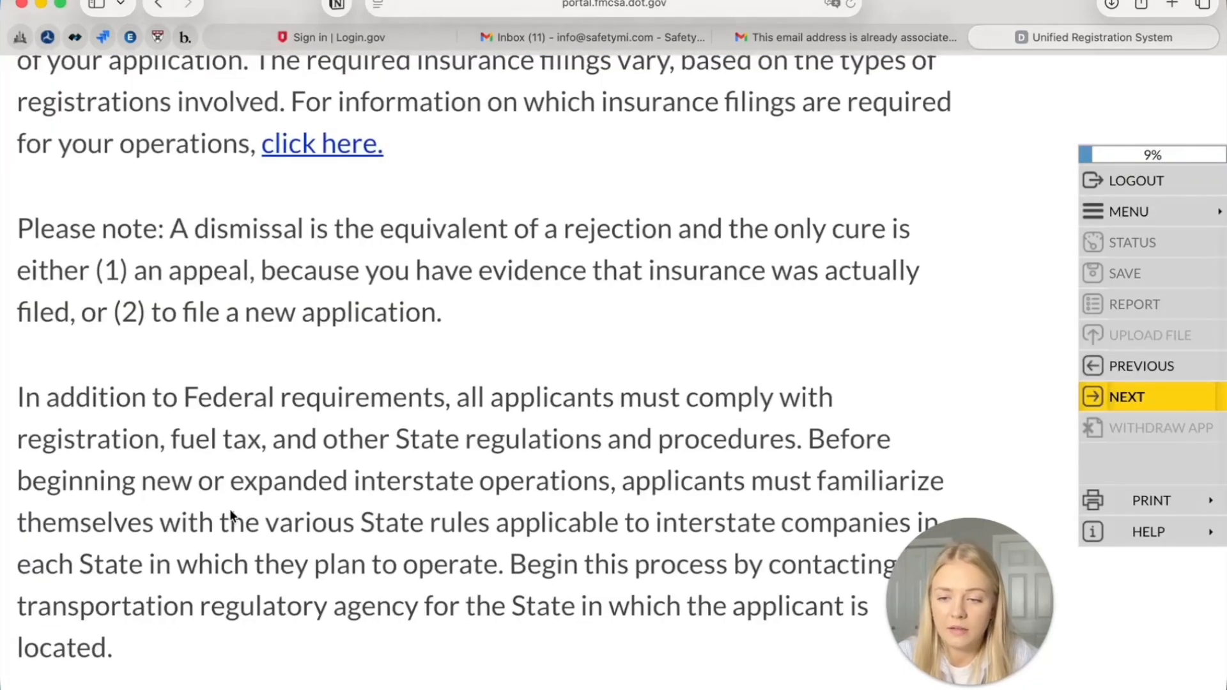
{"action": "scroll", "coordinate": [236, 492], "scroll_direction": "down", "scroll_amount": 5}
{"action": "scroll", "coordinate": [235, 492], "scroll_direction": "up", "scroll_amount": 8}
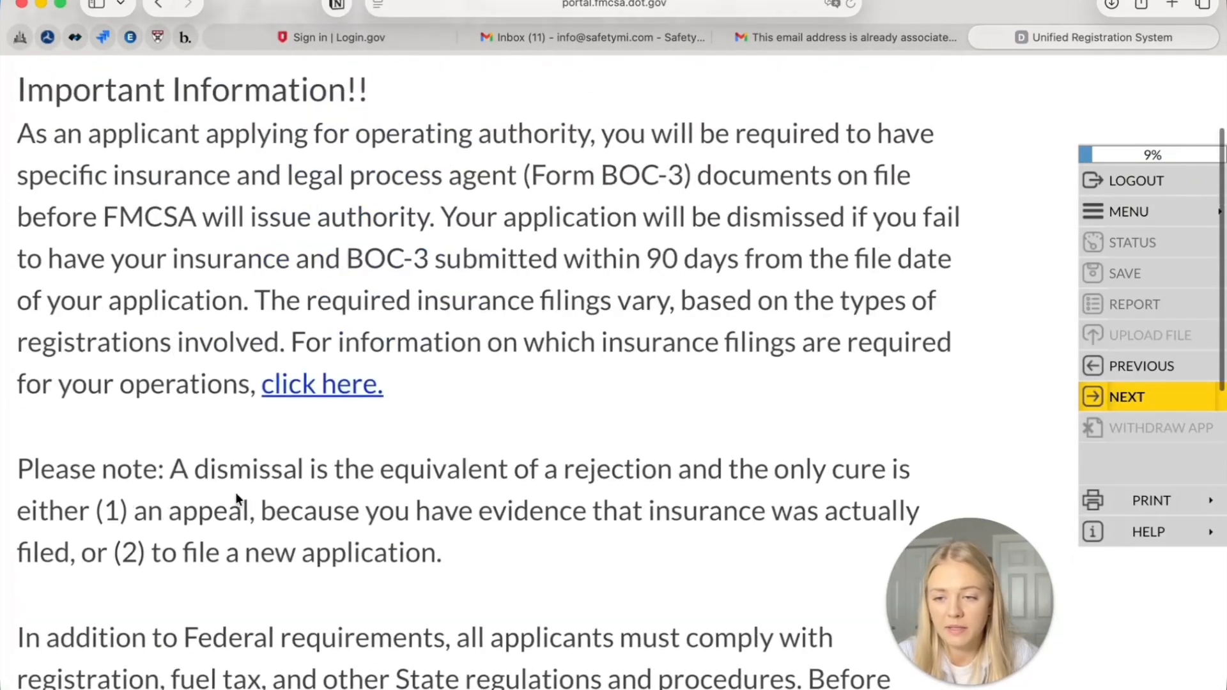
{"action": "scroll", "coordinate": [236, 497], "scroll_direction": "up", "scroll_amount": 2}
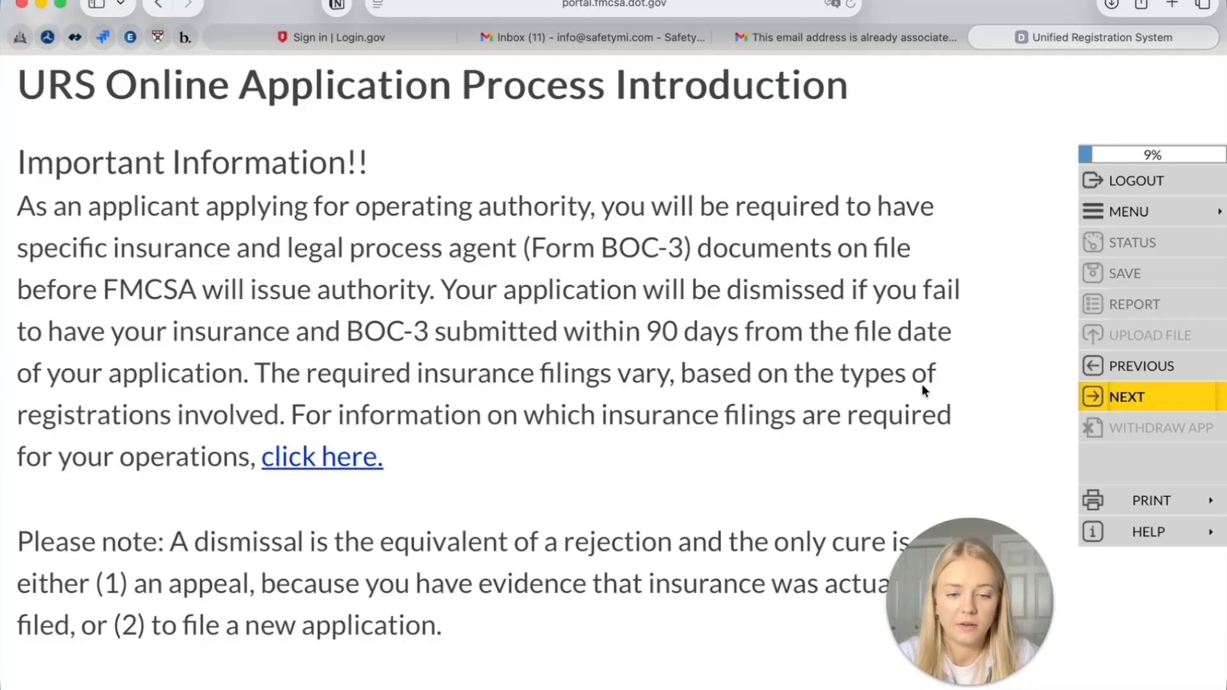
{"action": "left_click", "coordinate": [1167, 392]}
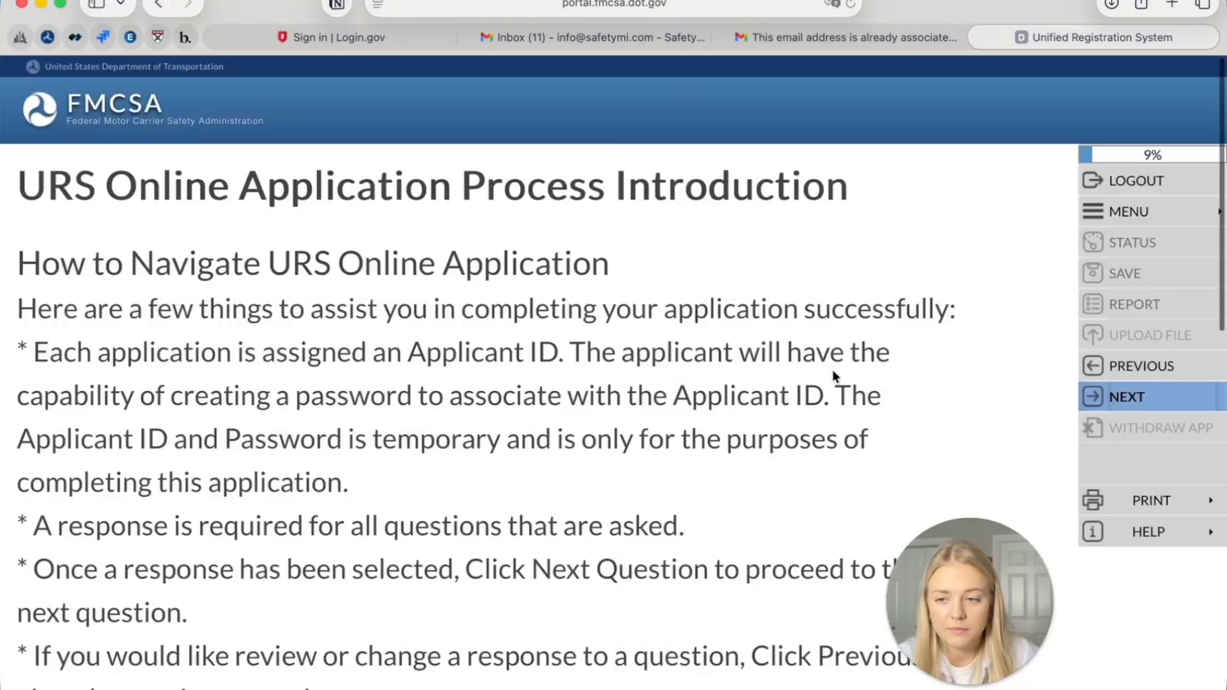
{"action": "scroll", "coordinate": [301, 505], "scroll_direction": "down", "scroll_amount": 2}
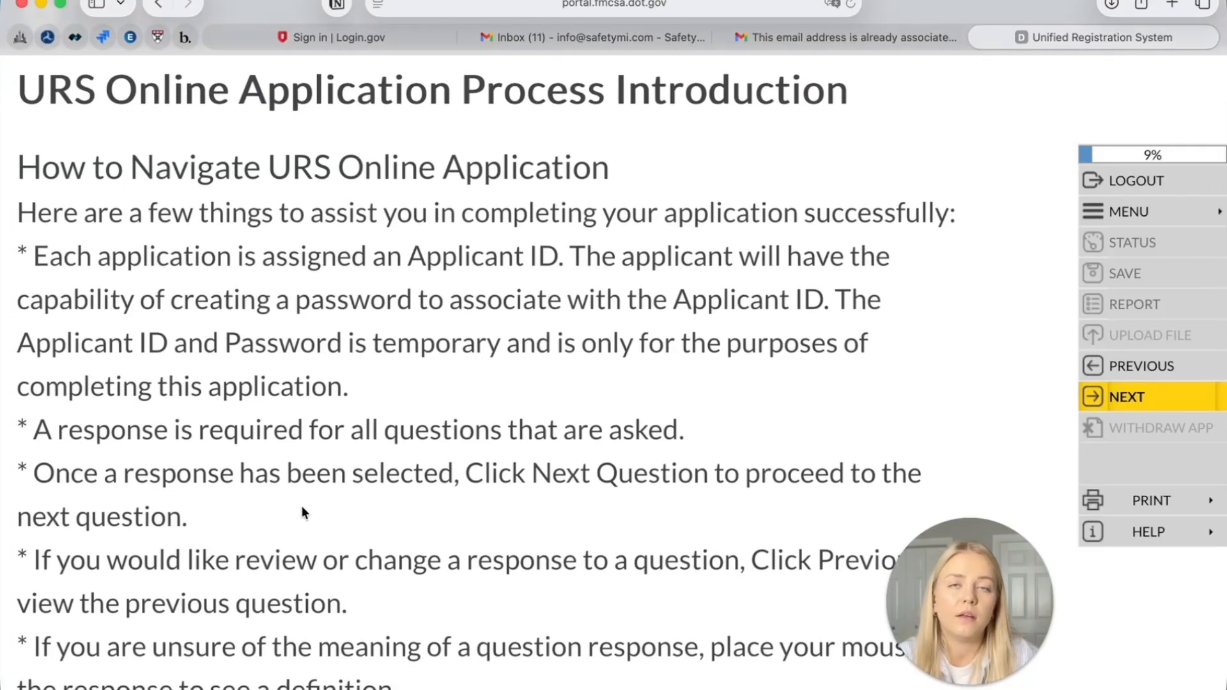
{"action": "scroll", "coordinate": [301, 507], "scroll_direction": "down", "scroll_amount": 4}
{"action": "scroll", "coordinate": [302, 500], "scroll_direction": "down", "scroll_amount": 14}
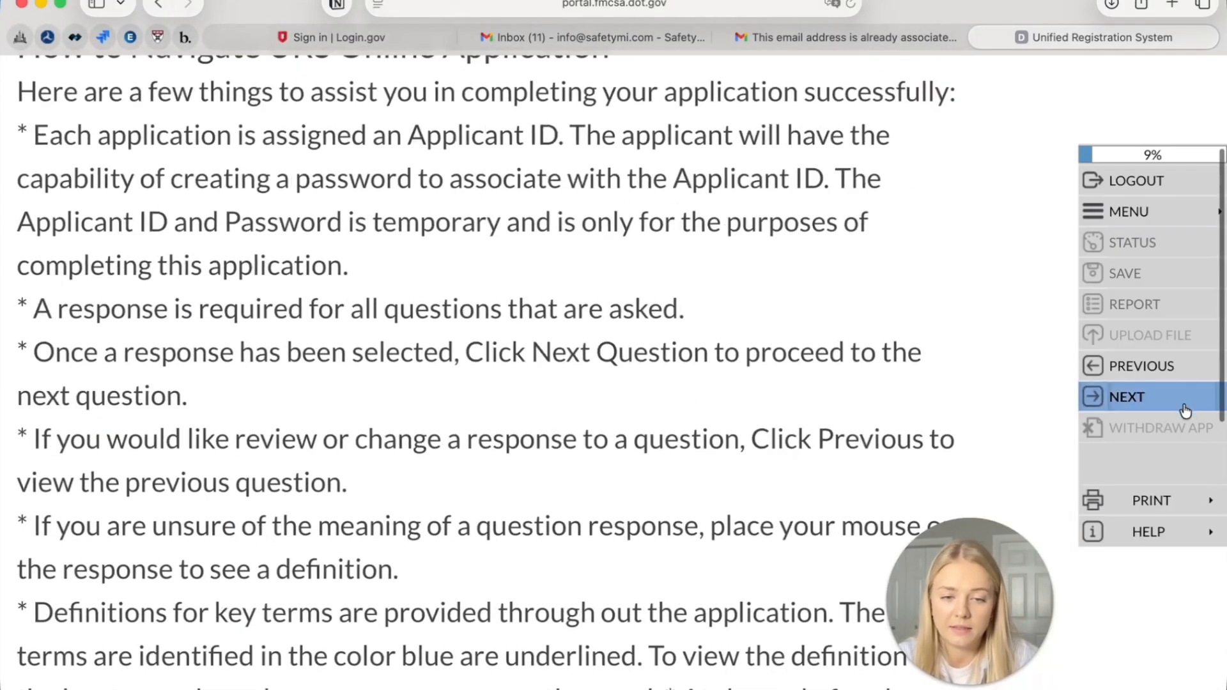
{"action": "left_click", "coordinate": [1115, 400]}
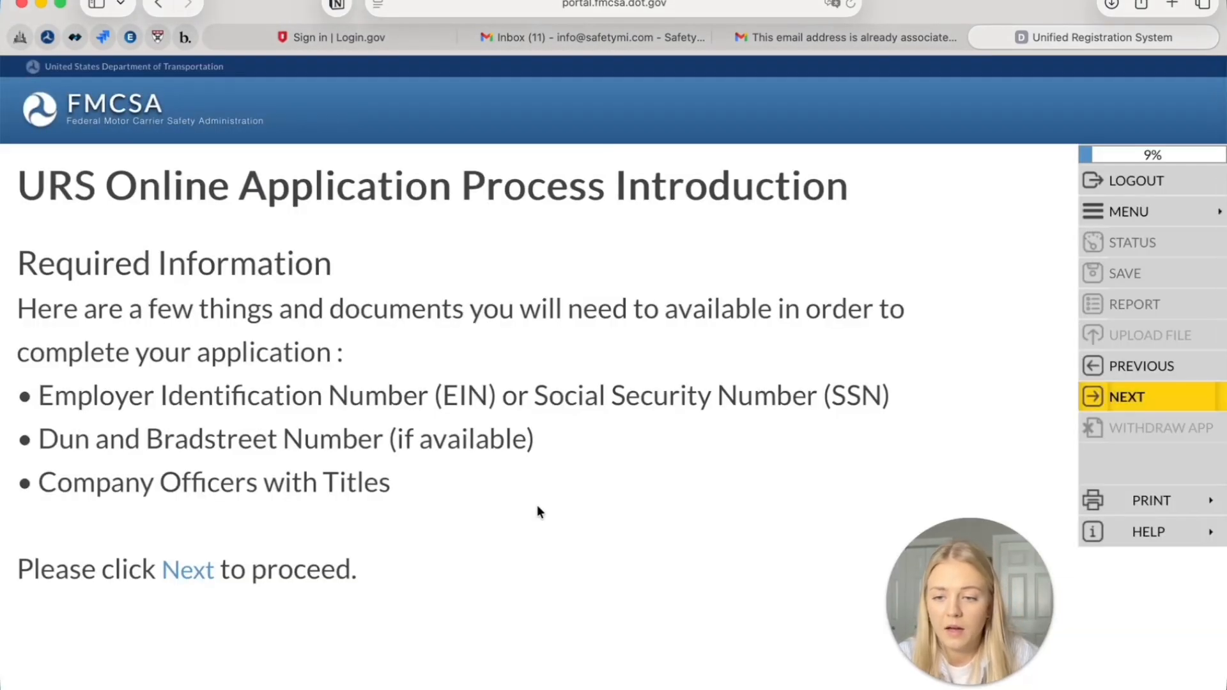
{"action": "scroll", "coordinate": [540, 501], "scroll_direction": "down", "scroll_amount": 1}
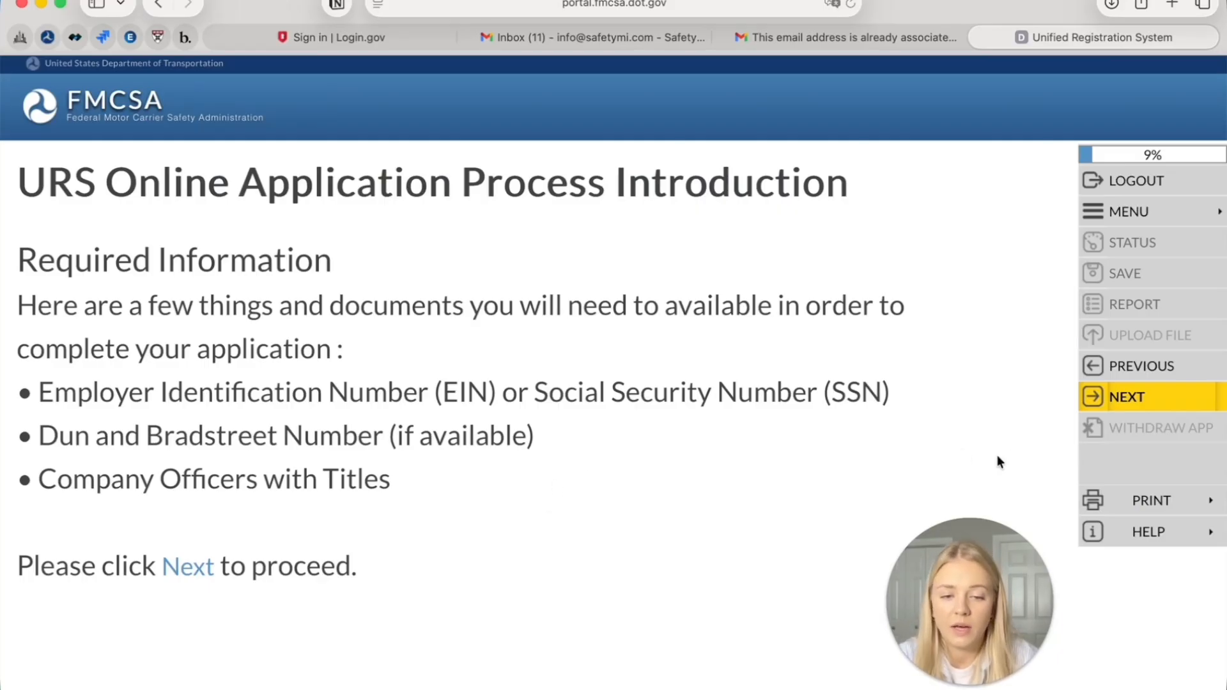
{"action": "left_click", "coordinate": [1130, 400]}
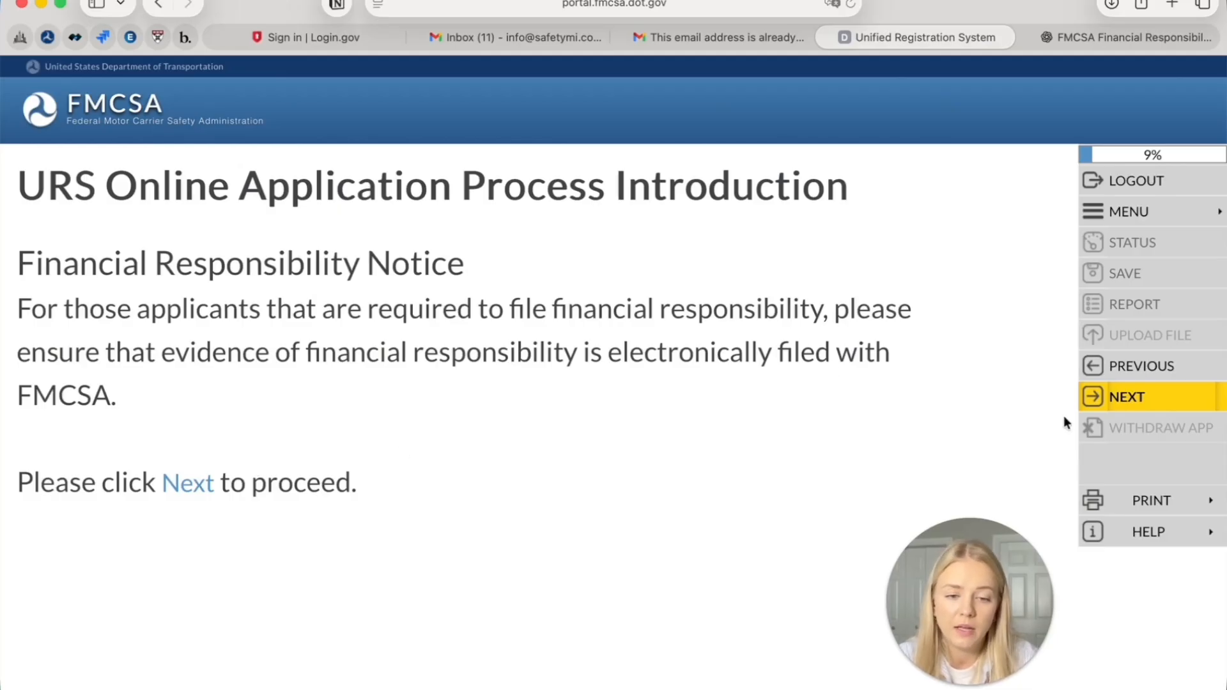
{"action": "left_click", "coordinate": [1112, 401]}
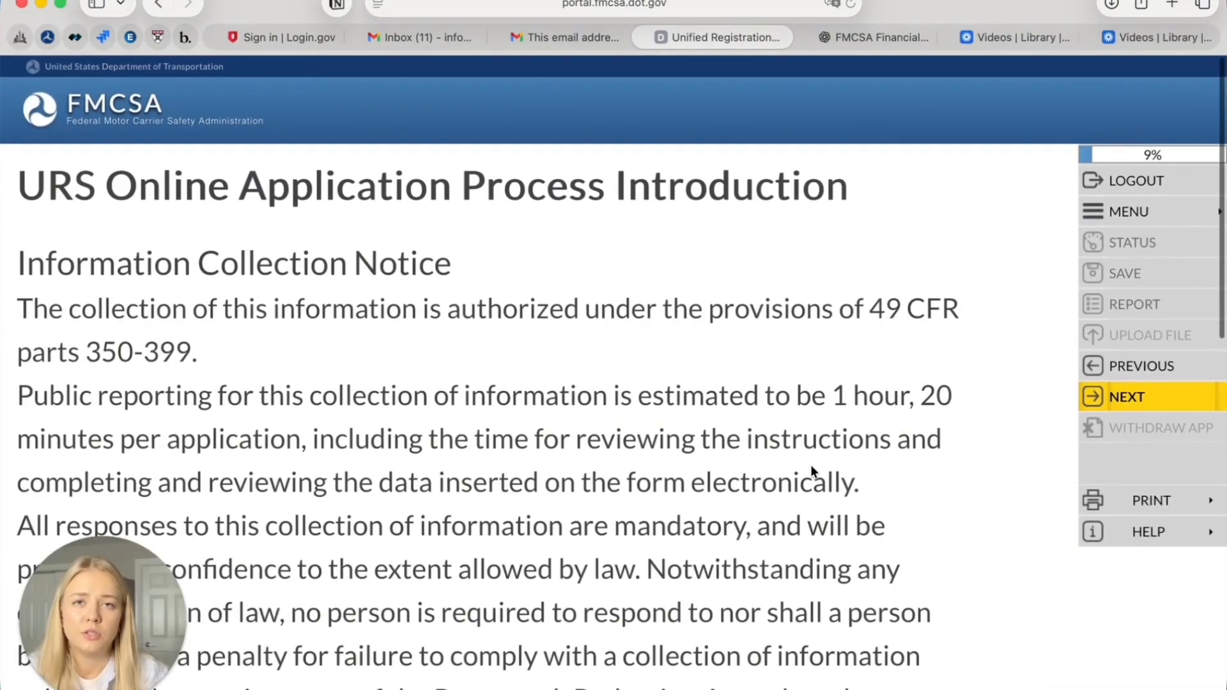
Review the Information Collection Notice and save to continue, receiving an Application ID at 13%
{"action": "scroll", "coordinate": [496, 505], "scroll_direction": "down", "scroll_amount": 2}
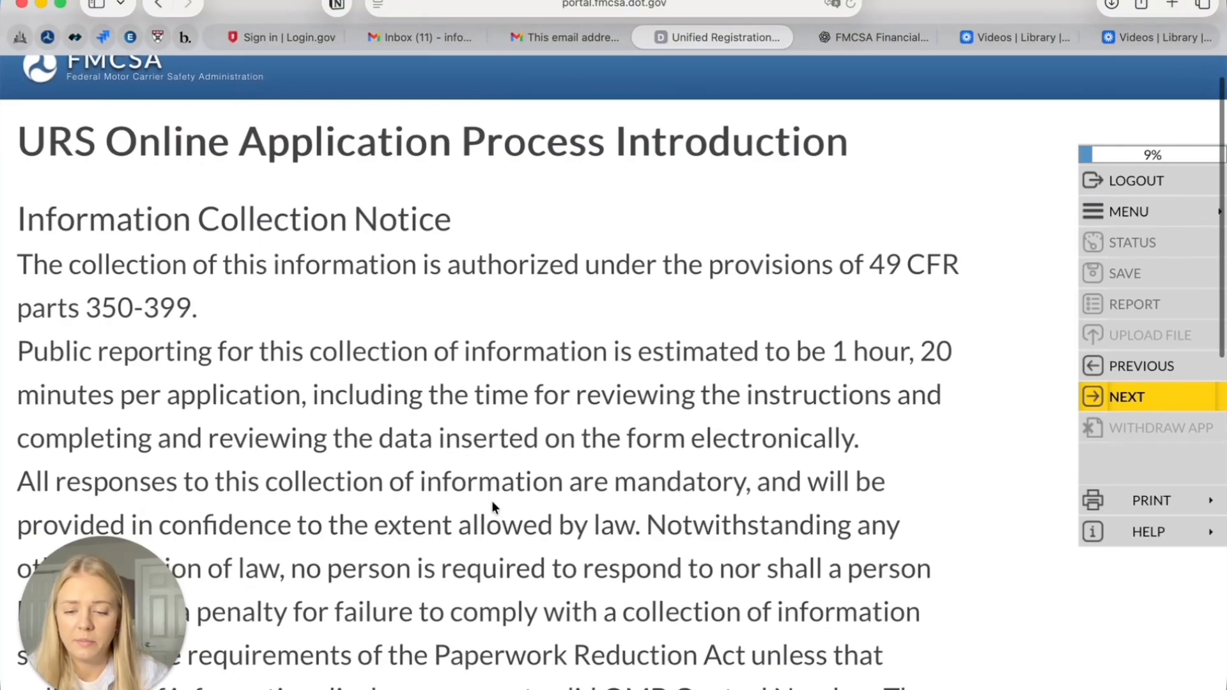
{"action": "scroll", "coordinate": [492, 502], "scroll_direction": "down", "scroll_amount": 5}
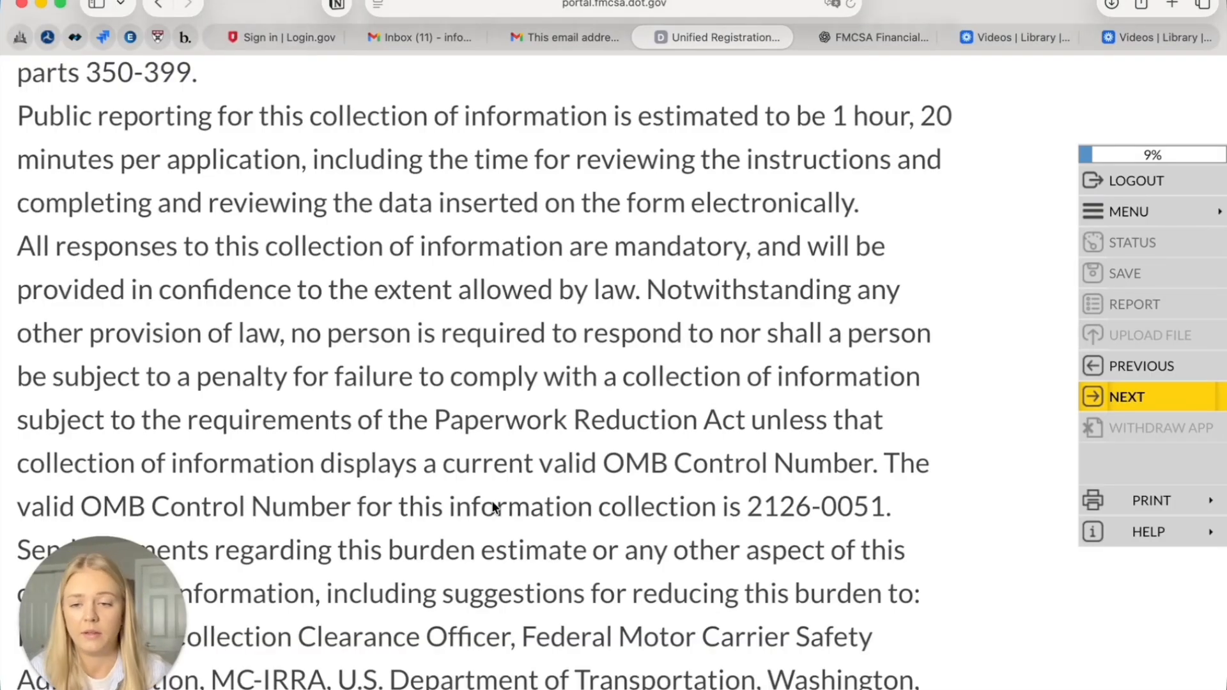
{"action": "scroll", "coordinate": [492, 505], "scroll_direction": "up", "scroll_amount": 2}
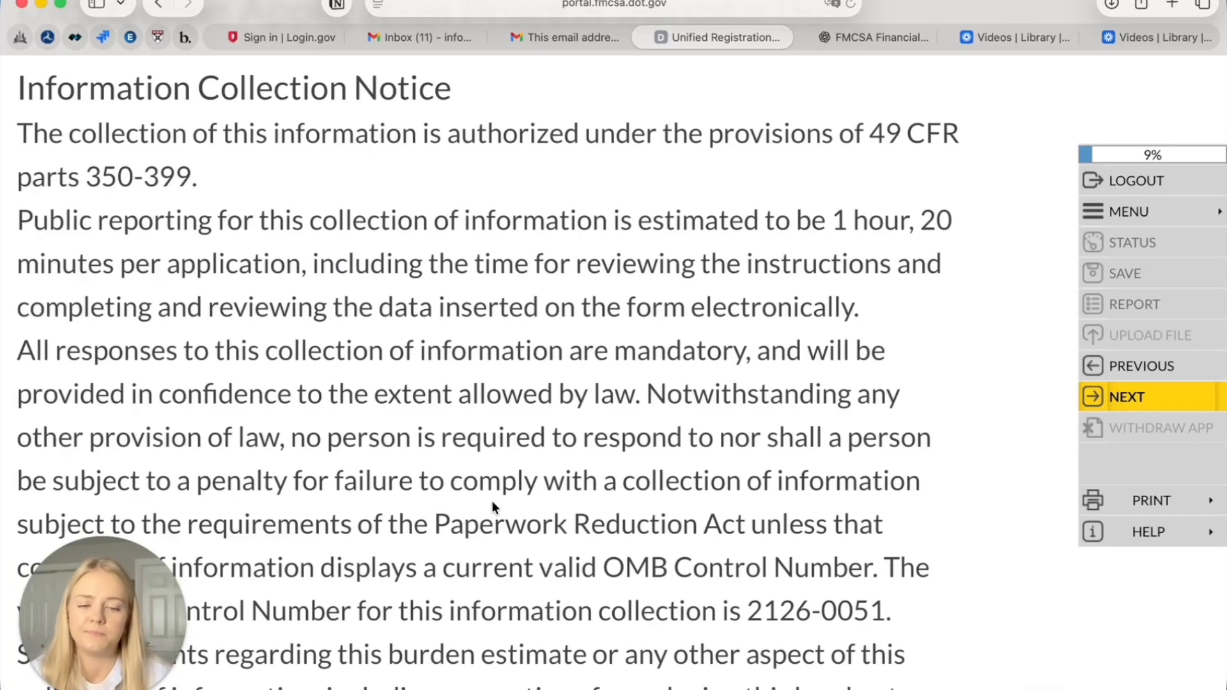
{"action": "left_click", "coordinate": [1168, 402]}
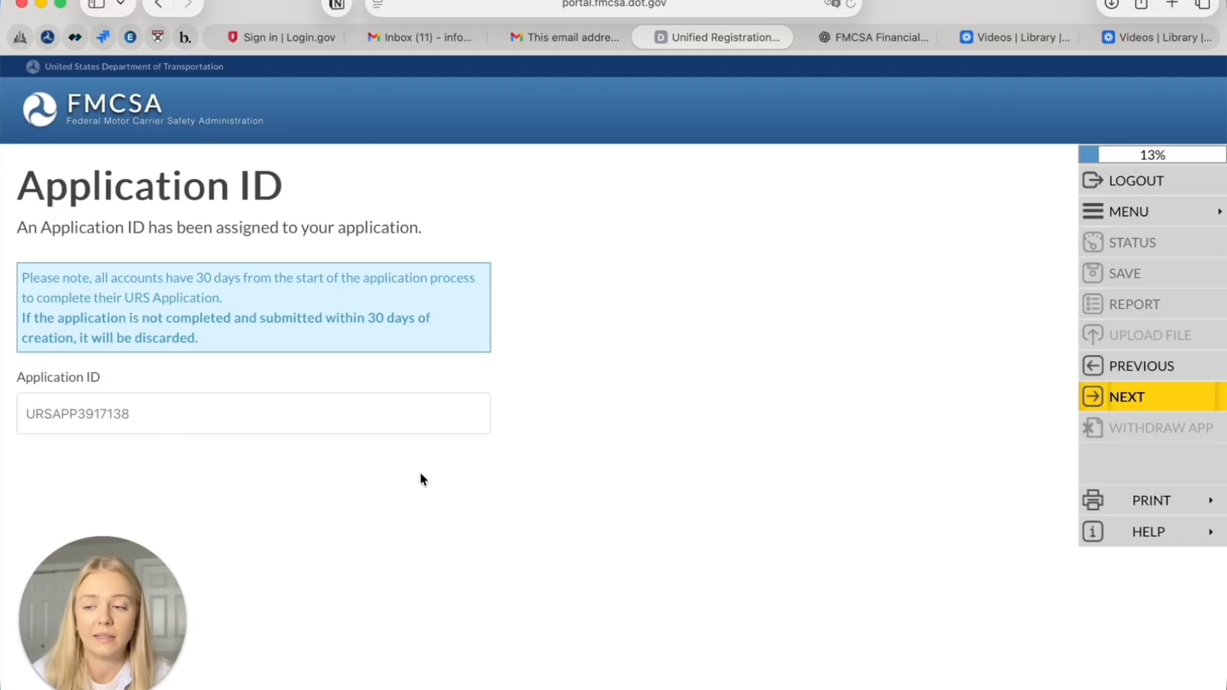
Continue from the Application ID page through Application Contact to the blank Applicant Contact form
{"action": "left_click", "coordinate": [1151, 410]}
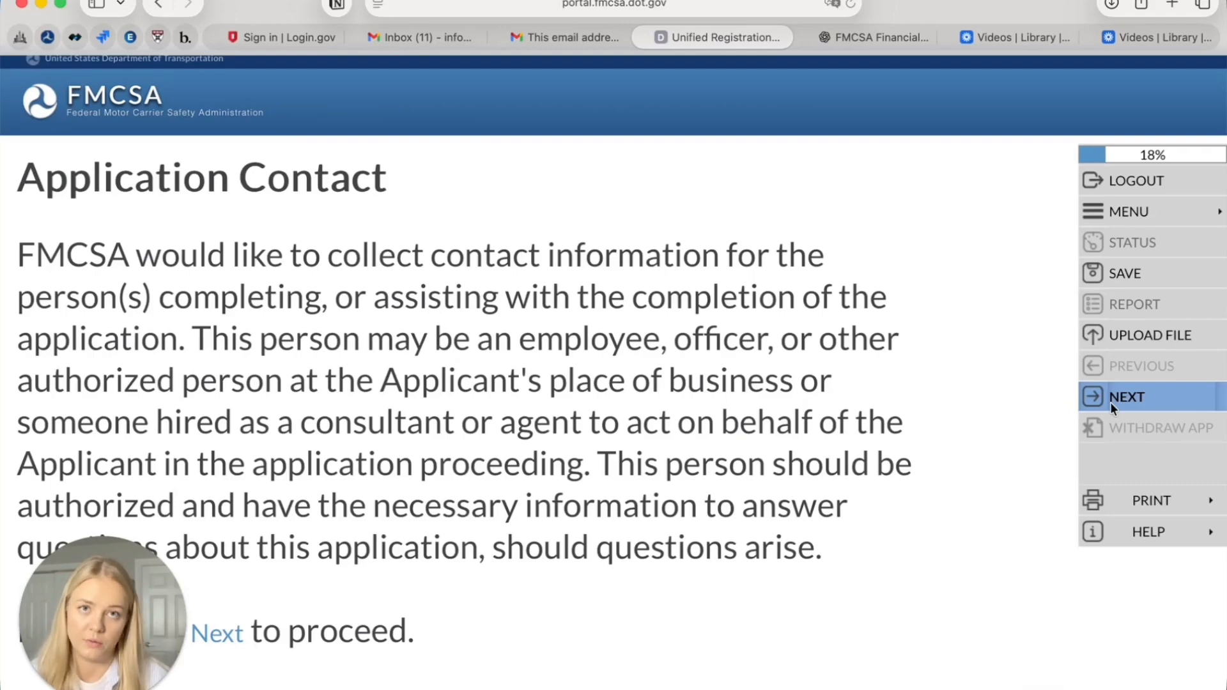
{"action": "left_click", "coordinate": [1113, 396]}
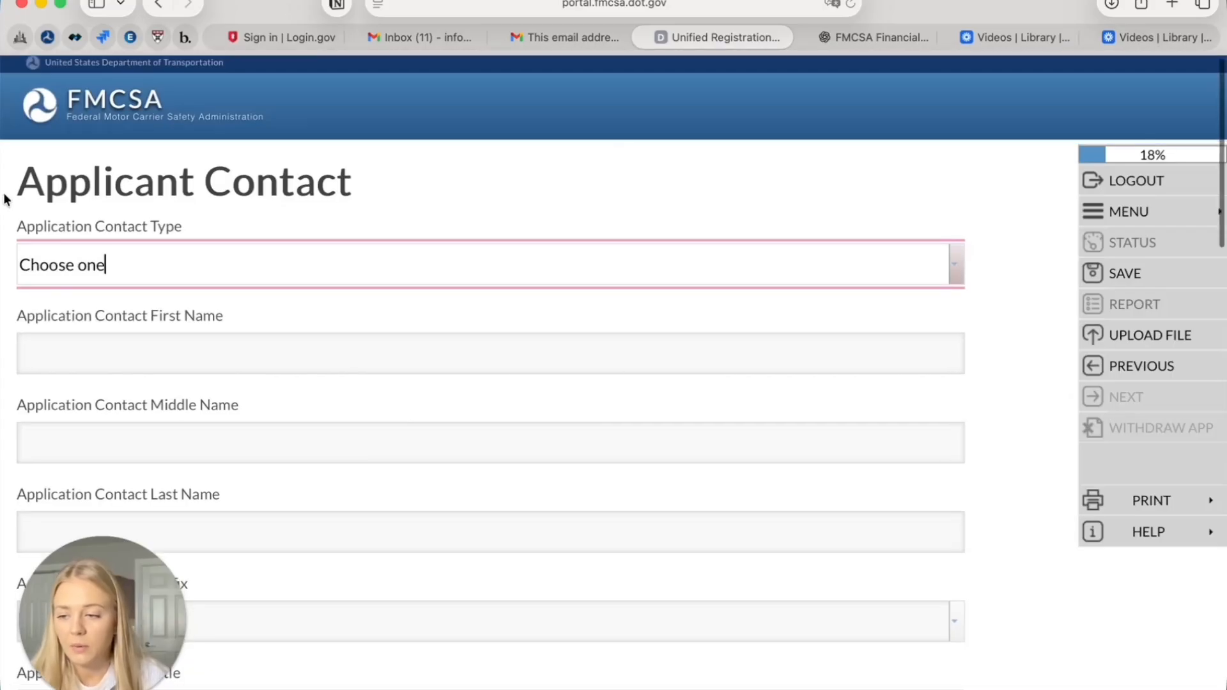
Set the Application Contact Type to Company Contact
{"action": "left_click", "coordinate": [3, 228]}
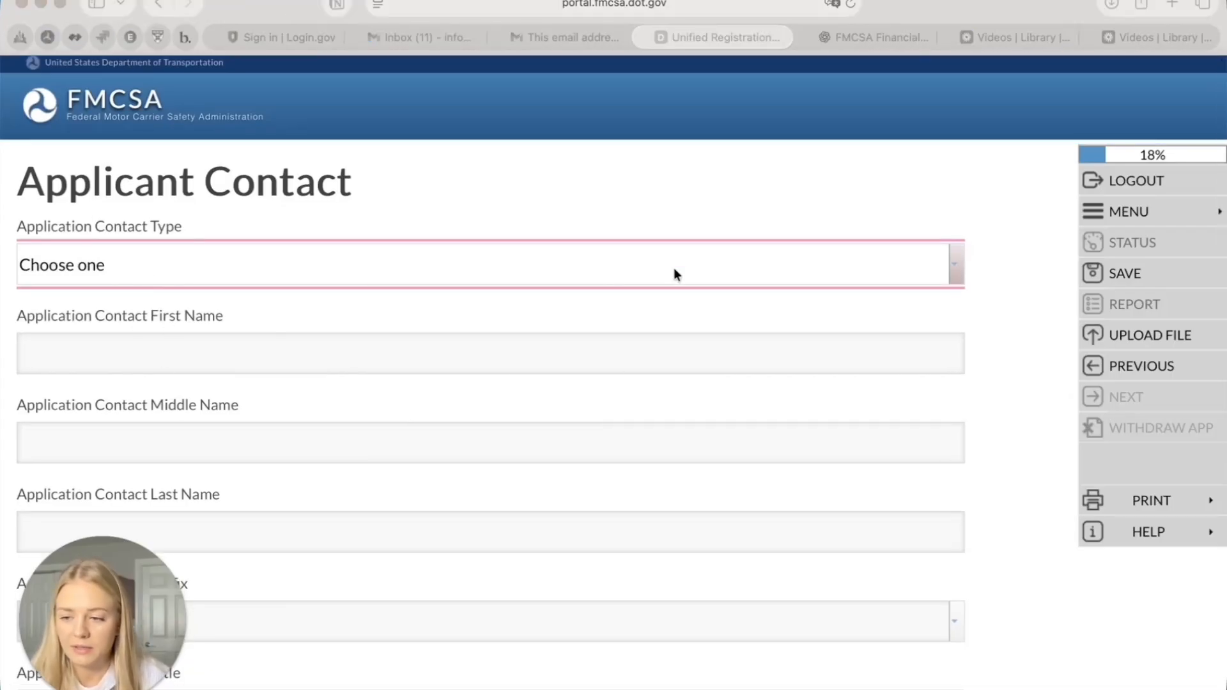
{"action": "left_click", "coordinate": [970, 260]}
{"action": "left_click", "coordinate": [956, 265]}
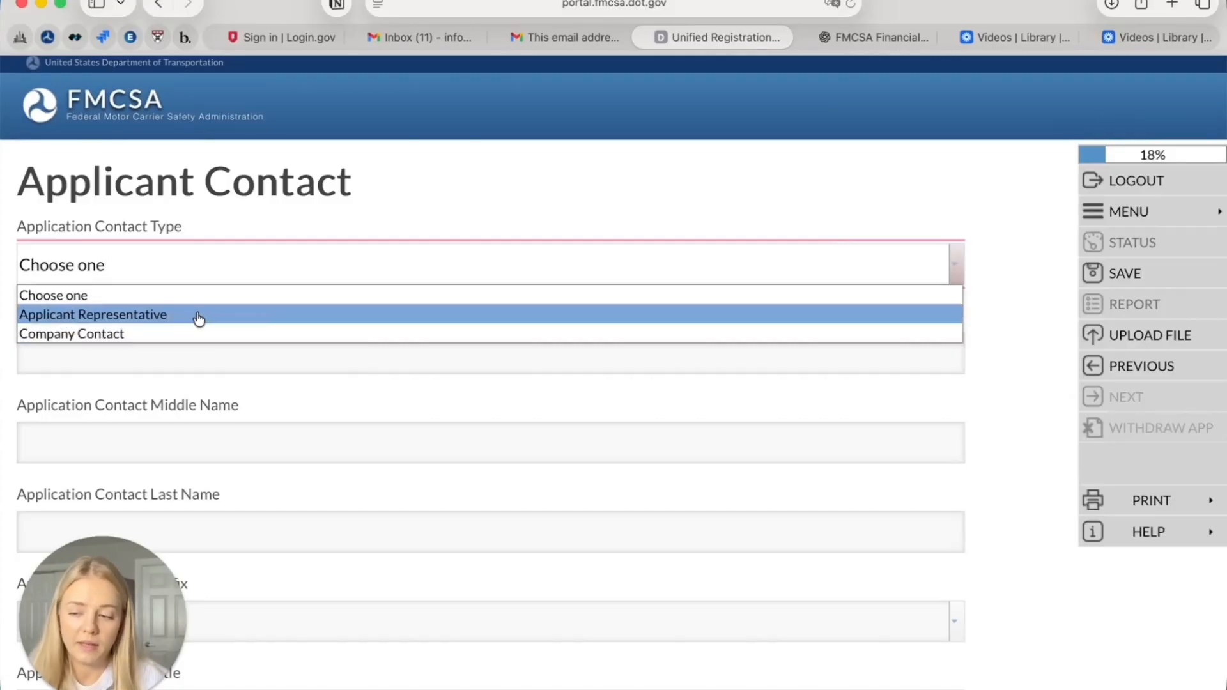
{"action": "left_click", "coordinate": [199, 332]}
{"action": "left_click", "coordinate": [186, 363]}
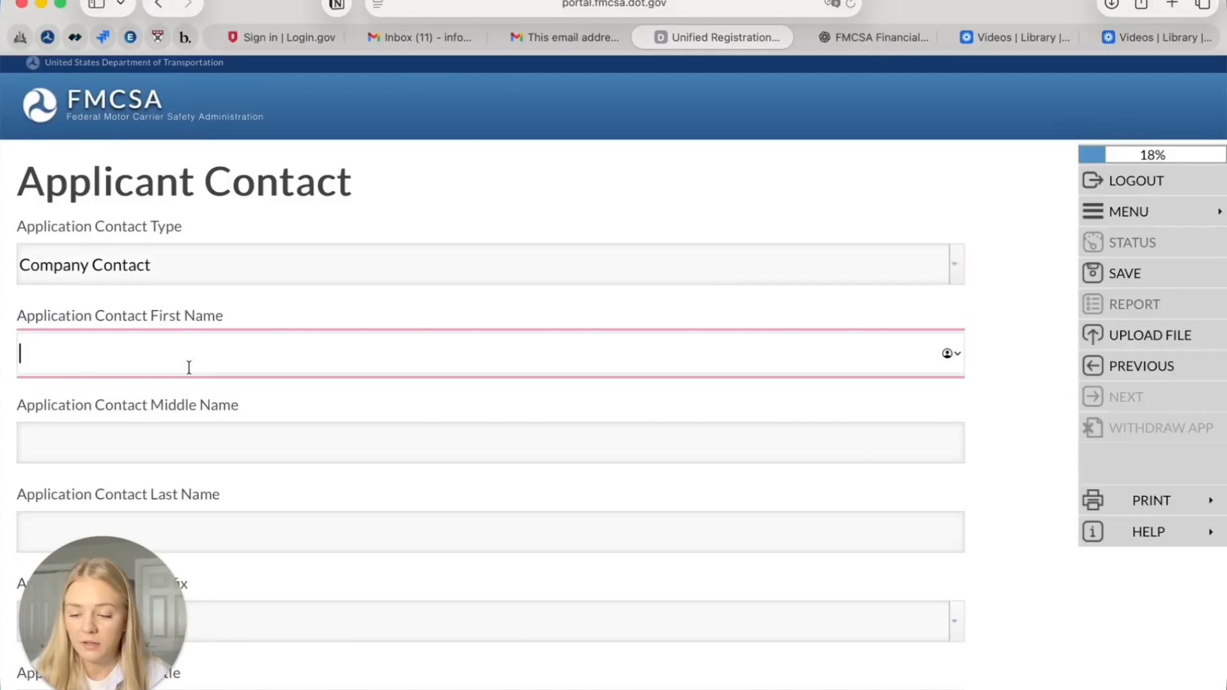
Enter the contact's first name, last name, both street address lines and city
{"action": "scroll", "coordinate": [194, 362], "scroll_direction": "down", "scroll_amount": 2}
{"action": "type", "text": "J"}
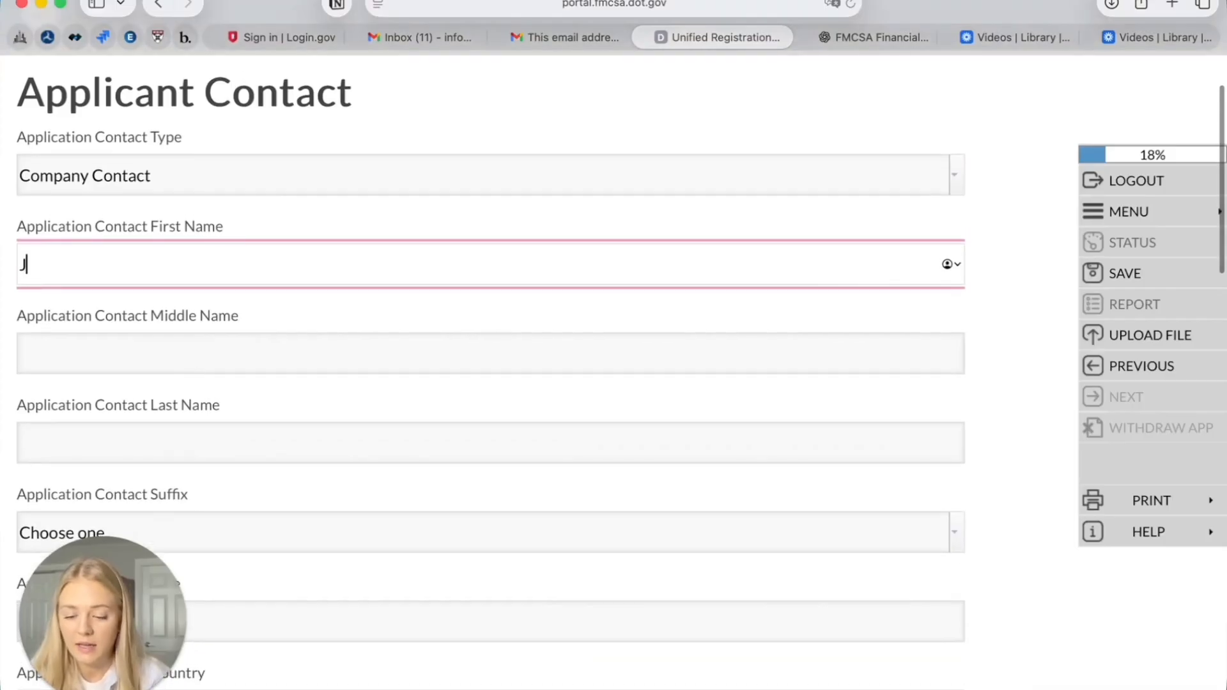
{"action": "type", "text": "ohn"}
{"action": "key", "text": "Tab"}
{"action": "key", "text": "Tab"}
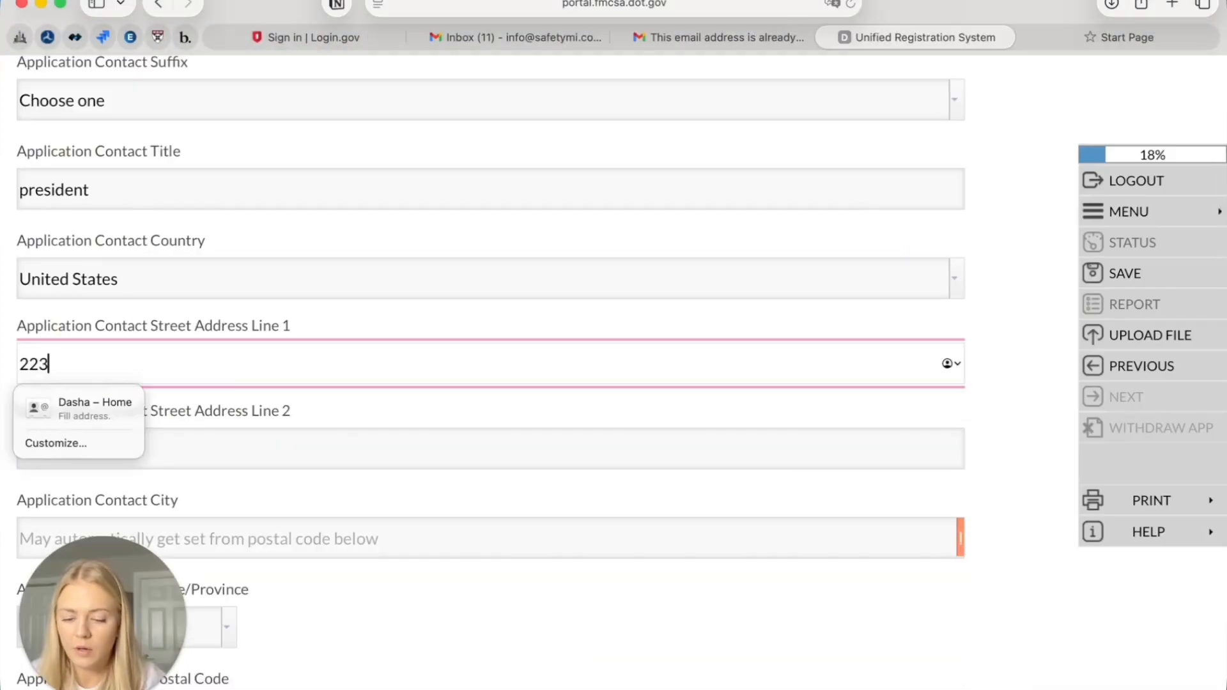
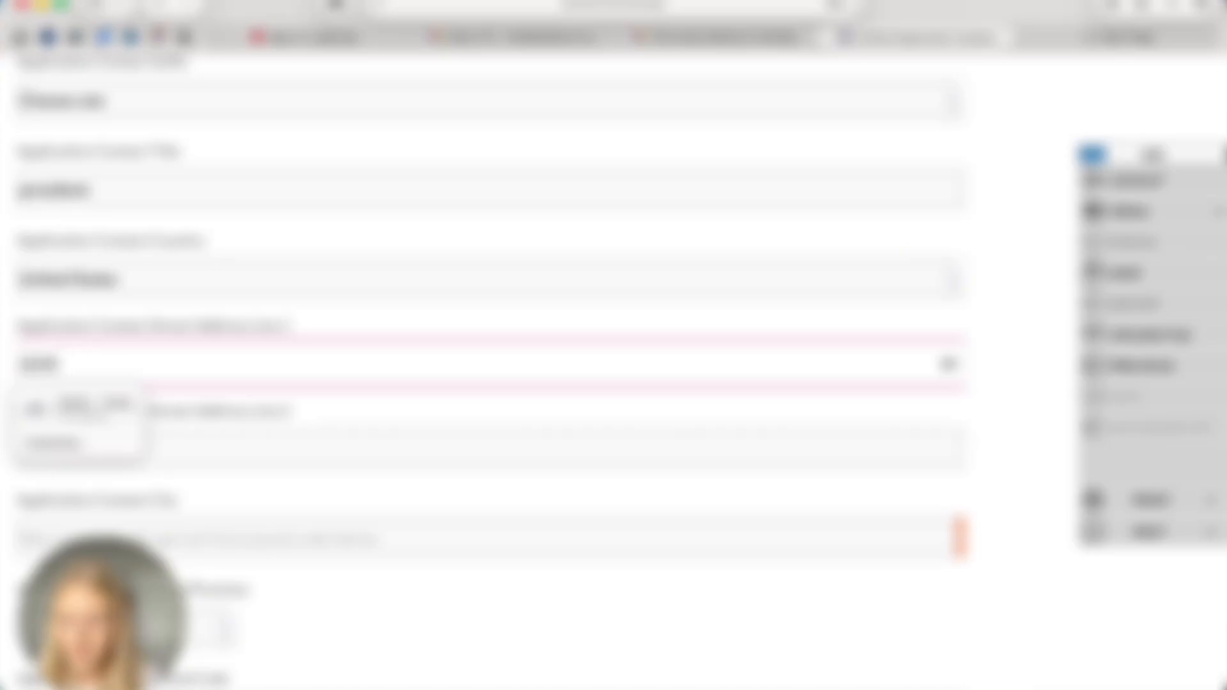
{"action": "left_click", "coordinate": [63, 444]}
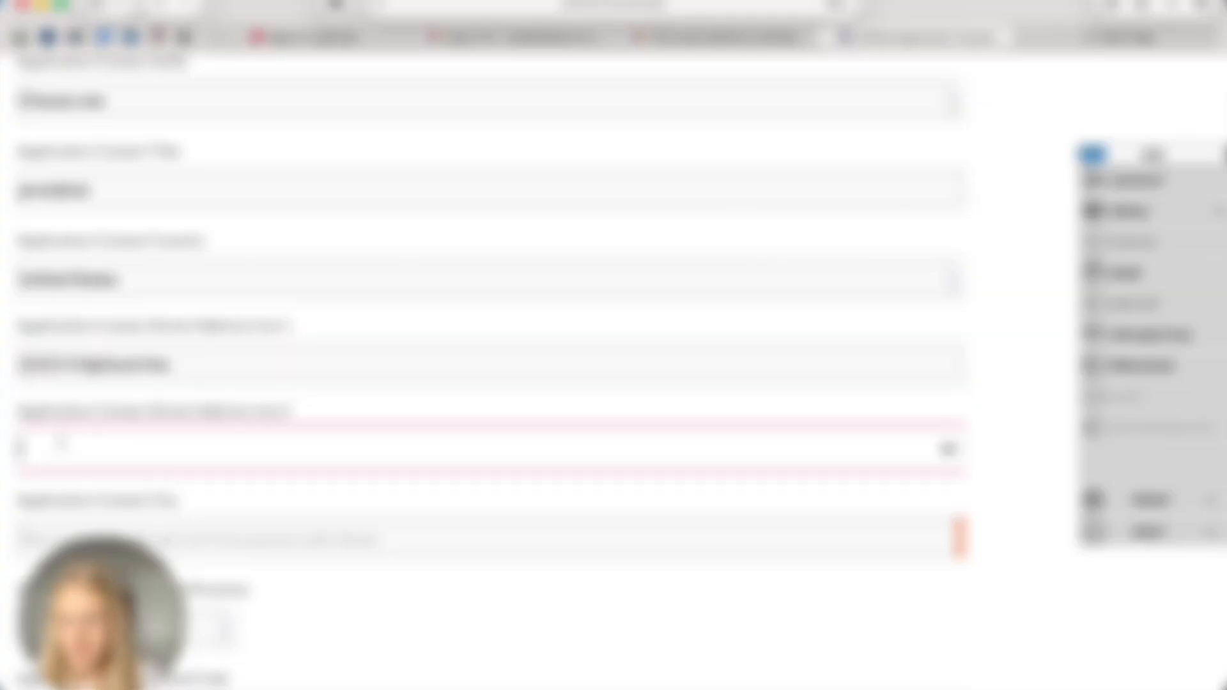
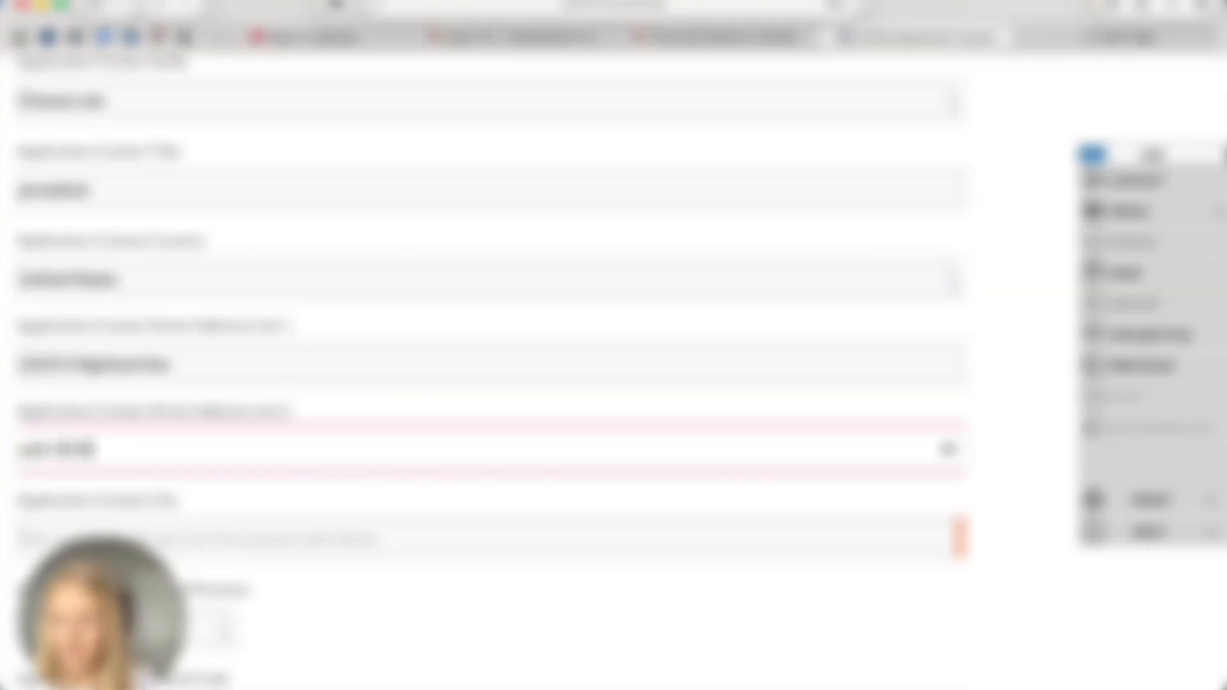
{"action": "scroll", "coordinate": [491, 371], "scroll_direction": "down", "scroll_amount": 2}
{"action": "left_click", "coordinate": [111, 451]}
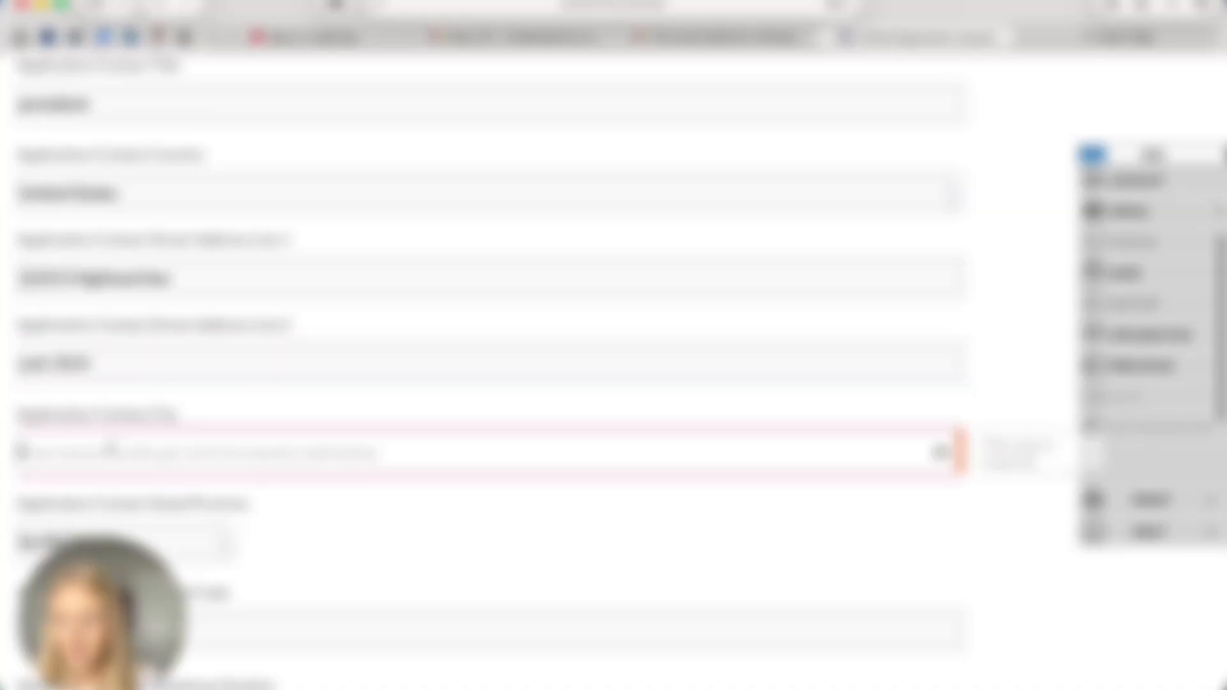
{"action": "type", "text": "tampa"}
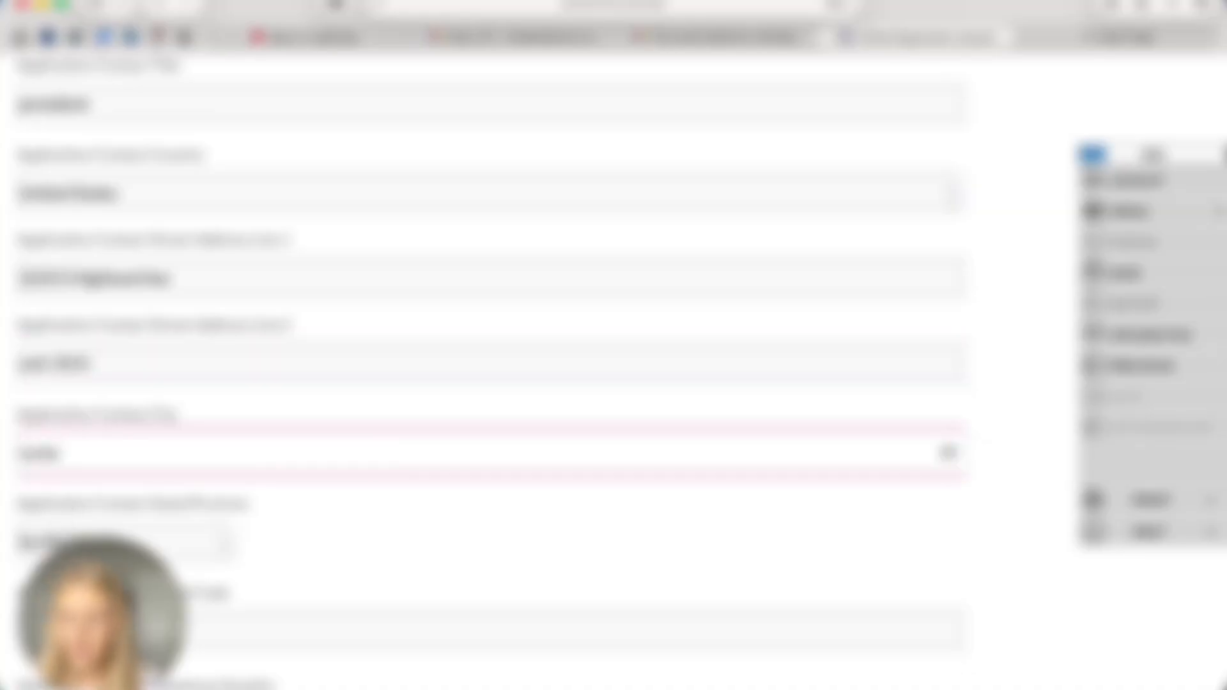
{"action": "type", "text": "rd"}
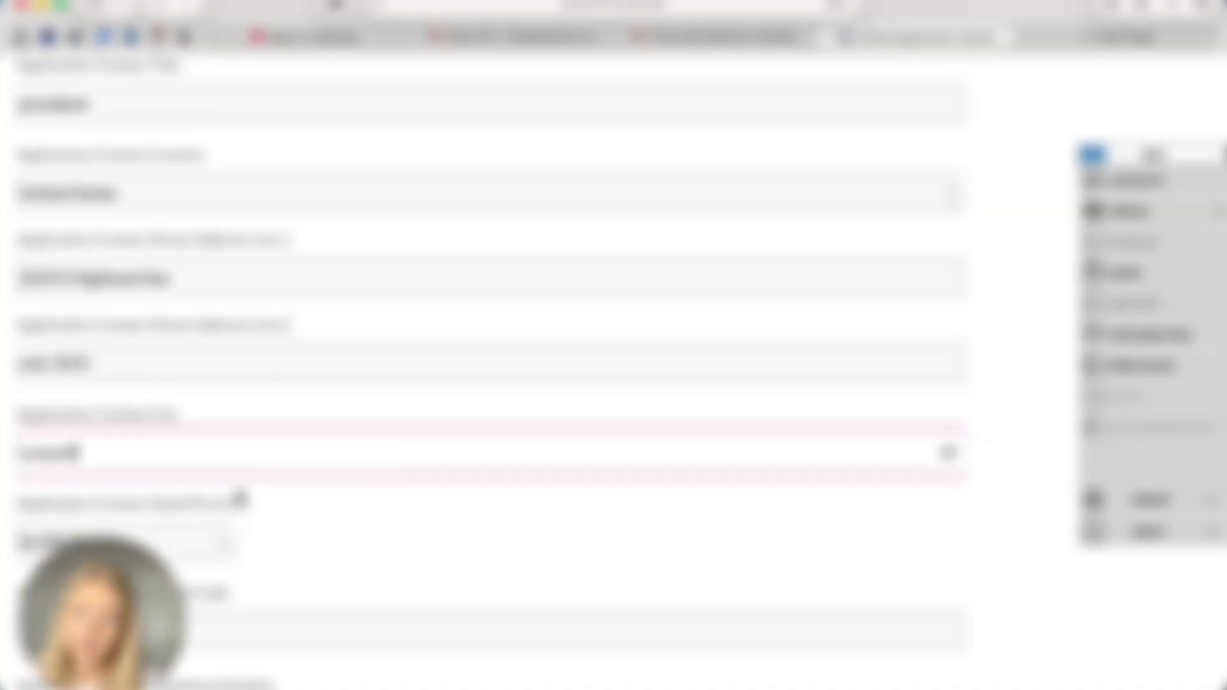
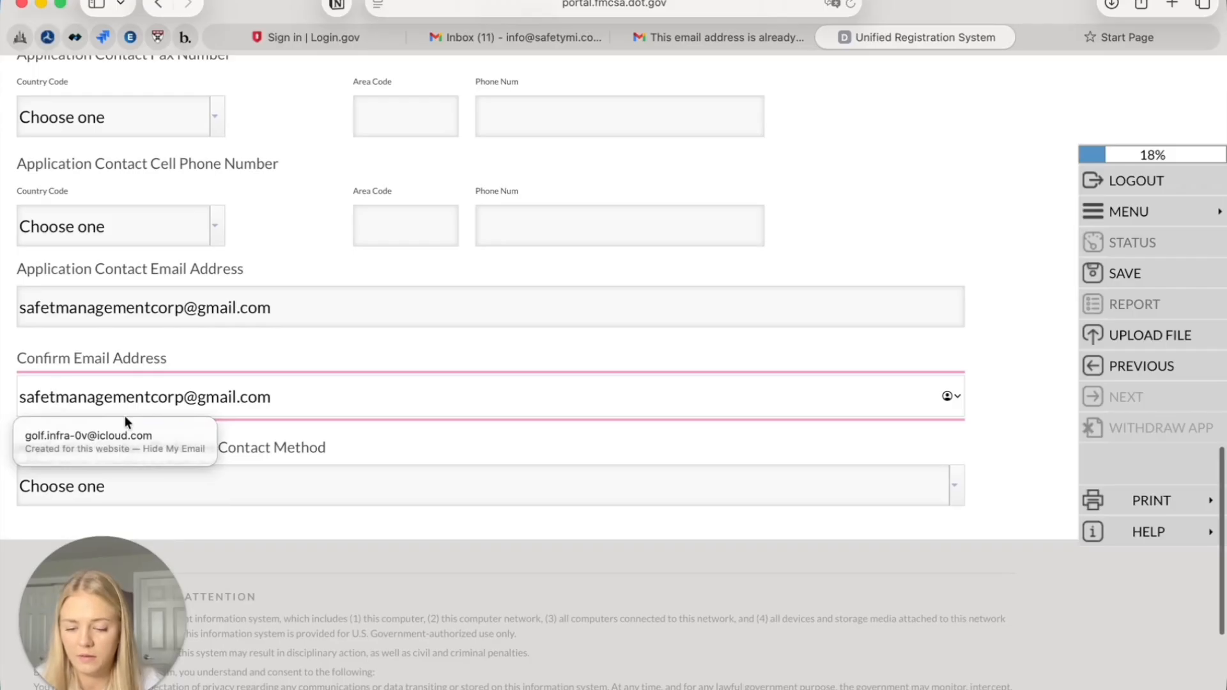
Correct the typo in the contact's confirm email address
{"action": "left_click", "coordinate": [55, 308]}
{"action": "type", "text": "y"}
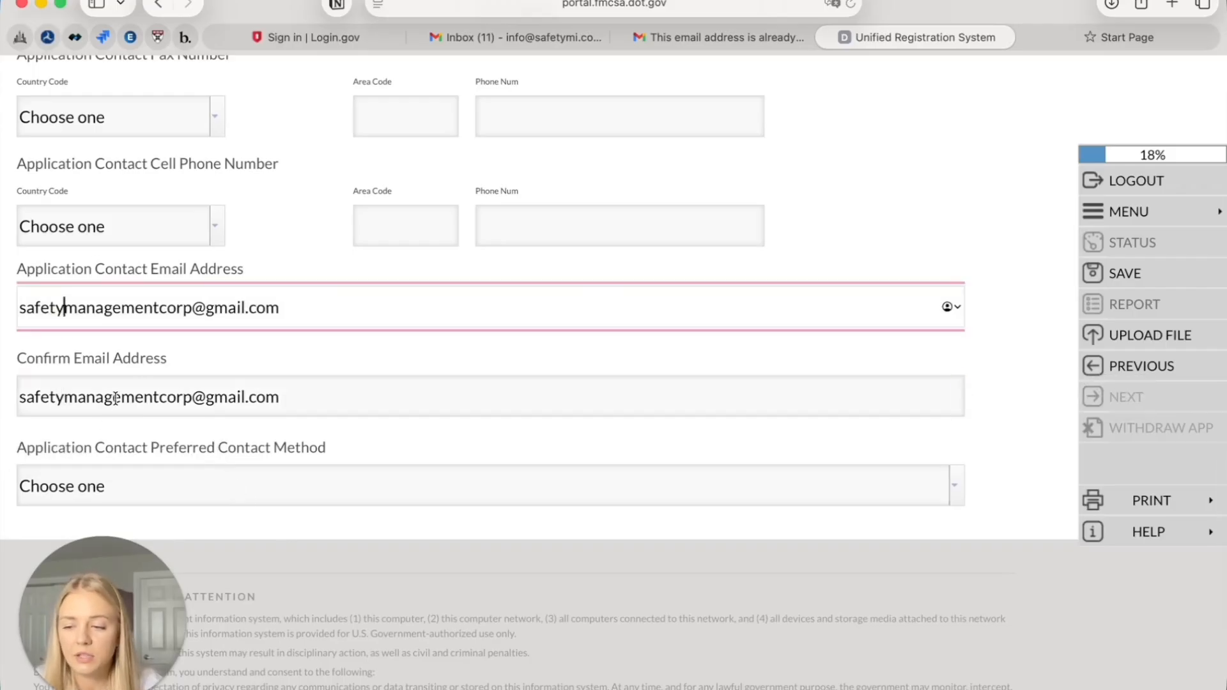
{"action": "left_click", "coordinate": [130, 504]}
Set the preferred contact method to Both and submit the contact for address validation
{"action": "left_click", "coordinate": [955, 487]}
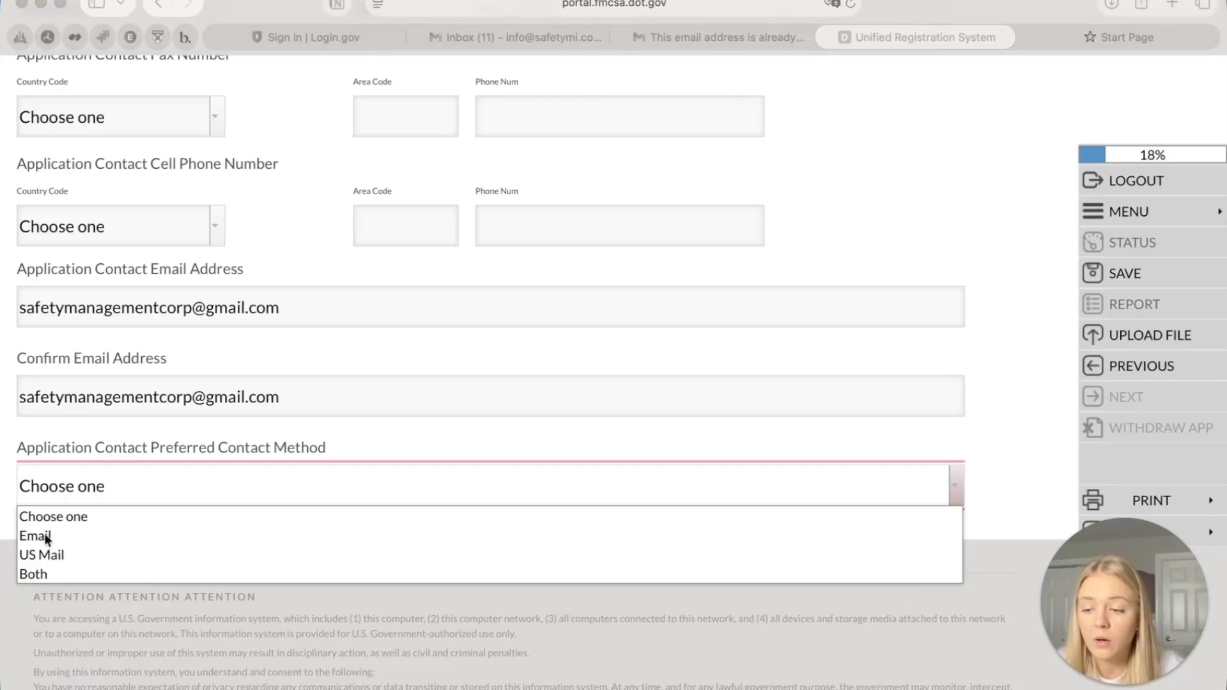
{"action": "left_click", "coordinate": [56, 573]}
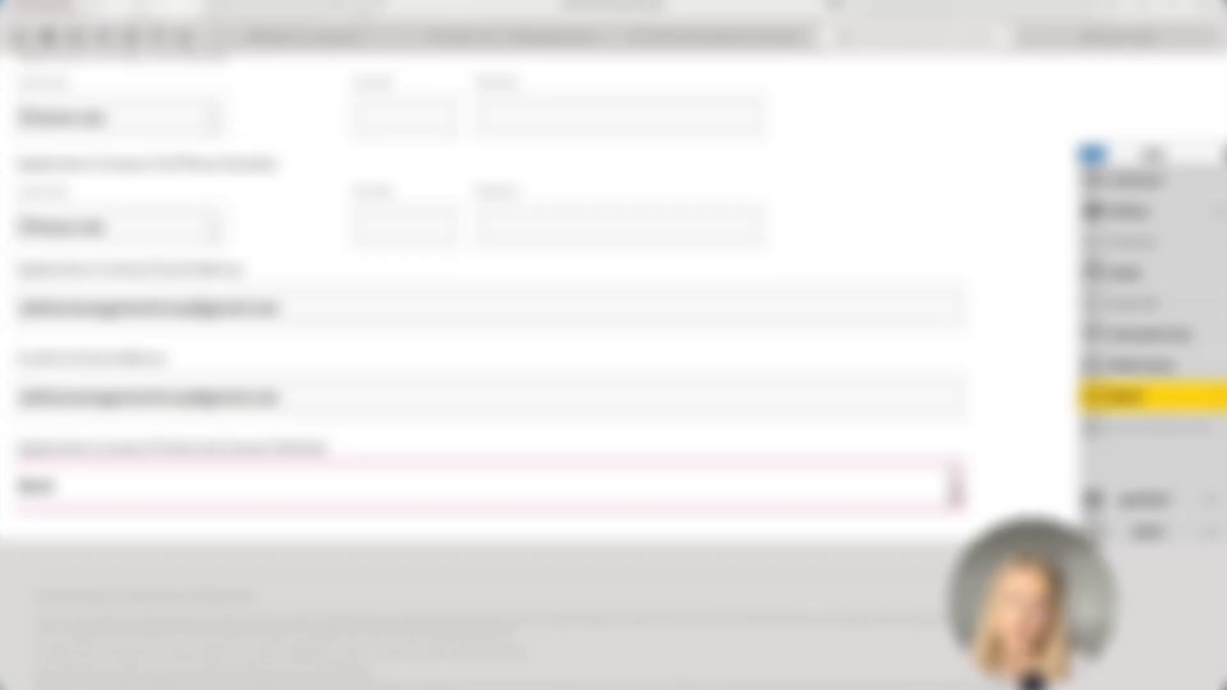
{"action": "scroll", "coordinate": [767, 406], "scroll_direction": "up", "scroll_amount": 1}
{"action": "scroll", "coordinate": [765, 407], "scroll_direction": "up", "scroll_amount": 15}
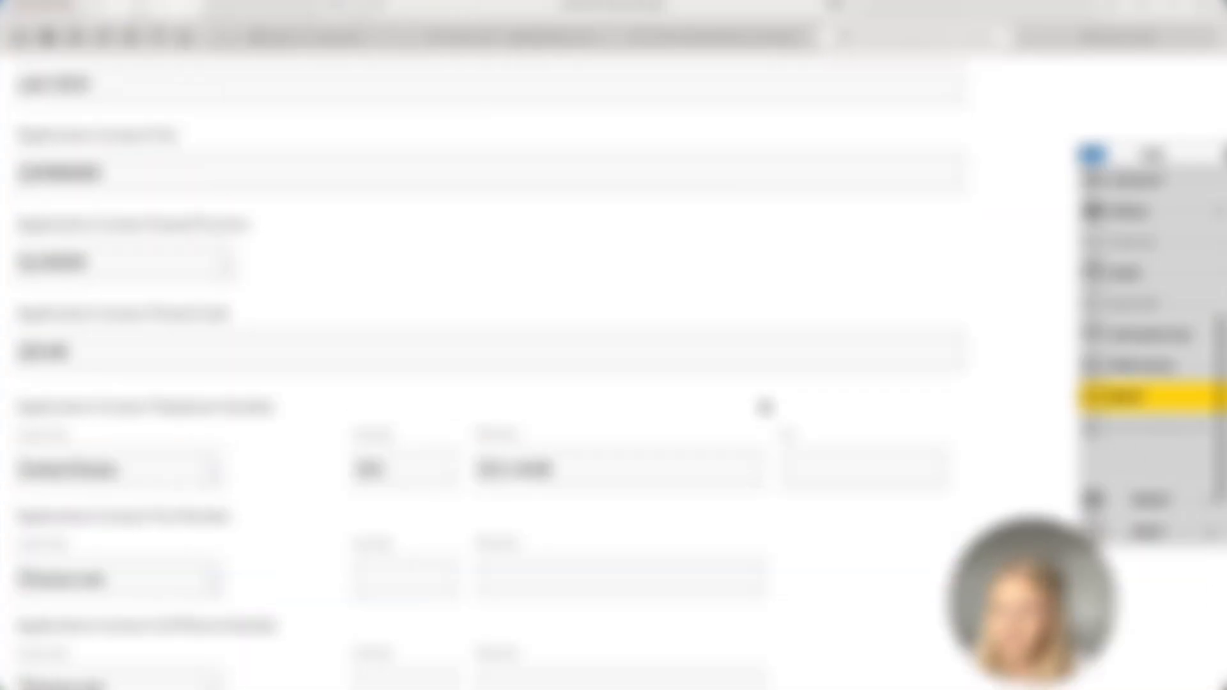
{"action": "scroll", "coordinate": [765, 407], "scroll_direction": "up", "scroll_amount": 5}
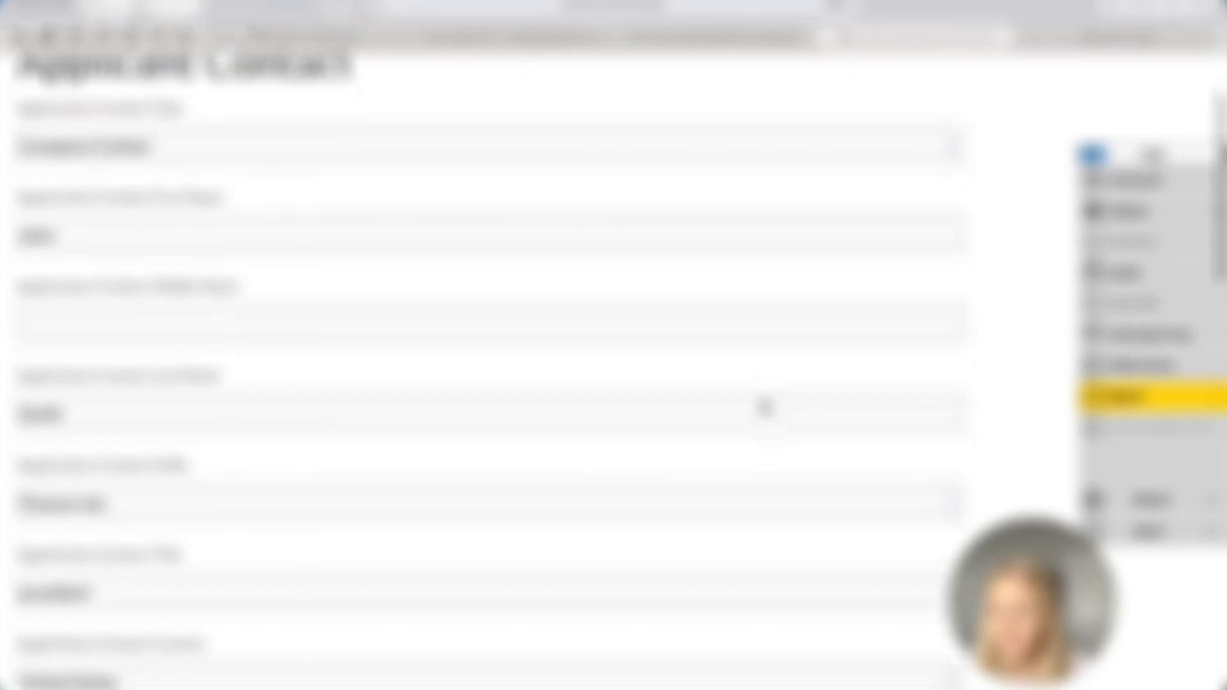
{"action": "scroll", "coordinate": [766, 408], "scroll_direction": "down", "scroll_amount": 14}
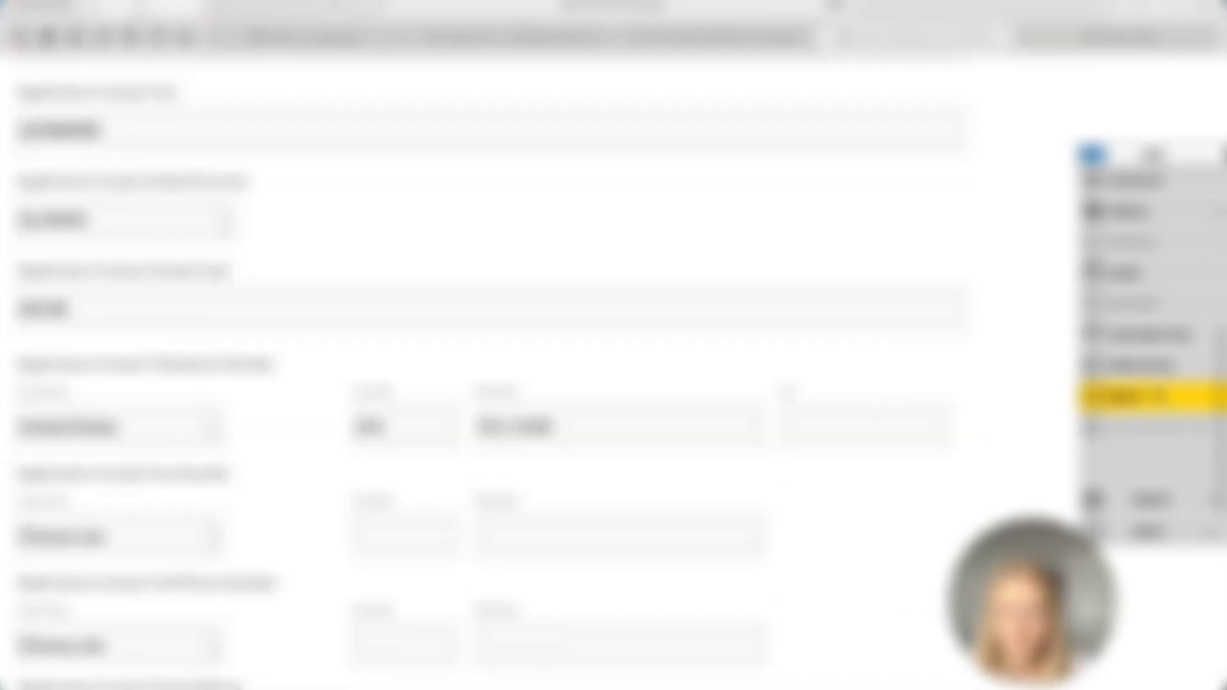
{"action": "left_click", "coordinate": [1160, 398]}
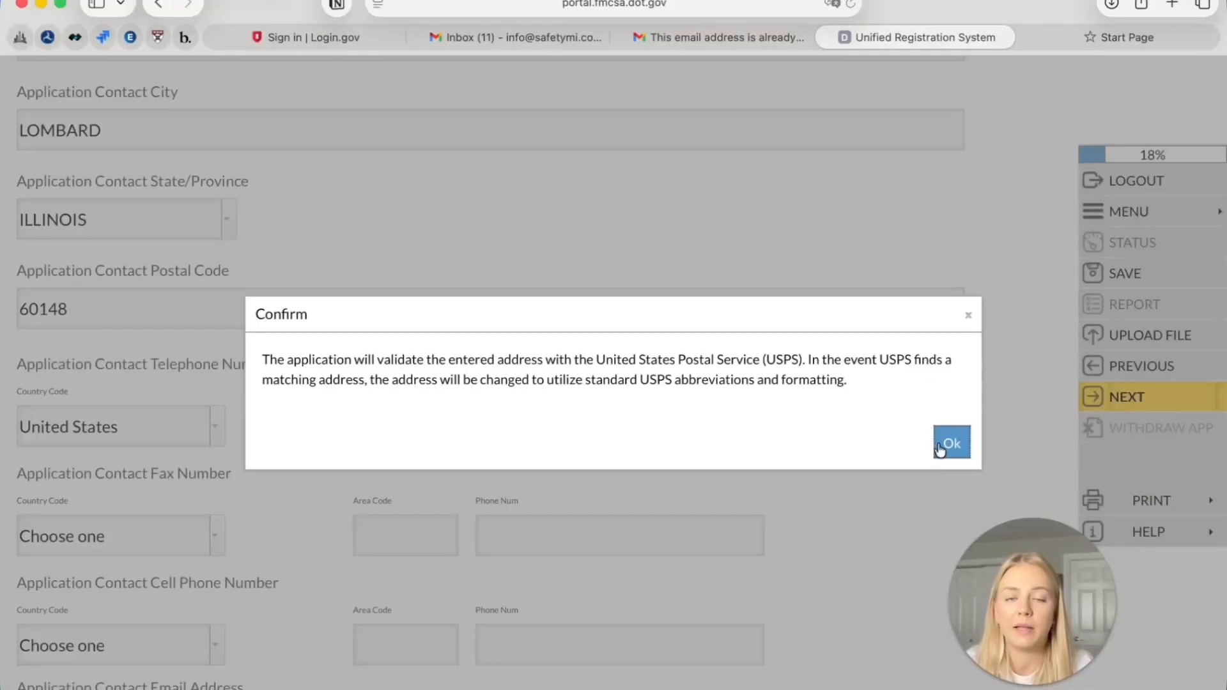
Accept the USPS validation notice and answer No to having a Dun and Bradstreet Number
{"action": "left_click", "coordinate": [949, 442]}
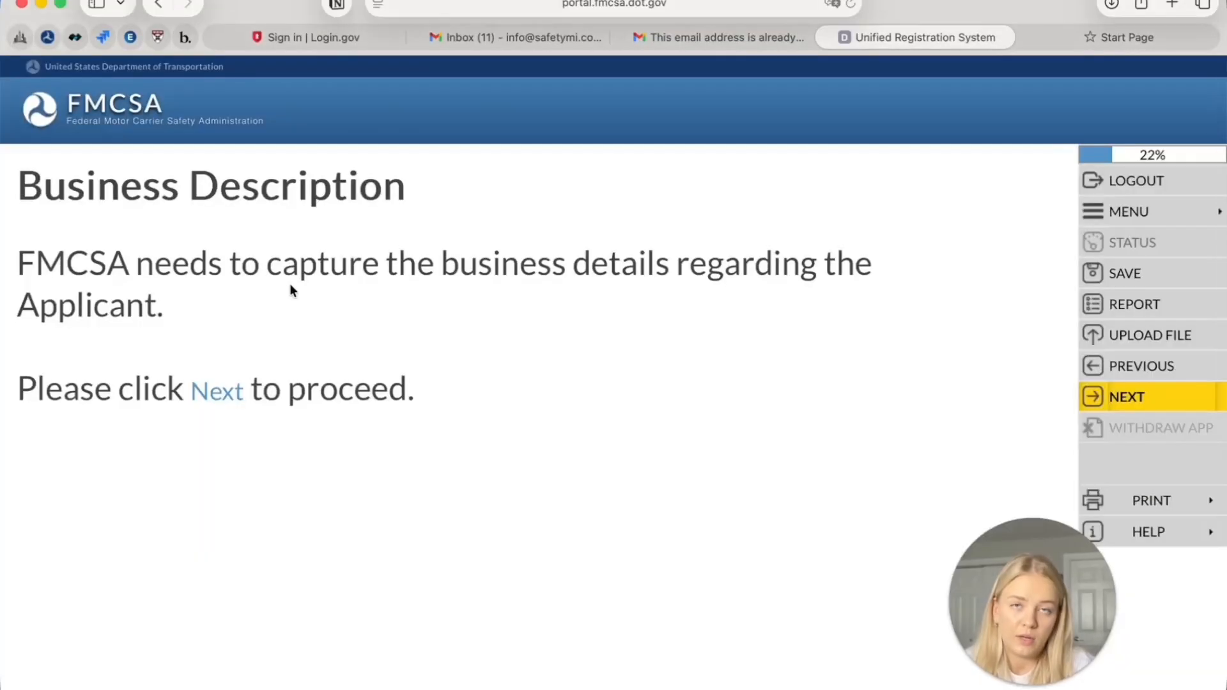
{"action": "left_click", "coordinate": [1150, 413]}
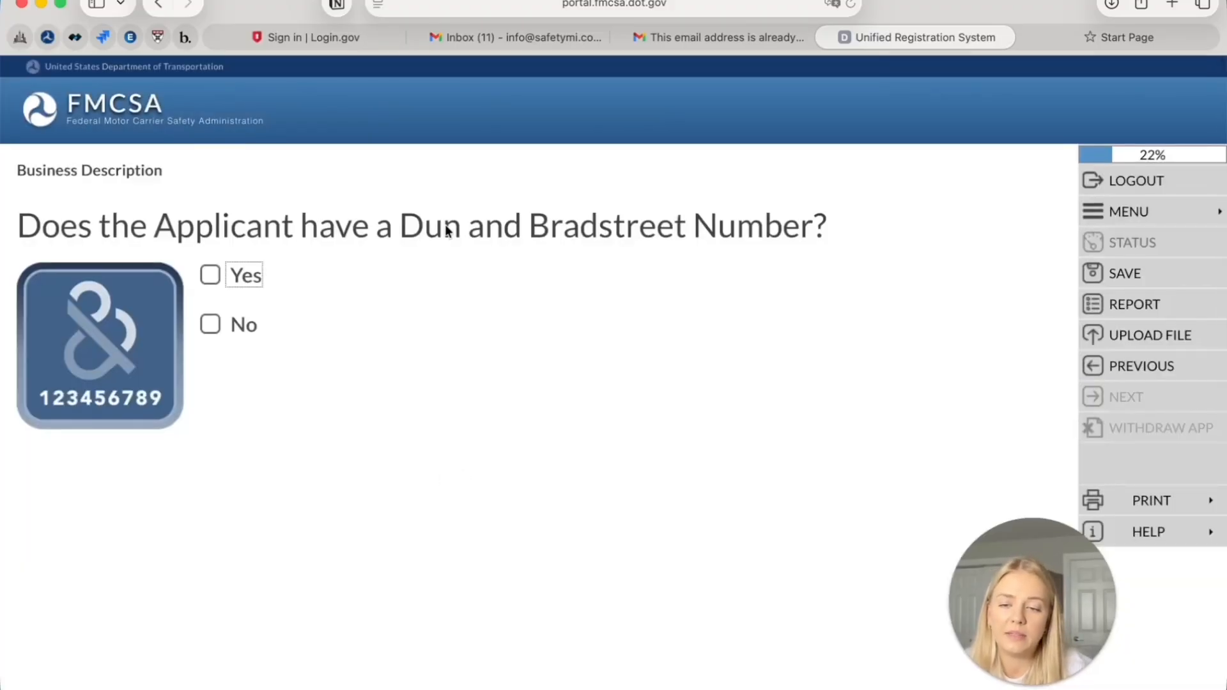
{"action": "left_click", "coordinate": [211, 325]}
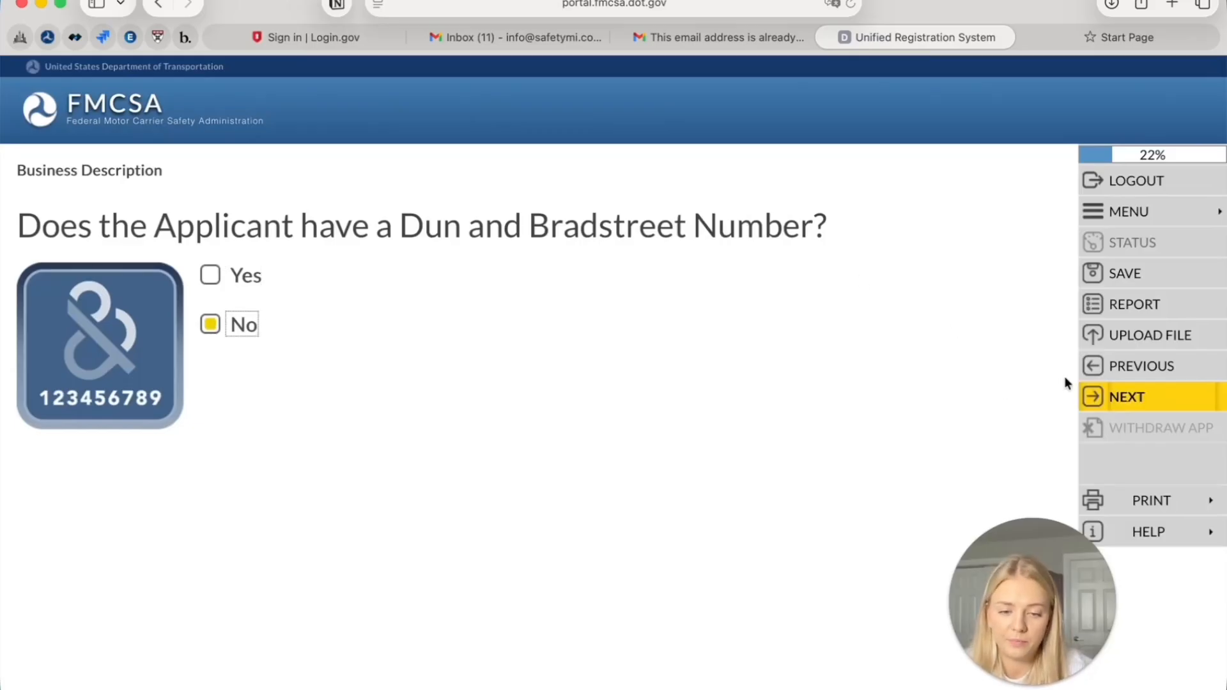
{"action": "left_click", "coordinate": [1102, 391]}
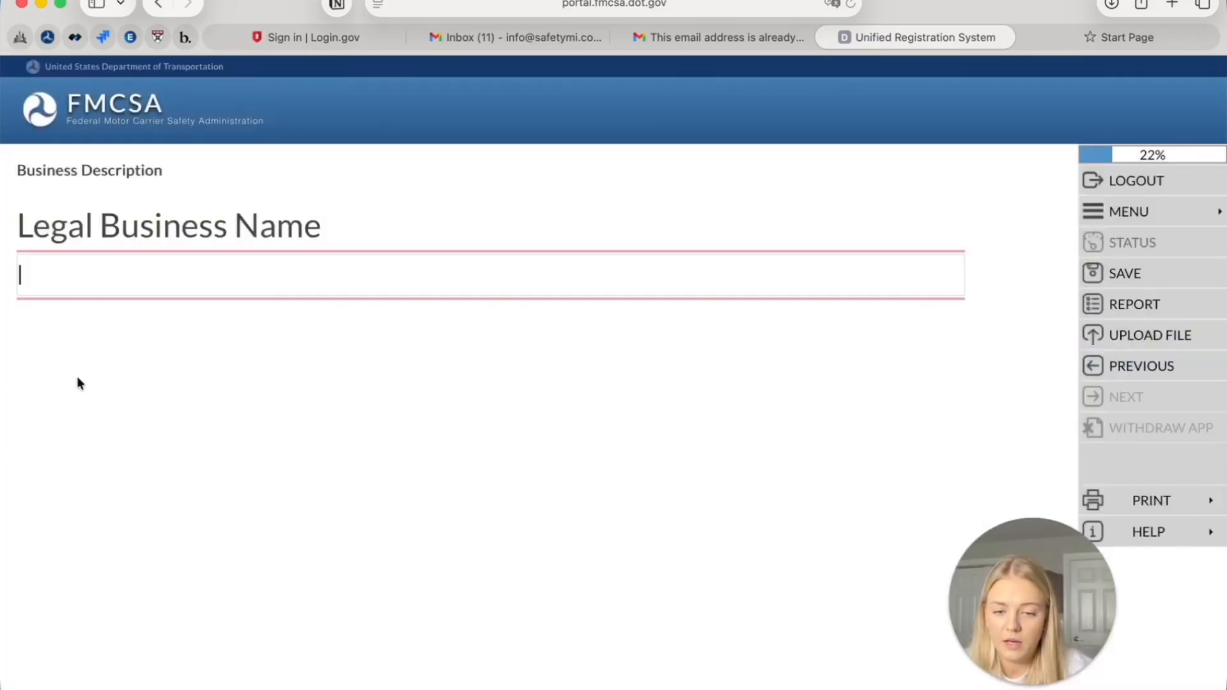
Return to the Legal Business Name page and clear the entered 'Safety Management Inc.' name
{"action": "left_click", "coordinate": [1142, 365]}
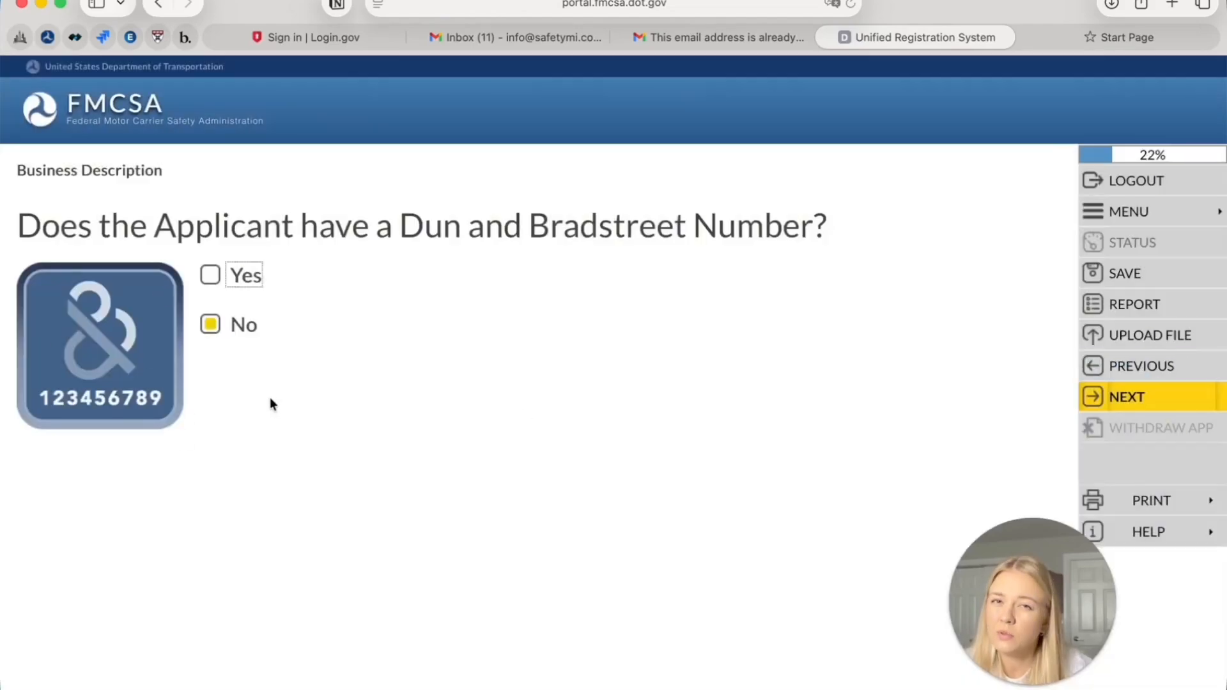
{"action": "left_click", "coordinate": [1143, 398]}
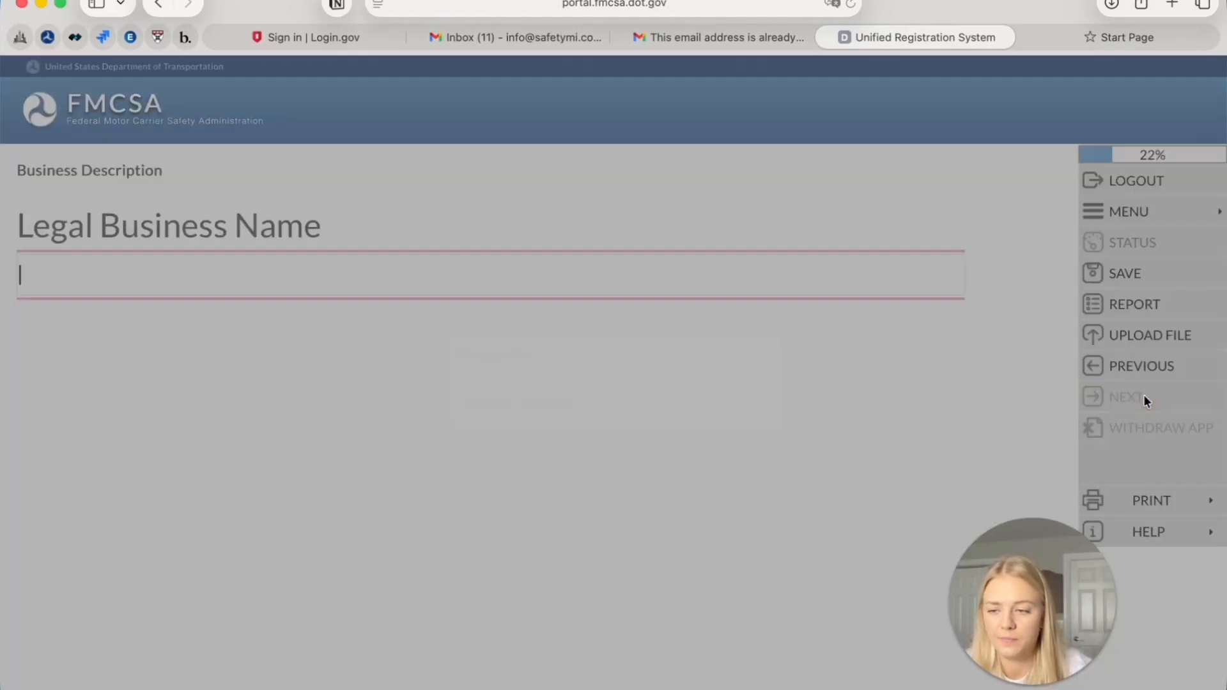
{"action": "type", "text": "S"}
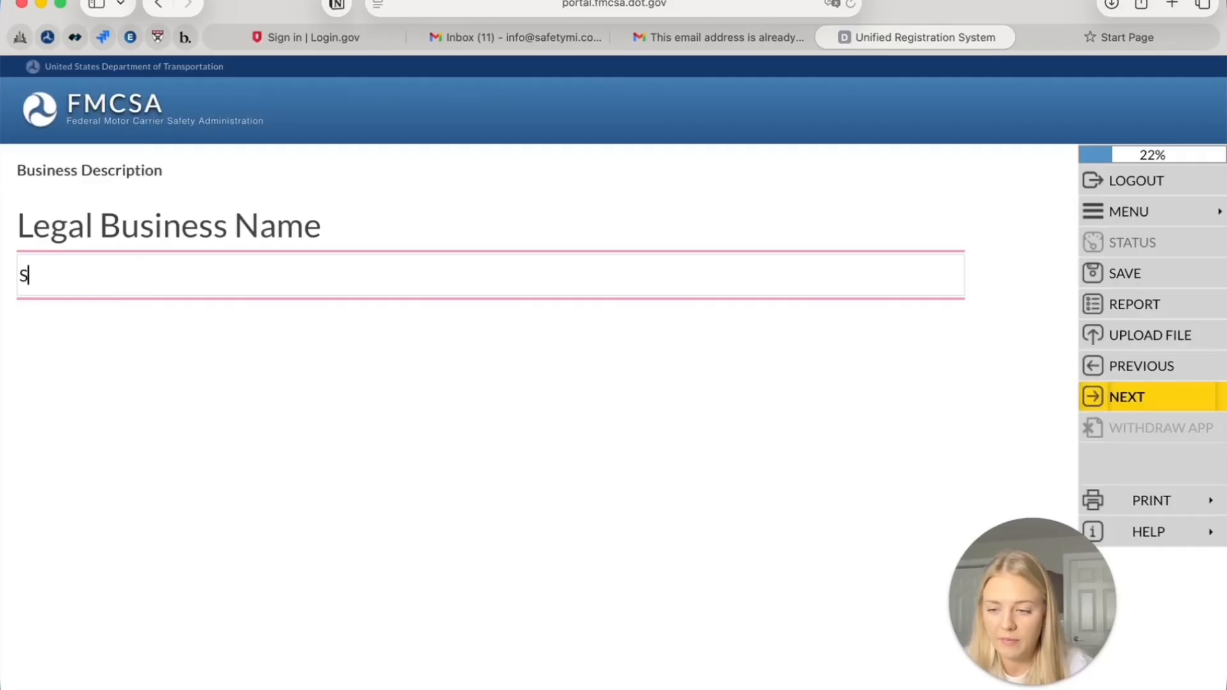
{"action": "type", "text": "afety Ma"}
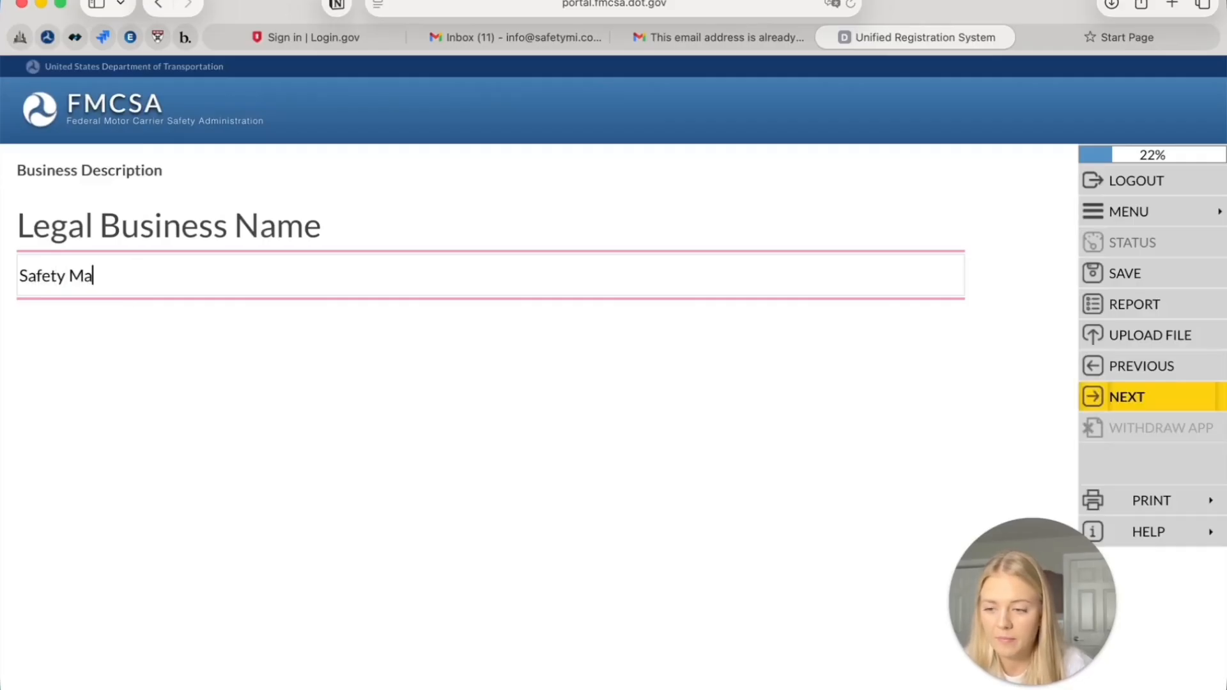
{"action": "type", "text": "nagemen"}
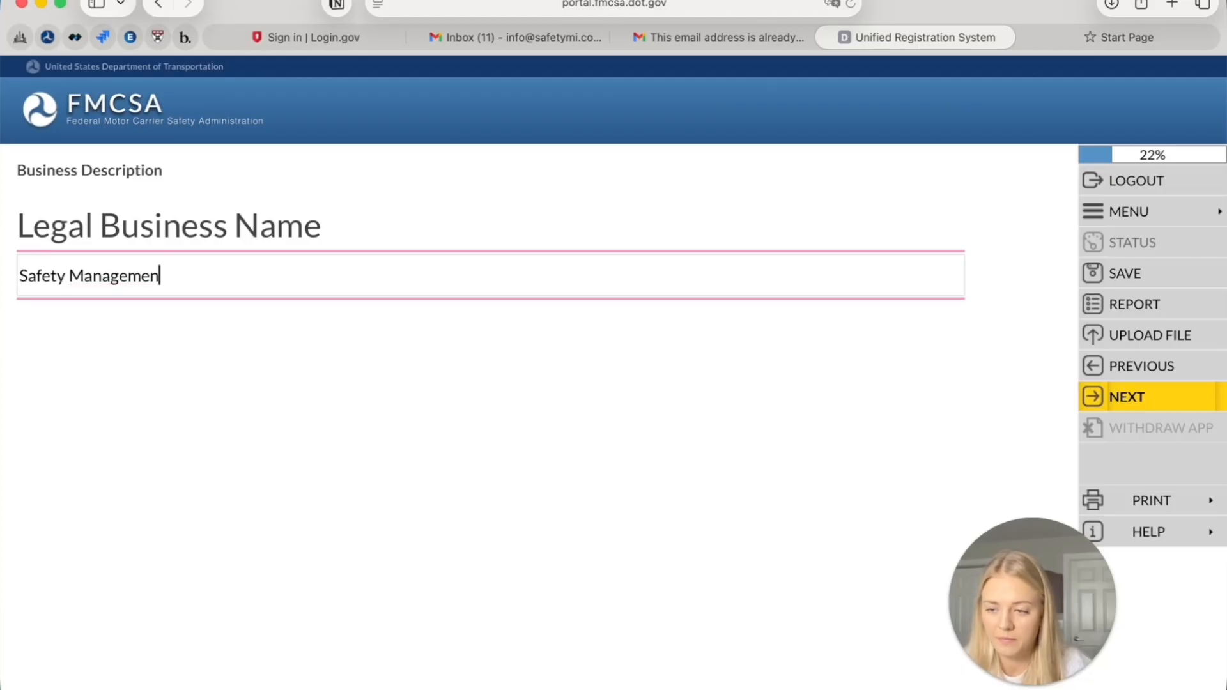
{"action": "type", "text": "t Inc."}
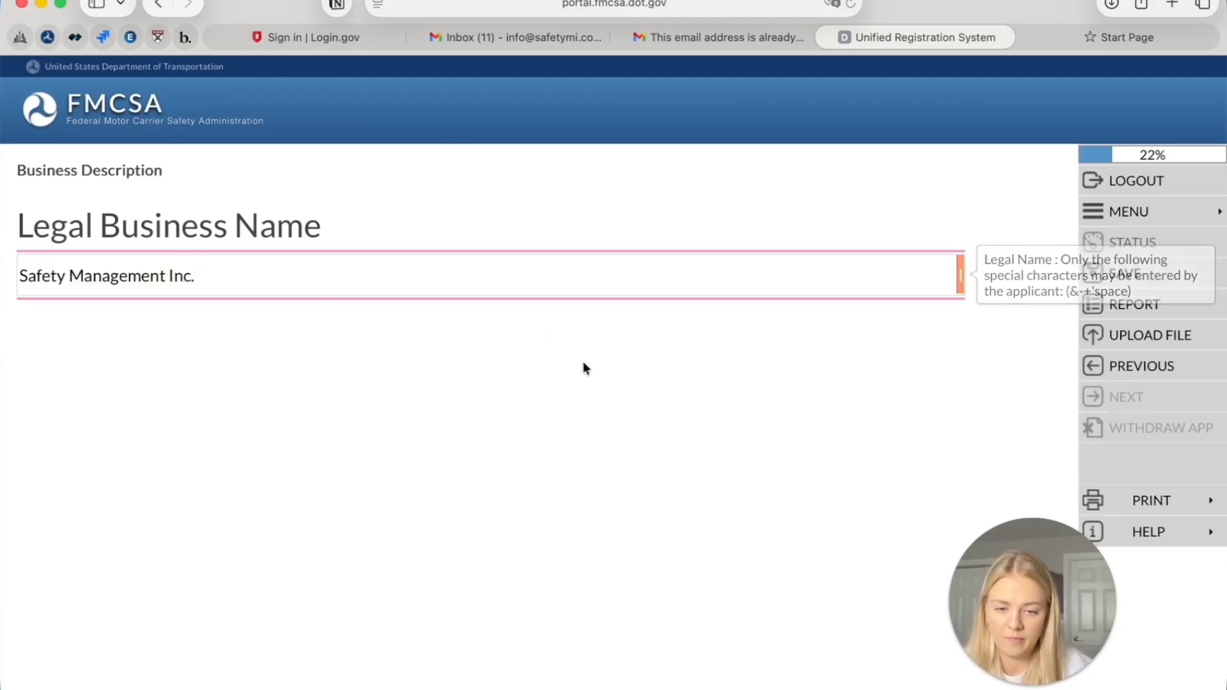
{"action": "key", "text": "BackSpace"}
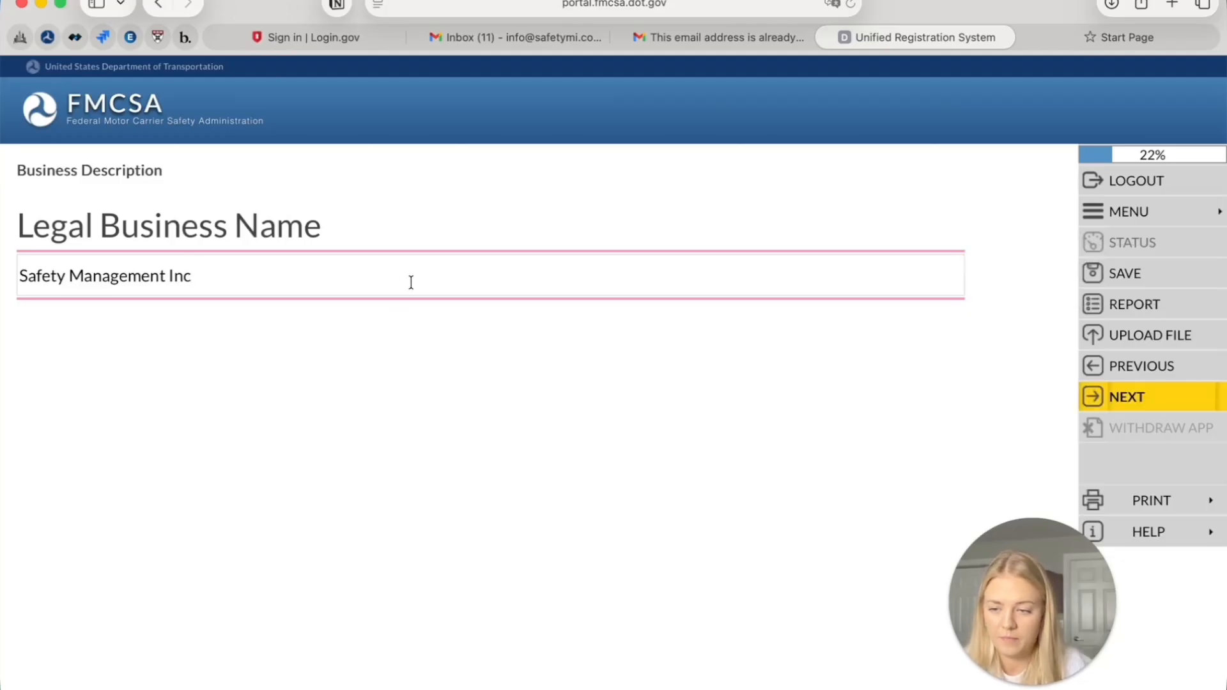
{"action": "left_click_drag", "start_coordinate": [411, 282], "coordinate": [2, 259]}
{"action": "type", "text": "t"}
{"action": "key", "text": "BackSpace"}
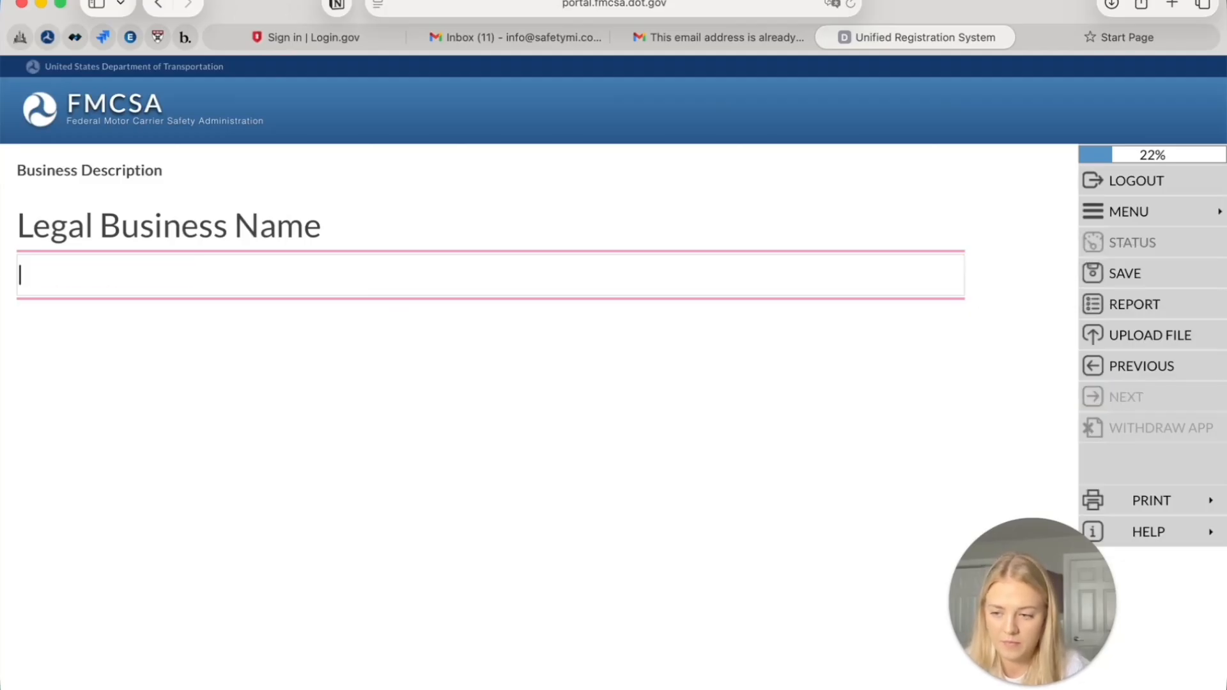
Enter 'Trucking Company Inc' as the legal business name and save it
{"action": "type", "text": "Trcking"}
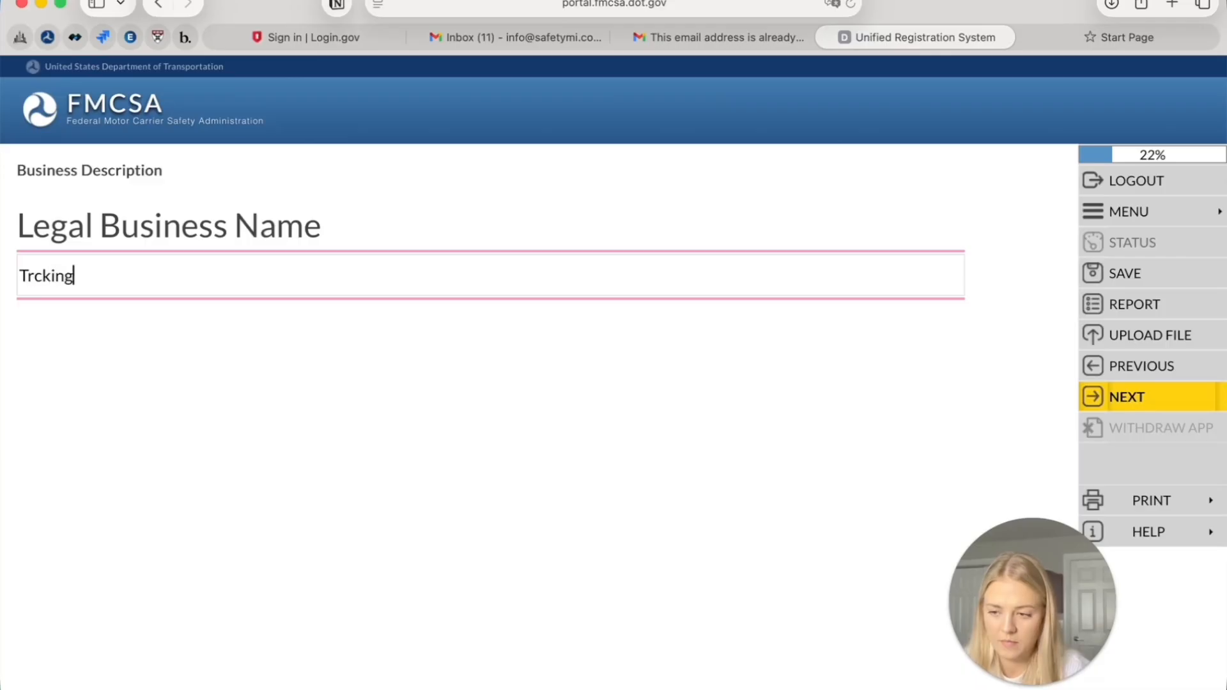
{"action": "key", "text": "BackSpace"}
{"action": "key", "text": "BackSpace"}
{"action": "key", "text": "BackSpace"}
{"action": "key", "text": "BackSpace"}
{"action": "key", "text": "BackSpace"}
{"action": "key", "text": "BackSpace"}
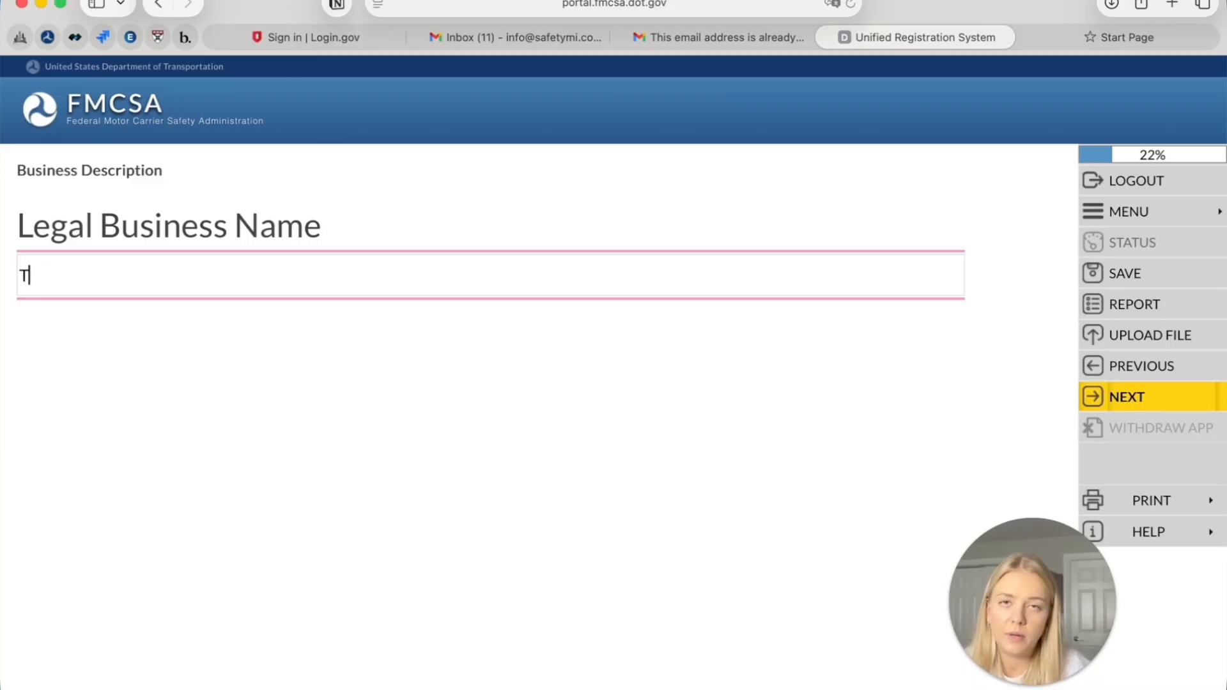
{"action": "left_click", "coordinate": [0, 254]}
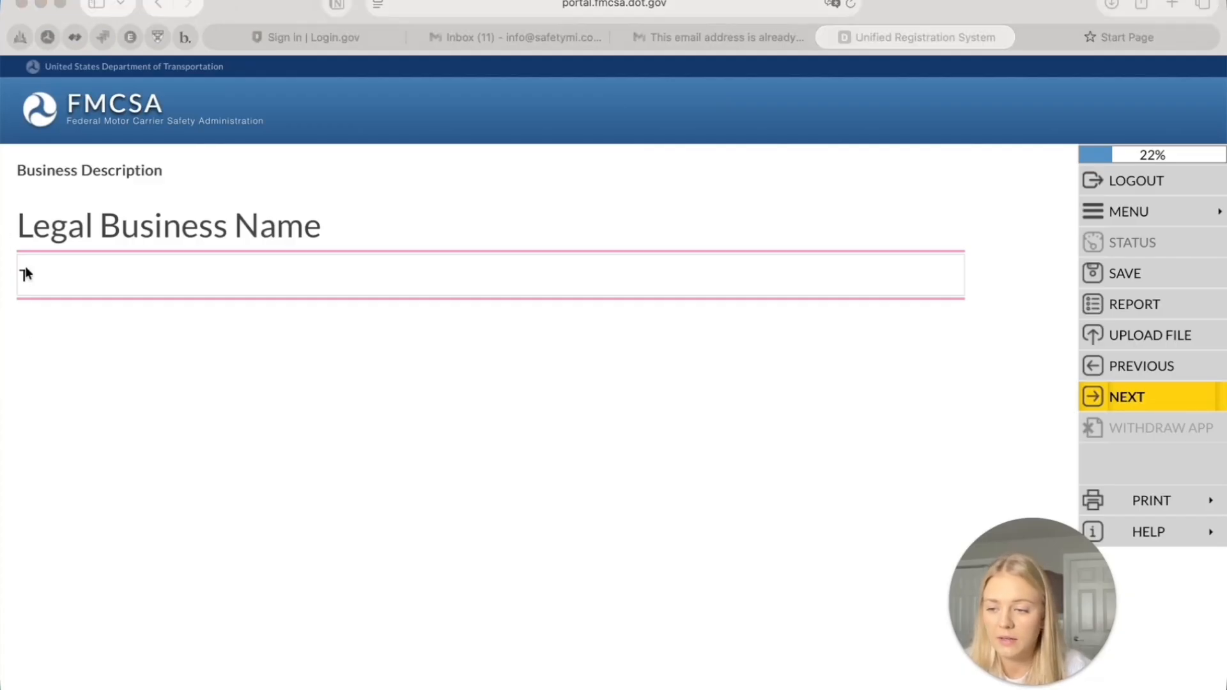
{"action": "left_click", "coordinate": [79, 274]}
{"action": "type", "text": "r"}
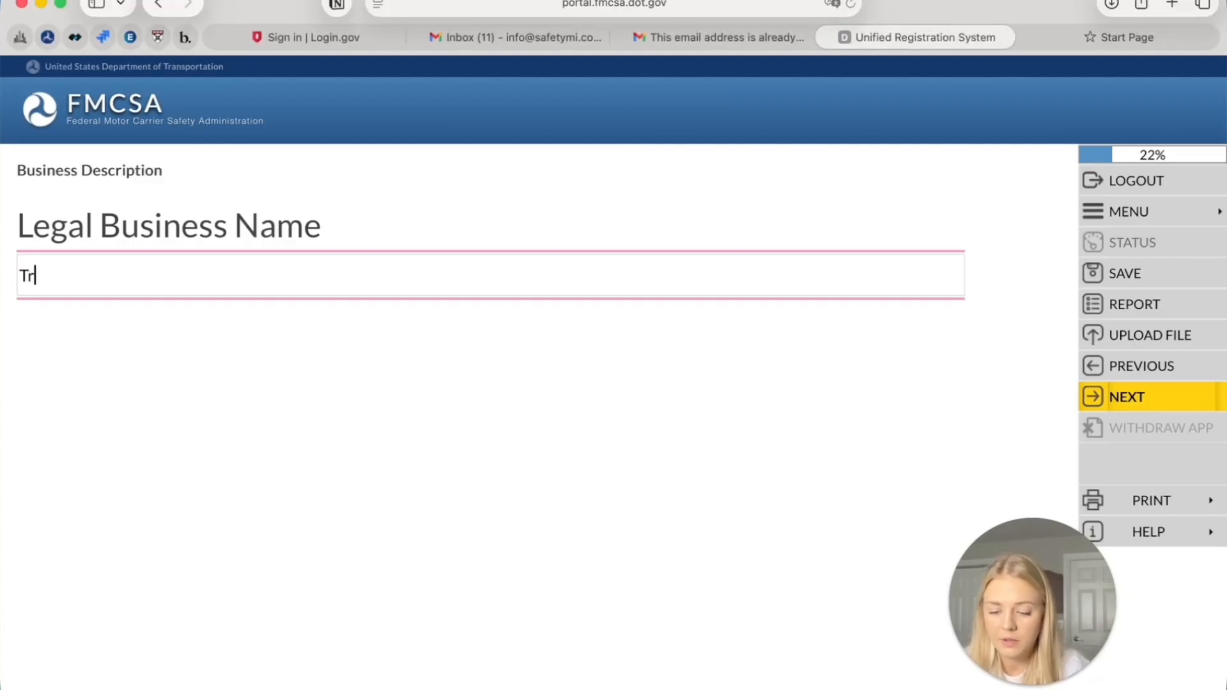
{"action": "type", "text": "ucking Company Inc"}
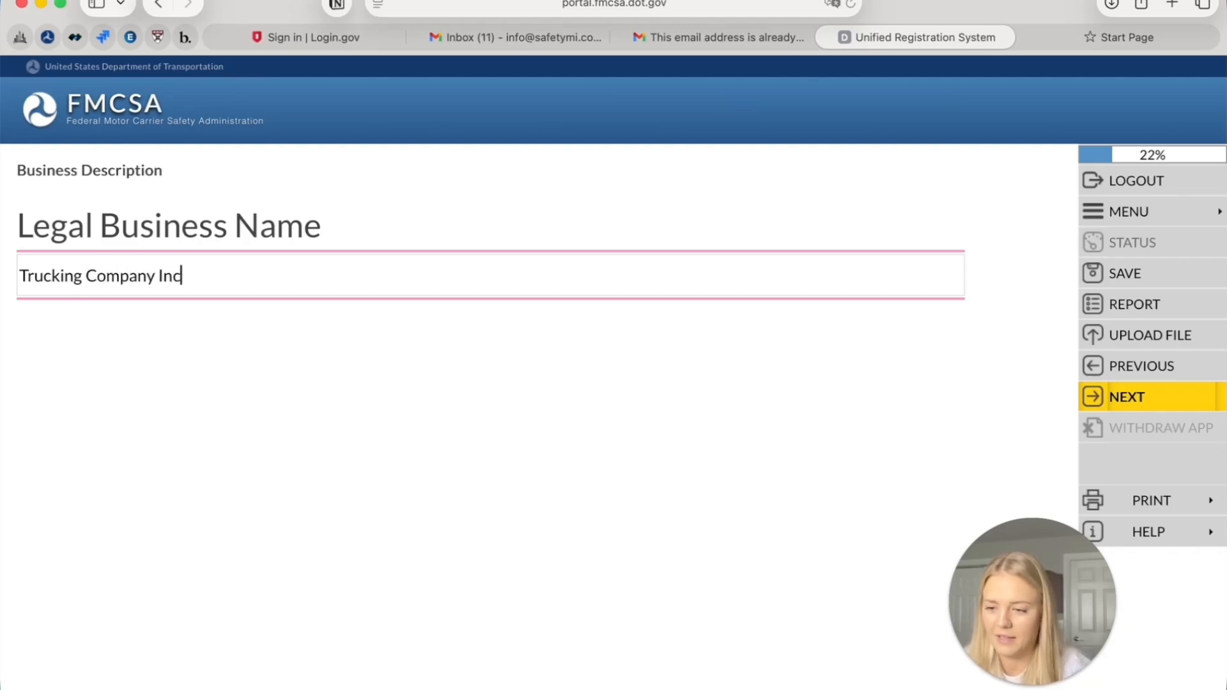
{"action": "left_click", "coordinate": [1187, 396]}
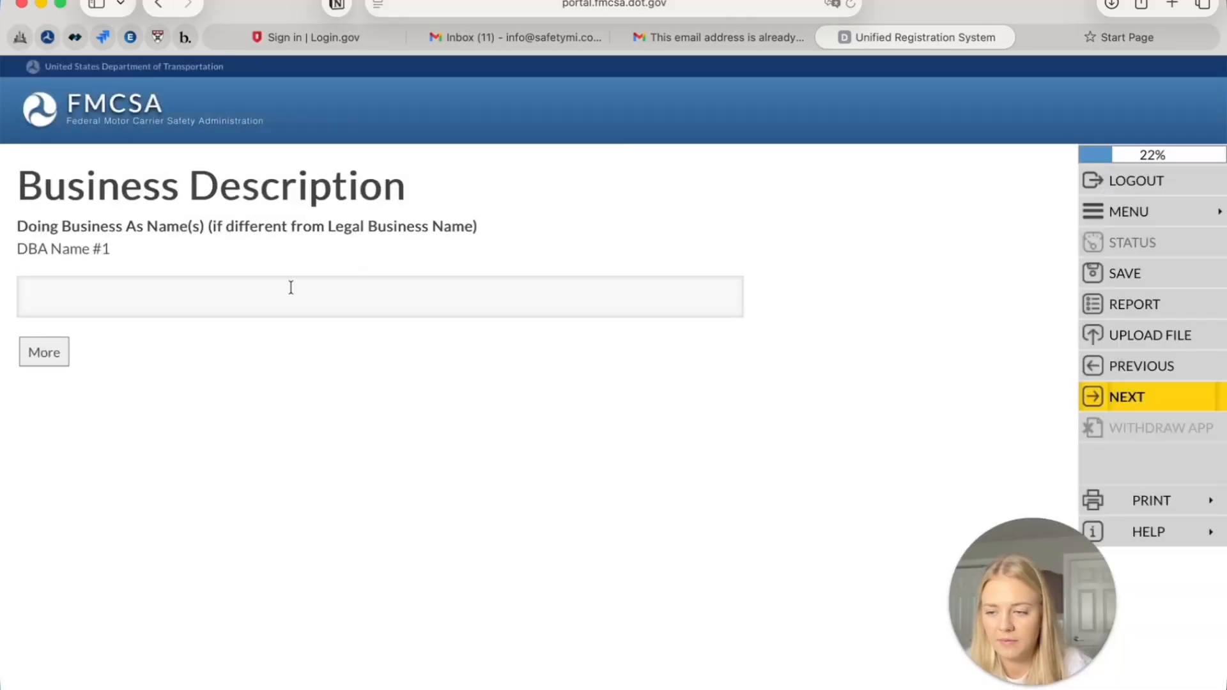
{"action": "left_click", "coordinate": [289, 302]}
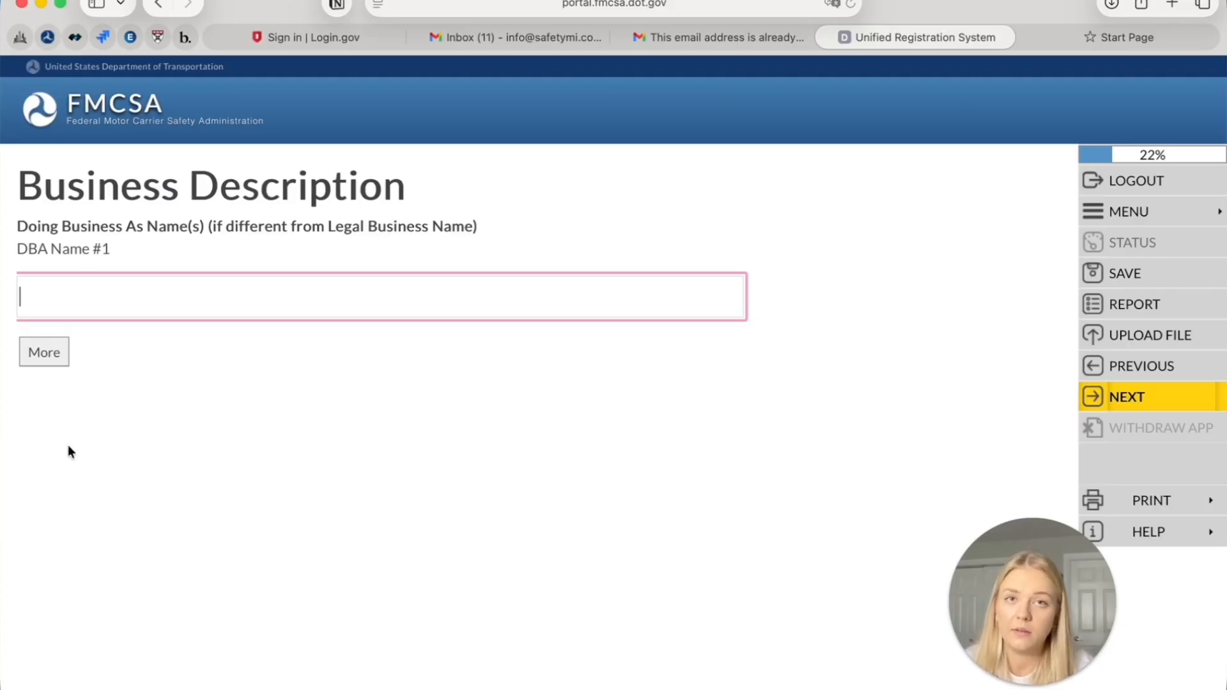
Skip the DBA name, leaving DBA Name #1 empty
{"action": "left_click", "coordinate": [1098, 408]}
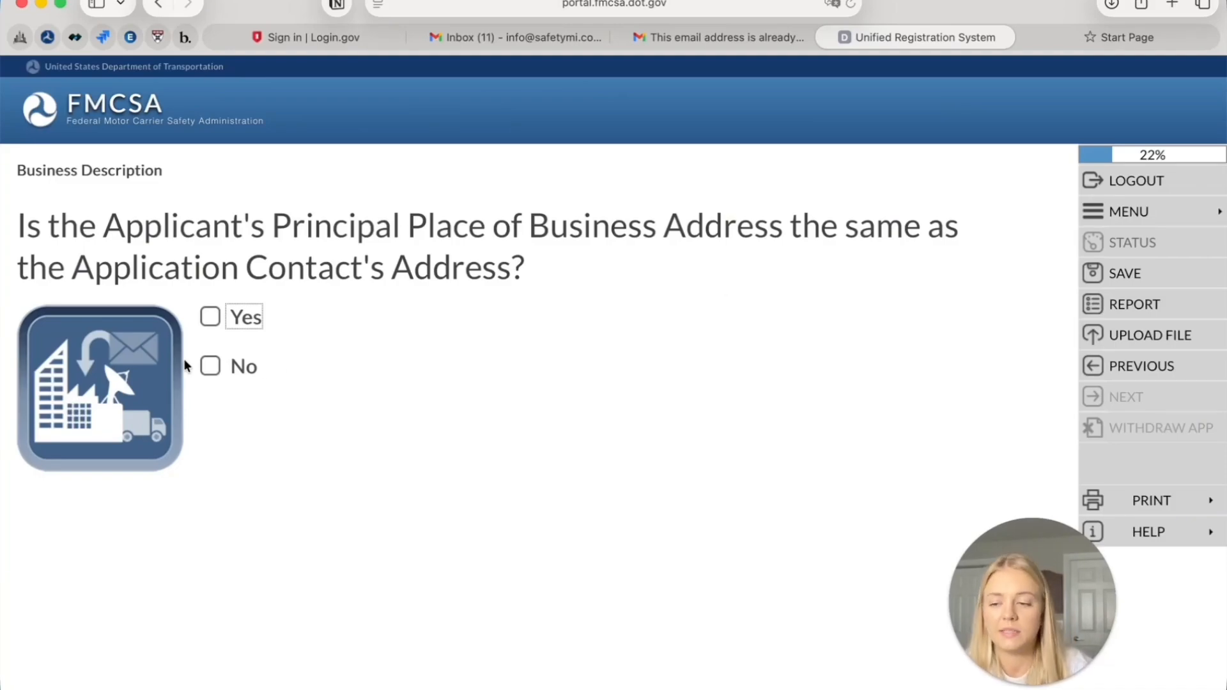
Answer Yes that the principal business address matches the contact's address
{"action": "left_click", "coordinate": [210, 317]}
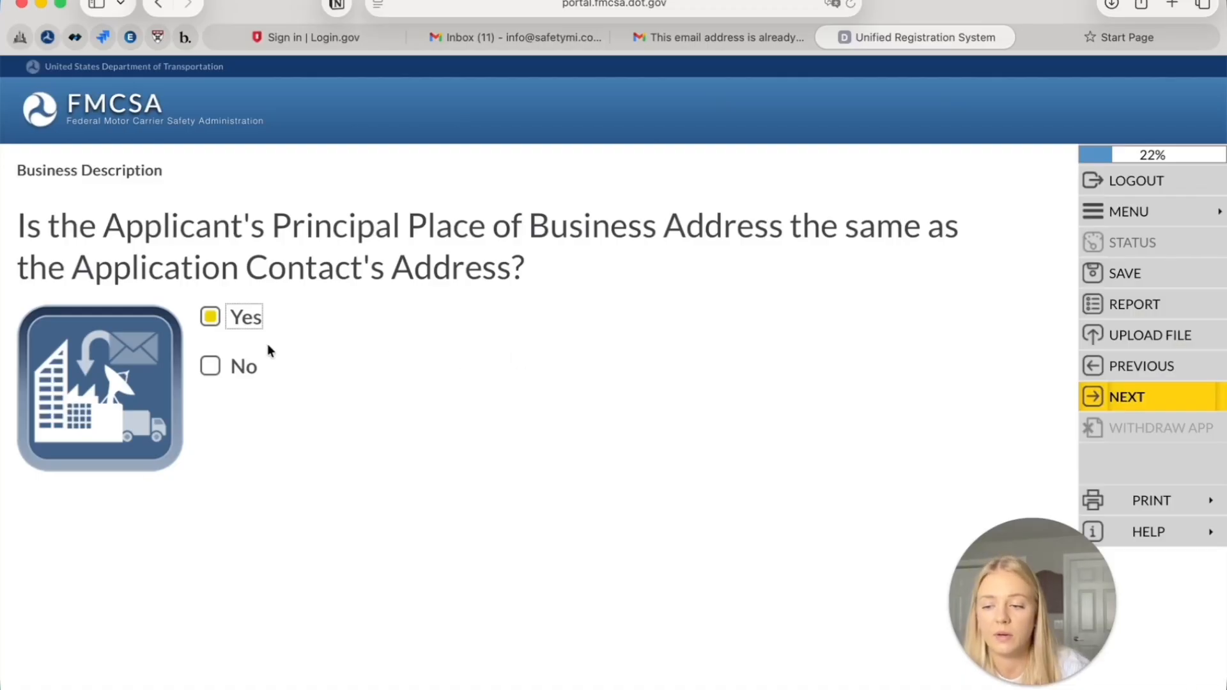
{"action": "left_click", "coordinate": [211, 365]}
{"action": "left_click", "coordinate": [1118, 397]}
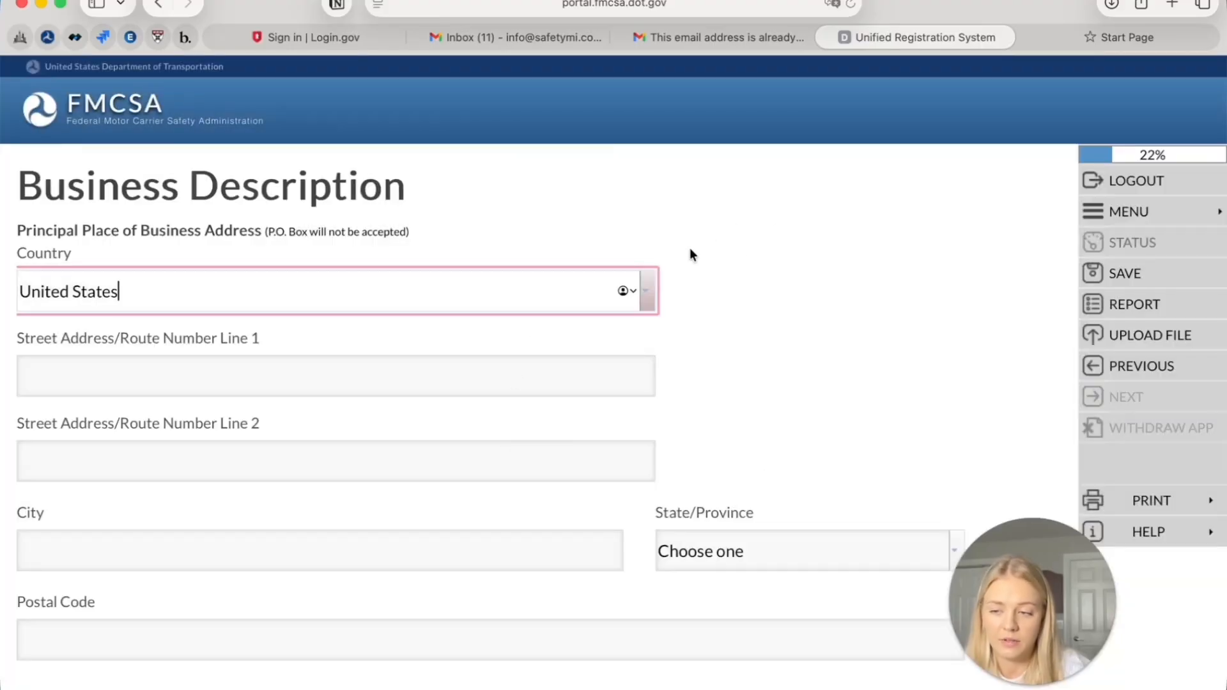
{"action": "left_click", "coordinate": [1172, 363]}
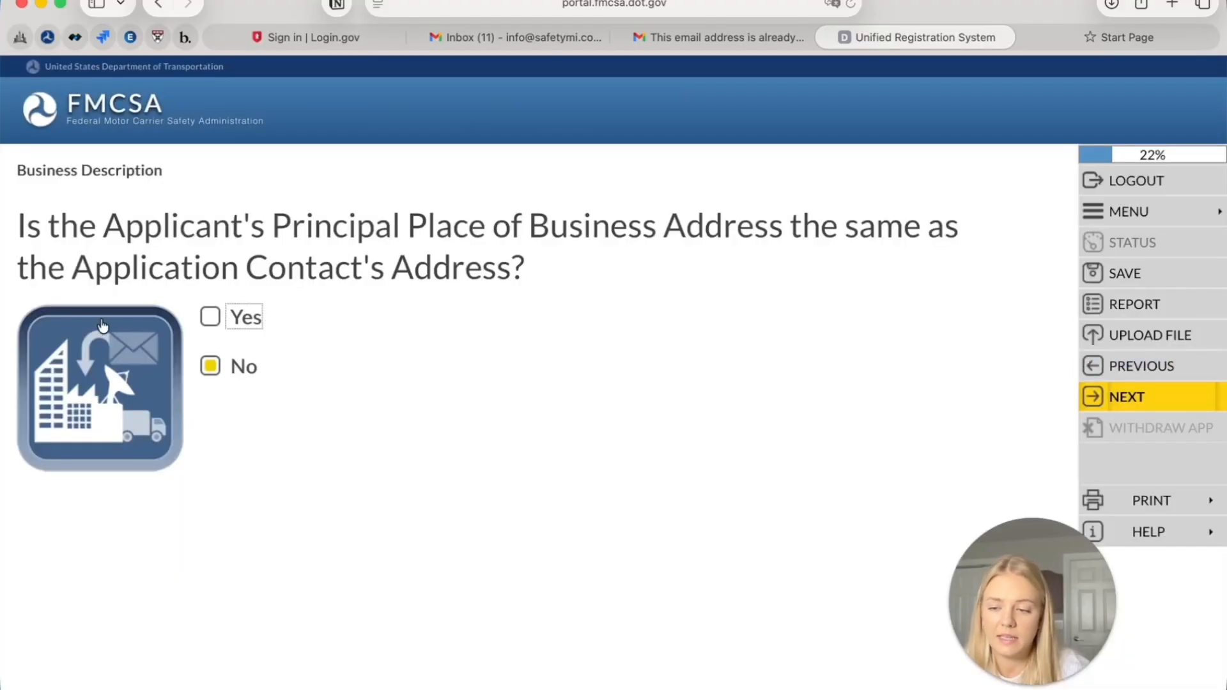
{"action": "left_click", "coordinate": [210, 316]}
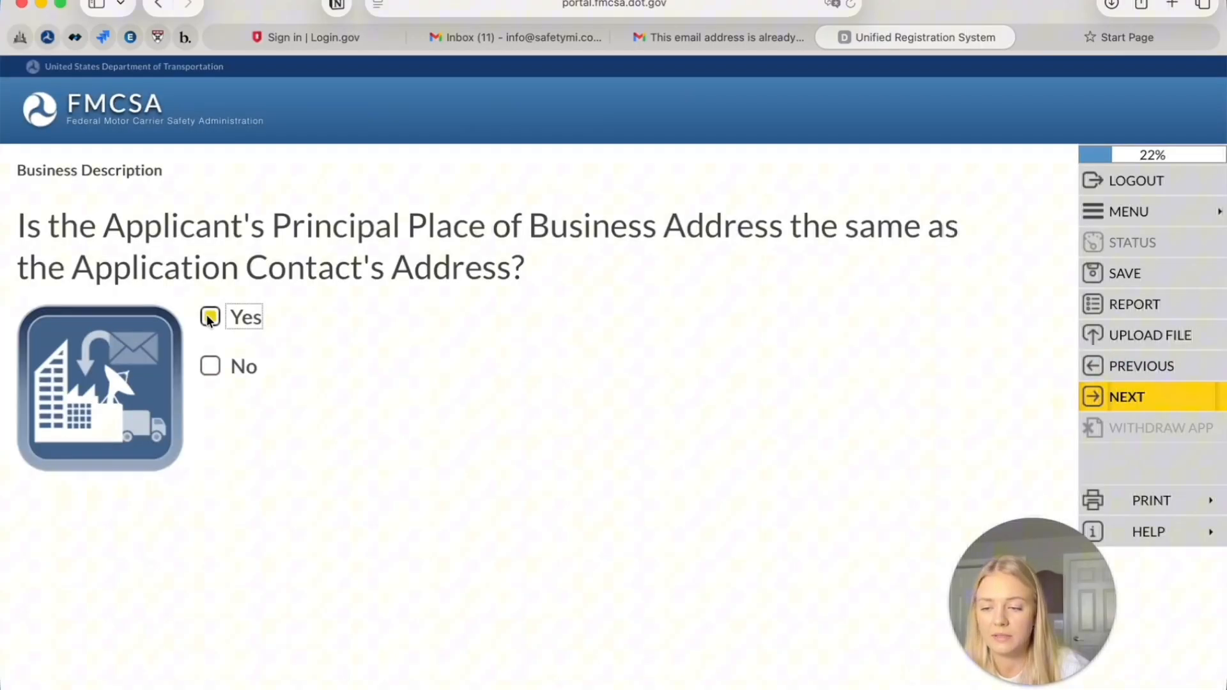
{"action": "left_click", "coordinate": [1170, 398]}
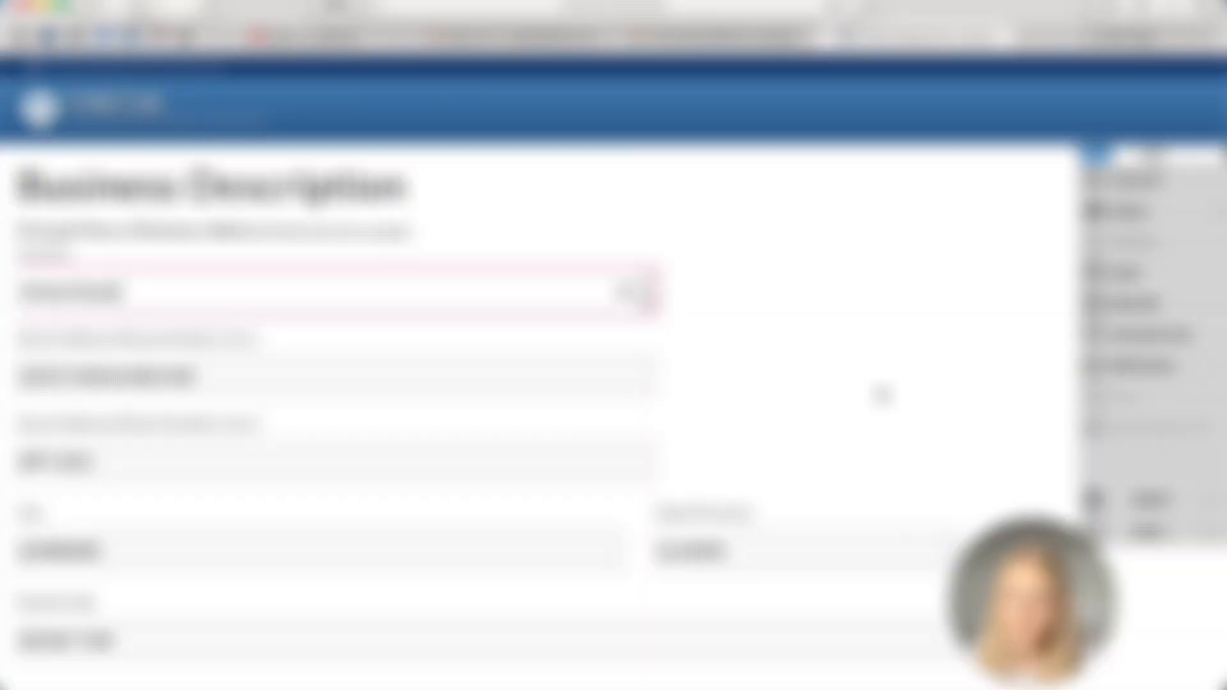
Review the prefilled business address fields, save them and dismiss the address notice
{"action": "scroll", "coordinate": [265, 386], "scroll_direction": "down", "scroll_amount": 2}
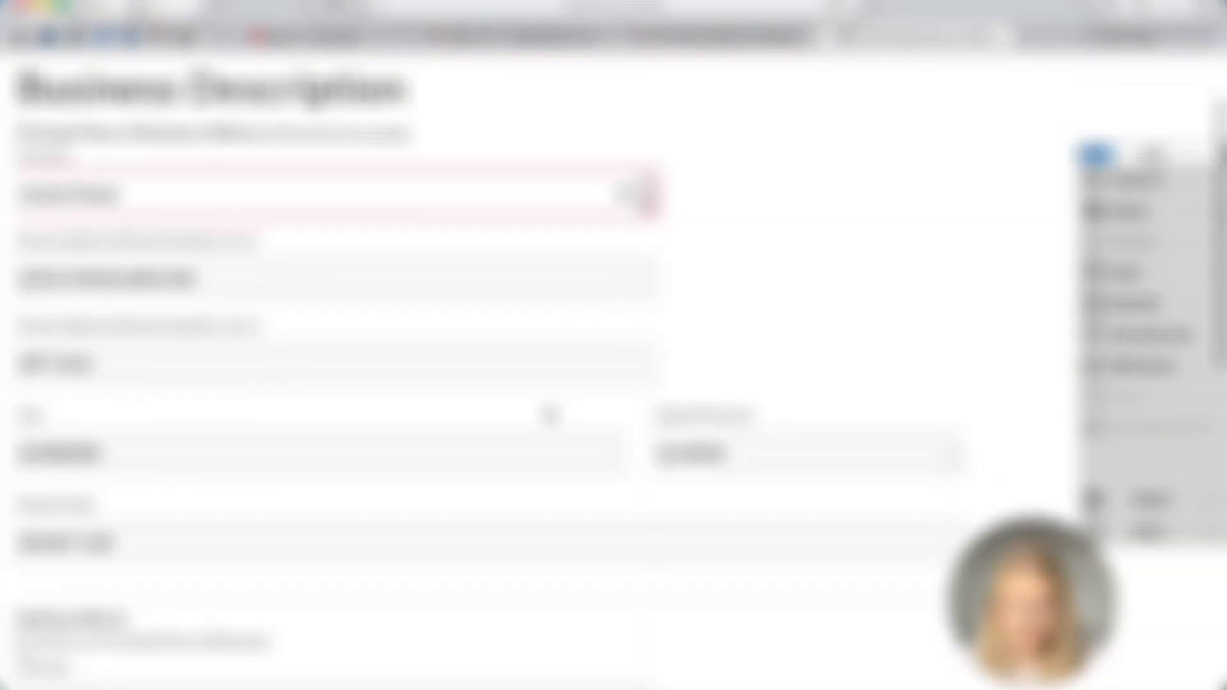
{"action": "scroll", "coordinate": [548, 410], "scroll_direction": "down", "scroll_amount": 3}
{"action": "scroll", "coordinate": [548, 413], "scroll_direction": "down", "scroll_amount": 3}
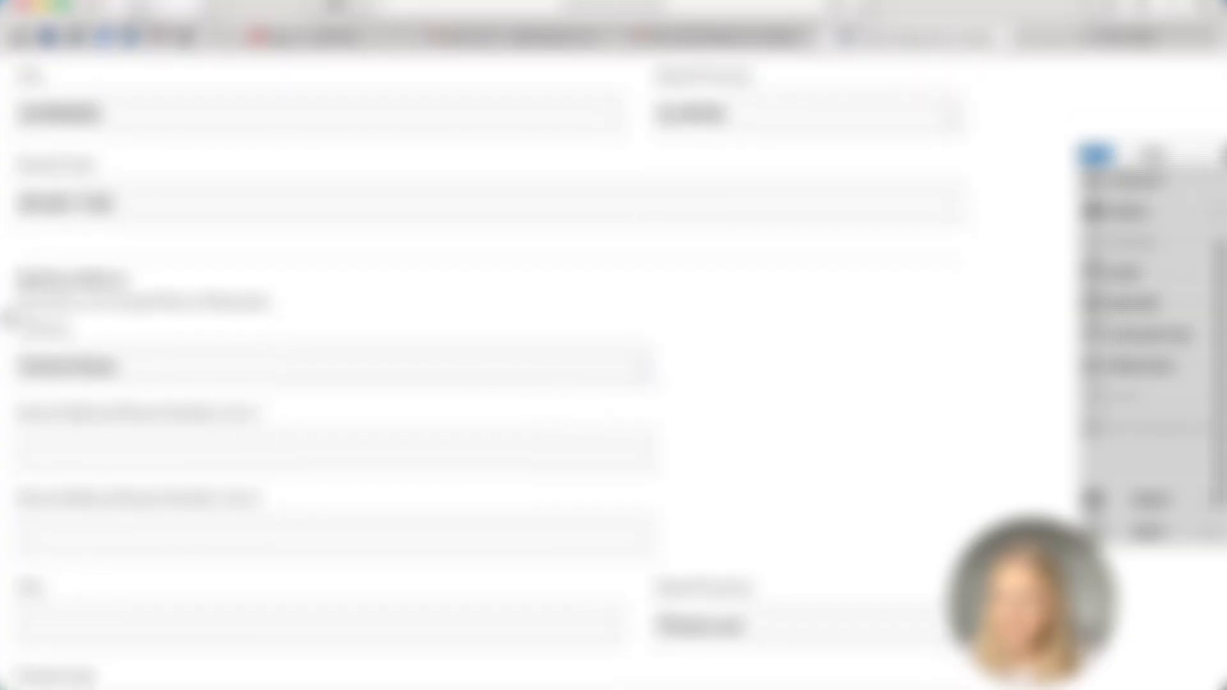
{"action": "scroll", "coordinate": [254, 433], "scroll_direction": "down", "scroll_amount": 3}
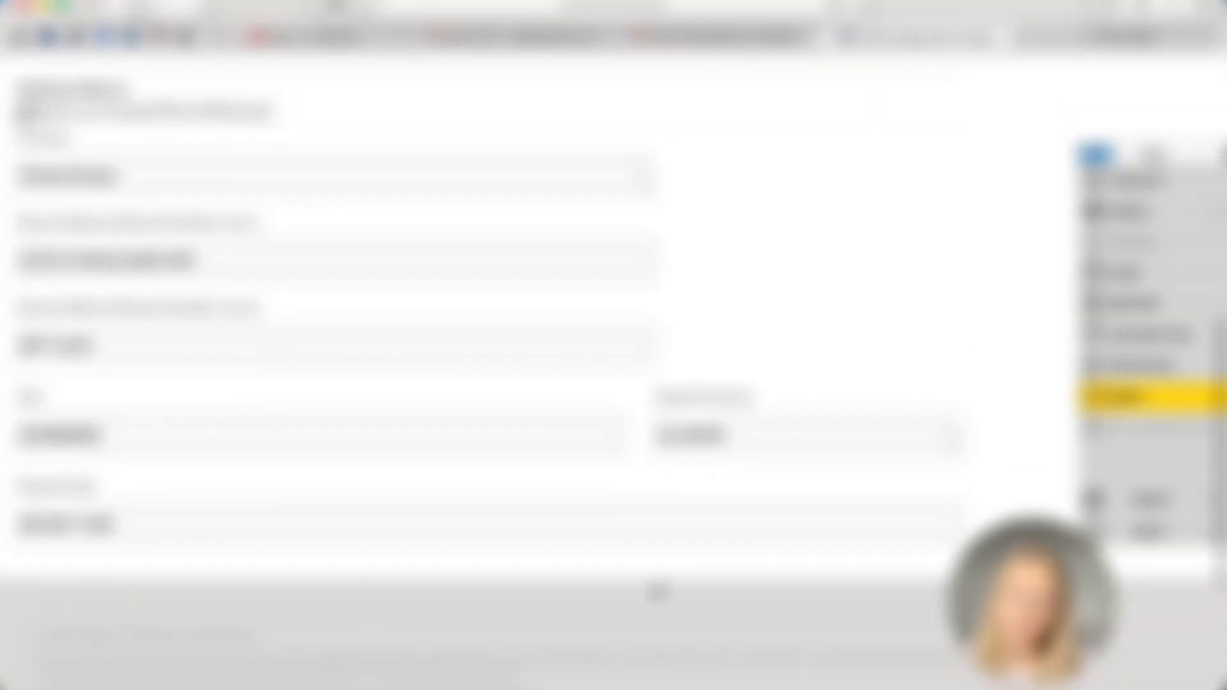
{"action": "scroll", "coordinate": [399, 226], "scroll_direction": "down", "scroll_amount": 2}
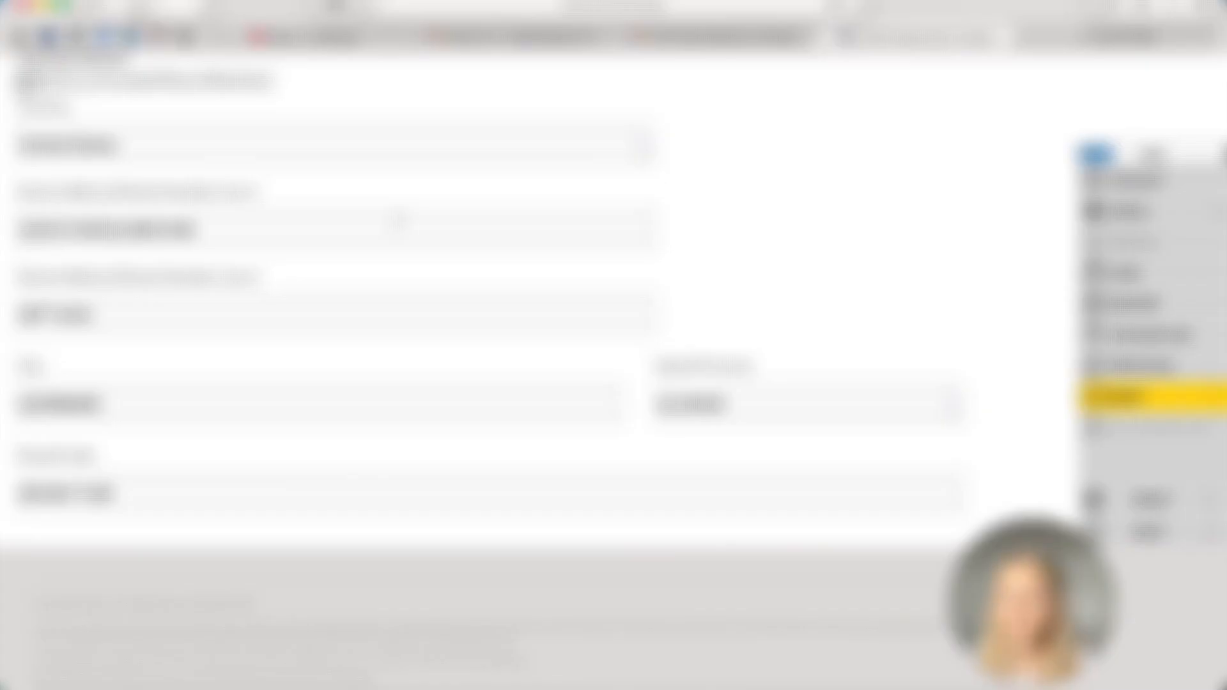
{"action": "scroll", "coordinate": [397, 220], "scroll_direction": "up", "scroll_amount": 3}
{"action": "scroll", "coordinate": [400, 227], "scroll_direction": "down", "scroll_amount": 1}
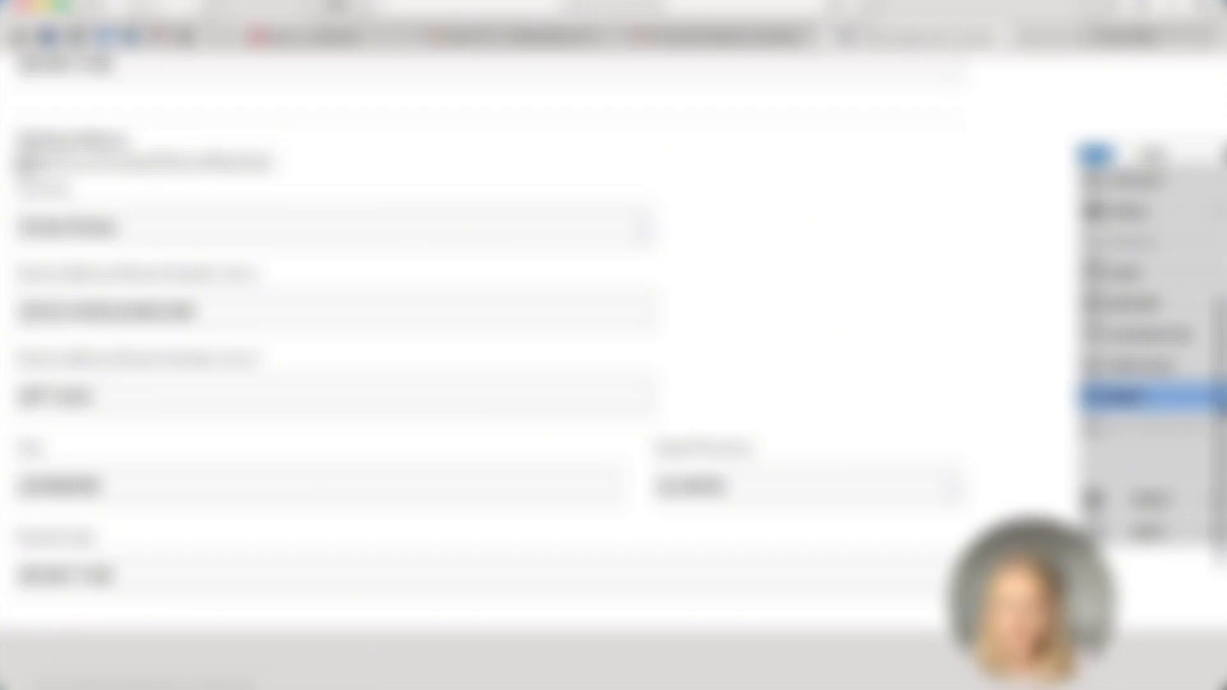
{"action": "left_click", "coordinate": [1151, 401]}
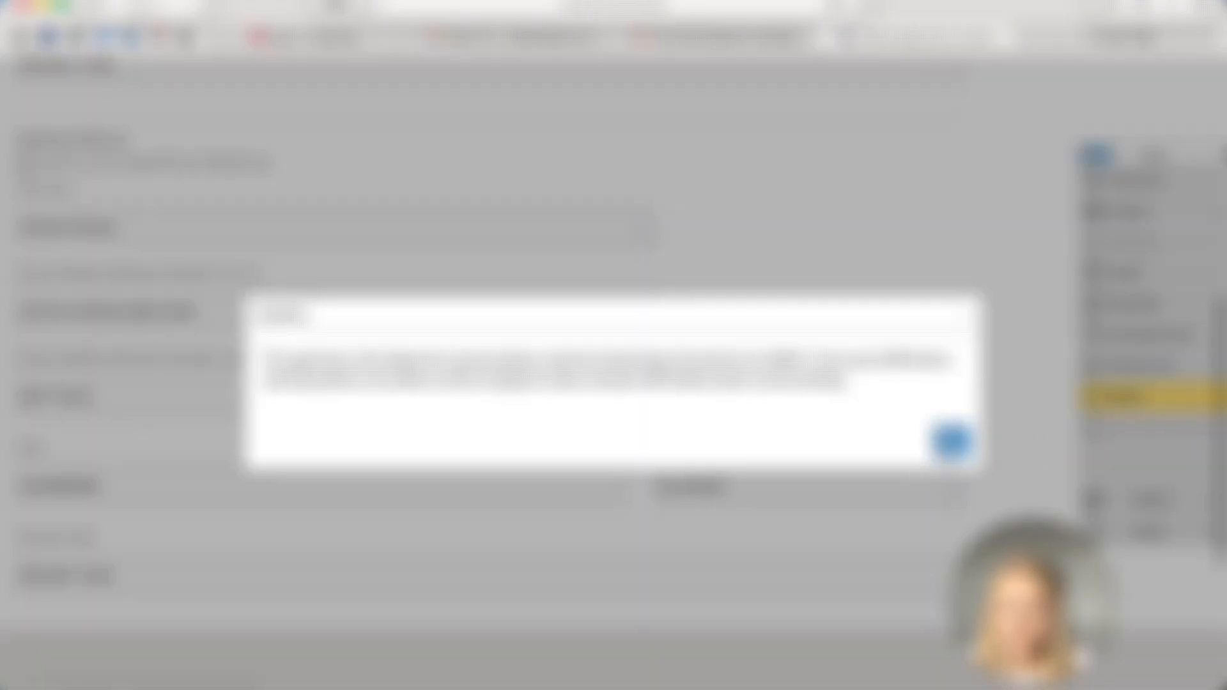
{"action": "left_click", "coordinate": [953, 441]}
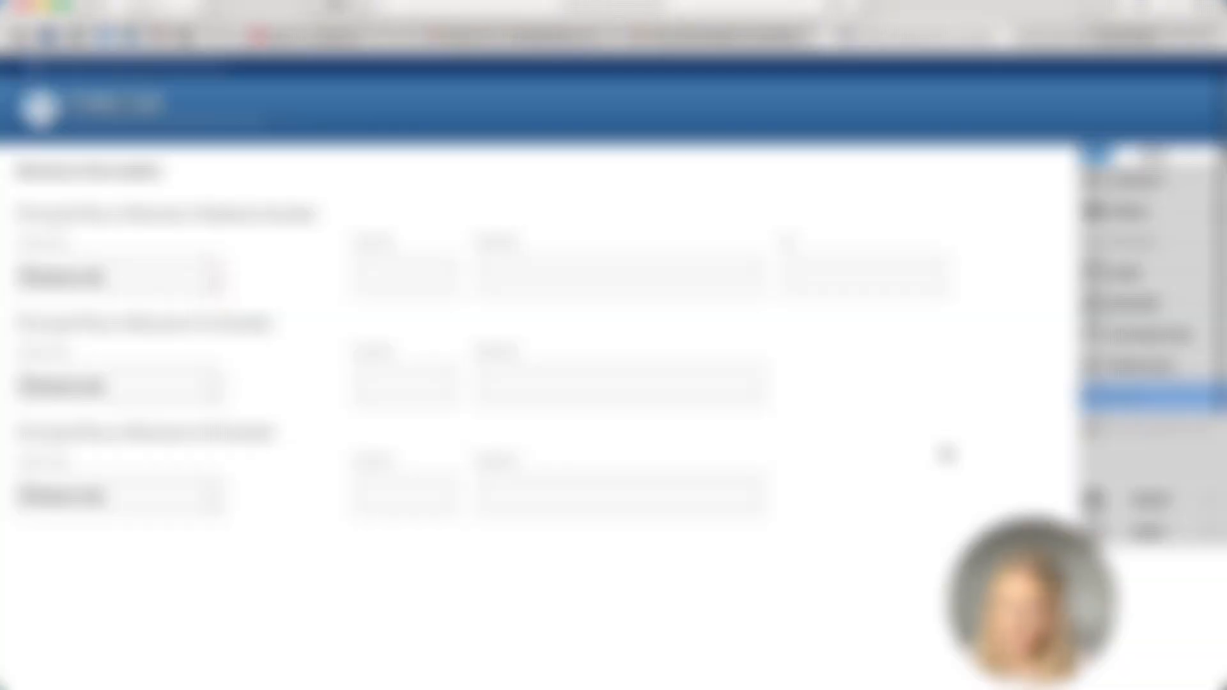
{"action": "left_click", "coordinate": [216, 276]}
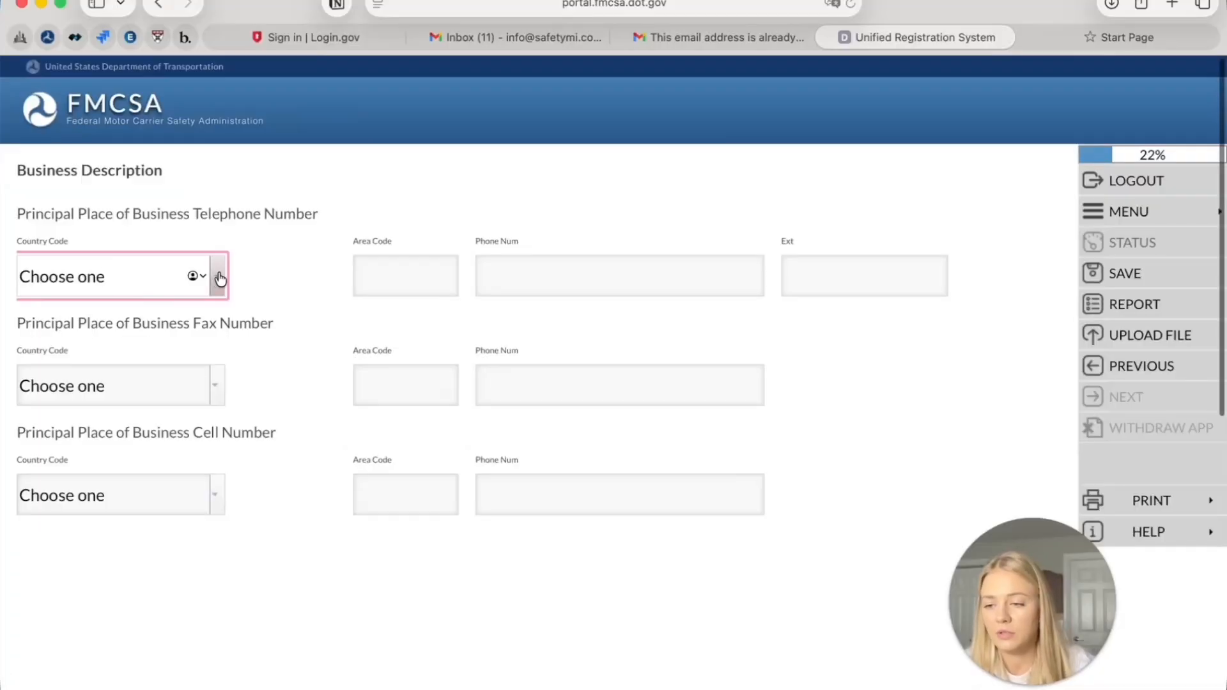
Enter the business phone with United States country code, plus its area code and number
{"action": "left_click", "coordinate": [216, 276]}
{"action": "left_click", "coordinate": [163, 326]}
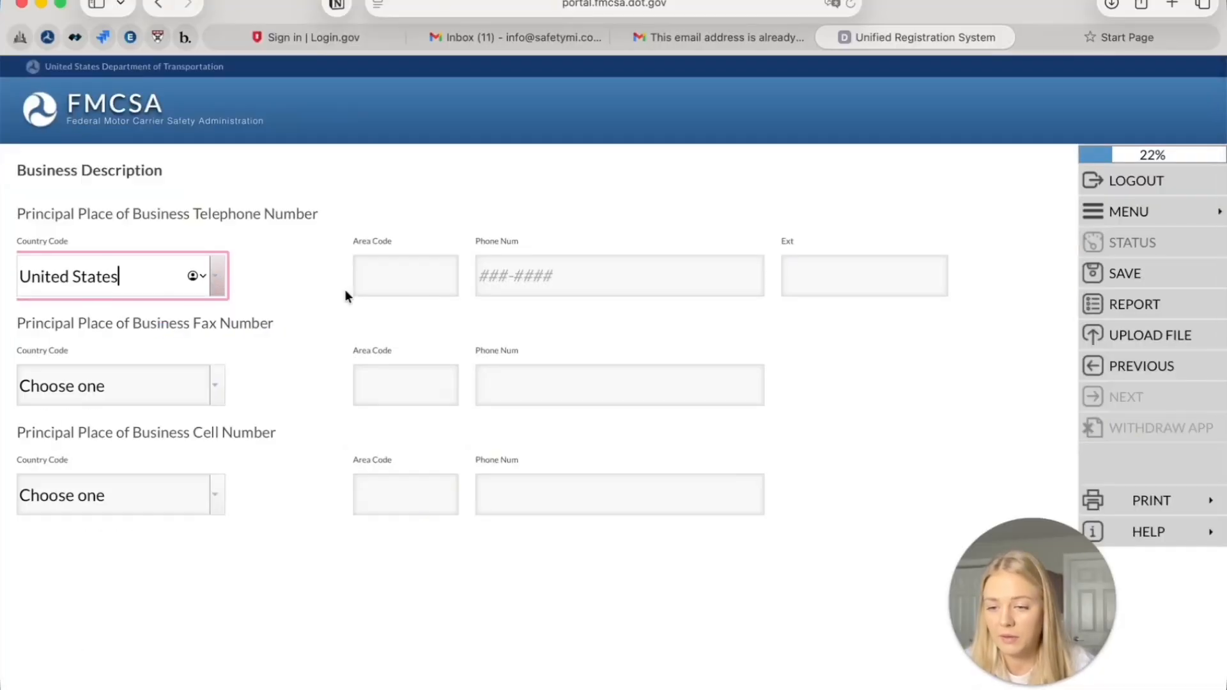
{"action": "left_click", "coordinate": [436, 270]}
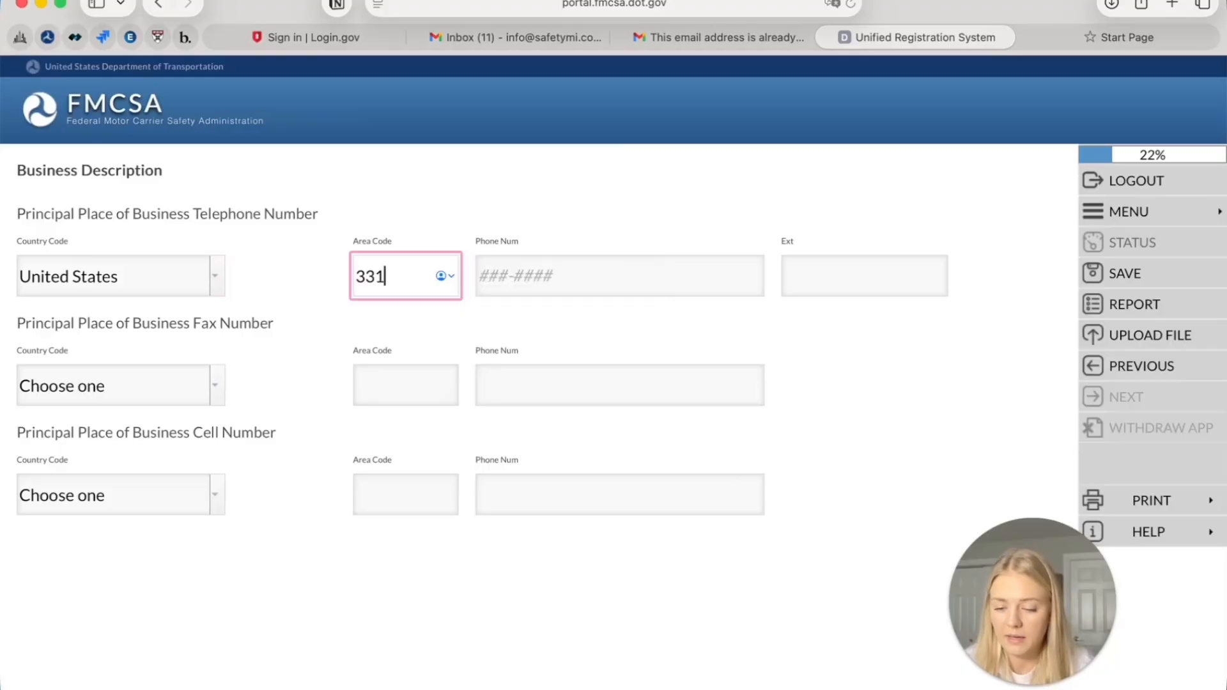
{"action": "left_click", "coordinate": [514, 278]}
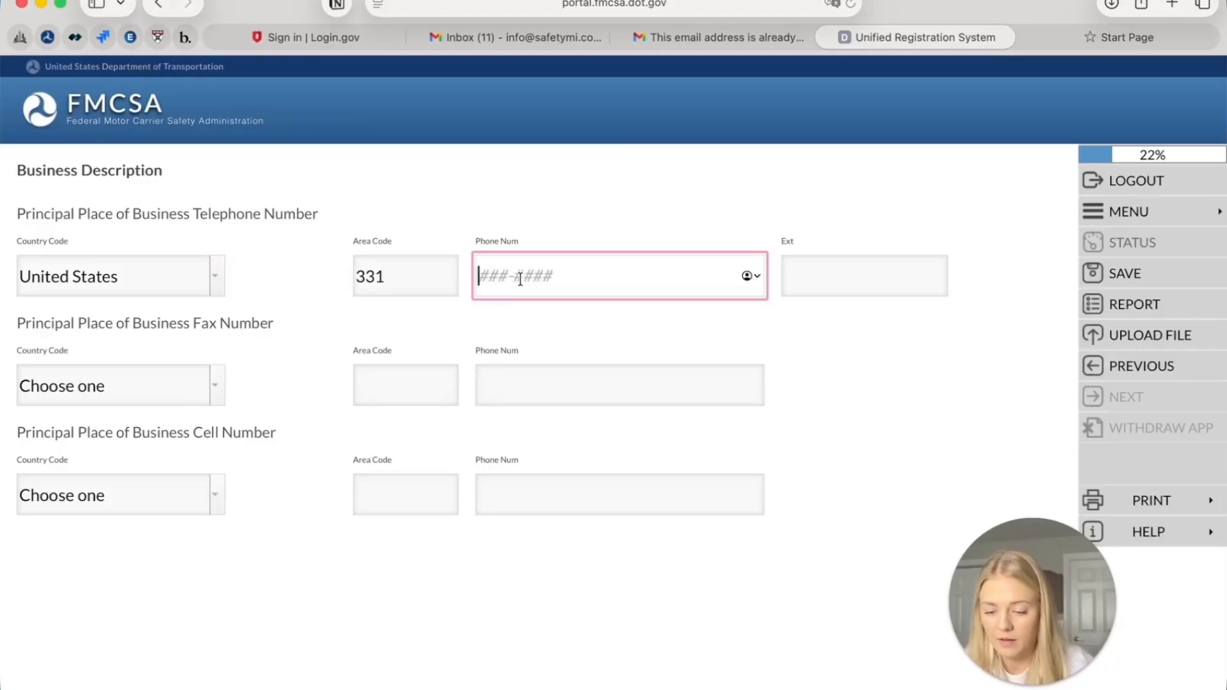
{"action": "left_click", "coordinate": [513, 340]}
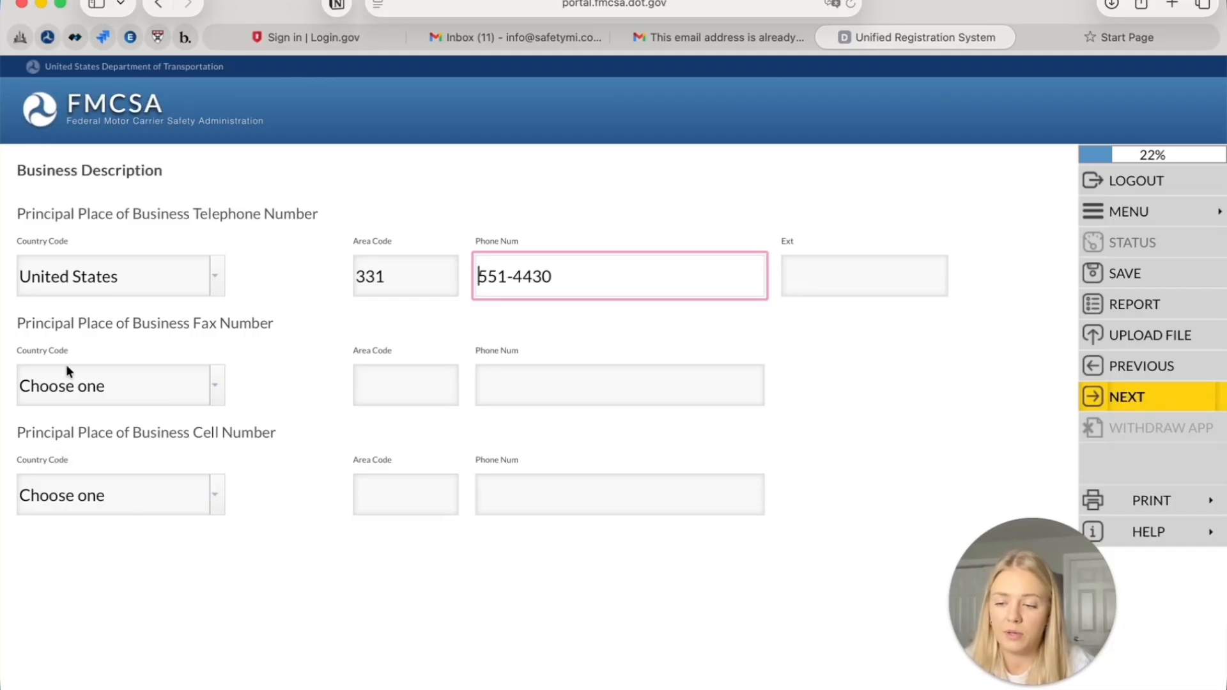
{"action": "left_click", "coordinate": [707, 243]}
Save the phone details, then enter and save the company's EIN
{"action": "left_click", "coordinate": [1159, 405]}
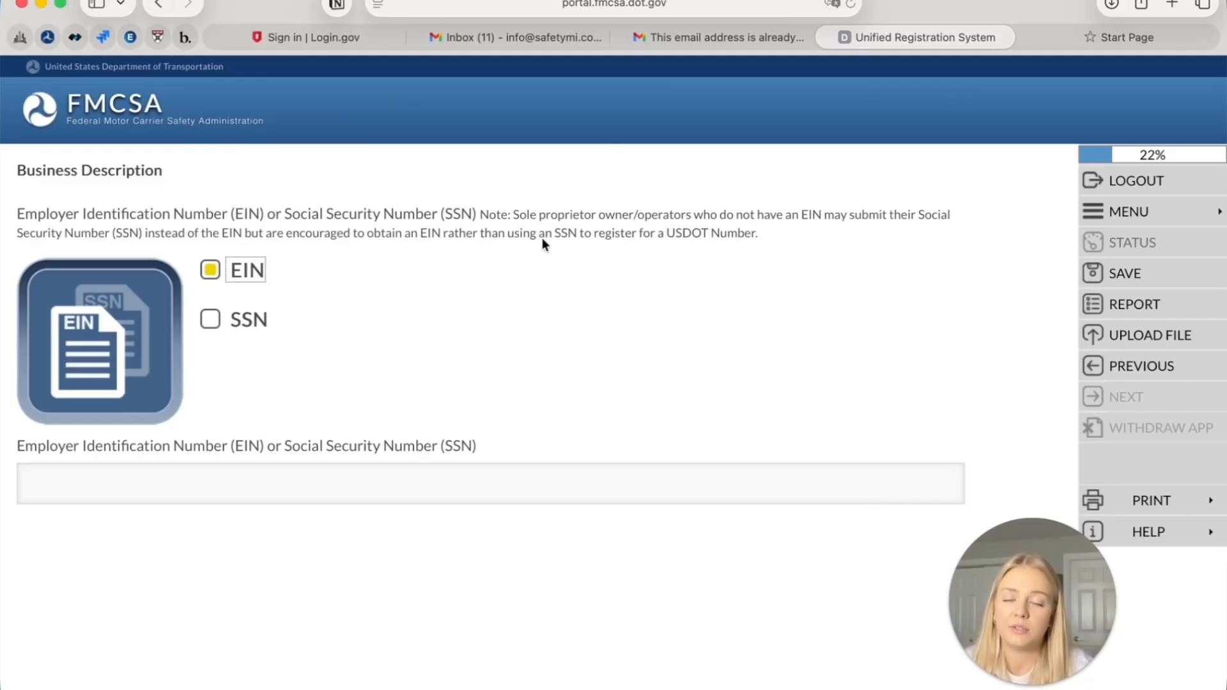
{"action": "left_click", "coordinate": [330, 494]}
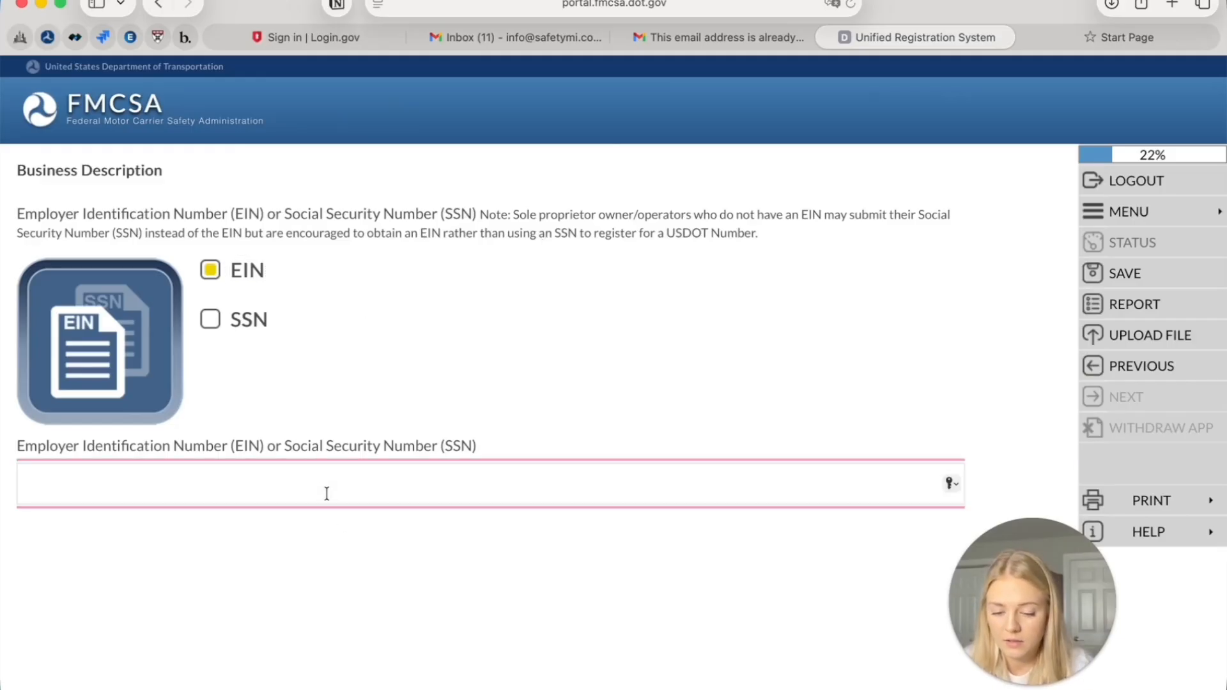
{"action": "type", "text": "1"}
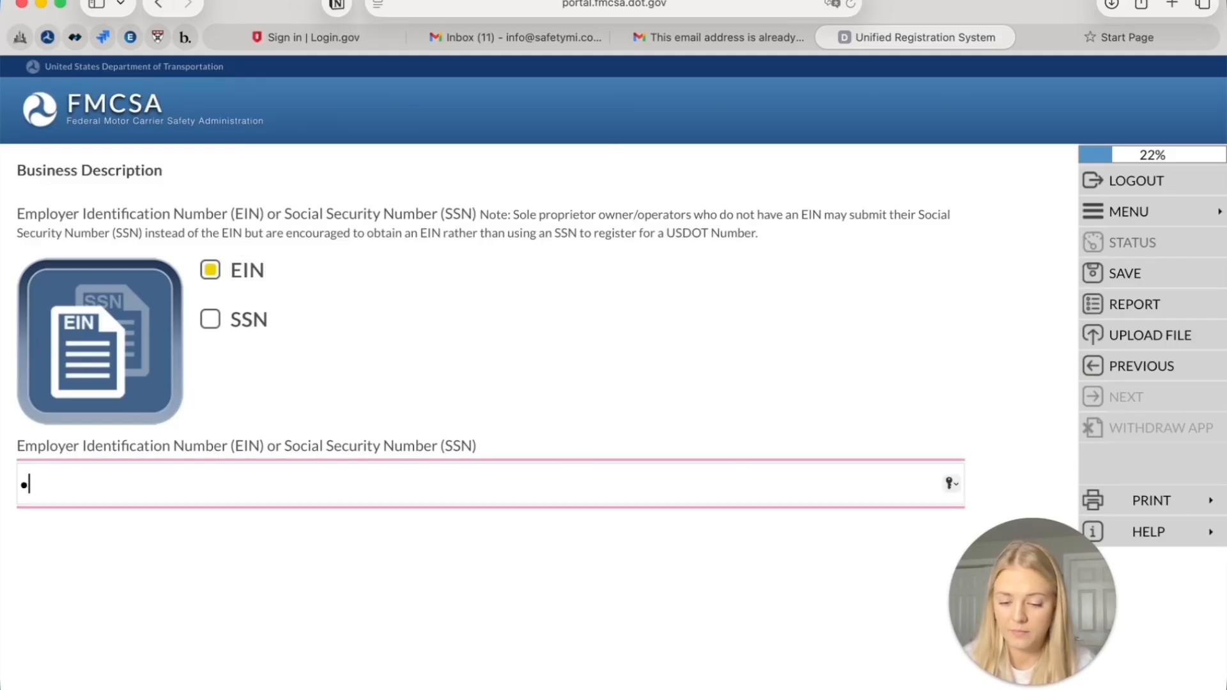
{"action": "type", "text": "23456789"}
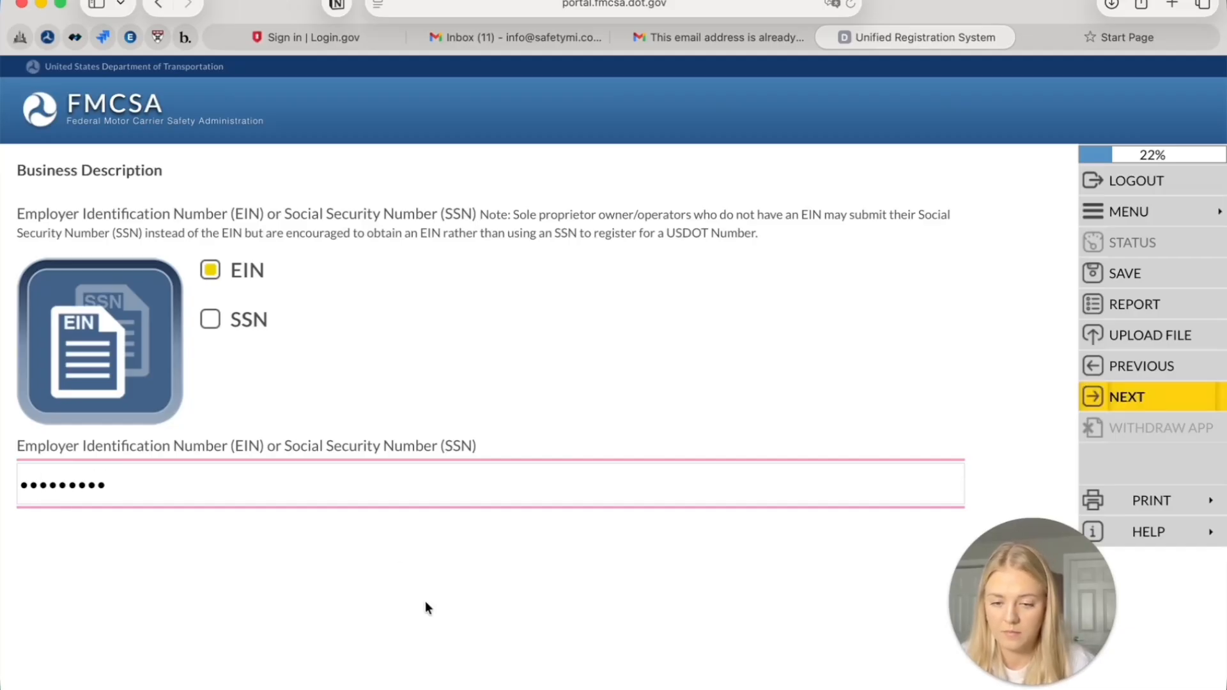
{"action": "left_click", "coordinate": [1197, 398]}
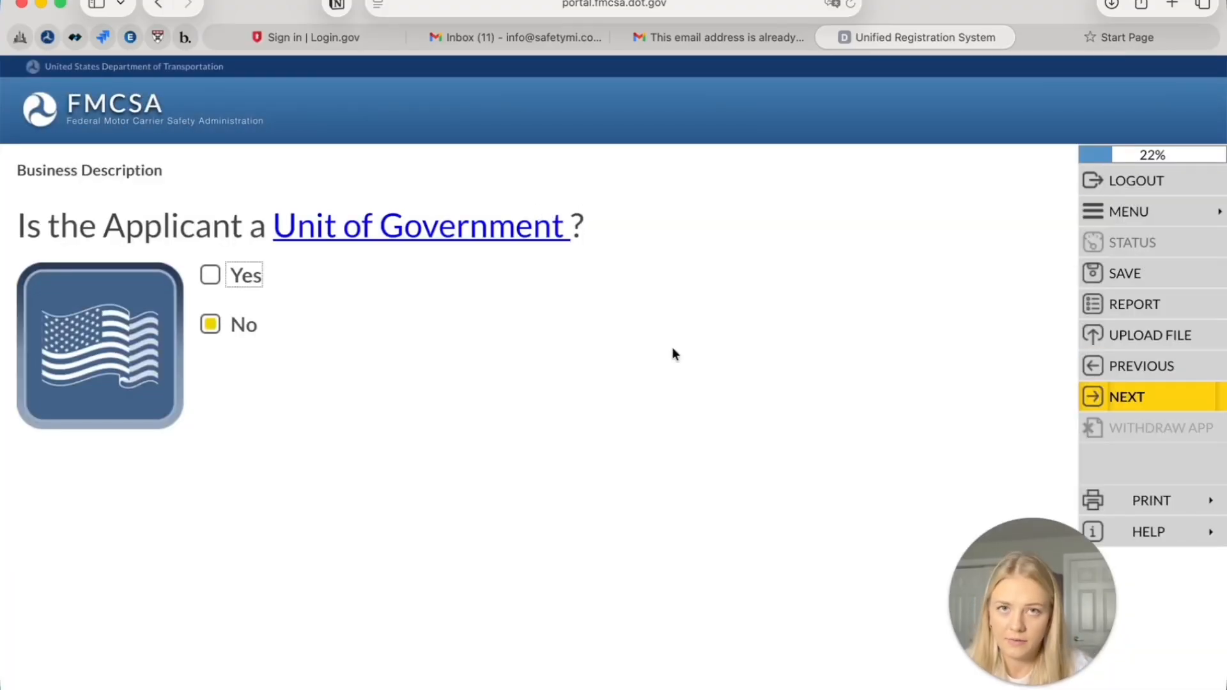
Keep No for unit of government and choose Corporation as the form of business
{"action": "left_click", "coordinate": [1113, 396]}
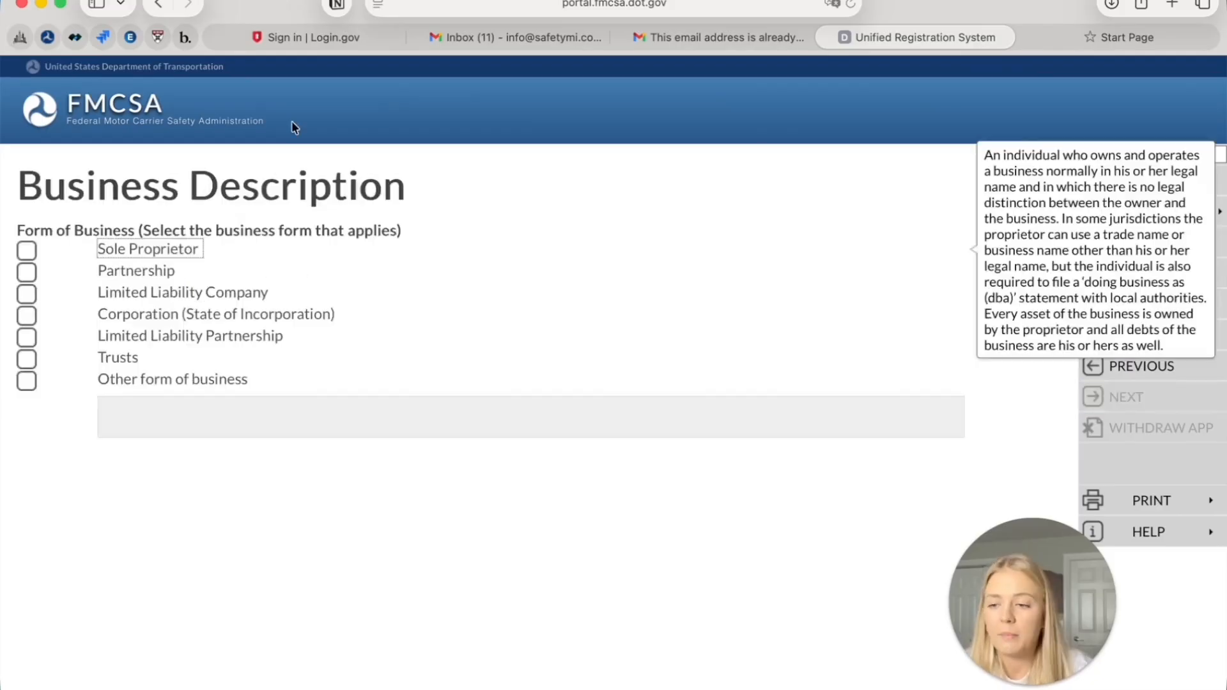
{"action": "left_click", "coordinate": [129, 290]}
{"action": "left_click", "coordinate": [24, 386]}
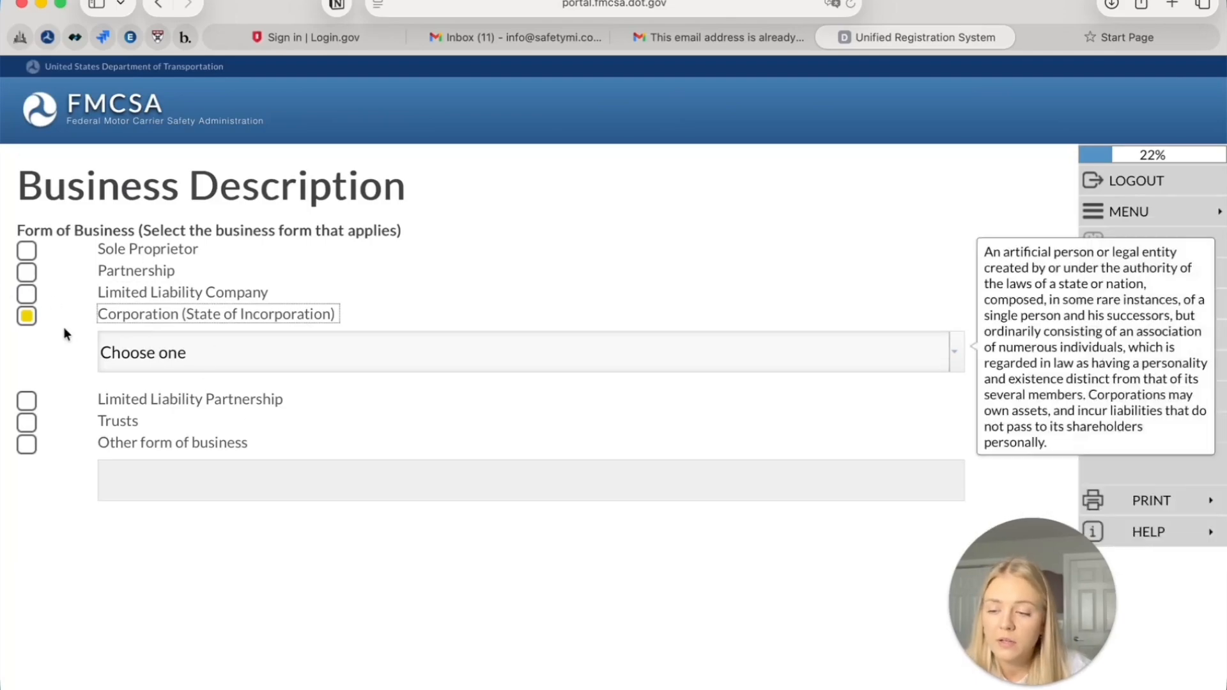
{"action": "left_click", "coordinate": [28, 298]}
{"action": "left_click", "coordinate": [26, 374]}
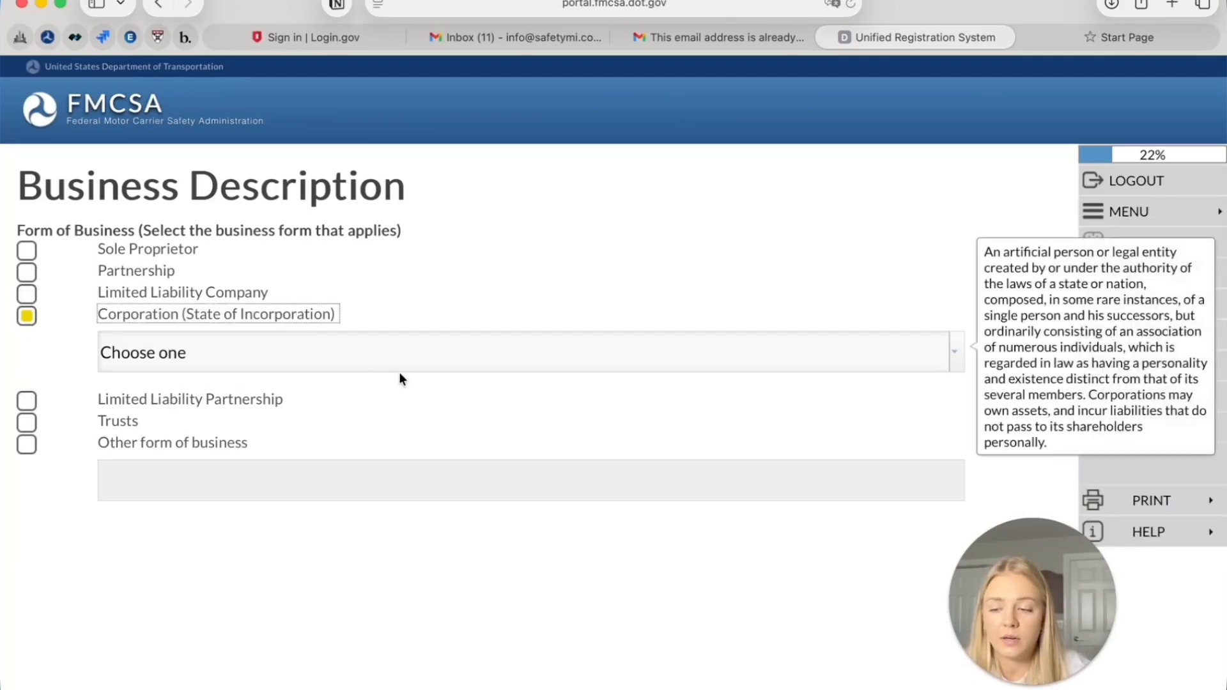
{"action": "left_click", "coordinate": [718, 349]}
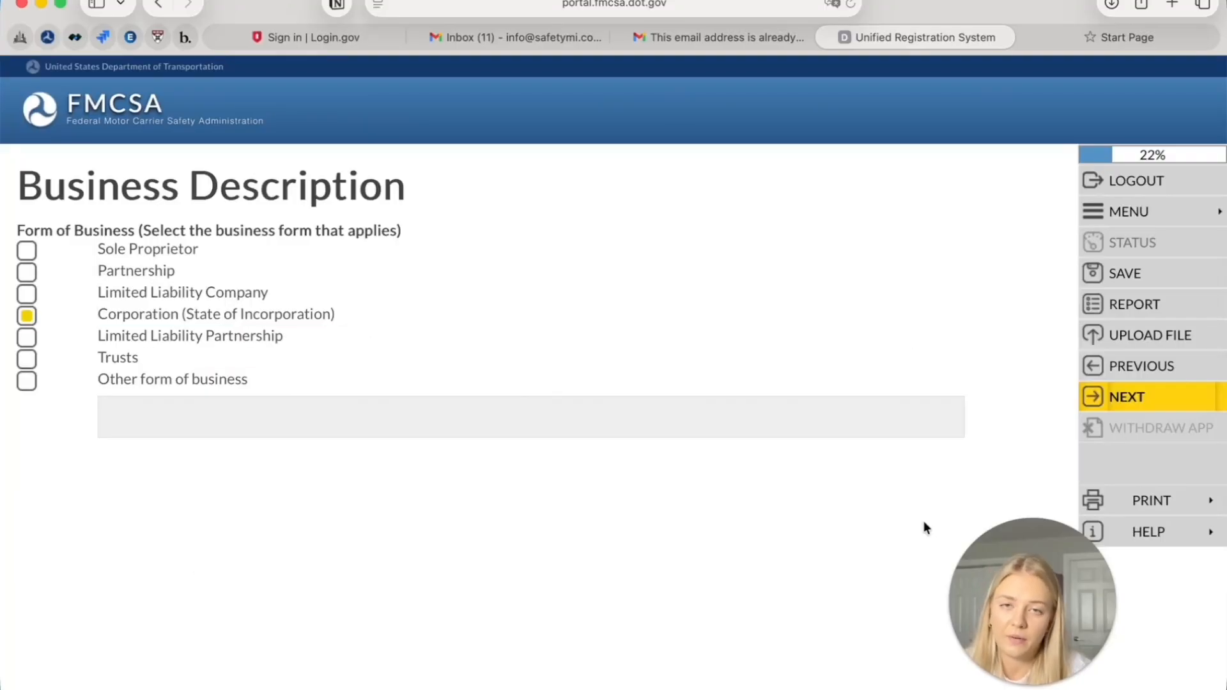
{"action": "left_click", "coordinate": [1113, 395]}
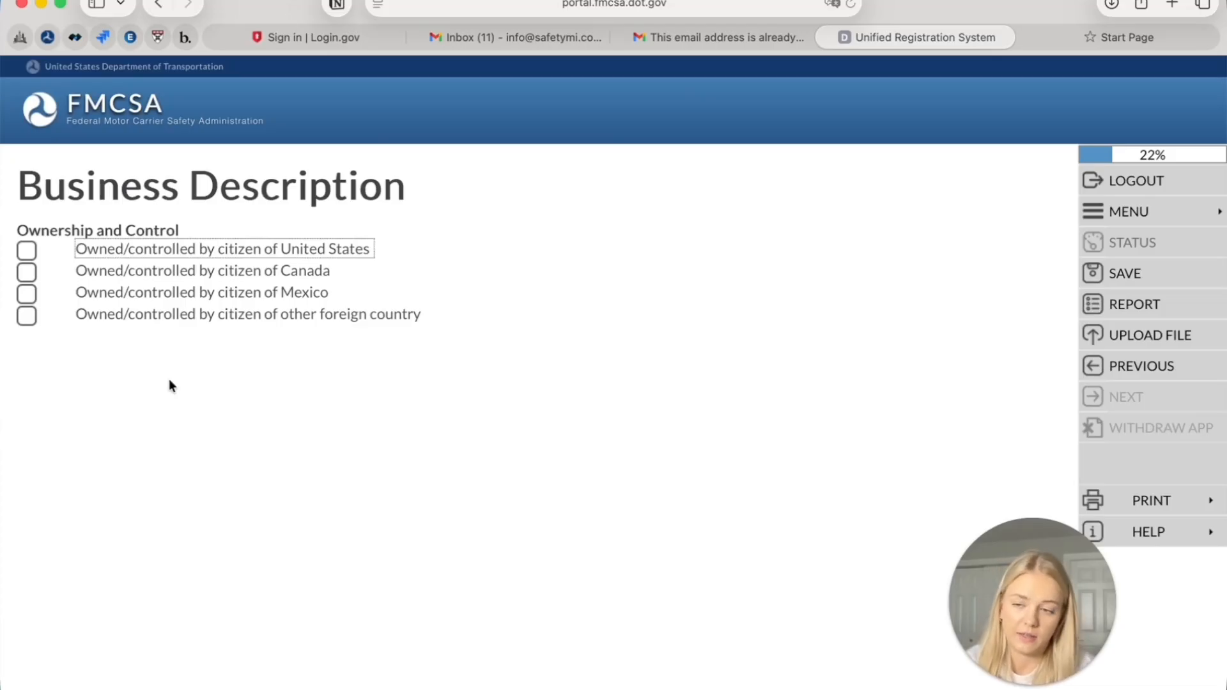
Try the ownership options, marking a citizen of another foreign country
{"action": "left_click", "coordinate": [27, 251]}
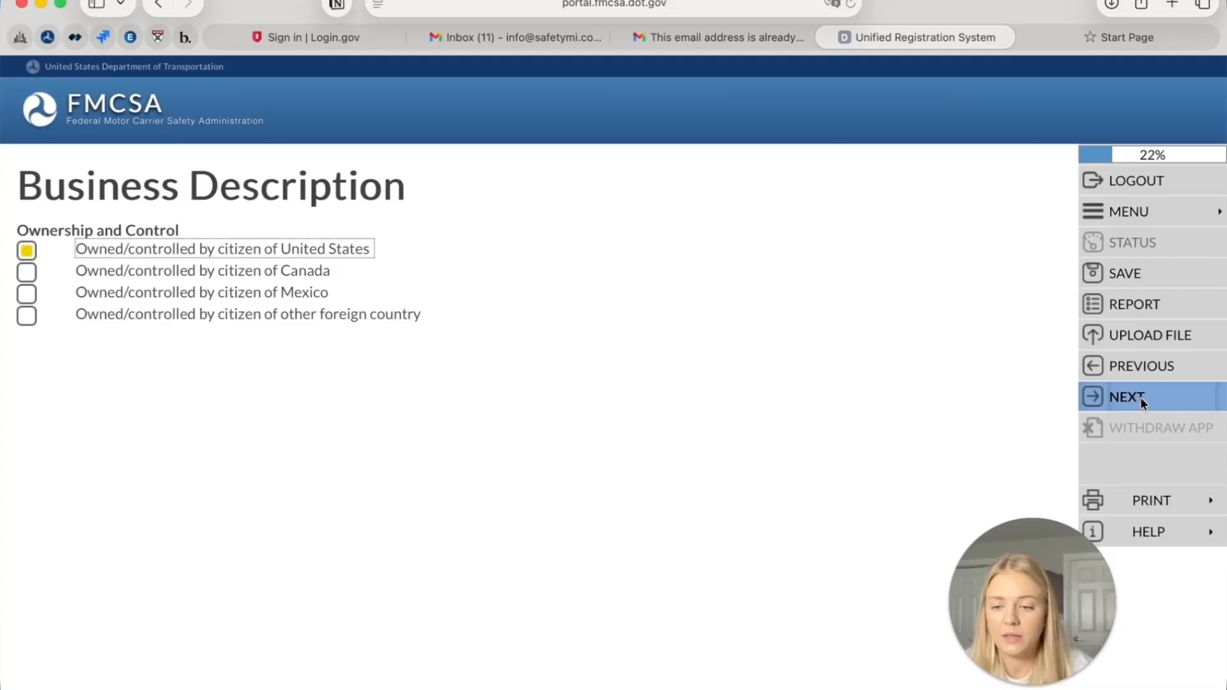
{"action": "left_click", "coordinate": [27, 314]}
{"action": "left_click", "coordinate": [246, 363]}
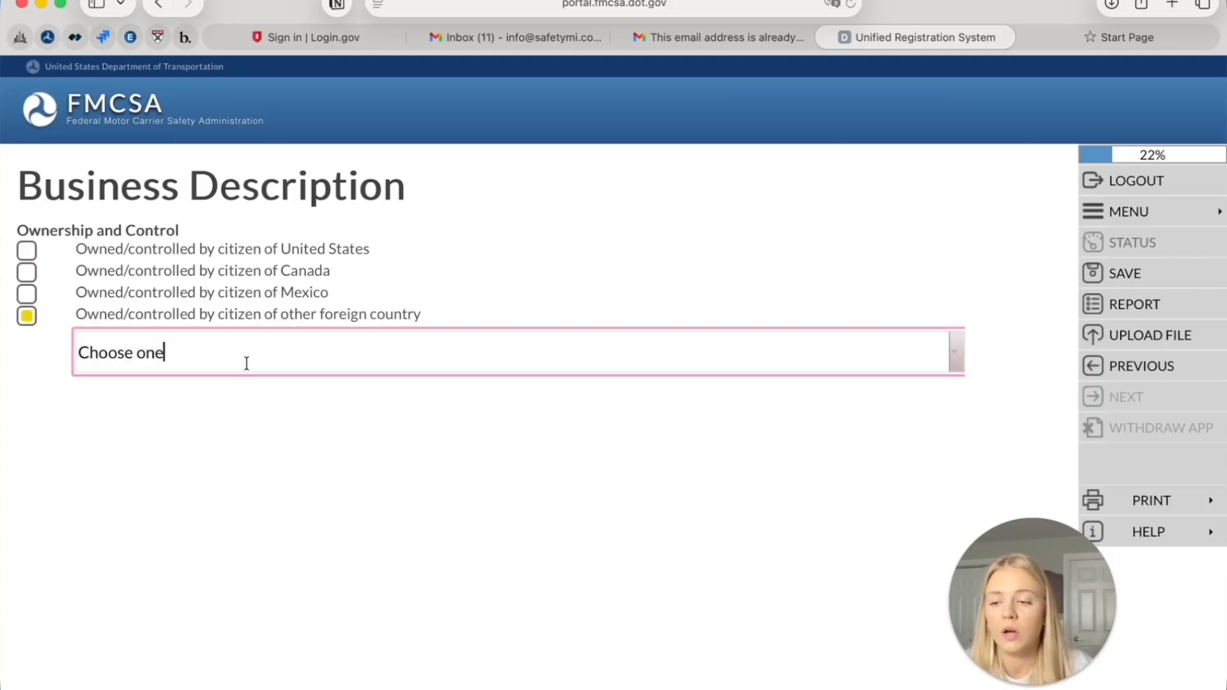
{"action": "left_click", "coordinate": [957, 362]}
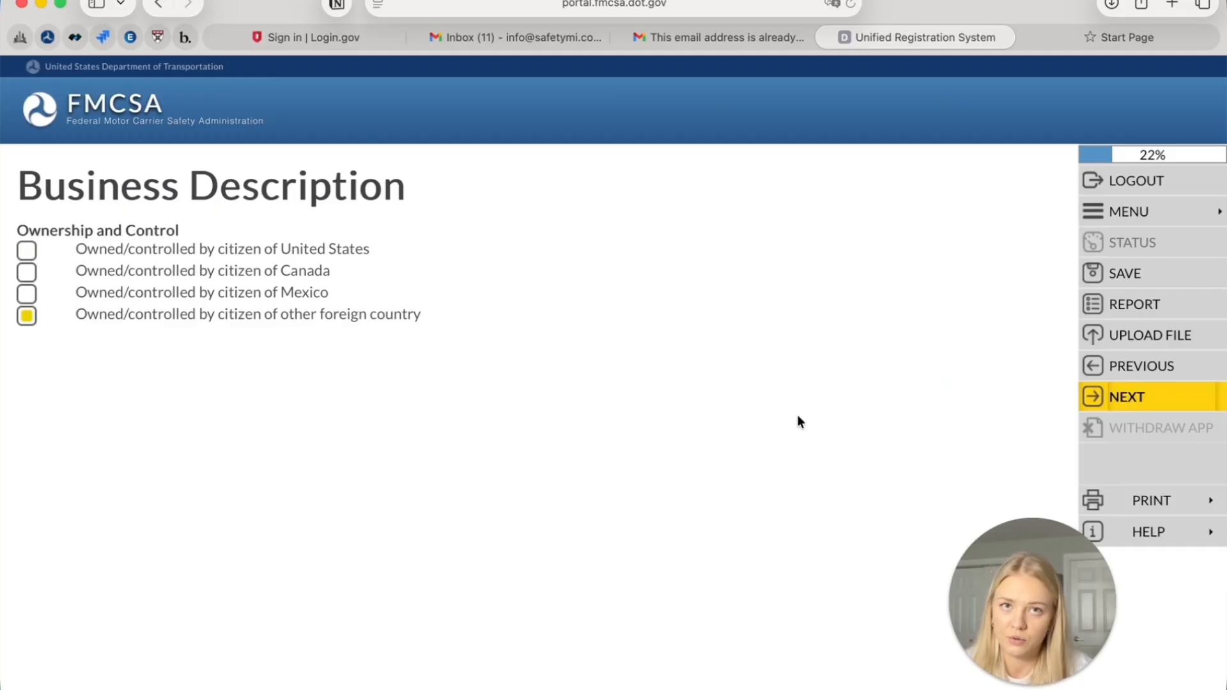
Revisit the Corporation form of business, then answer ownership as United States citizen
{"action": "left_click", "coordinate": [1161, 368]}
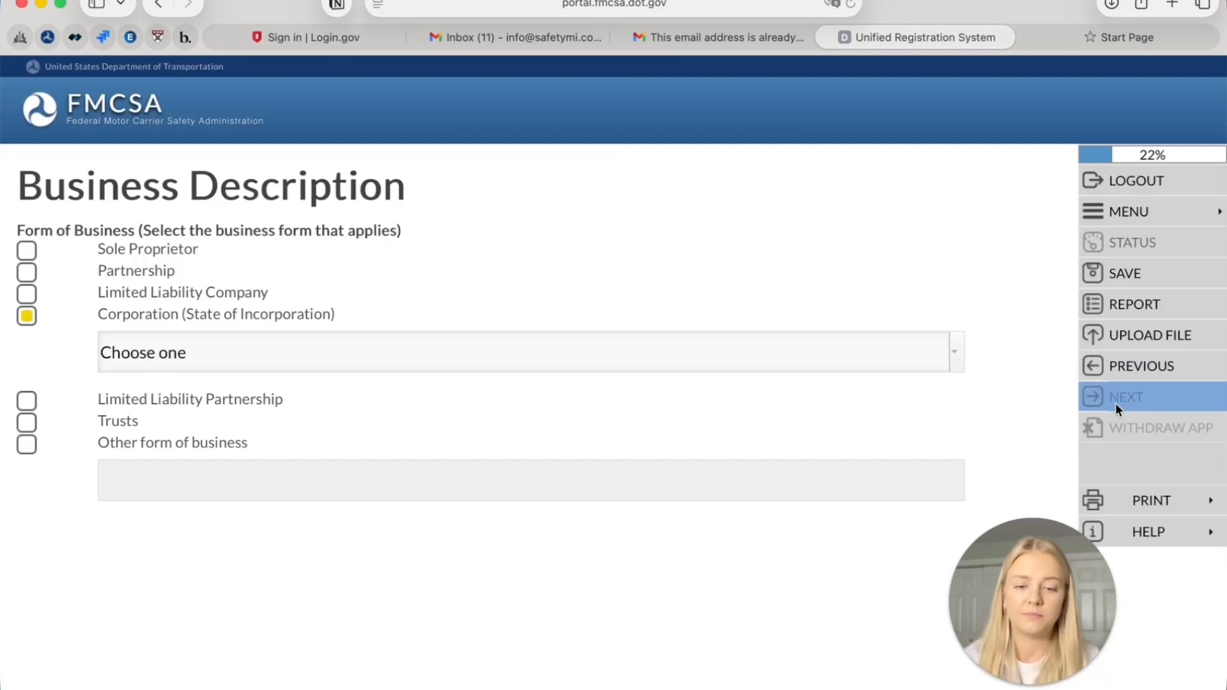
{"action": "left_click", "coordinate": [956, 360]}
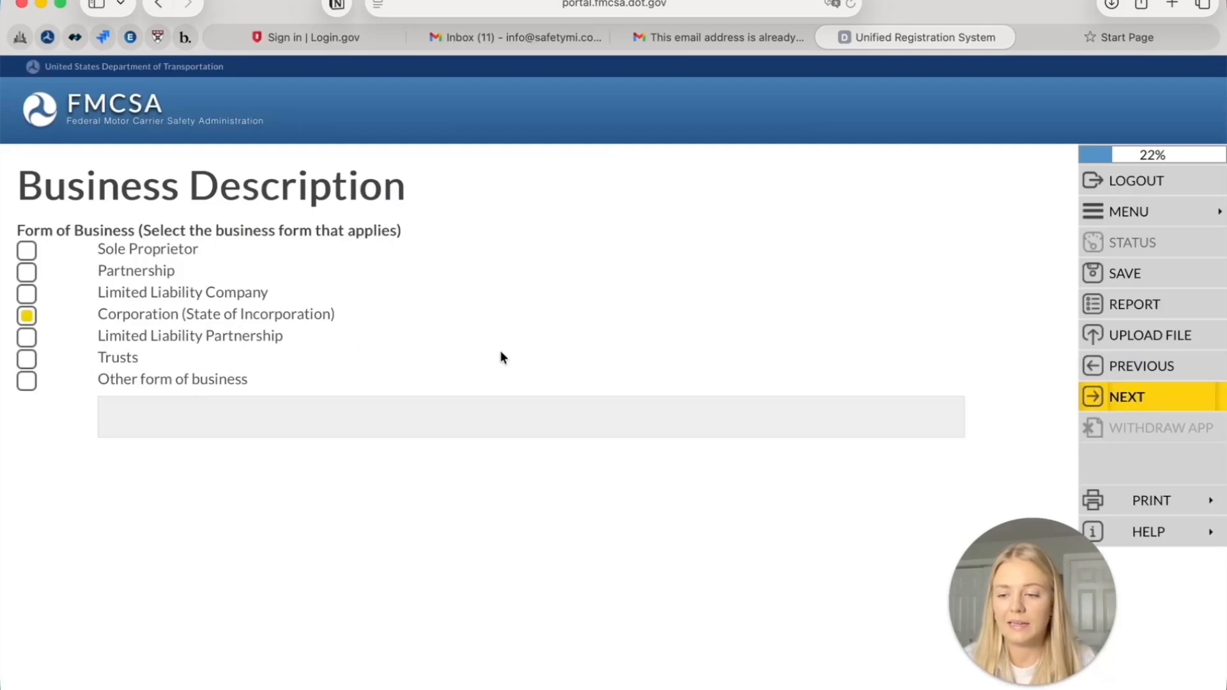
{"action": "left_click", "coordinate": [1150, 404]}
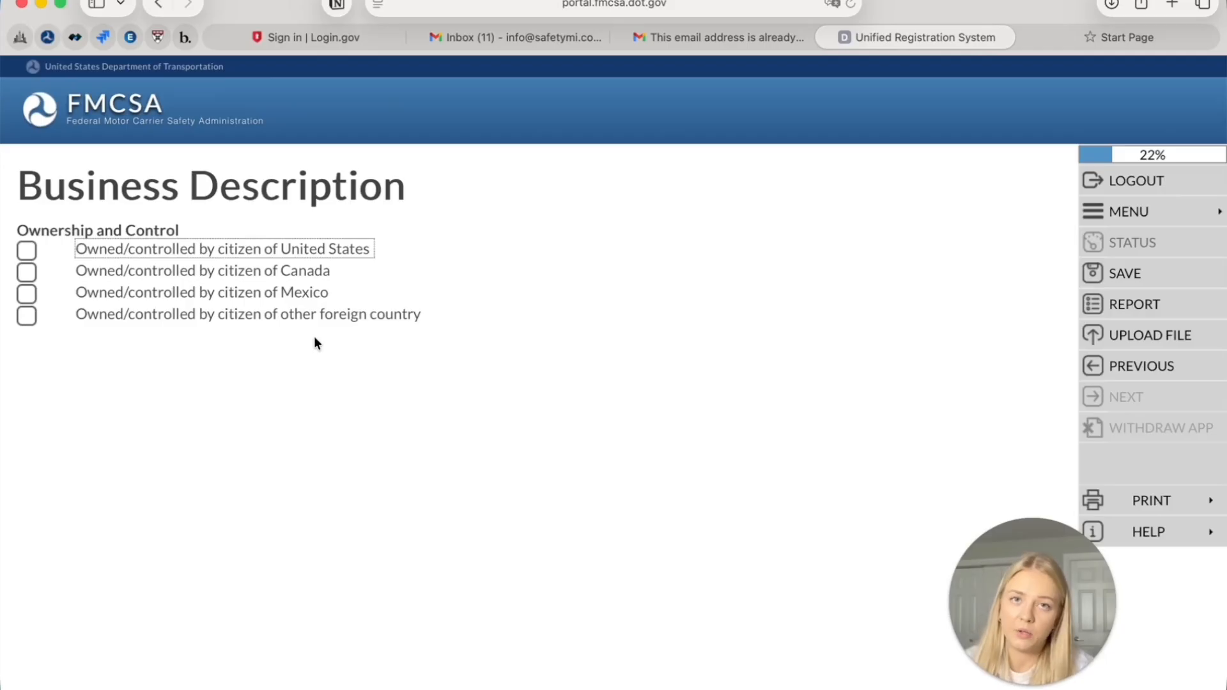
{"action": "left_click", "coordinate": [135, 249]}
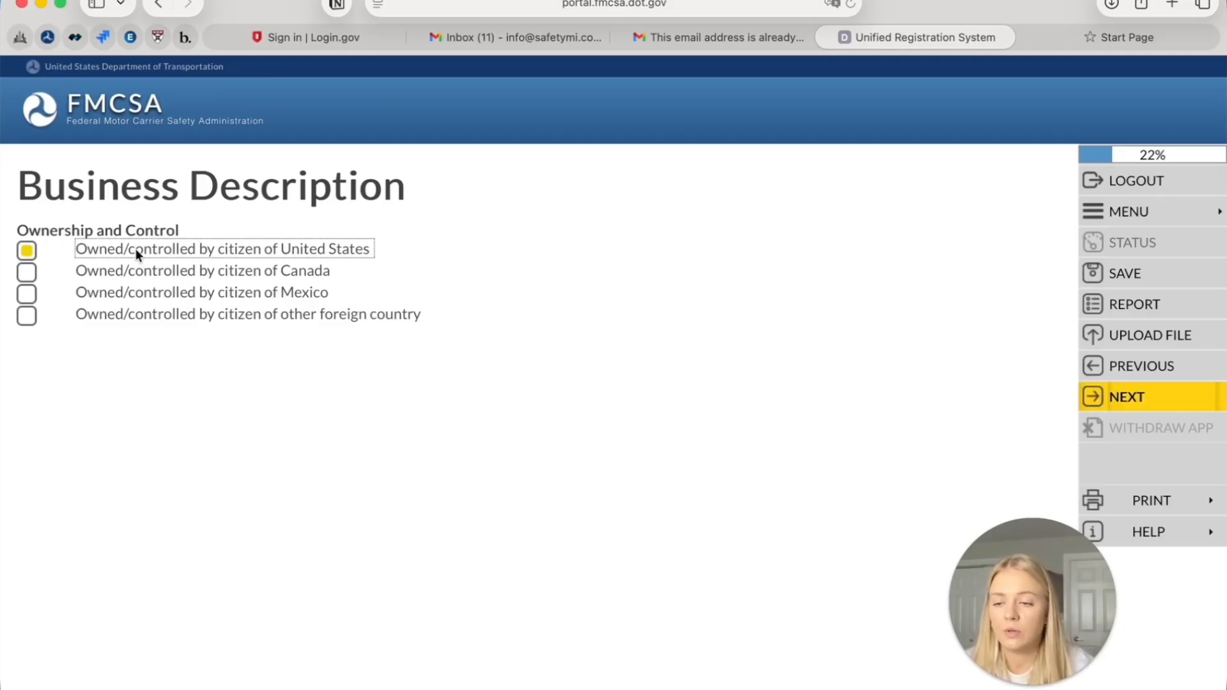
{"action": "left_click", "coordinate": [180, 314]}
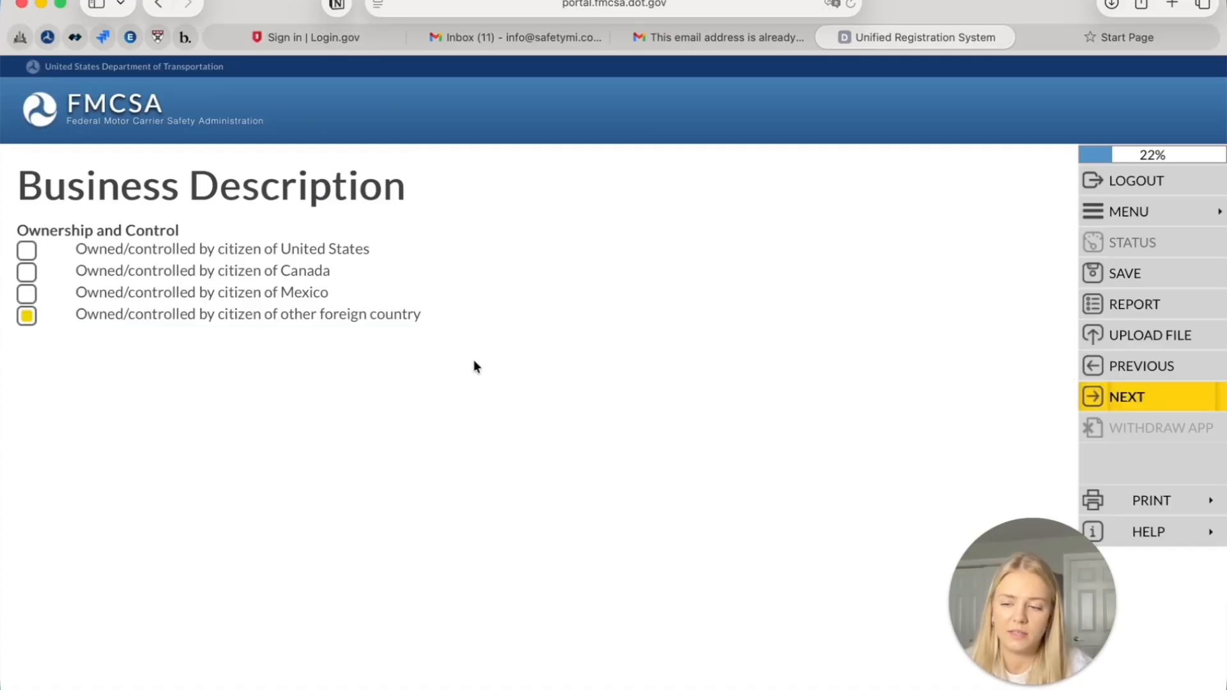
{"action": "left_click", "coordinate": [159, 249]}
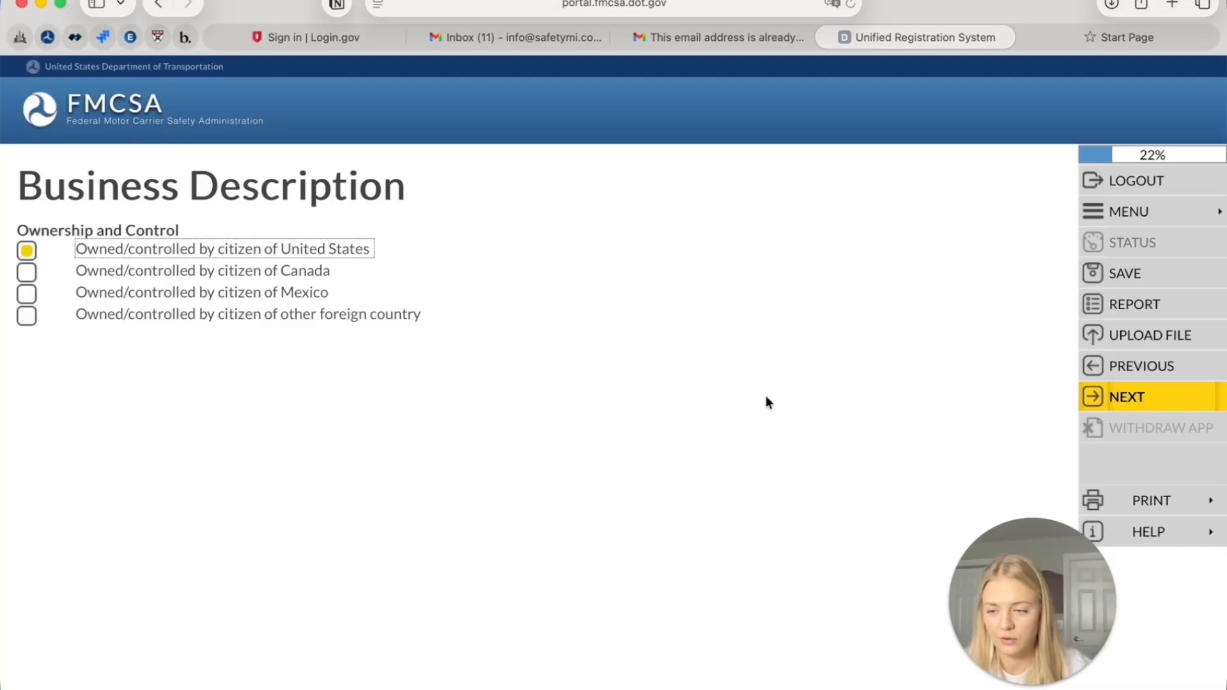
{"action": "left_click", "coordinate": [1143, 396]}
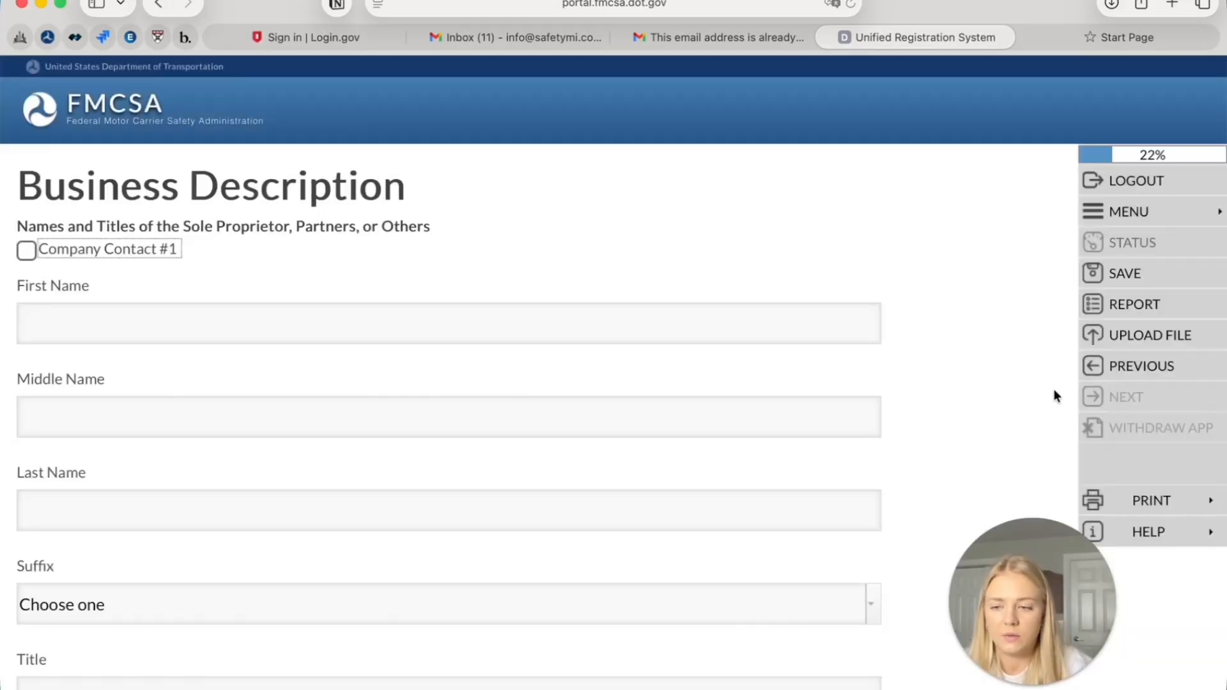
Change the ownership answer to citizen of another foreign country and save it
{"action": "left_click", "coordinate": [1140, 374]}
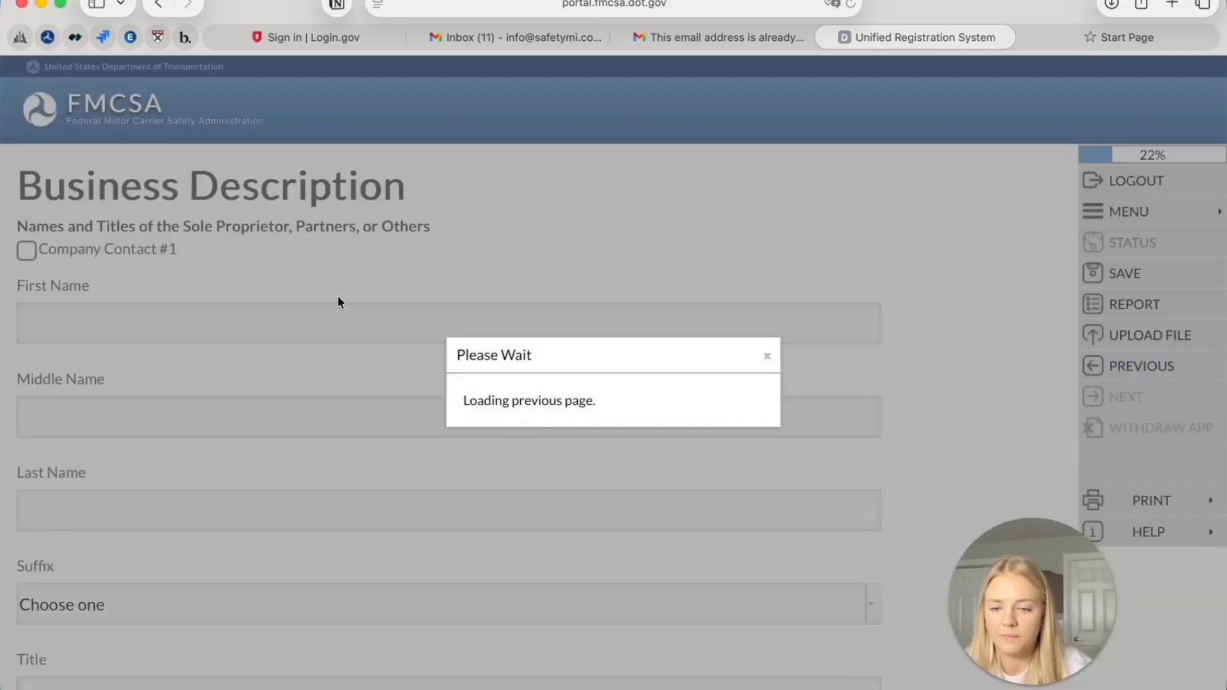
{"action": "left_click", "coordinate": [26, 316]}
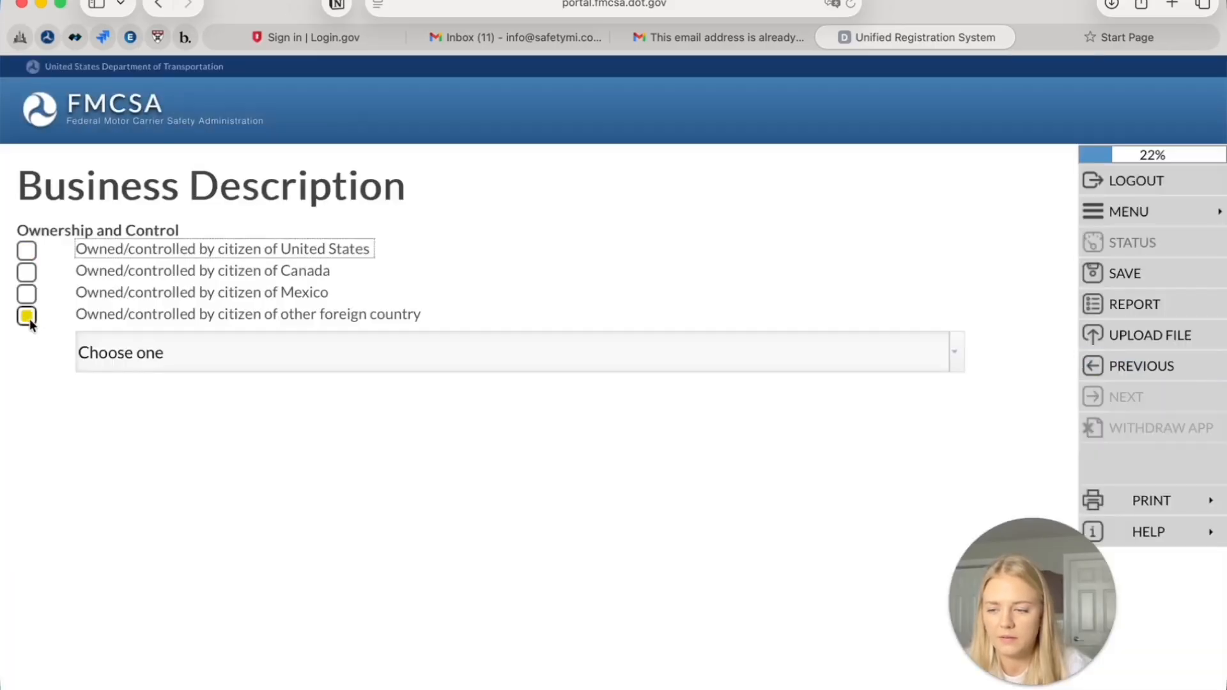
{"action": "left_click", "coordinate": [1162, 377]}
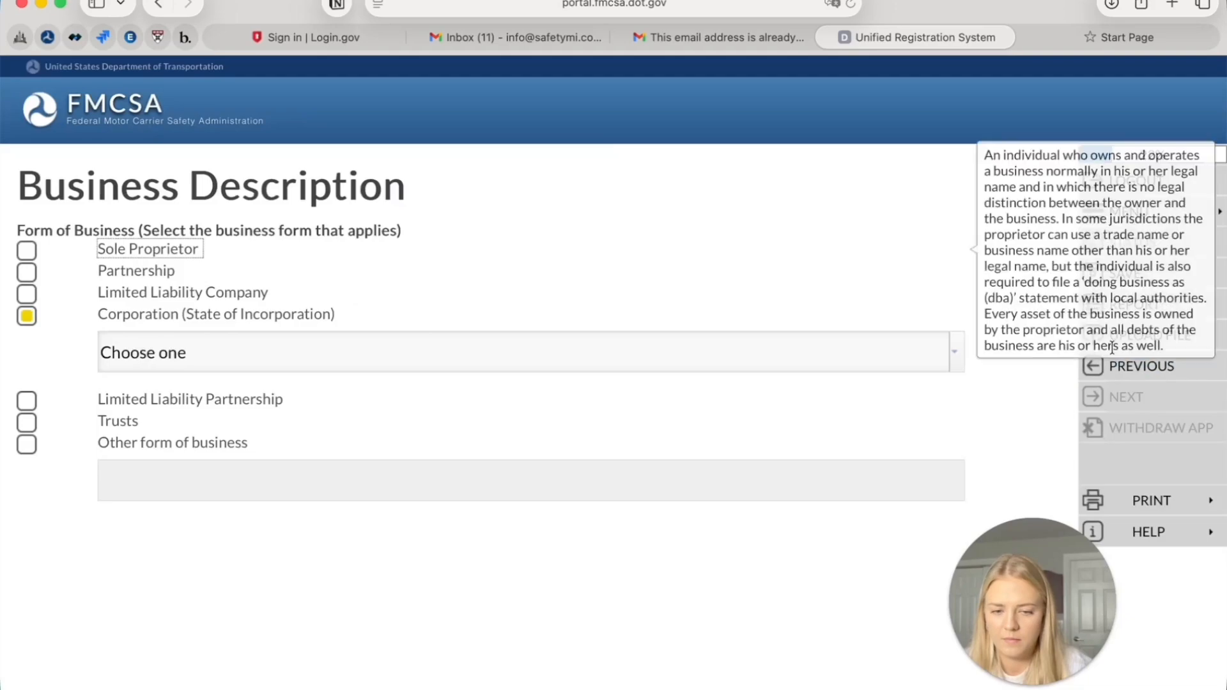
{"action": "left_click", "coordinate": [586, 365]}
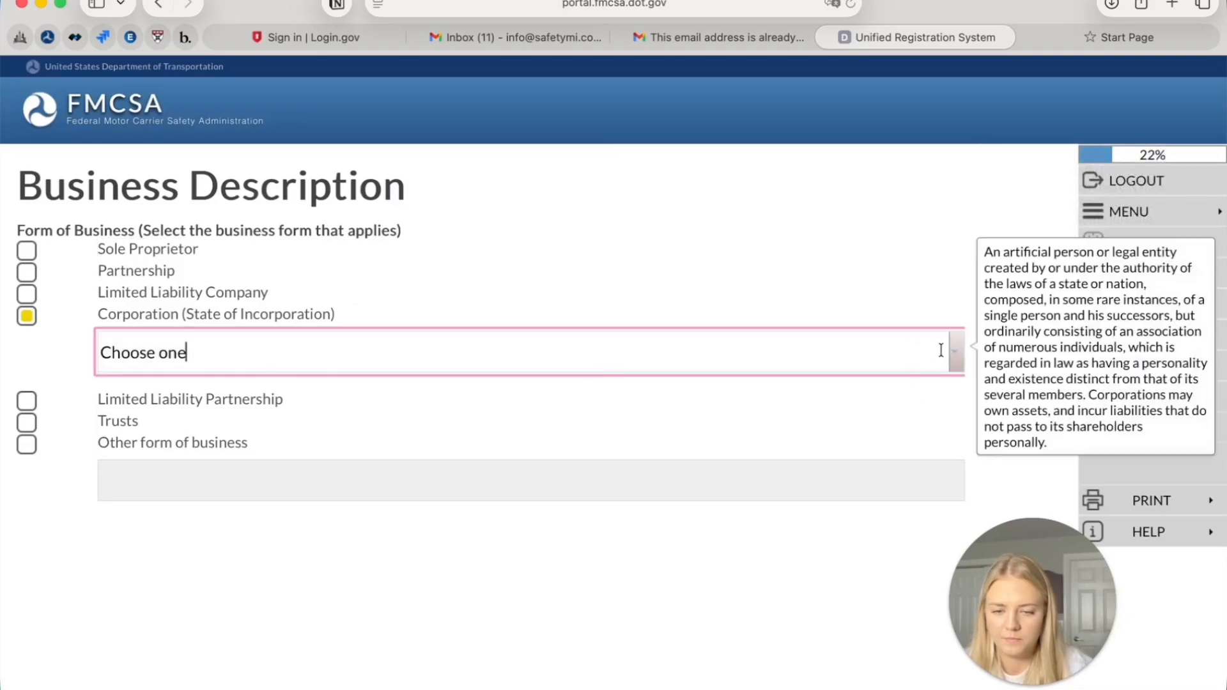
{"action": "left_click", "coordinate": [1081, 400]}
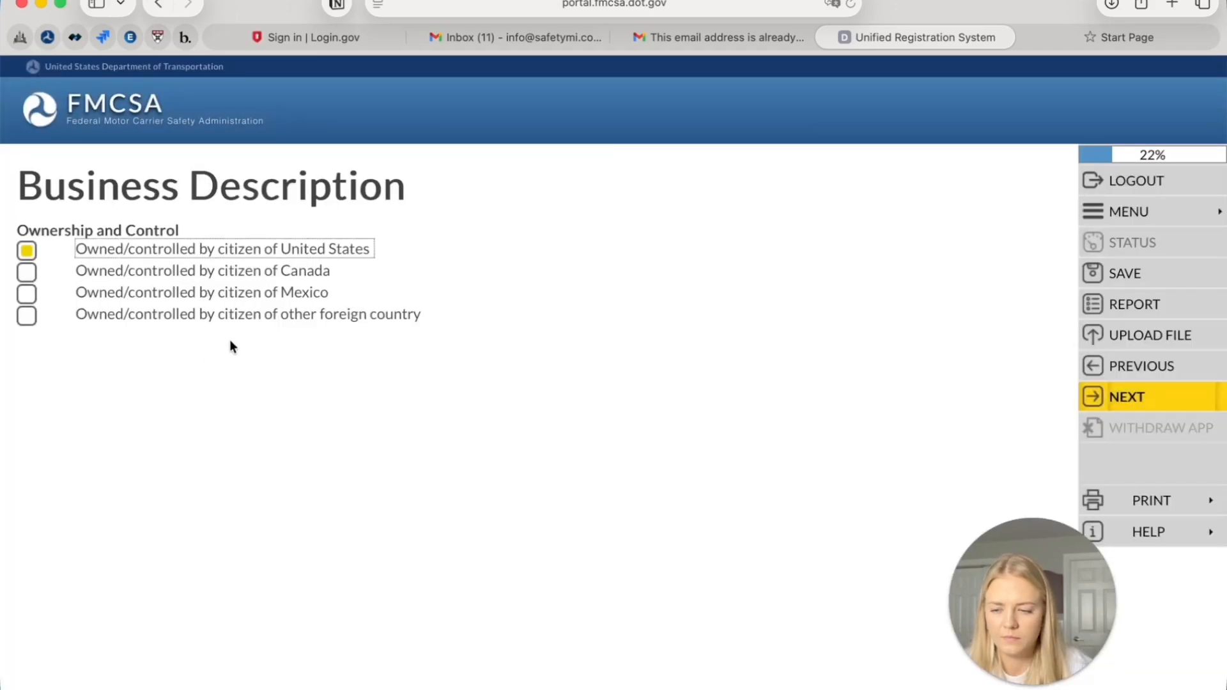
{"action": "left_click", "coordinate": [236, 315]}
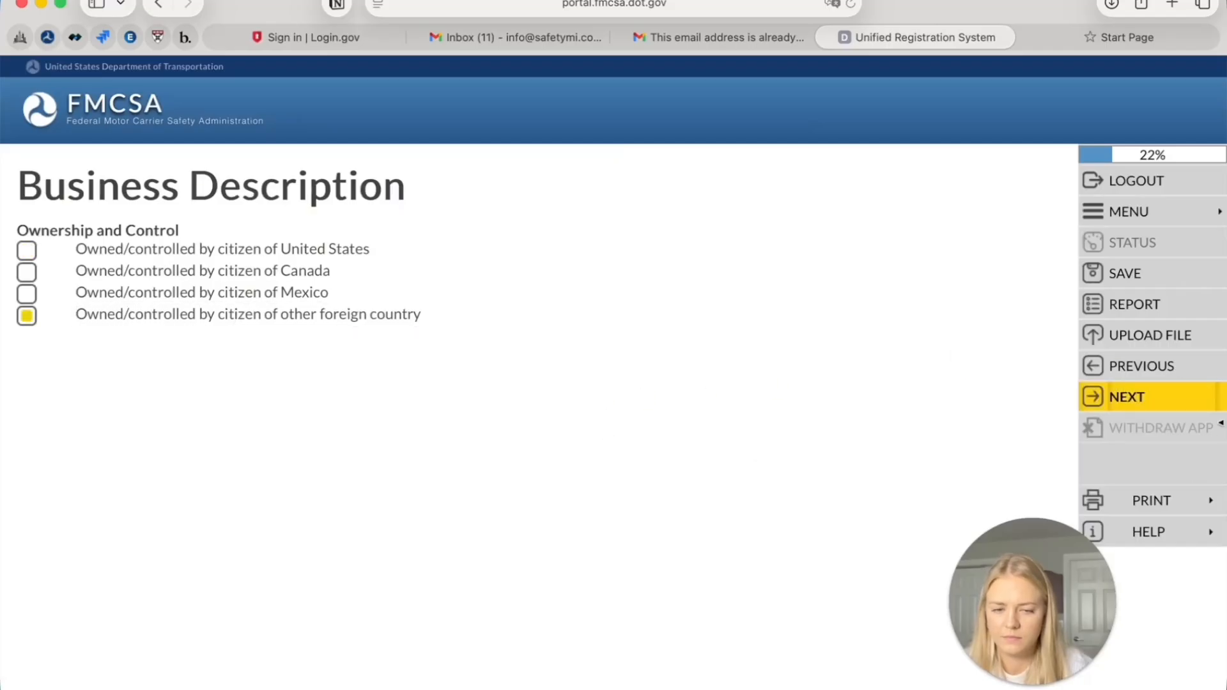
{"action": "left_click", "coordinate": [1207, 403]}
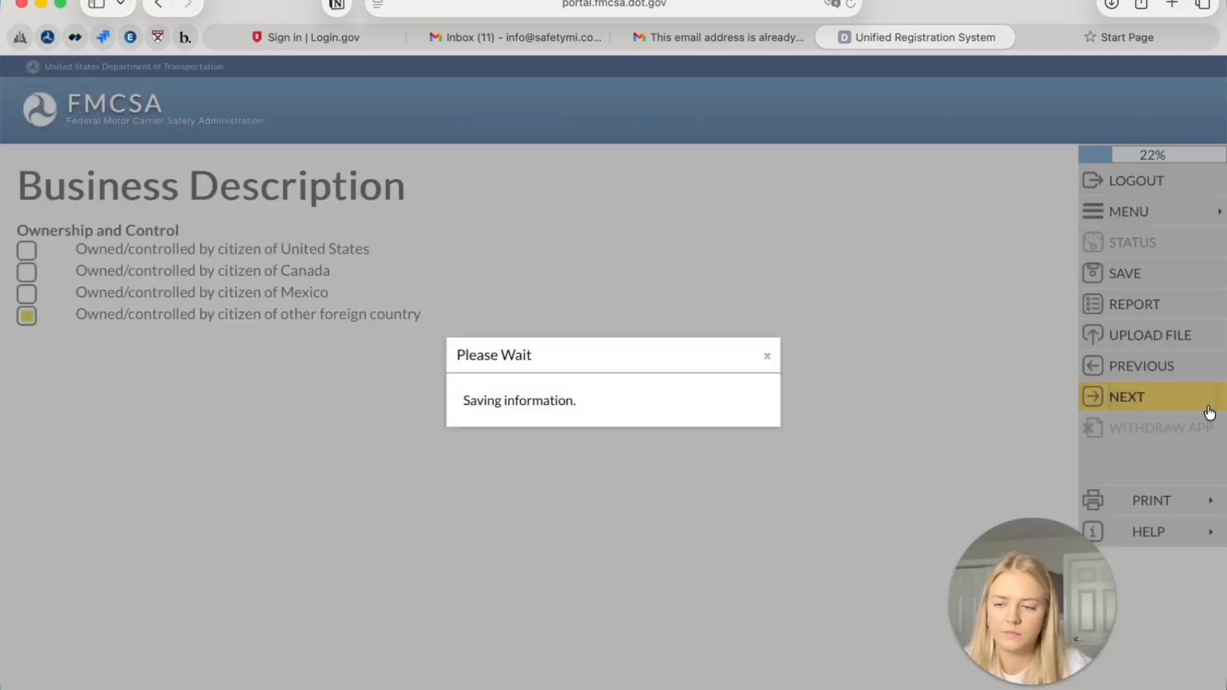
{"action": "scroll", "coordinate": [1139, 423], "scroll_direction": "down", "scroll_amount": 3}
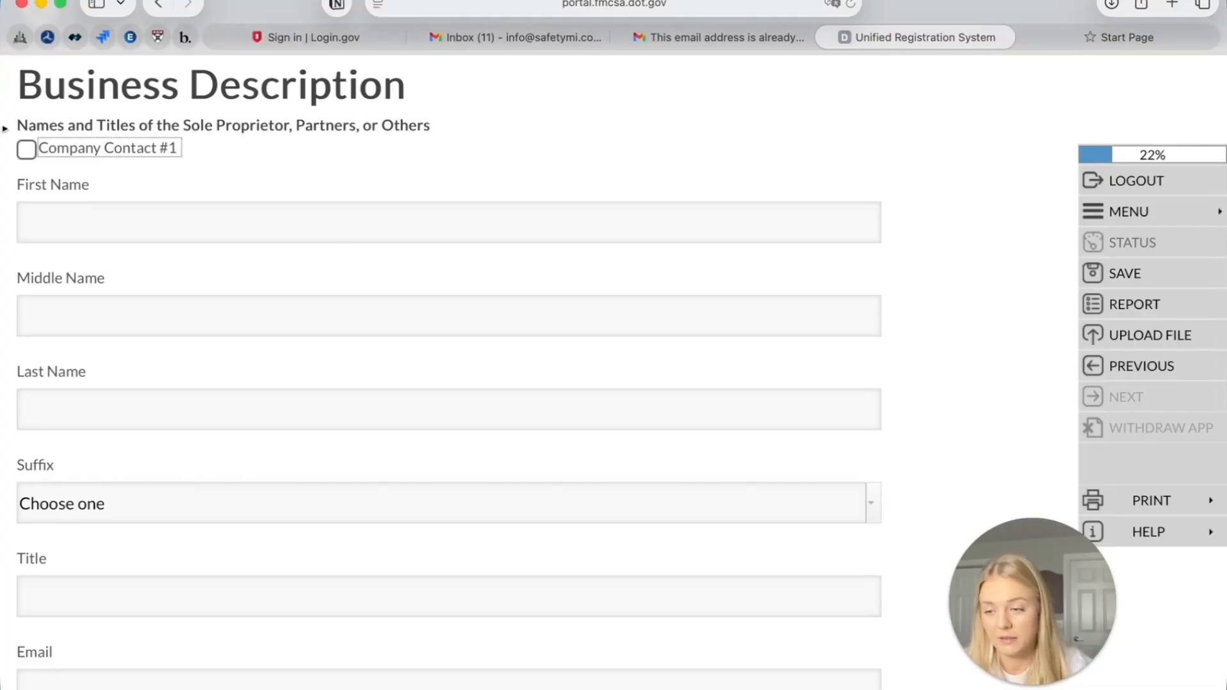
Enable Company Contact #1 and enter the contact's first and last name, title president and e-mail
{"action": "left_click", "coordinate": [35, 155]}
{"action": "left_click", "coordinate": [63, 212]}
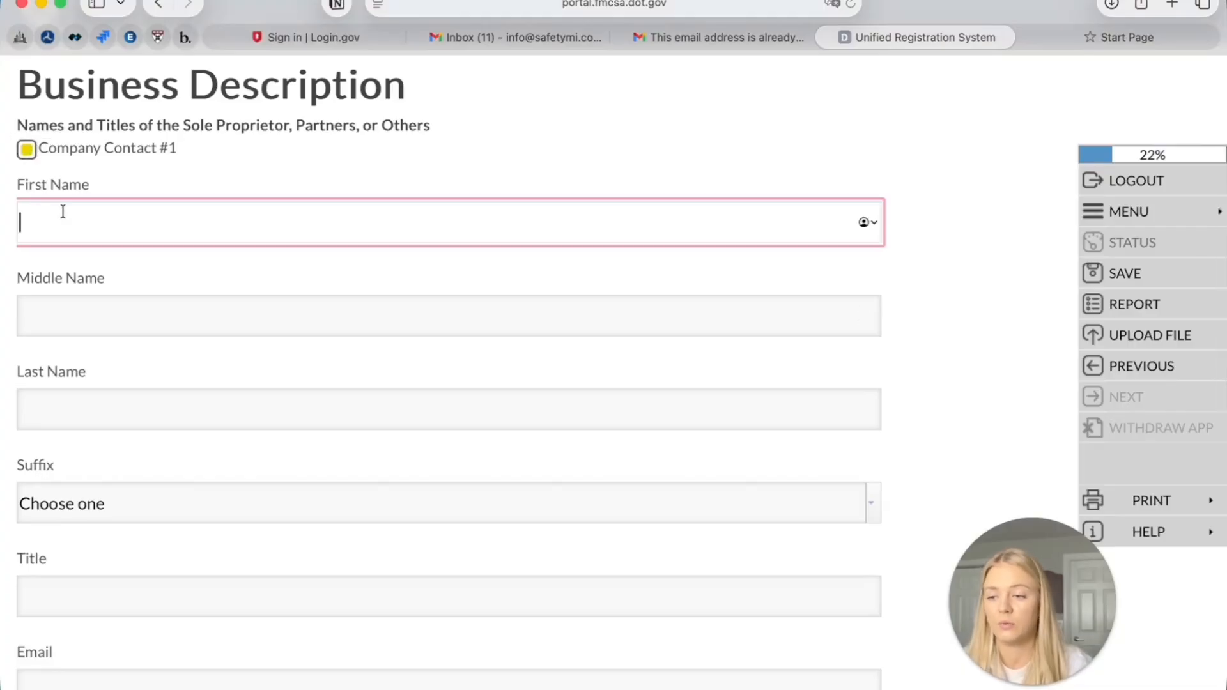
{"action": "type", "text": "John"}
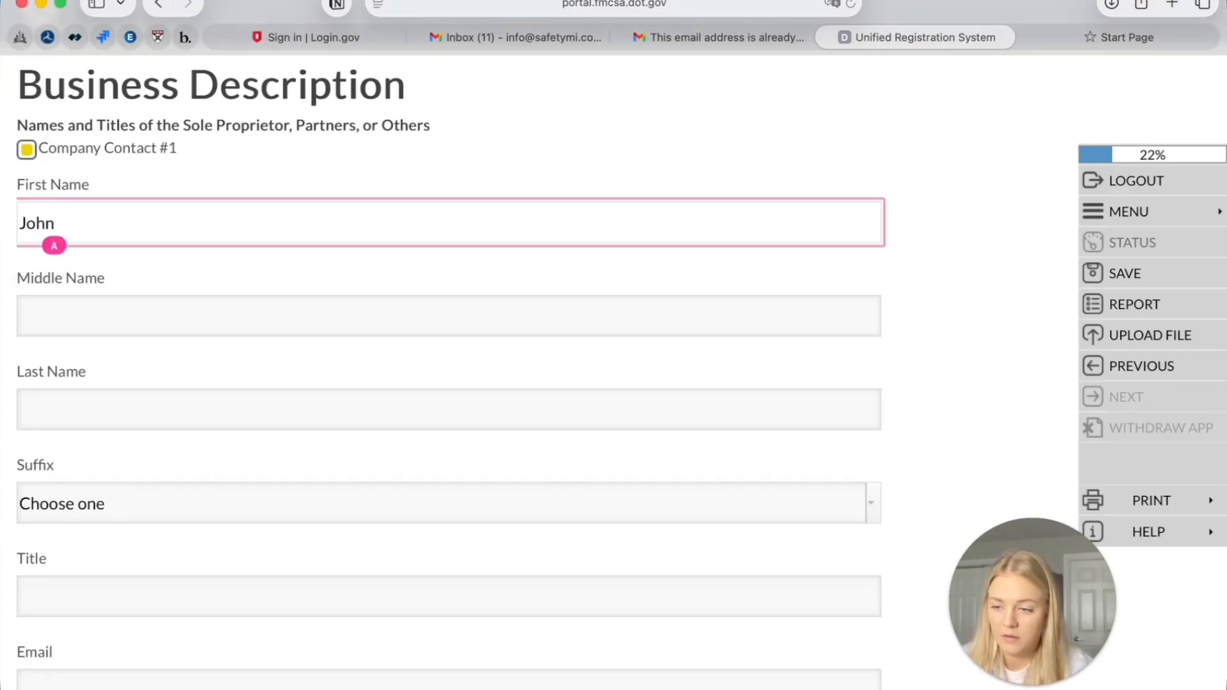
{"action": "left_click", "coordinate": [35, 407]}
{"action": "type", "text": "Smit"}
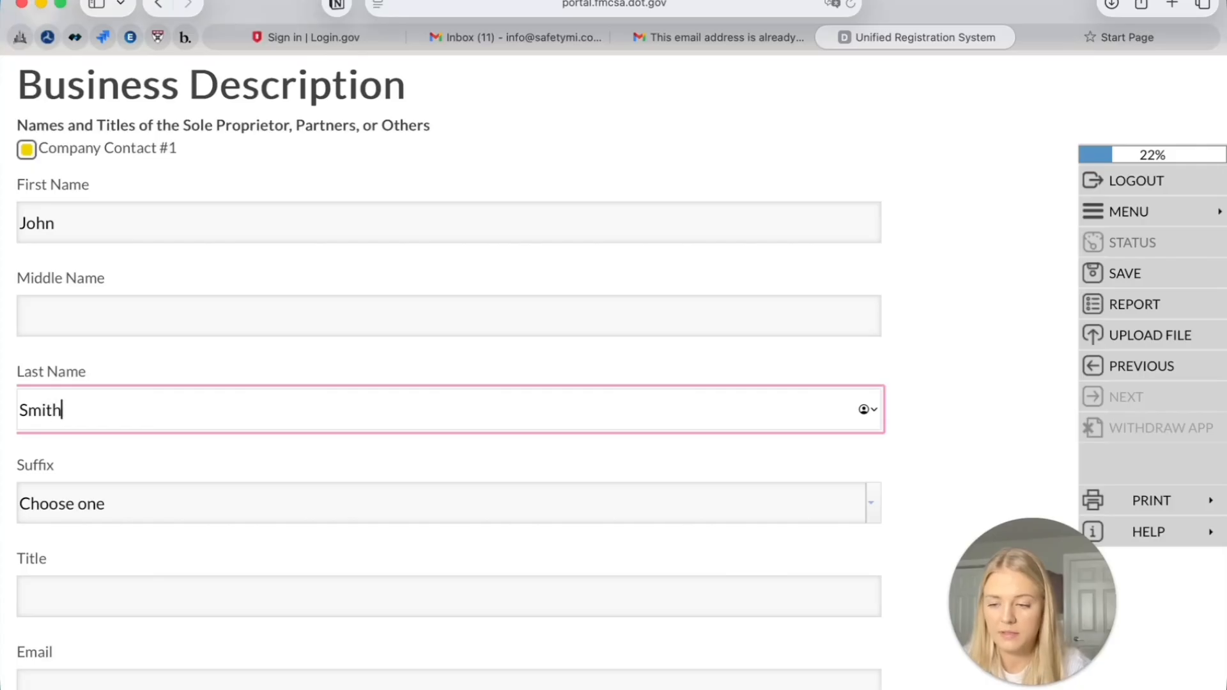
{"action": "type", "text": "h"}
{"action": "scroll", "coordinate": [73, 424], "scroll_direction": "down", "scroll_amount": 3}
{"action": "scroll", "coordinate": [178, 379], "scroll_direction": "down", "scroll_amount": 2}
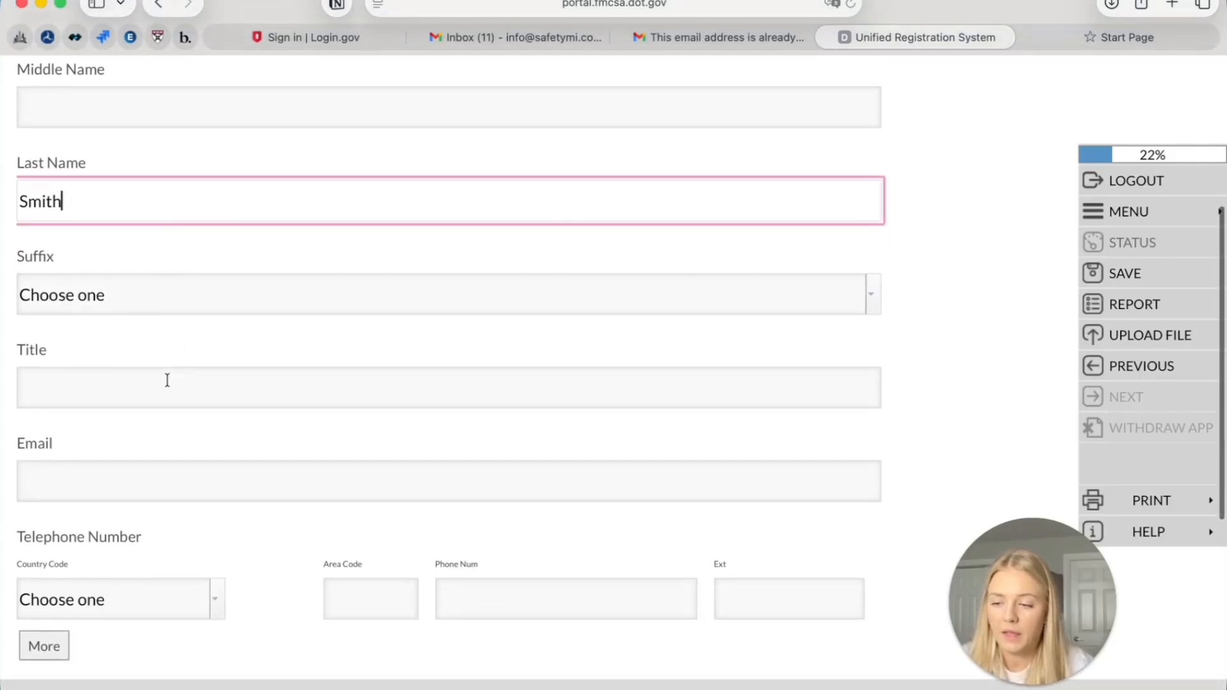
{"action": "left_click", "coordinate": [167, 380]}
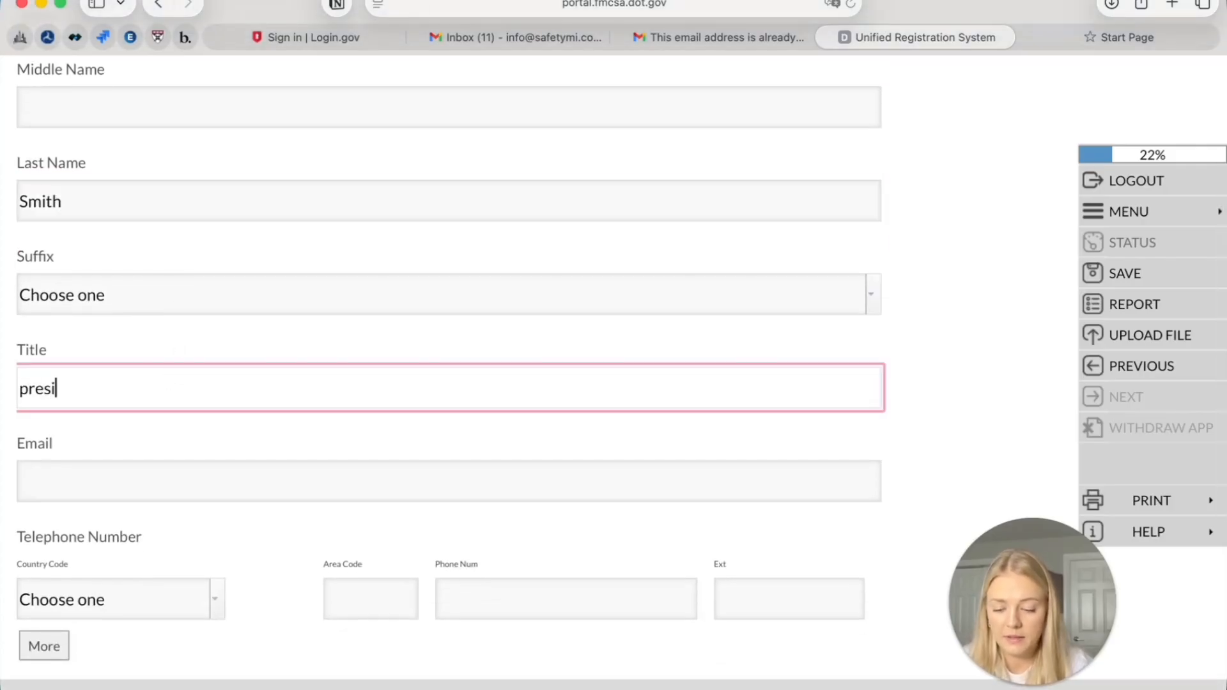
{"action": "scroll", "coordinate": [211, 348], "scroll_direction": "down", "scroll_amount": 2}
{"action": "left_click", "coordinate": [239, 347]}
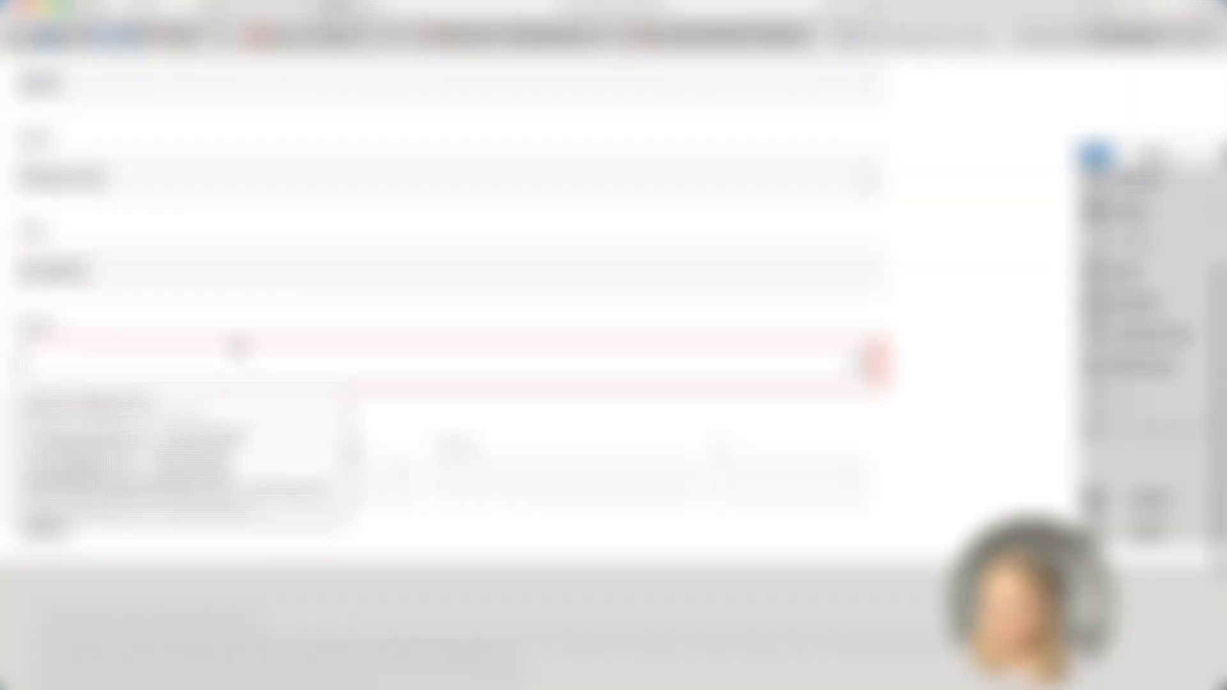
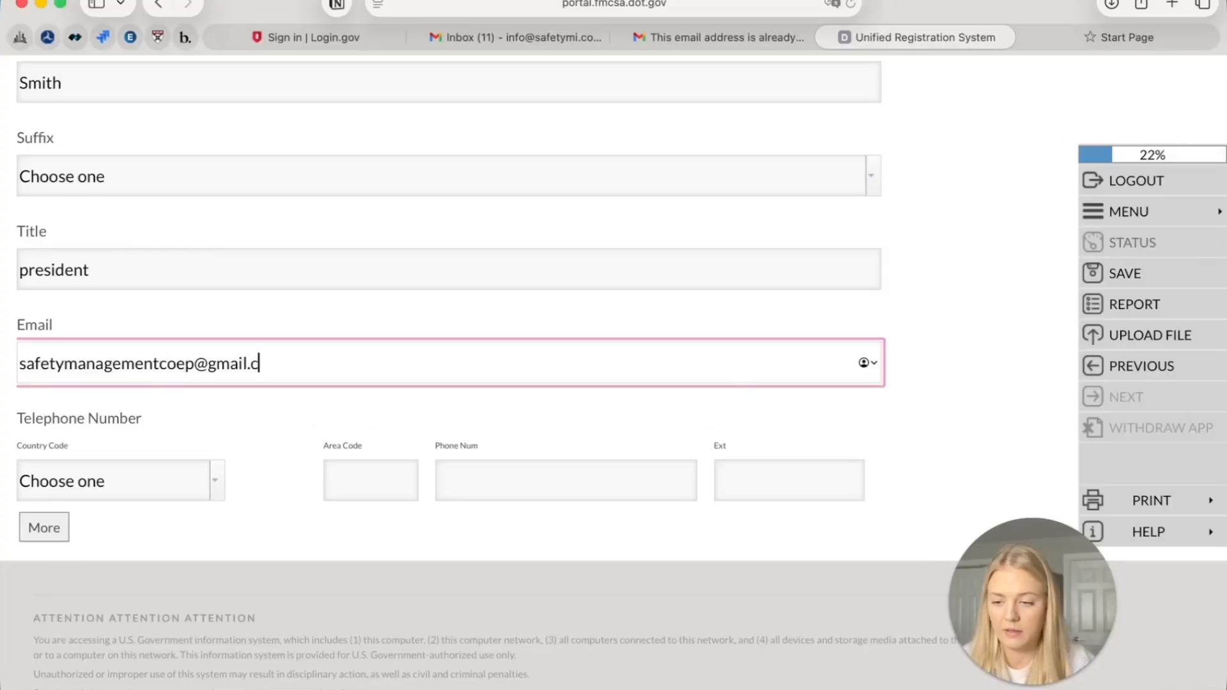
Give the contact a United States phone number with area code and save the contact
{"action": "left_click", "coordinate": [216, 489]}
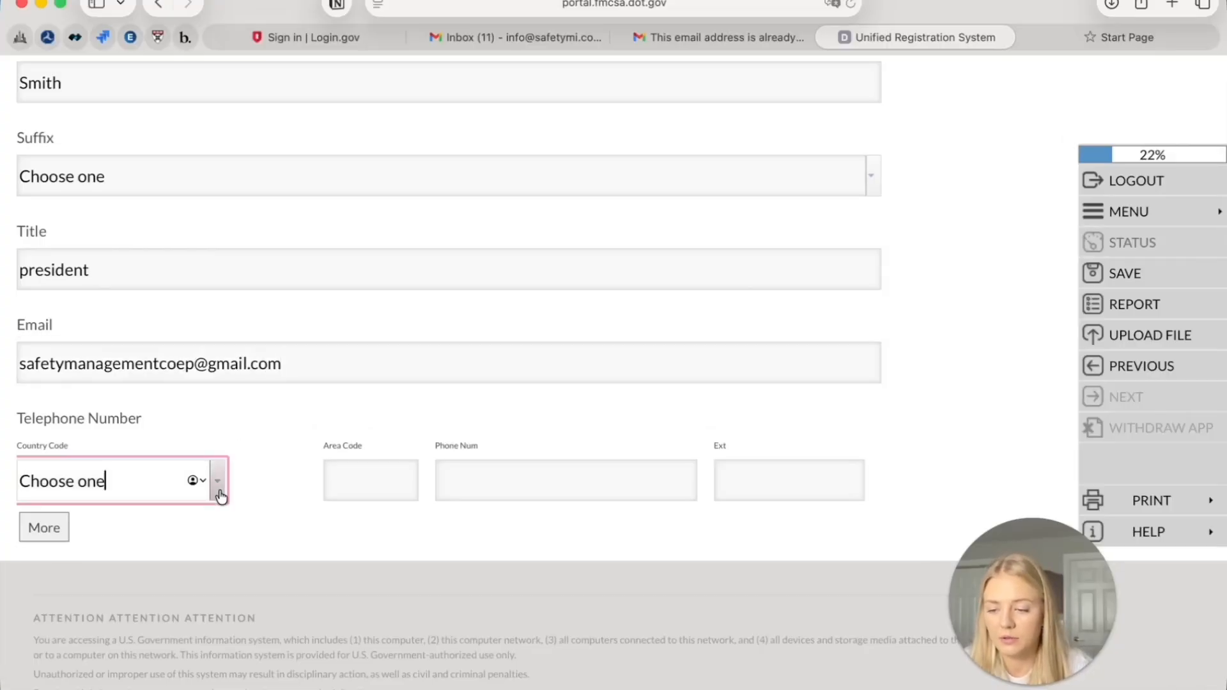
{"action": "left_click", "coordinate": [168, 91]}
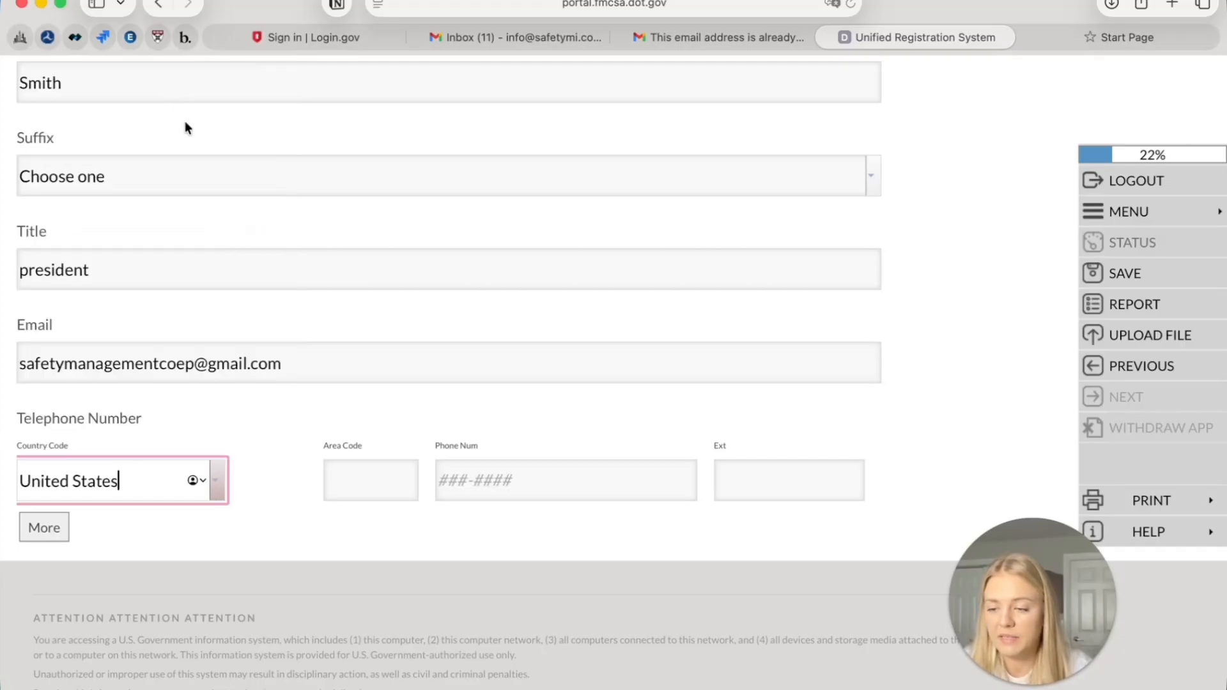
{"action": "left_click", "coordinate": [405, 482]}
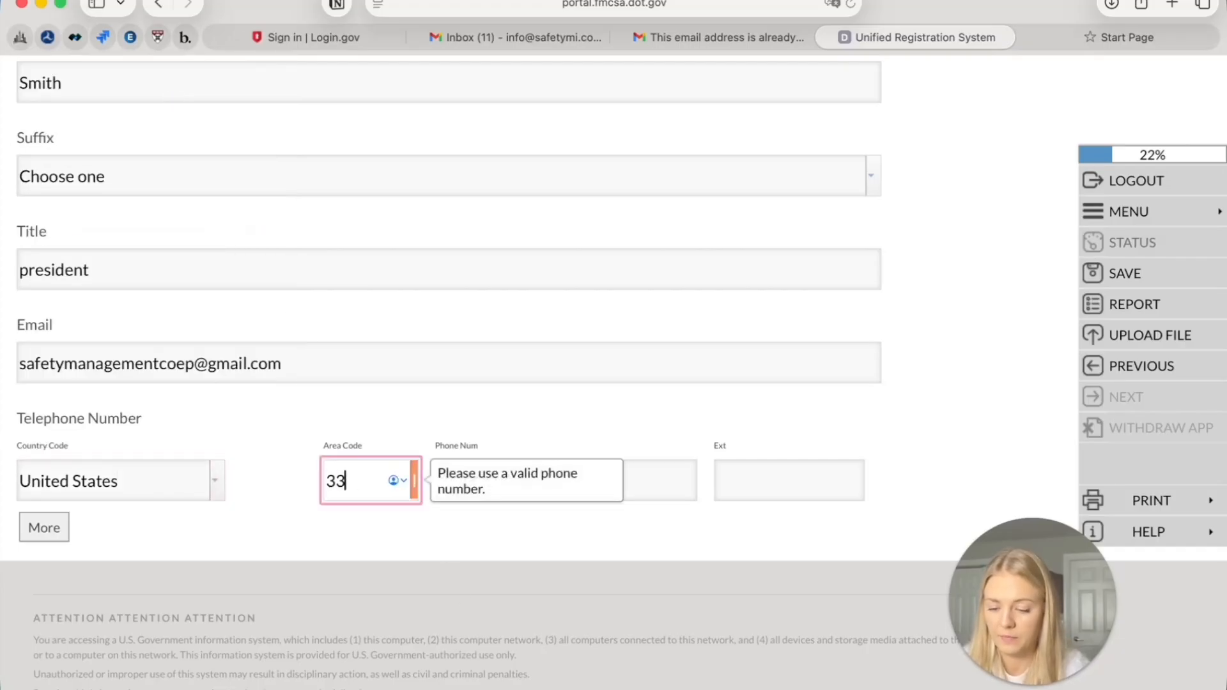
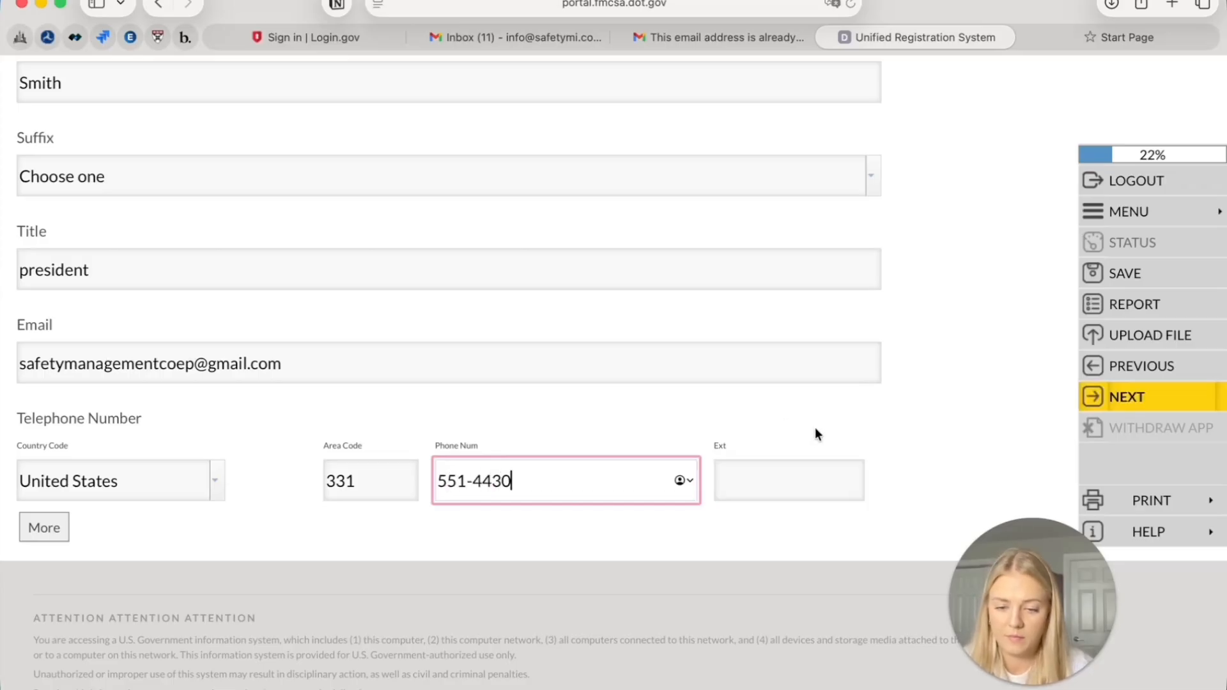
{"action": "left_click", "coordinate": [1112, 405]}
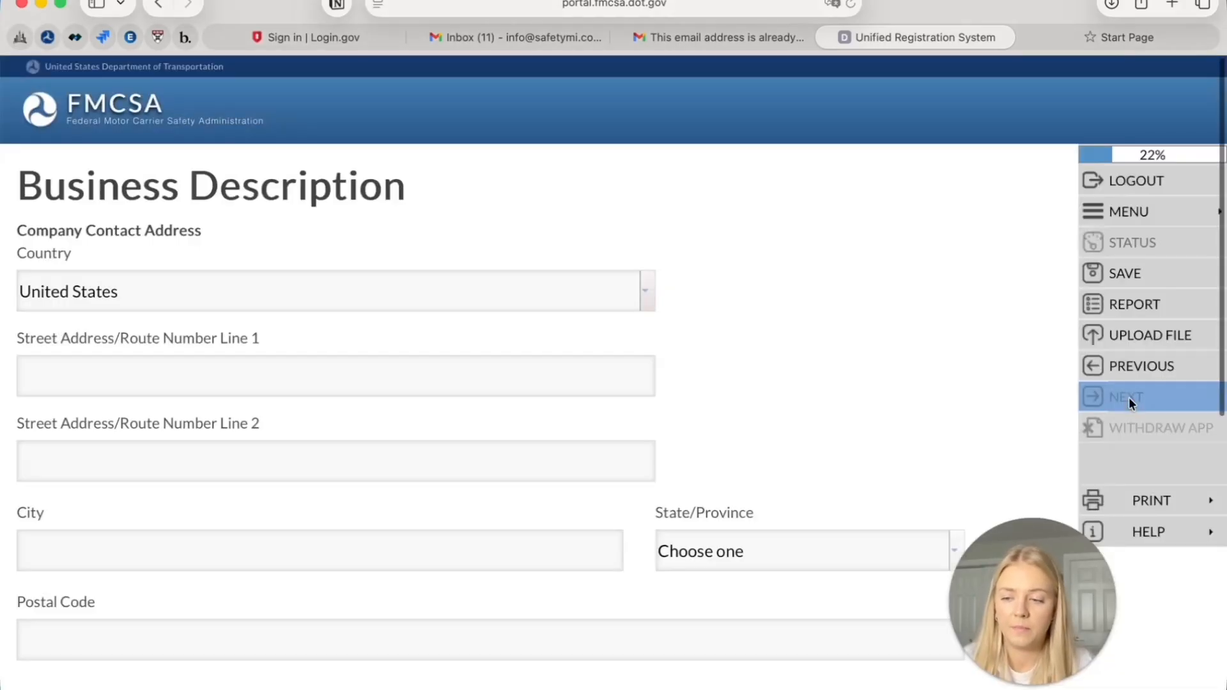
Fill in the street address on Line 1 and the apartment number on Line 2
{"action": "scroll", "coordinate": [190, 319], "scroll_direction": "down", "scroll_amount": 2}
{"action": "left_click", "coordinate": [190, 325]}
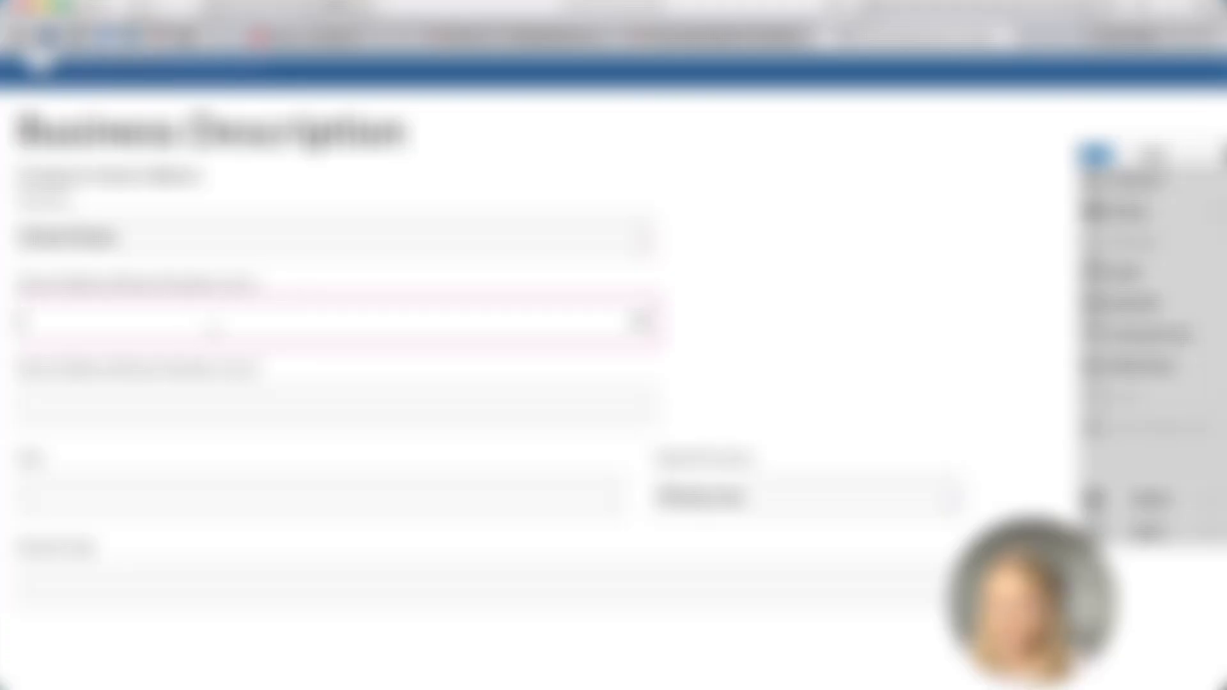
{"action": "type", "text": "12345"}
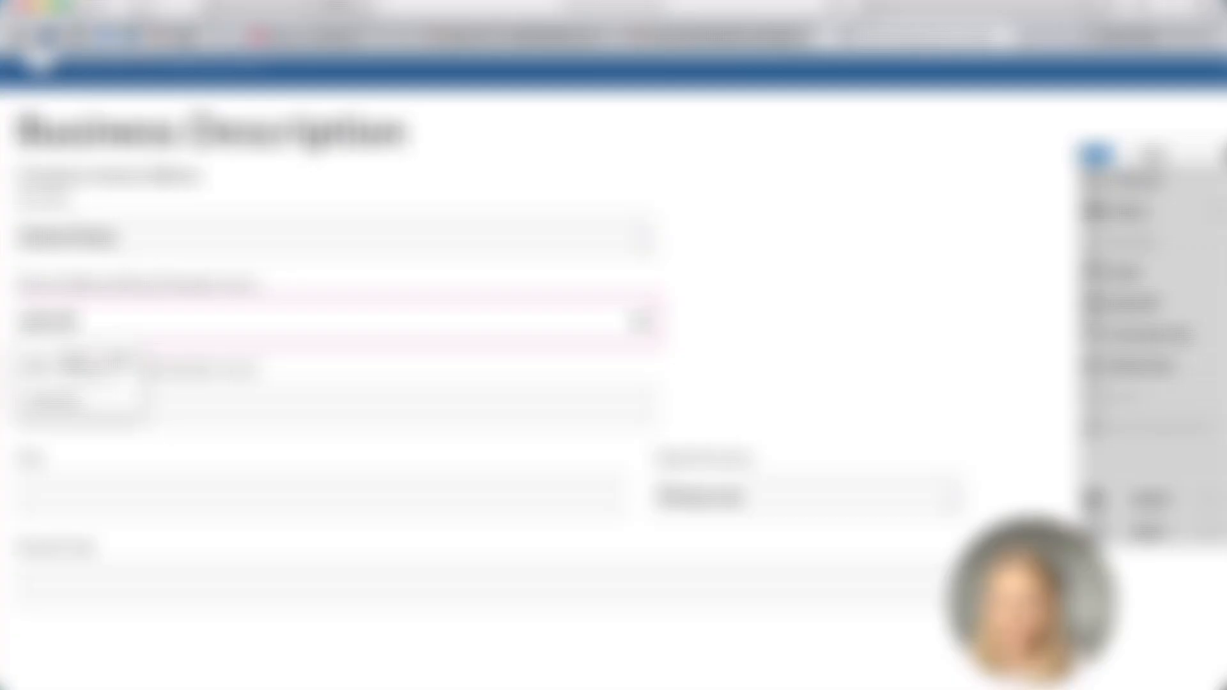
{"action": "type", "text": " Imaginary"}
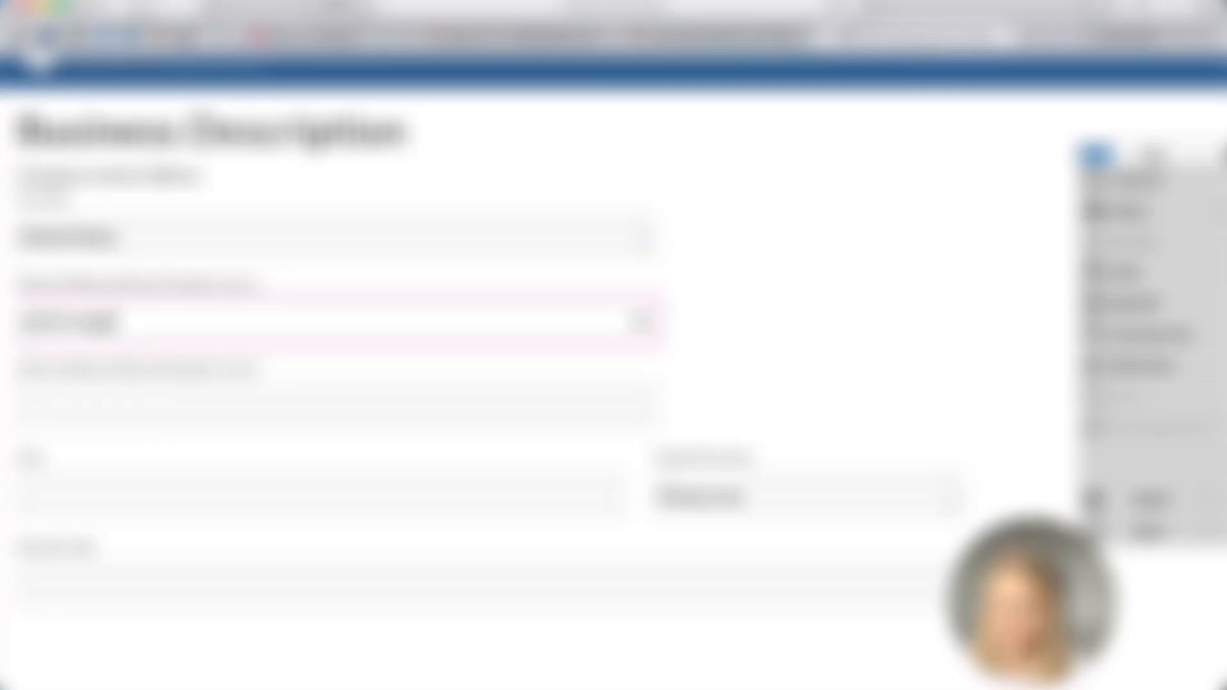
{"action": "key", "text": "BackSpace"}
{"action": "key", "text": "BackSpace"}
{"action": "key", "text": "BackSpace"}
{"action": "key", "text": "BackSpace"}
{"action": "key", "text": "BackSpace"}
{"action": "key", "text": "BackSpace"}
{"action": "key", "text": "BackSpace"}
{"action": "key", "text": "BackSpace"}
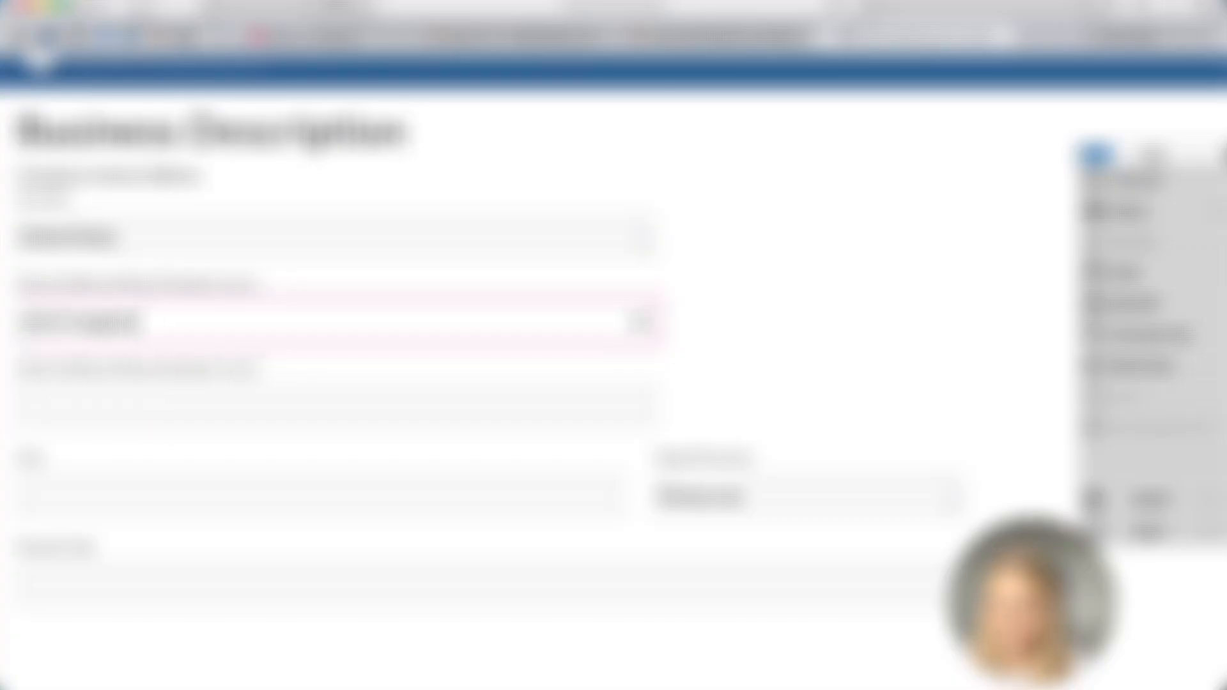
{"action": "type", "text": "maginary Rd"}
{"action": "key", "text": "Tab"}
{"action": "type", "text": "apt 123"}
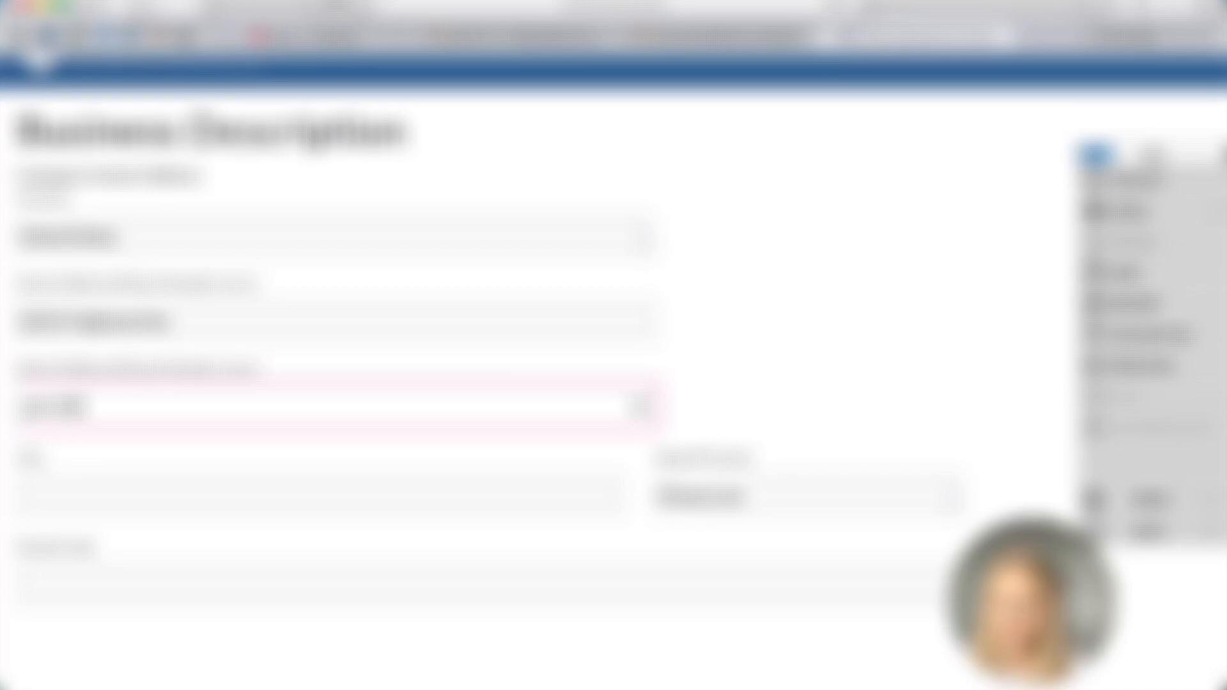
Enter the postal code, choose the dropdown value, save the page and dismiss the notice
{"action": "scroll", "coordinate": [178, 331], "scroll_direction": "down", "scroll_amount": 2}
{"action": "left_click", "coordinate": [441, 442]}
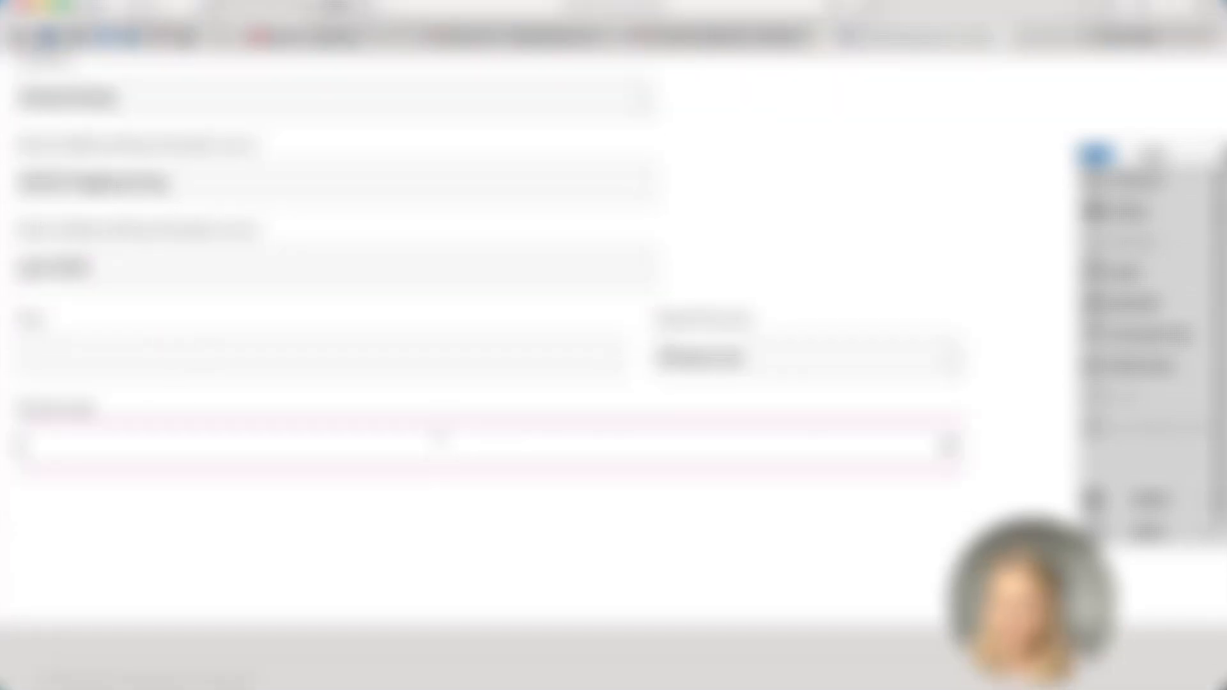
{"action": "type", "text": "5555"}
{"action": "left_click", "coordinate": [735, 361]}
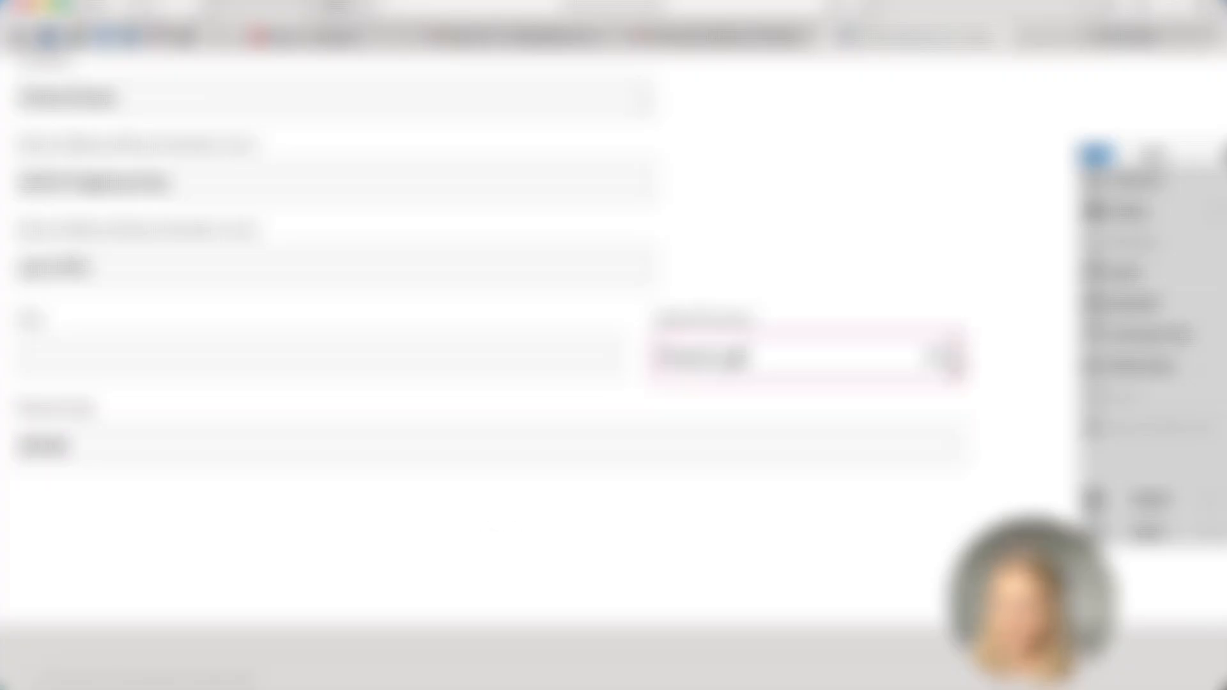
{"action": "key", "text": "shift+Tab"}
{"action": "left_click", "coordinate": [968, 364]}
{"action": "left_click", "coordinate": [955, 363]}
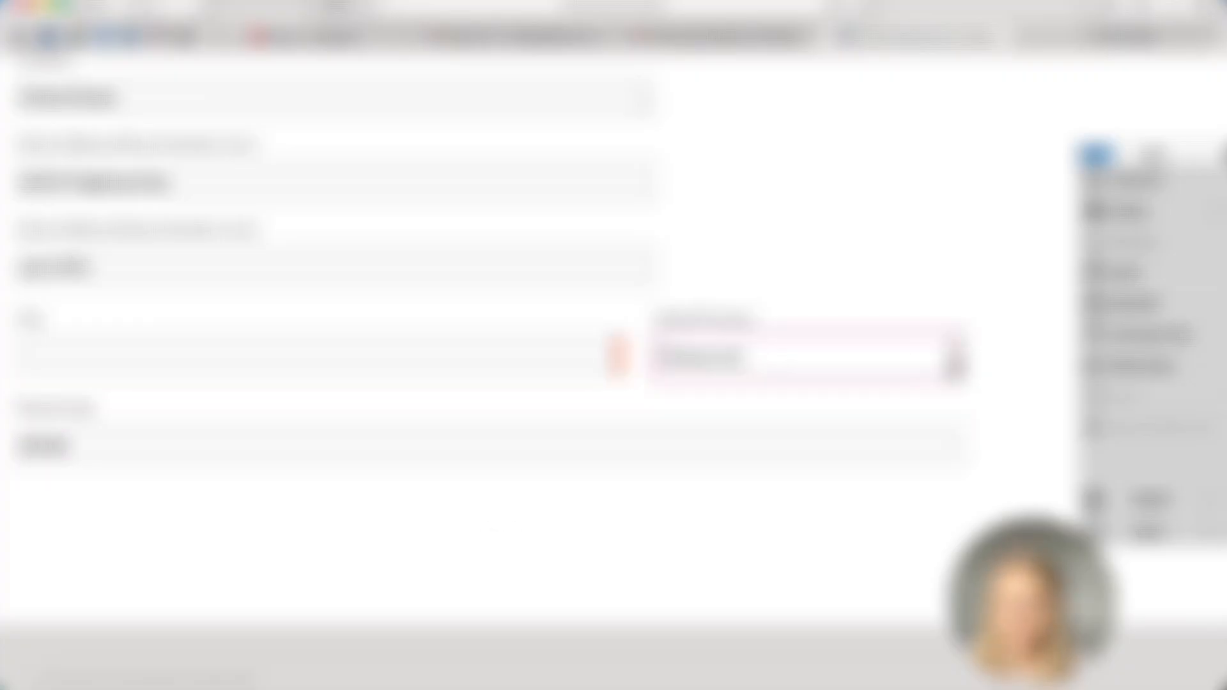
{"action": "scroll", "coordinate": [767, 569], "scroll_direction": "down", "scroll_amount": 3}
{"action": "left_click", "coordinate": [764, 570]}
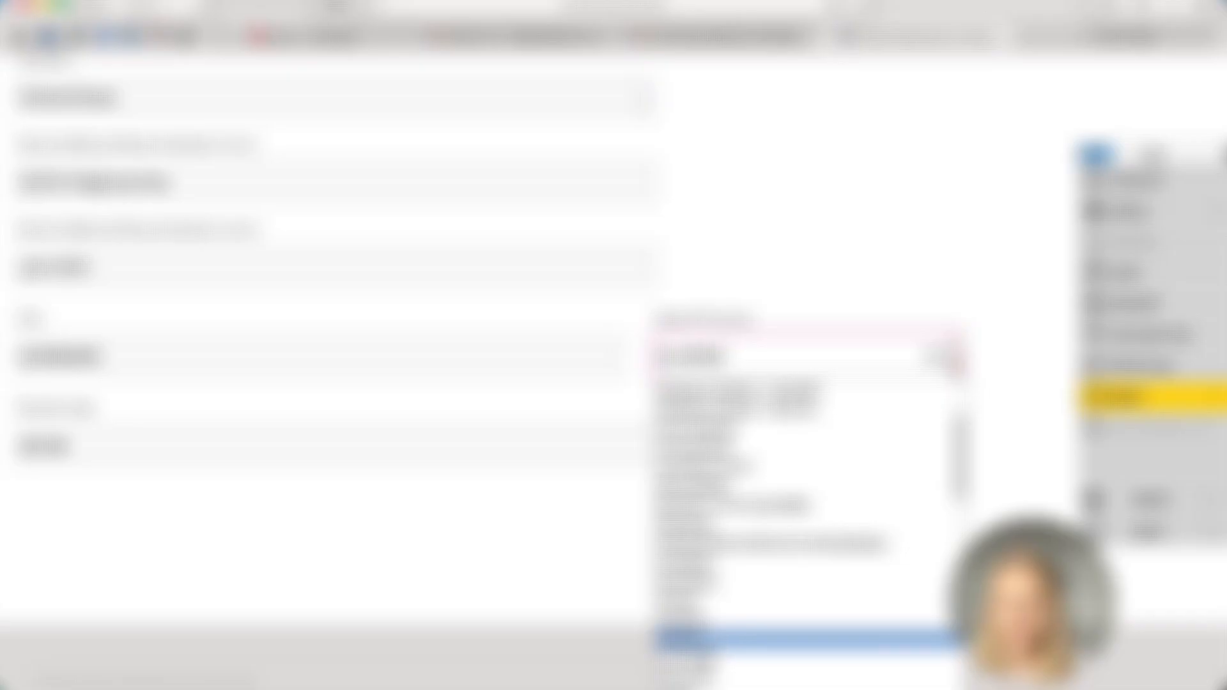
{"action": "left_click", "coordinate": [436, 539]}
{"action": "left_click", "coordinate": [1130, 400]}
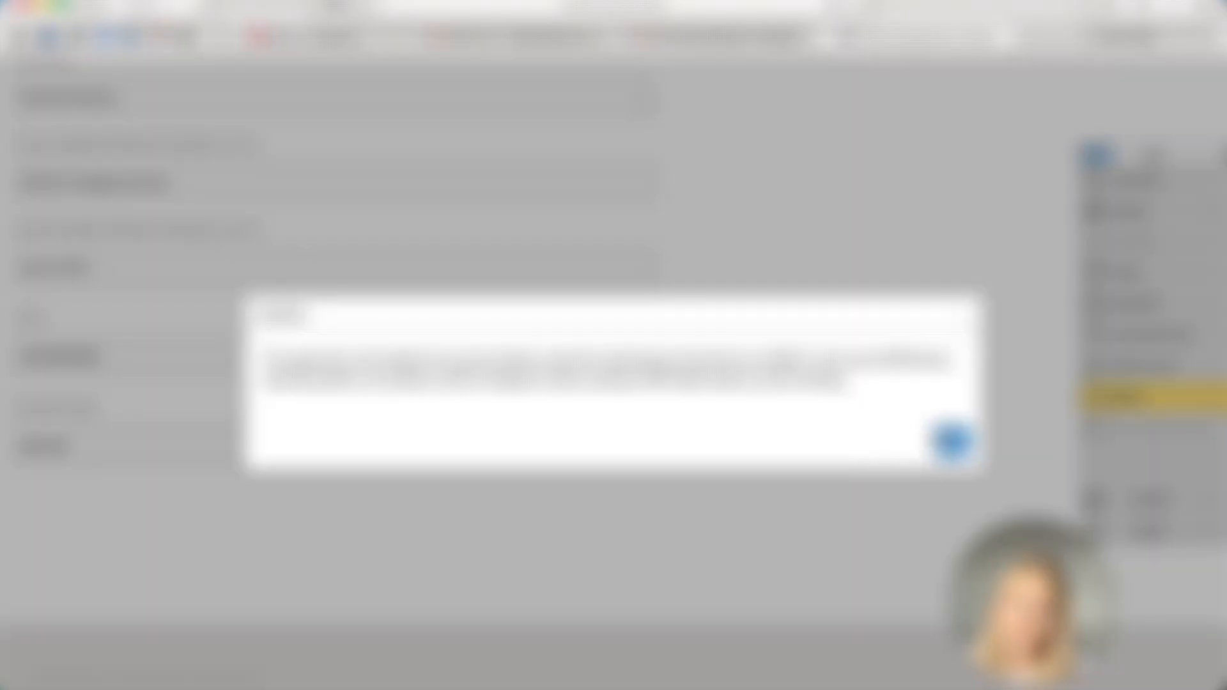
{"action": "left_click", "coordinate": [951, 441]}
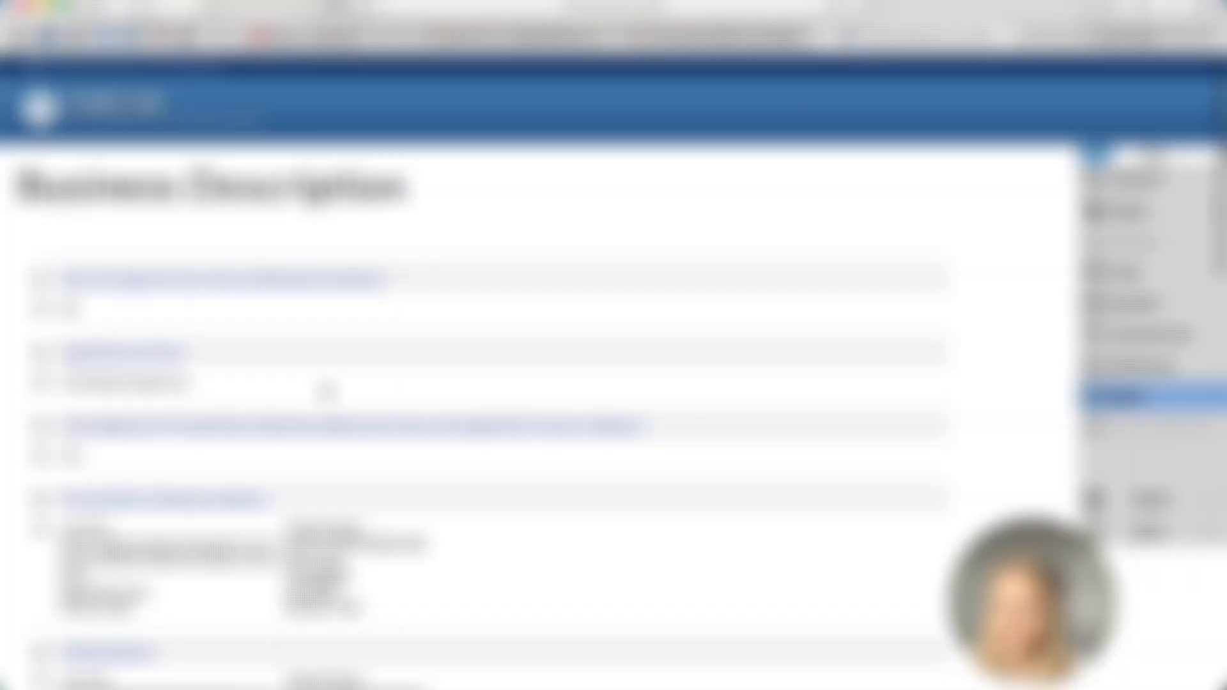
Review the Business Description summary and continue to the Operation Classification page
{"action": "scroll", "coordinate": [326, 393], "scroll_direction": "down", "scroll_amount": 2}
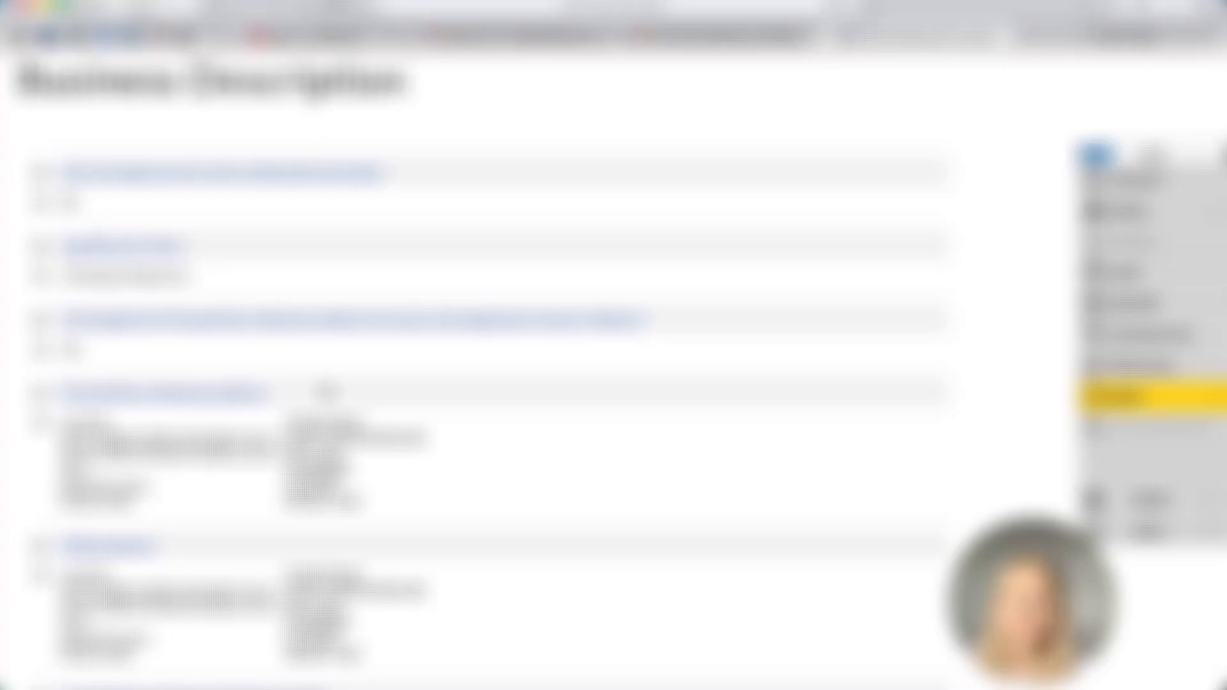
{"action": "scroll", "coordinate": [326, 391], "scroll_direction": "down", "scroll_amount": 3}
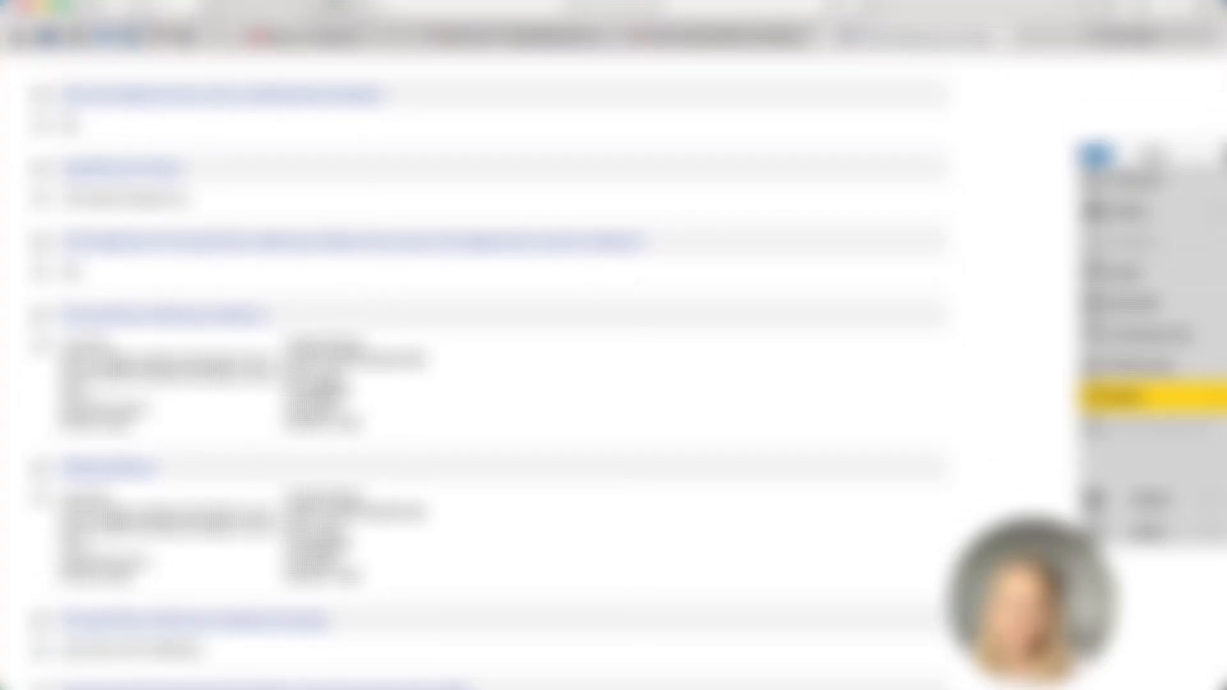
{"action": "scroll", "coordinate": [321, 386], "scroll_direction": "up", "scroll_amount": 3}
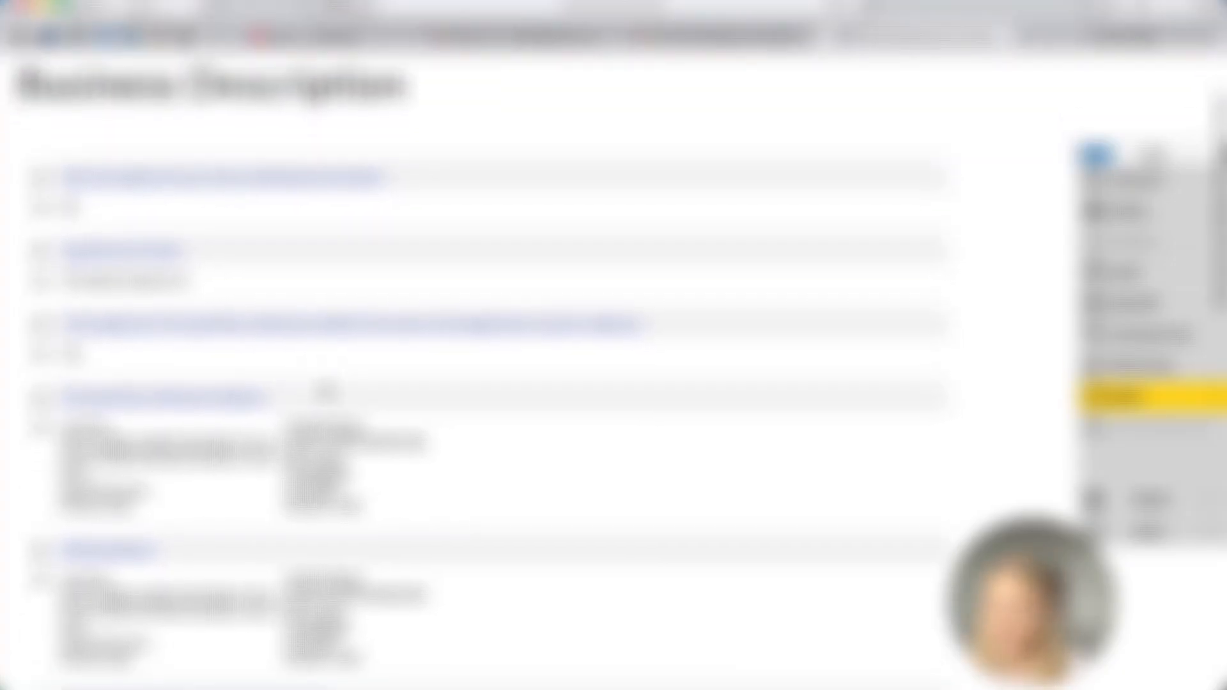
{"action": "scroll", "coordinate": [326, 391], "scroll_direction": "down", "scroll_amount": 8}
{"action": "scroll", "coordinate": [326, 392], "scroll_direction": "down", "scroll_amount": 5}
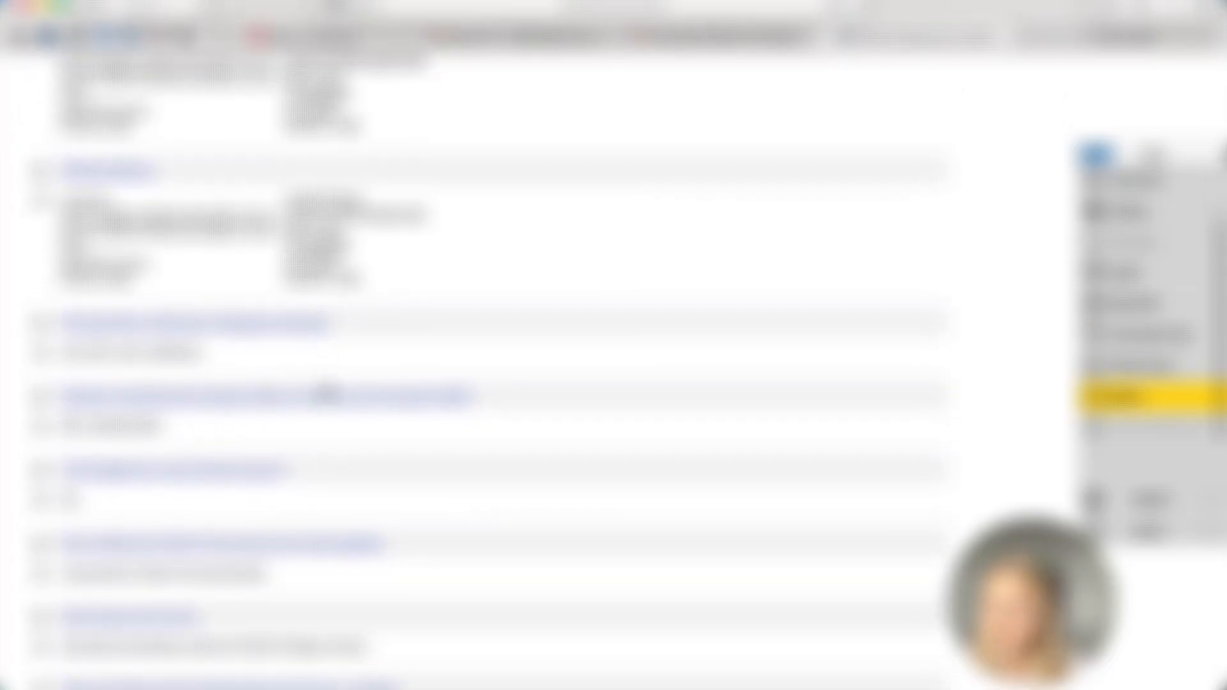
{"action": "scroll", "coordinate": [324, 390], "scroll_direction": "down", "scroll_amount": 4}
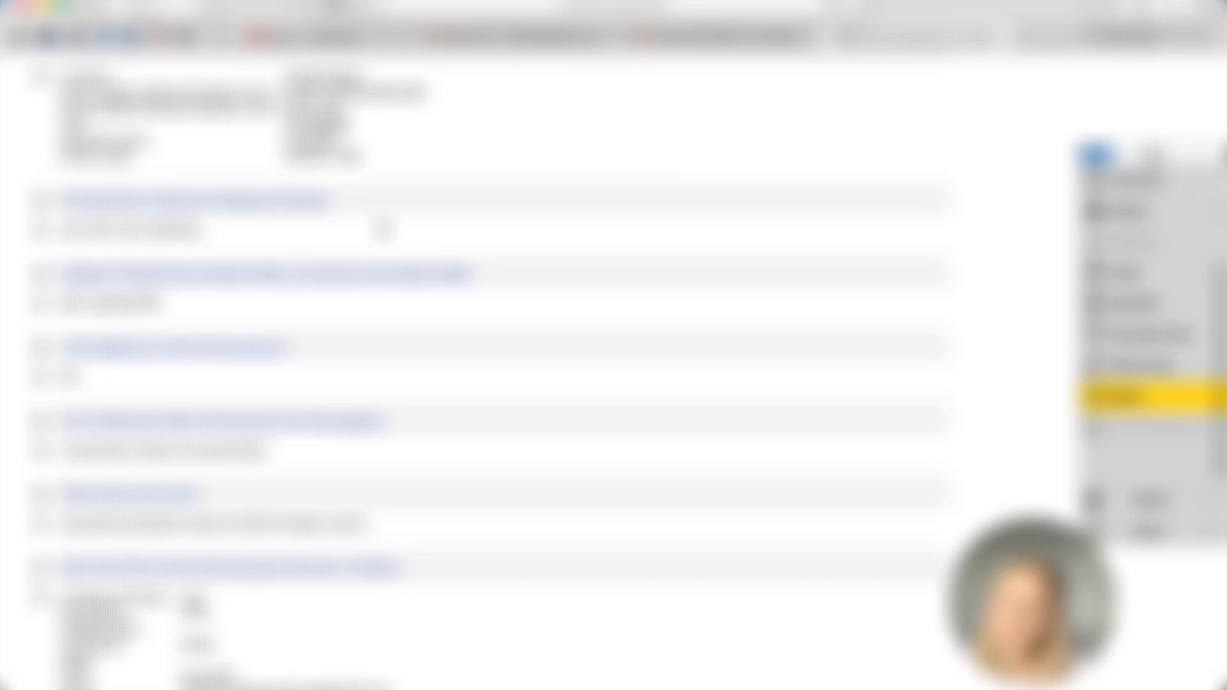
{"action": "scroll", "coordinate": [381, 231], "scroll_direction": "down", "scroll_amount": 3}
{"action": "scroll", "coordinate": [382, 230], "scroll_direction": "down", "scroll_amount": 5}
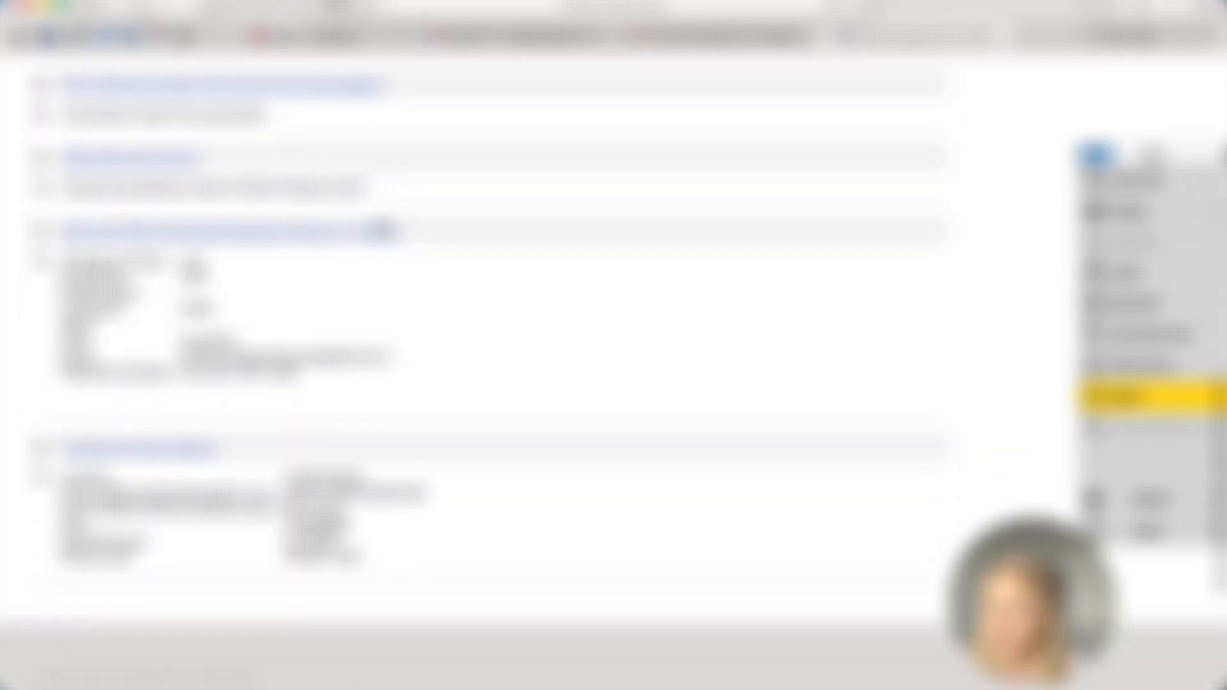
{"action": "left_click", "coordinate": [1137, 398]}
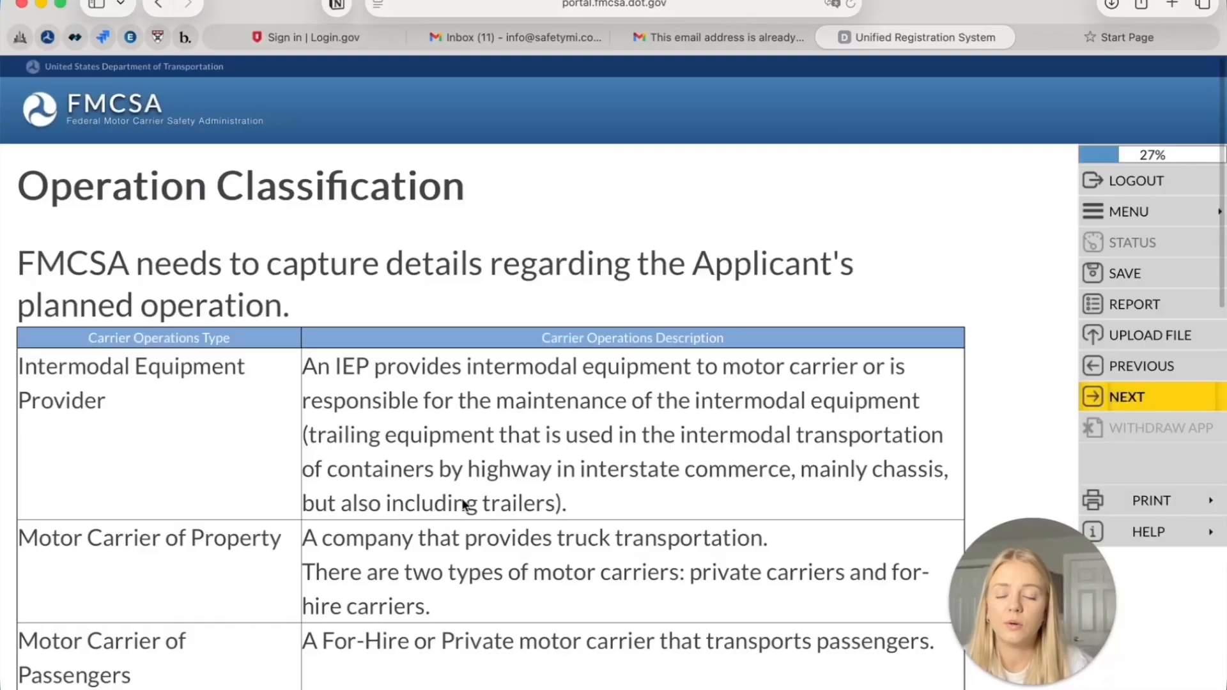
Look over the carrier types (Motor Carrier of Property, Broker, Freight Forwarder) and proceed
{"action": "scroll", "coordinate": [463, 506], "scroll_direction": "down", "scroll_amount": 2}
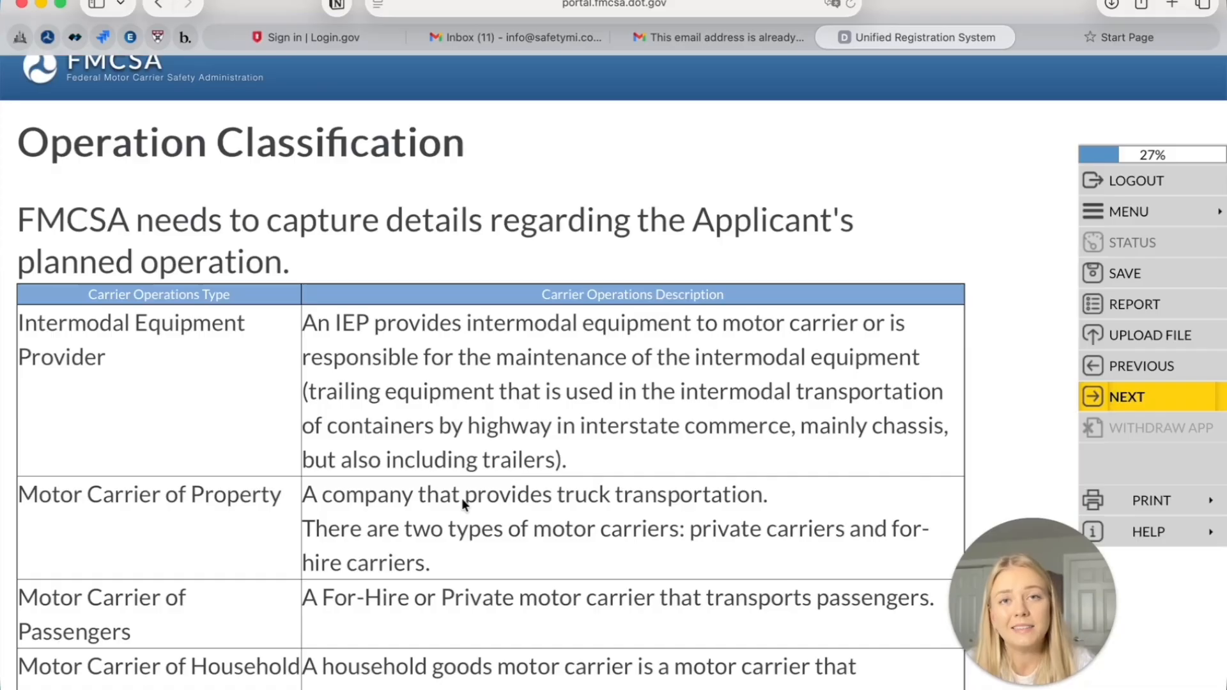
{"action": "scroll", "coordinate": [470, 482], "scroll_direction": "down", "scroll_amount": 8}
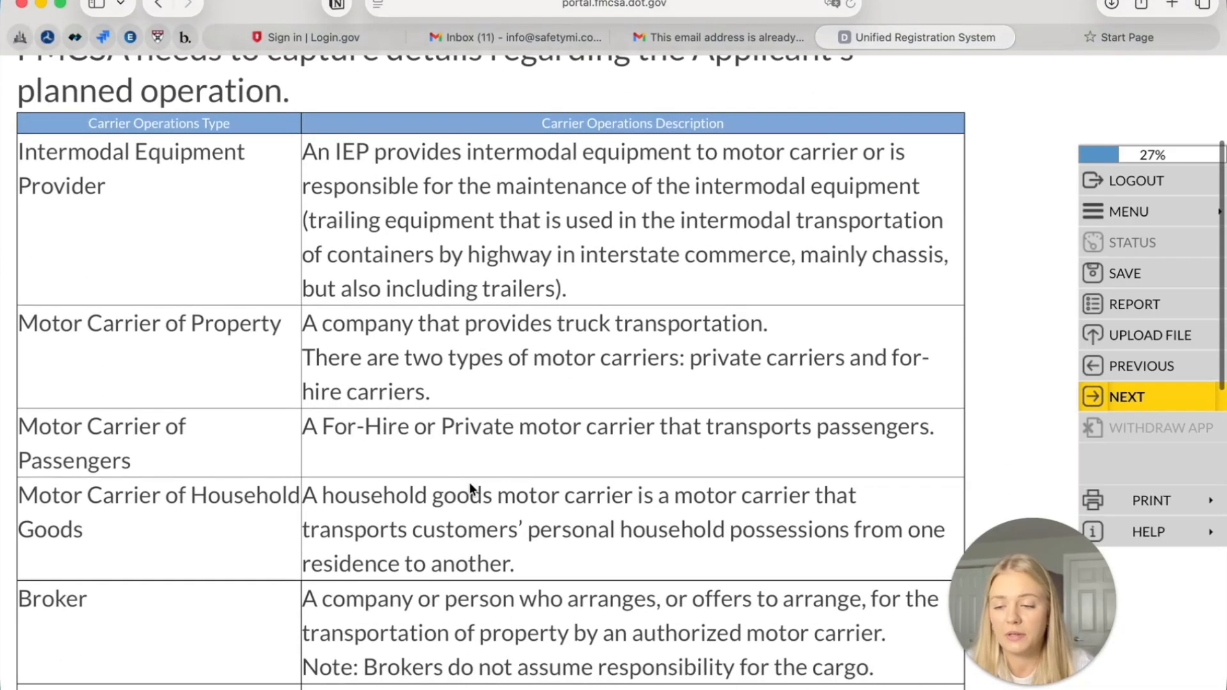
{"action": "scroll", "coordinate": [469, 488], "scroll_direction": "down", "scroll_amount": 3}
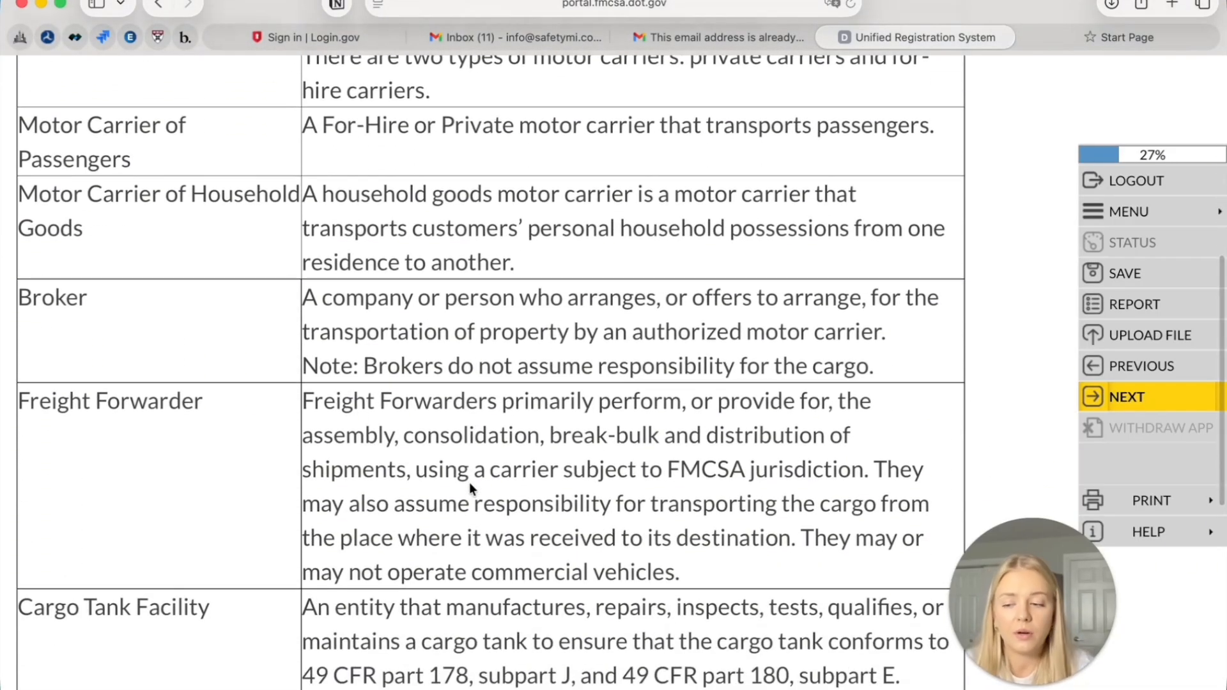
{"action": "scroll", "coordinate": [469, 489], "scroll_direction": "down", "scroll_amount": 2}
{"action": "scroll", "coordinate": [469, 486], "scroll_direction": "down", "scroll_amount": 5}
{"action": "scroll", "coordinate": [470, 486], "scroll_direction": "up", "scroll_amount": 12}
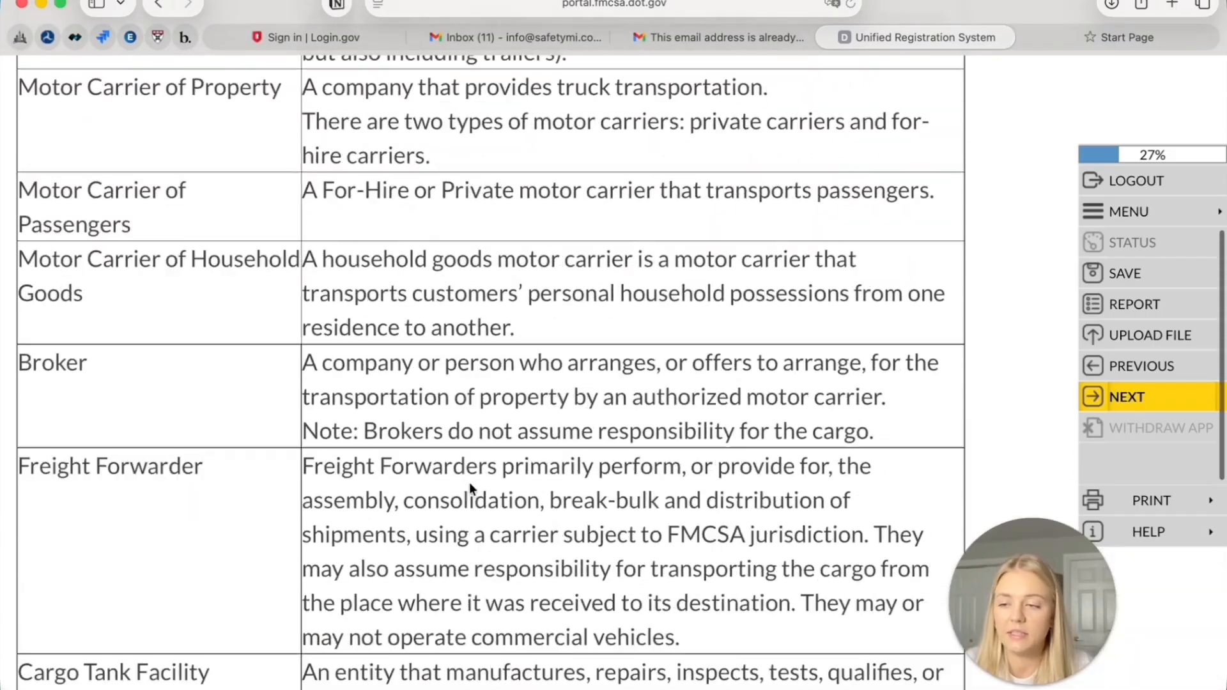
{"action": "scroll", "coordinate": [467, 492], "scroll_direction": "up", "scroll_amount": 1}
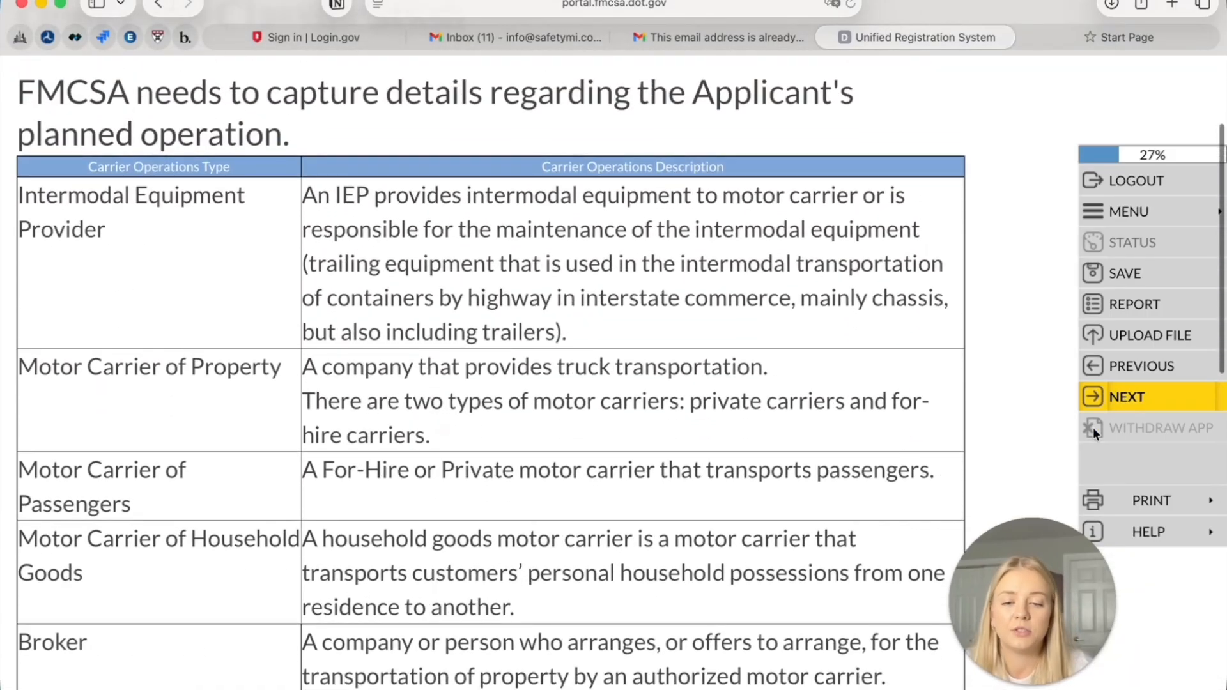
{"action": "left_click", "coordinate": [1158, 398]}
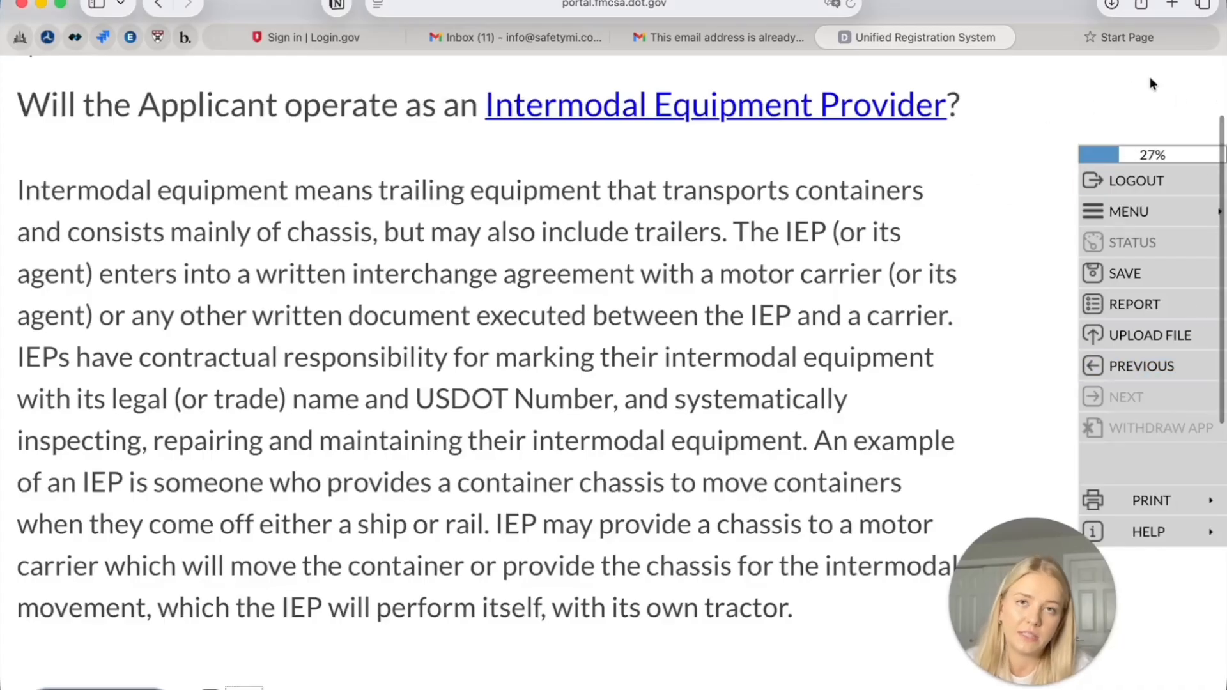
Mark No for the Intermodal Equipment Provider question and save the answer
{"action": "scroll", "coordinate": [604, 229], "scroll_direction": "up", "scroll_amount": 3}
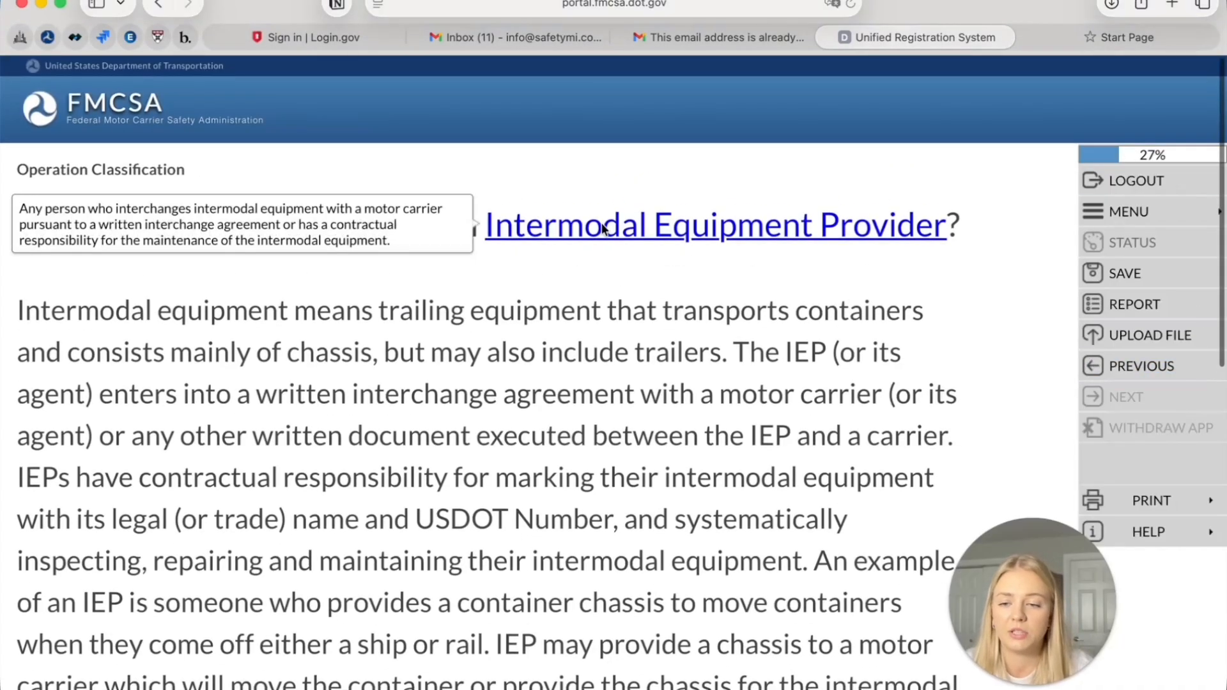
{"action": "mouse_move", "coordinate": [638, 212]}
{"action": "scroll", "coordinate": [508, 446], "scroll_direction": "down", "scroll_amount": 5}
{"action": "scroll", "coordinate": [508, 446], "scroll_direction": "down", "scroll_amount": 3}
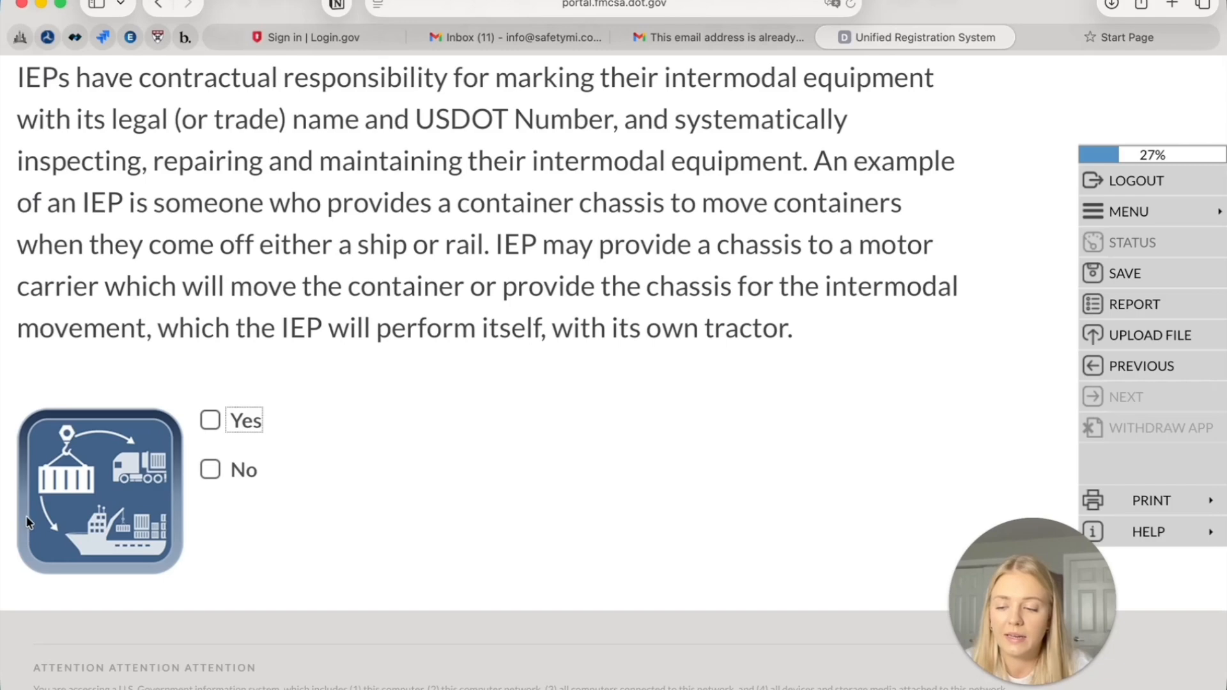
{"action": "left_click", "coordinate": [41, 688]}
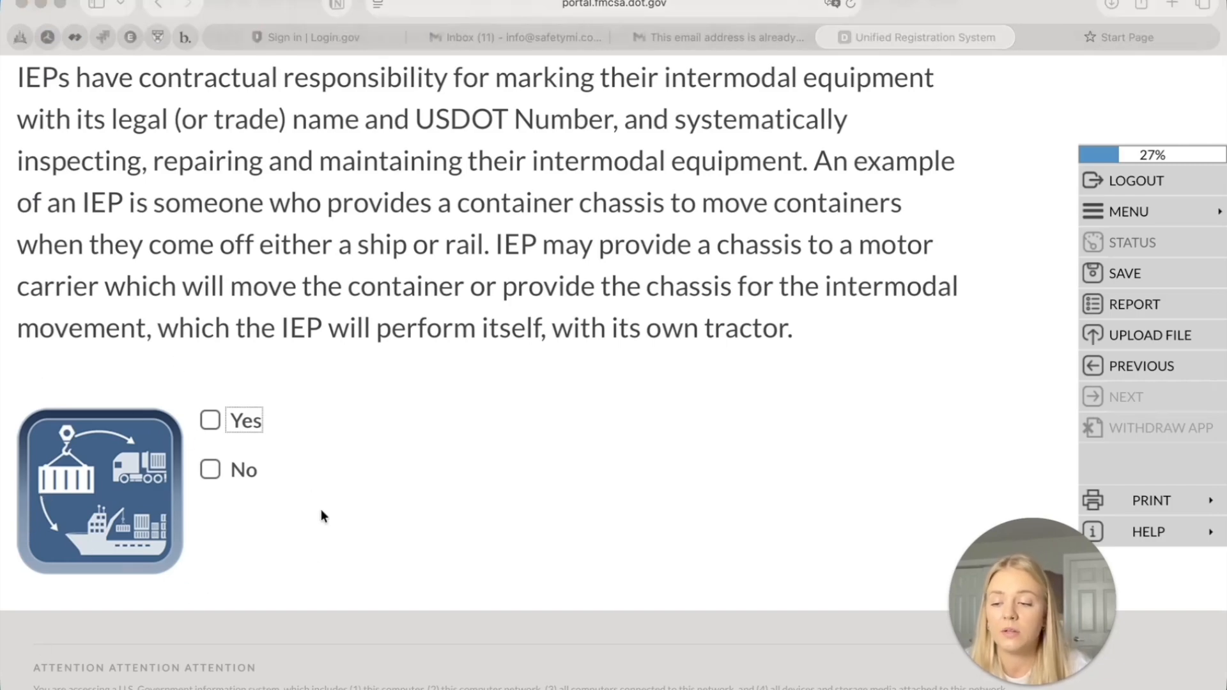
{"action": "scroll", "coordinate": [111, 486], "scroll_direction": "up", "scroll_amount": 1}
{"action": "left_click", "coordinate": [213, 556]}
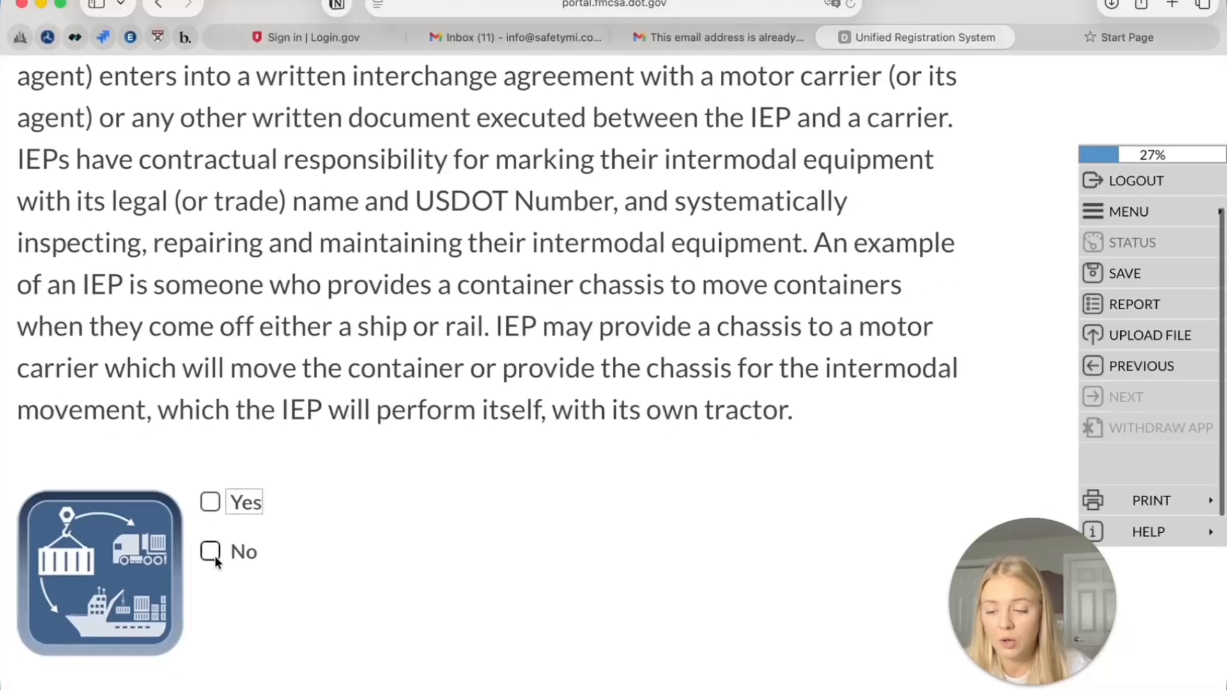
{"action": "scroll", "coordinate": [215, 556], "scroll_direction": "down", "scroll_amount": 1}
{"action": "scroll", "coordinate": [215, 556], "scroll_direction": "down", "scroll_amount": 1}
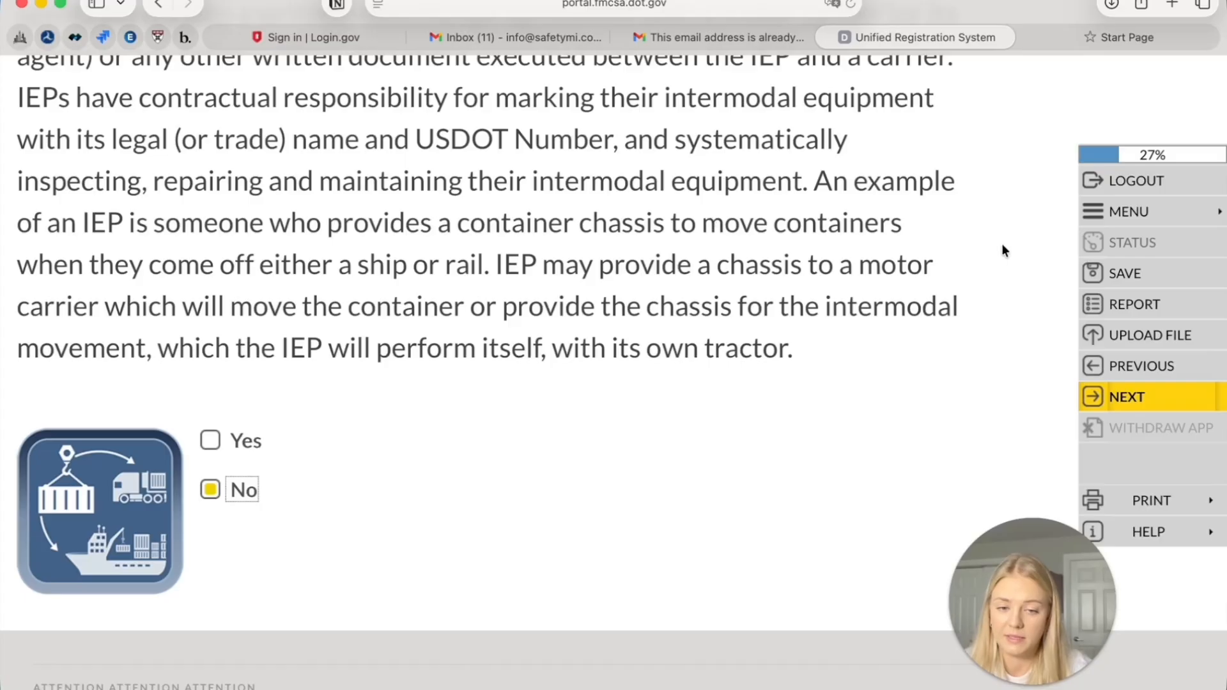
{"action": "left_click", "coordinate": [1097, 390]}
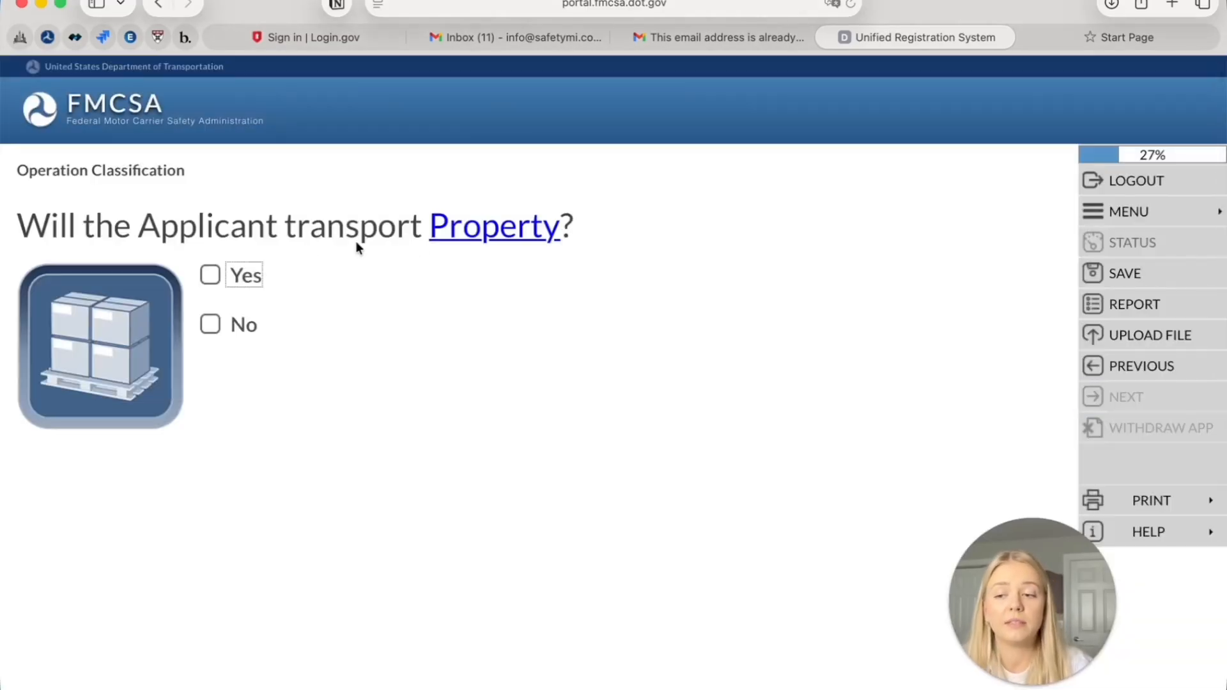
Answer Yes to transporting Property and Yes to receiving compensation, saving each answer
{"action": "left_click", "coordinate": [208, 279]}
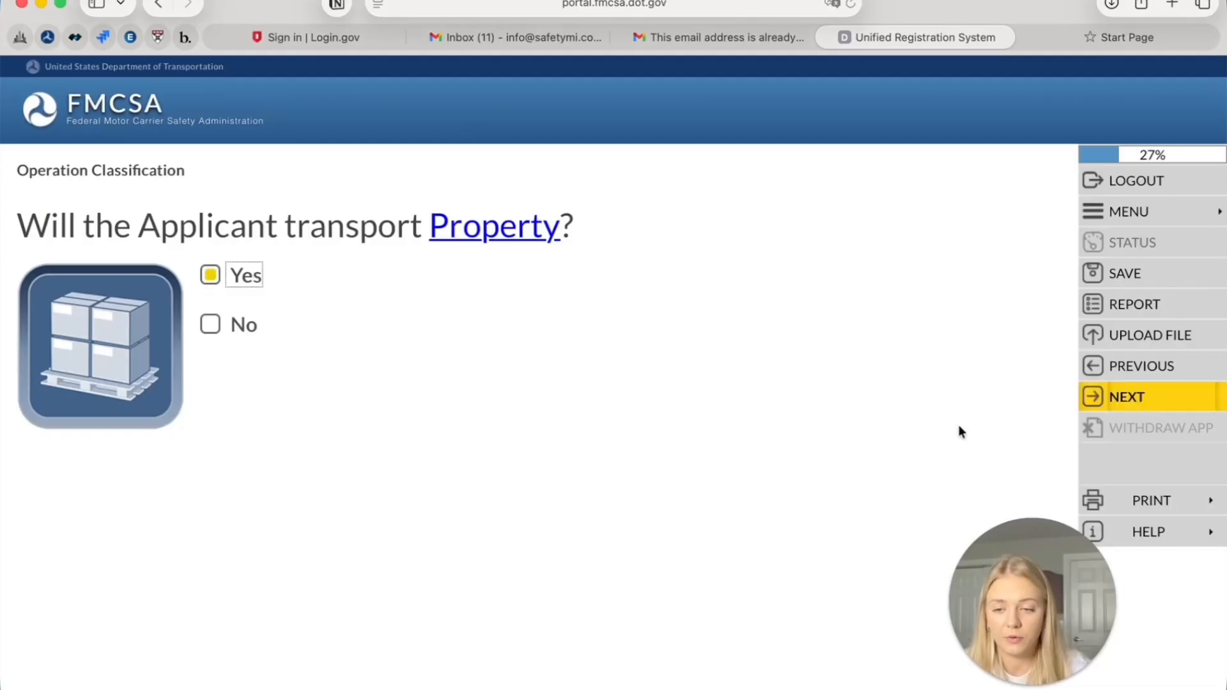
{"action": "left_click", "coordinate": [1097, 396]}
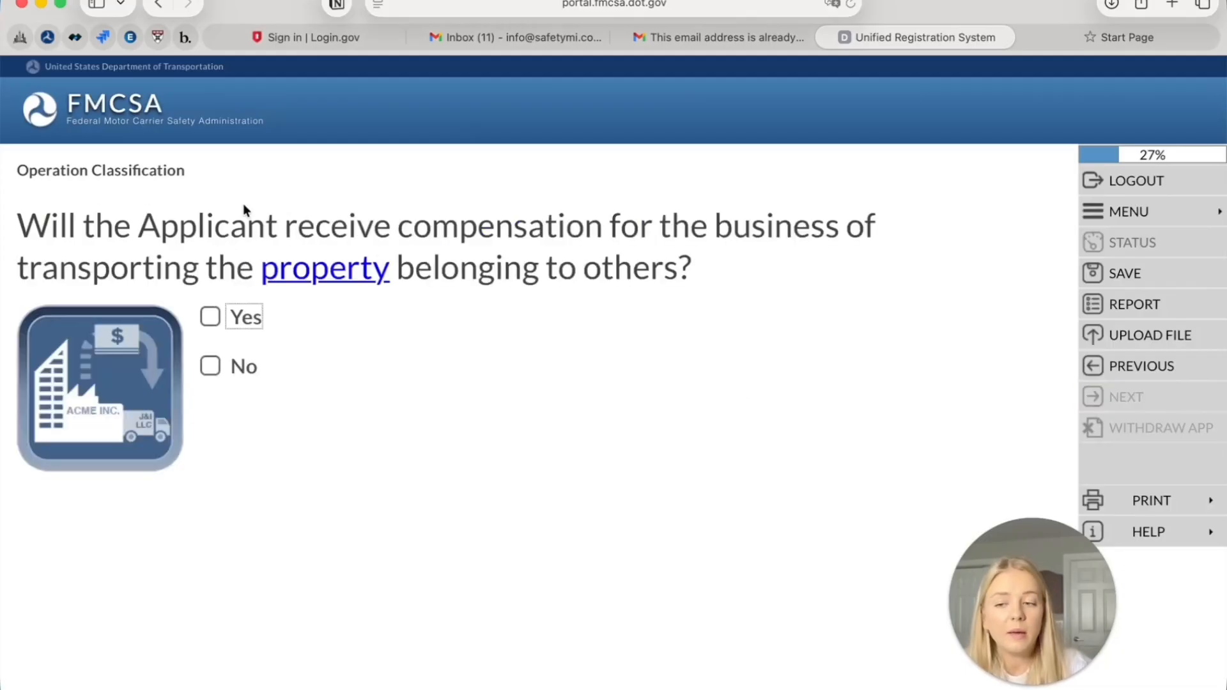
{"action": "left_click", "coordinate": [210, 317]}
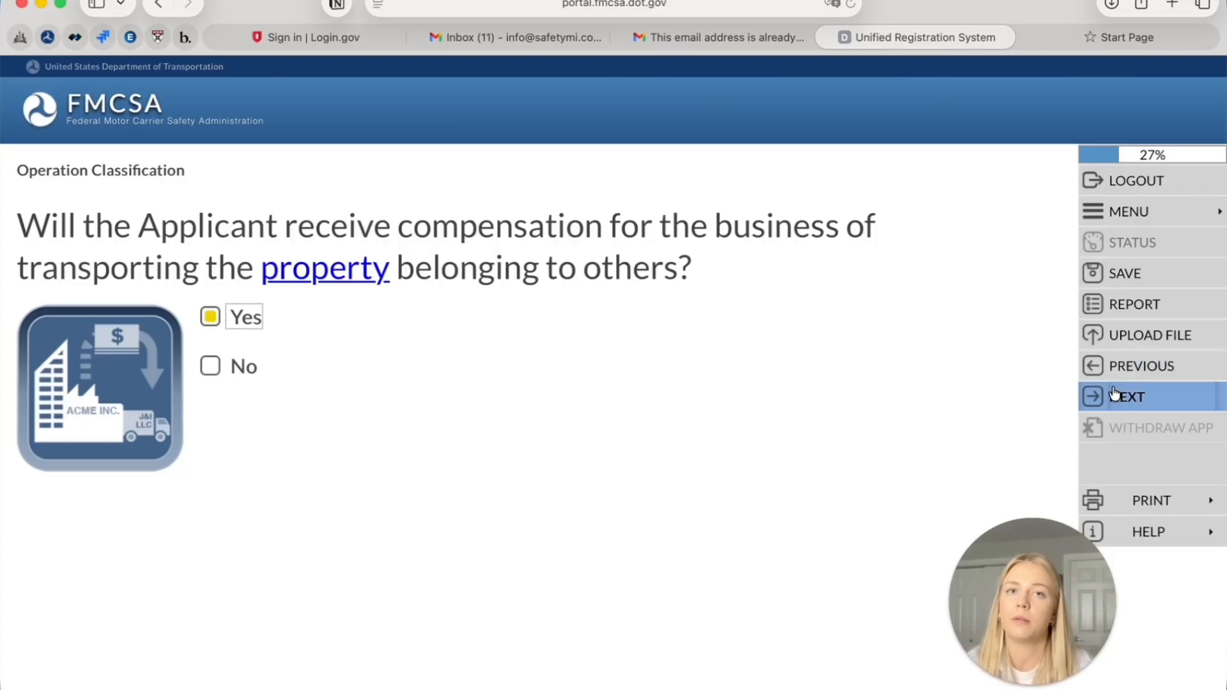
{"action": "left_click", "coordinate": [1140, 399]}
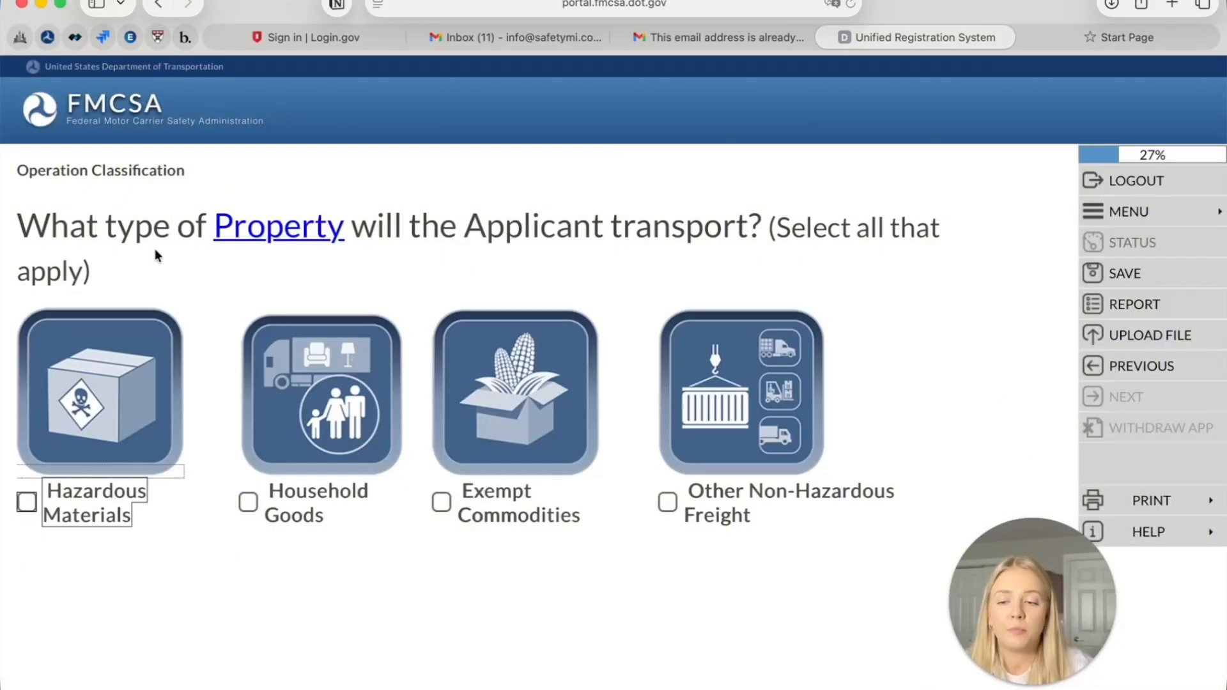
Select Other Non-Hazardous Freight as the only property type and save
{"action": "mouse_move", "coordinate": [164, 400]}
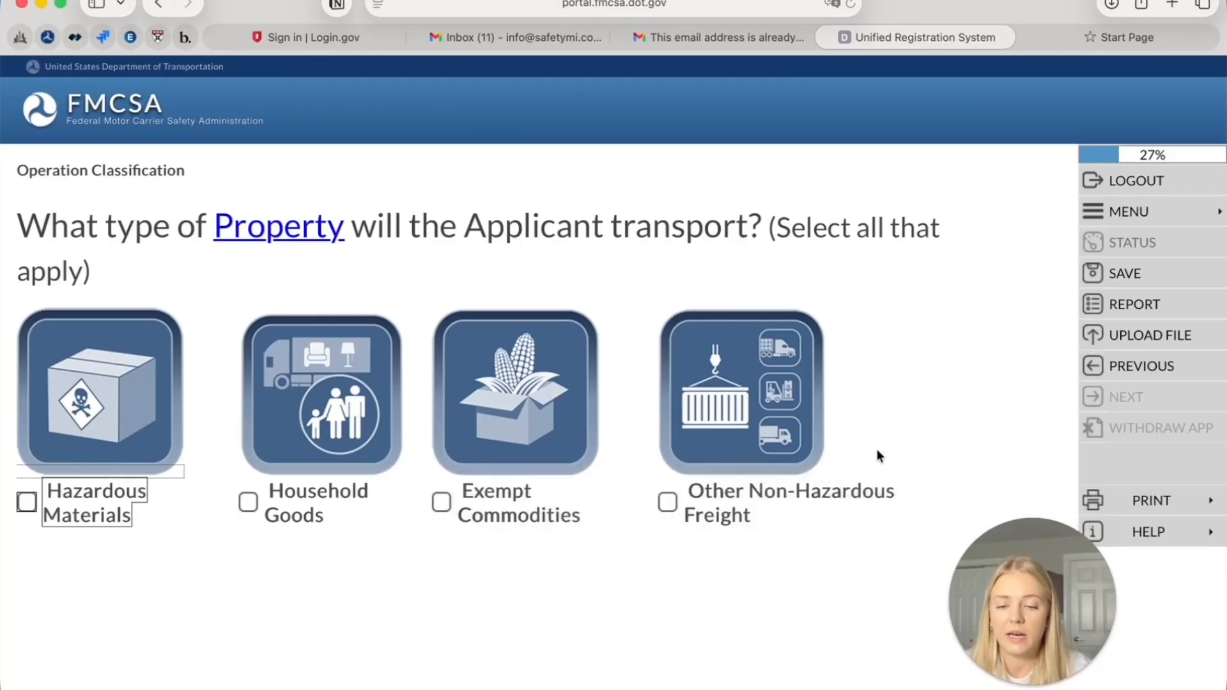
{"action": "left_click", "coordinate": [724, 511]}
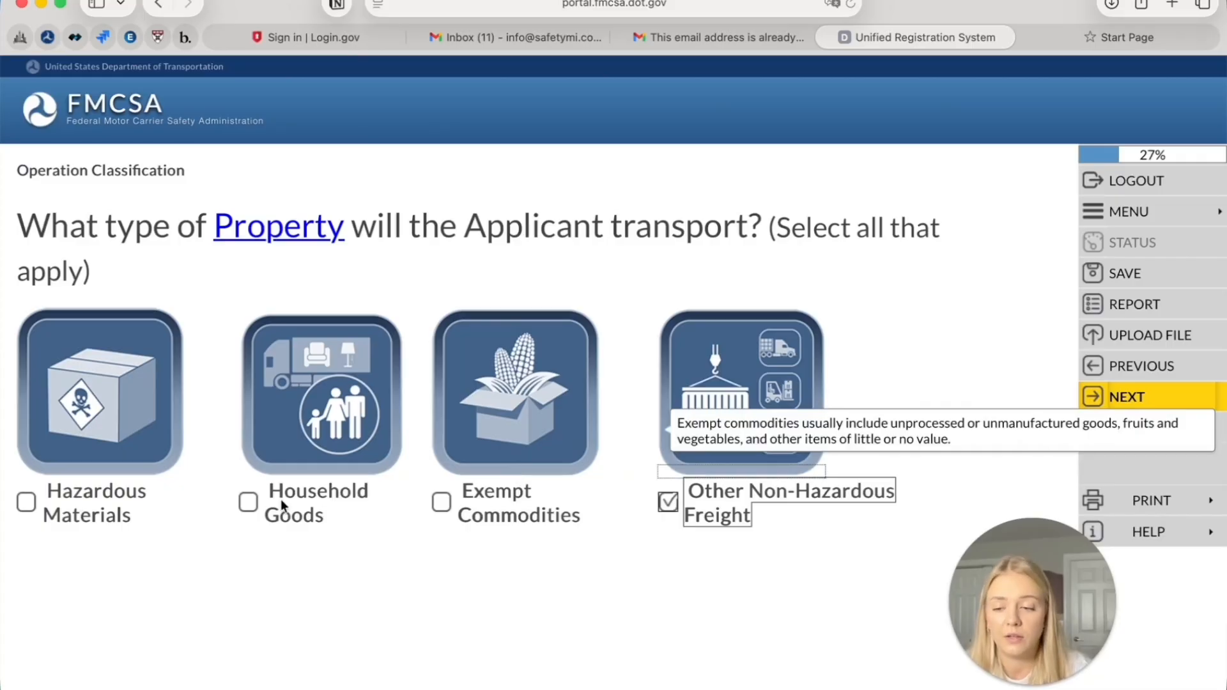
{"action": "mouse_move", "coordinate": [278, 515]}
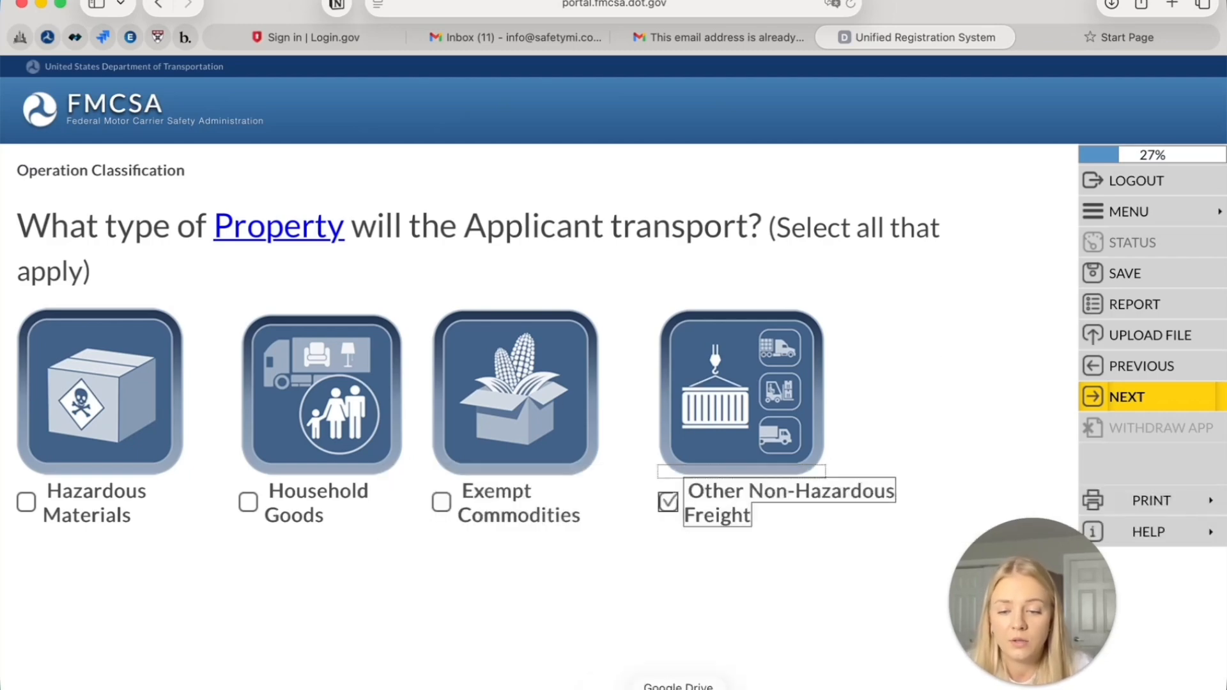
{"action": "left_click", "coordinate": [1128, 406]}
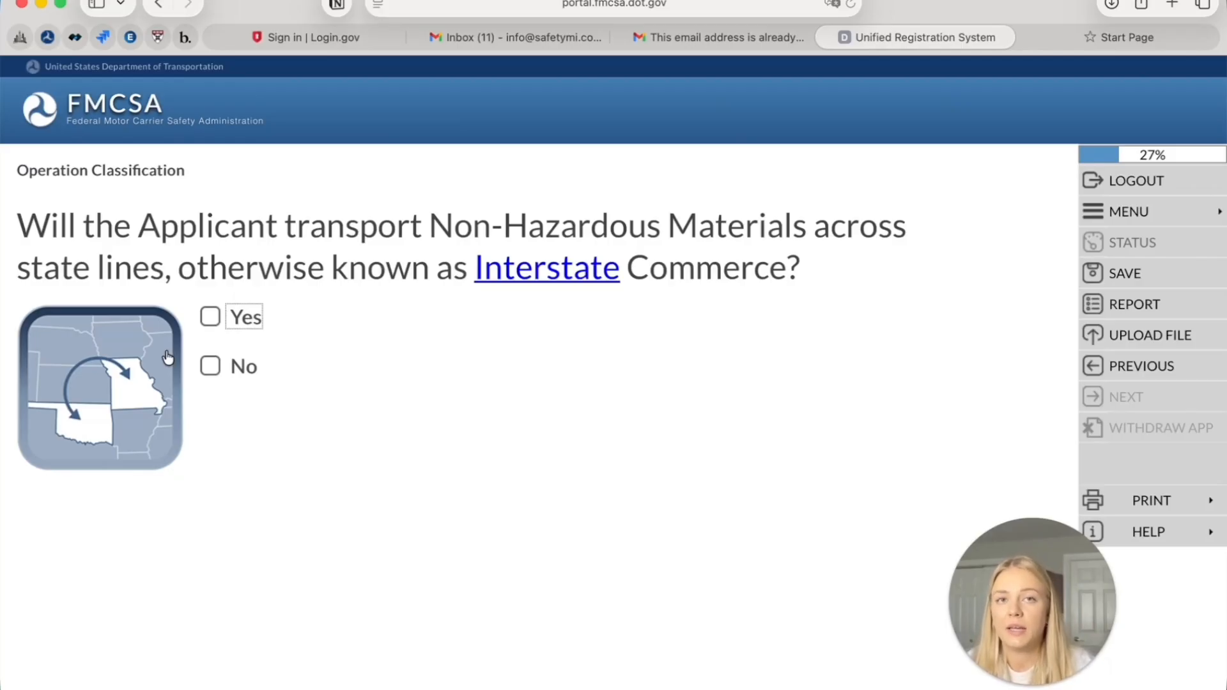
Answer Yes to interstate commerce, keep No for own property, and No for passengers
{"action": "left_click", "coordinate": [210, 318]}
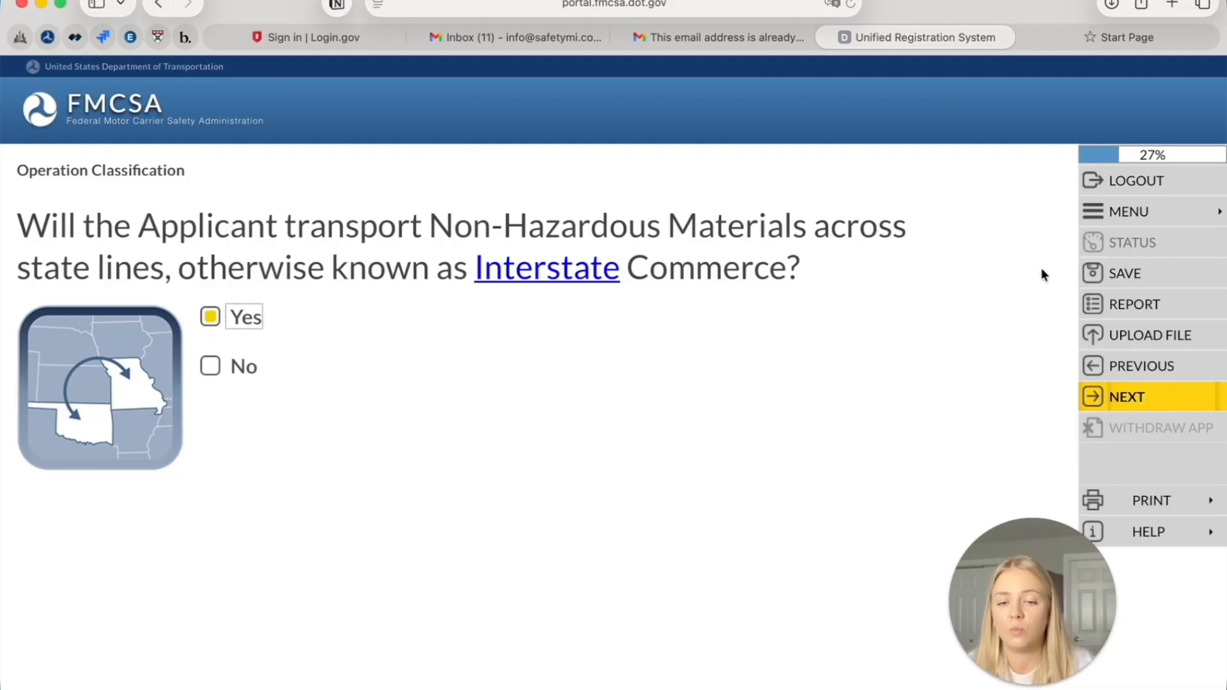
{"action": "left_click", "coordinate": [1124, 390]}
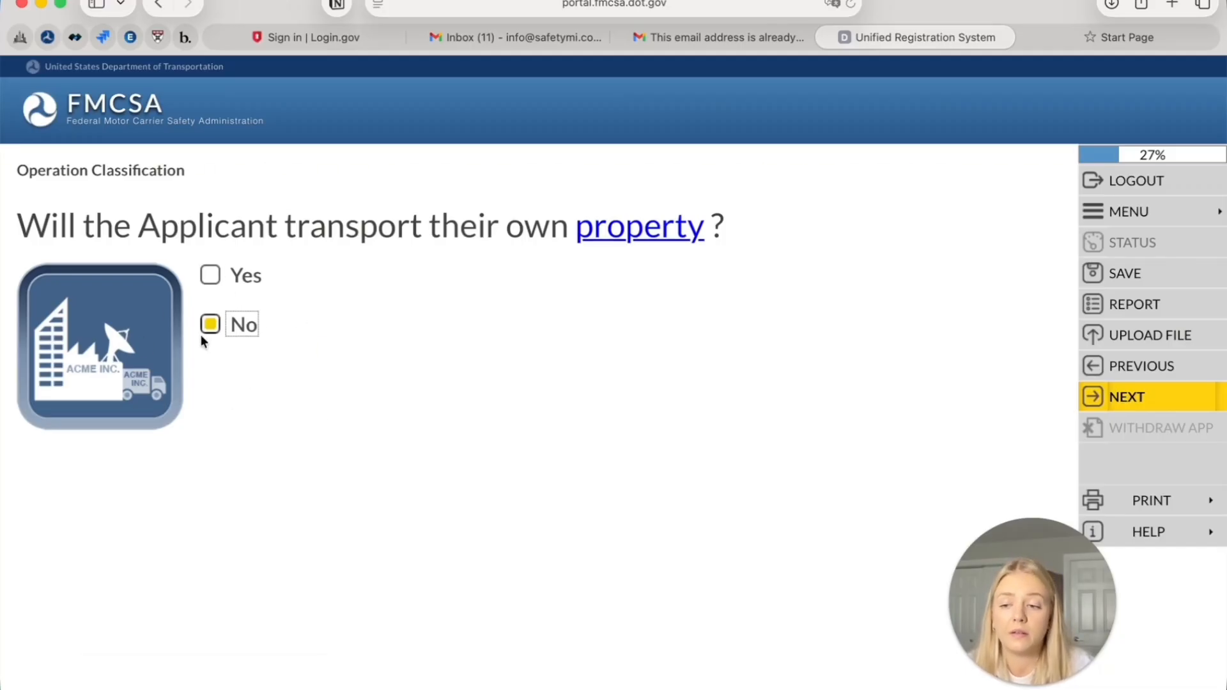
{"action": "left_click", "coordinate": [1178, 401]}
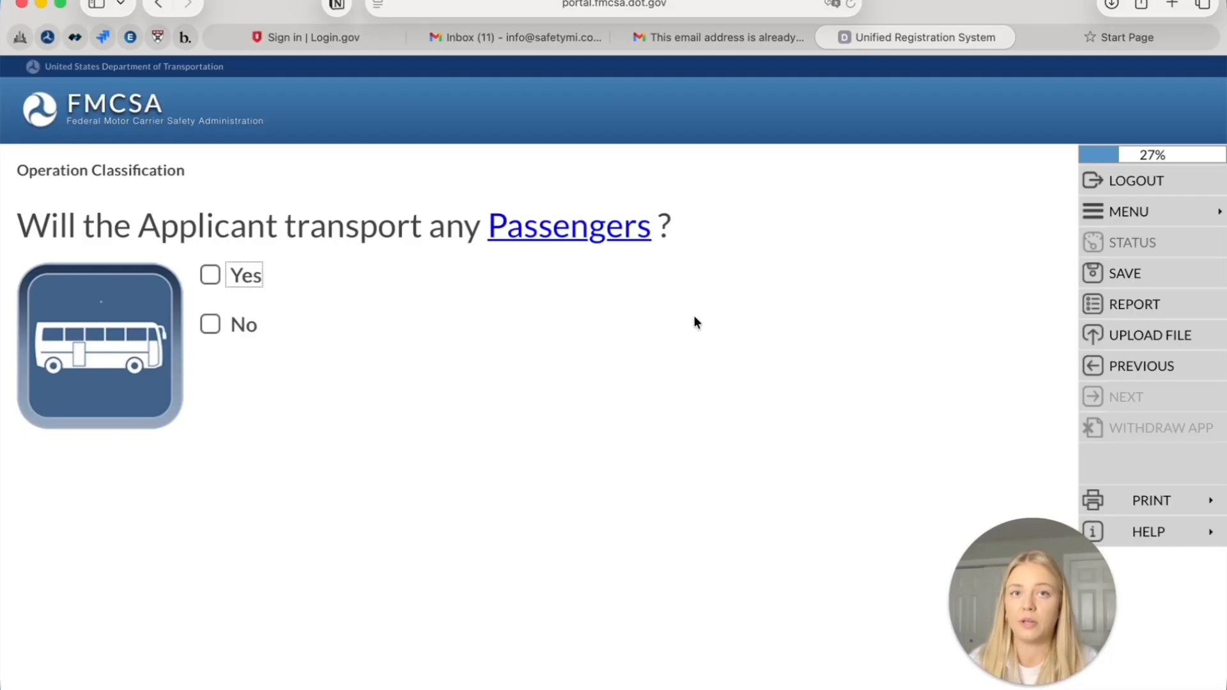
{"action": "left_click", "coordinate": [210, 324]}
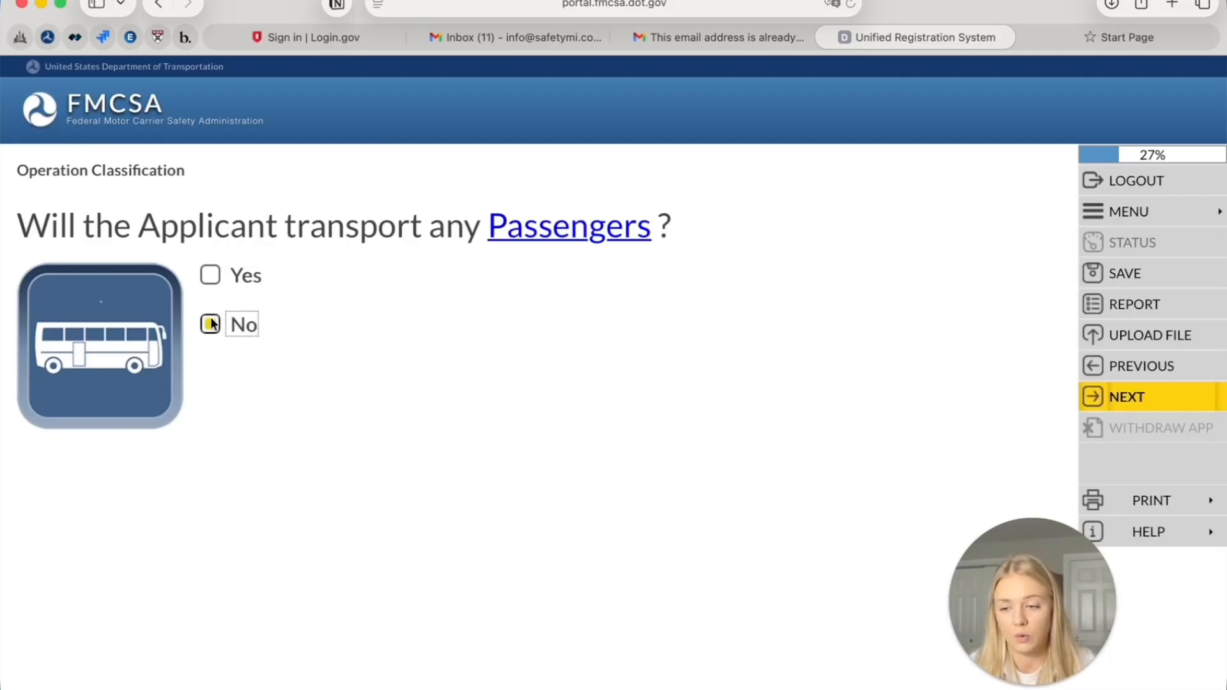
{"action": "left_click", "coordinate": [1162, 404]}
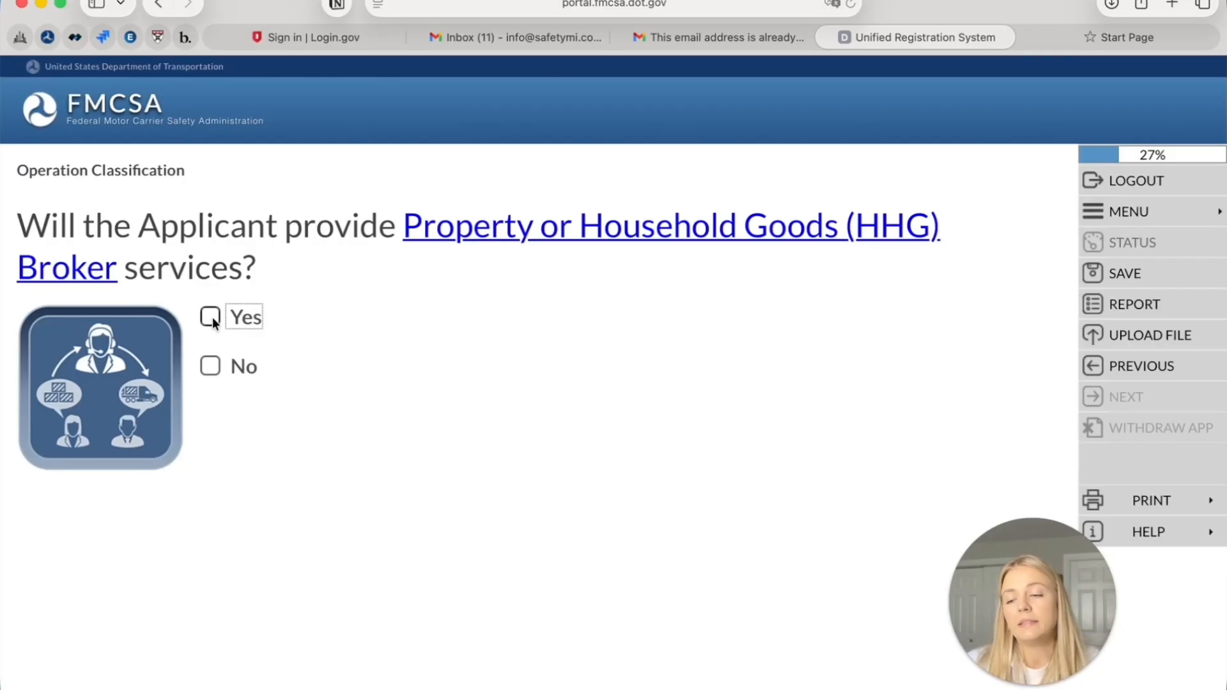
Answer No to the Broker and Freight Forwarder services questions, saving each
{"action": "left_click", "coordinate": [211, 366]}
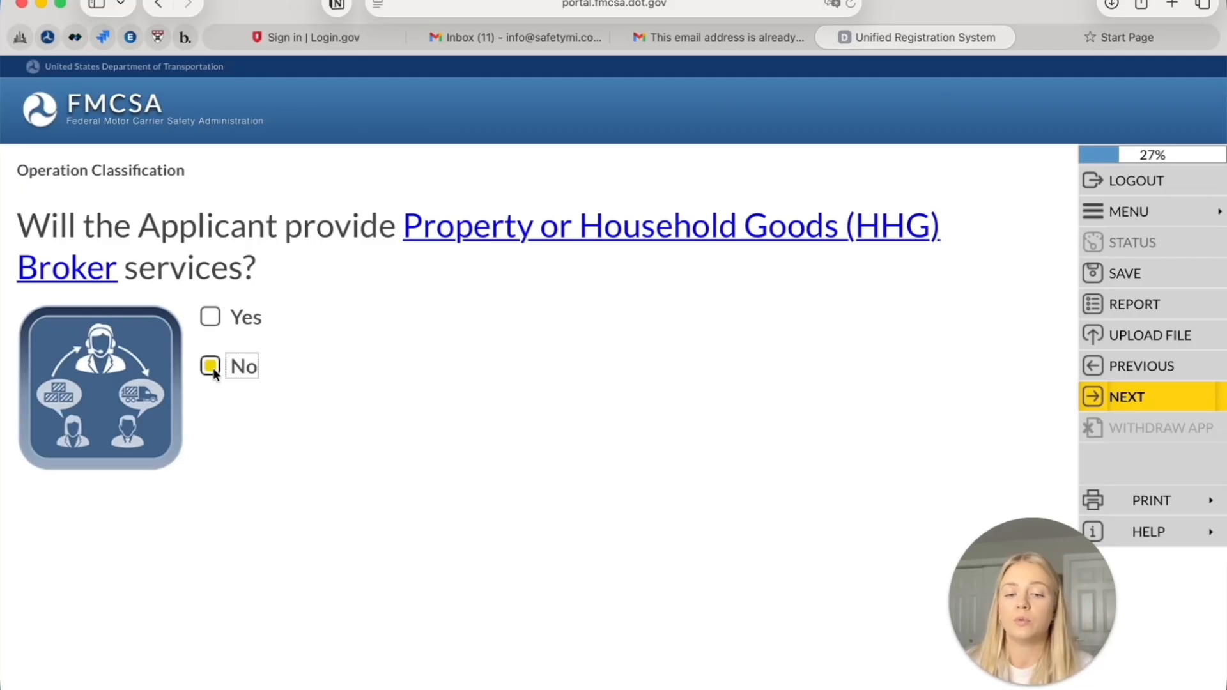
{"action": "left_click", "coordinate": [1092, 406]}
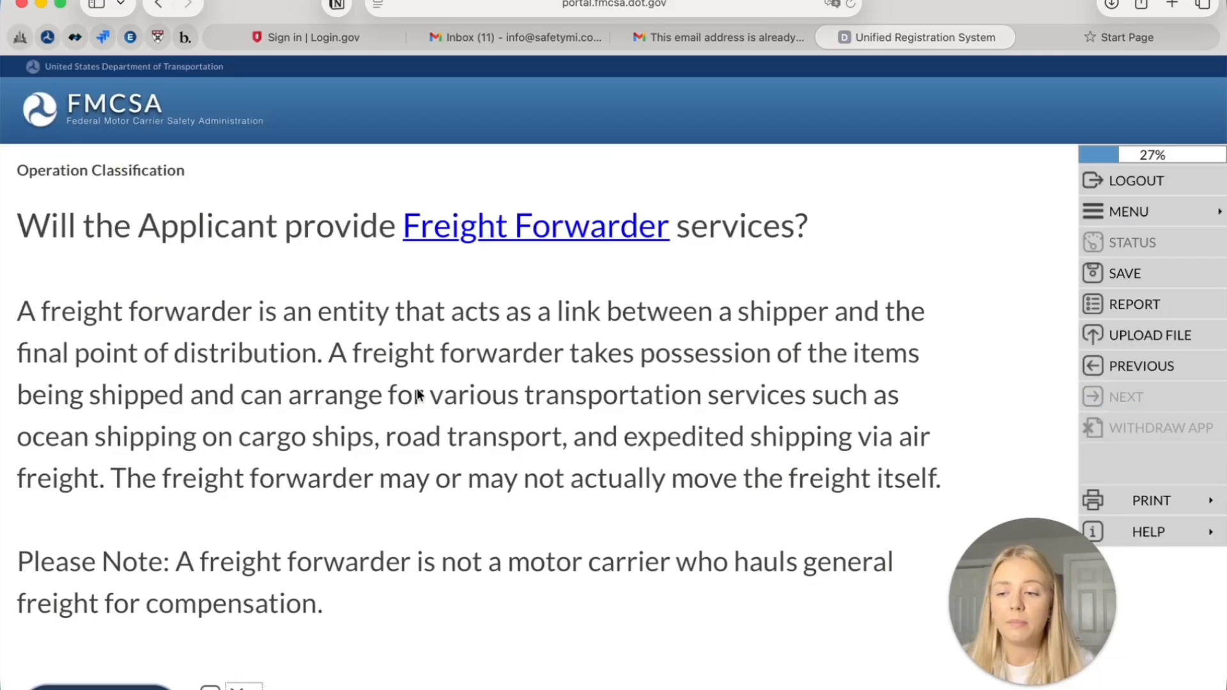
{"action": "scroll", "coordinate": [419, 393], "scroll_direction": "down", "scroll_amount": 1}
{"action": "scroll", "coordinate": [419, 394], "scroll_direction": "down", "scroll_amount": 3}
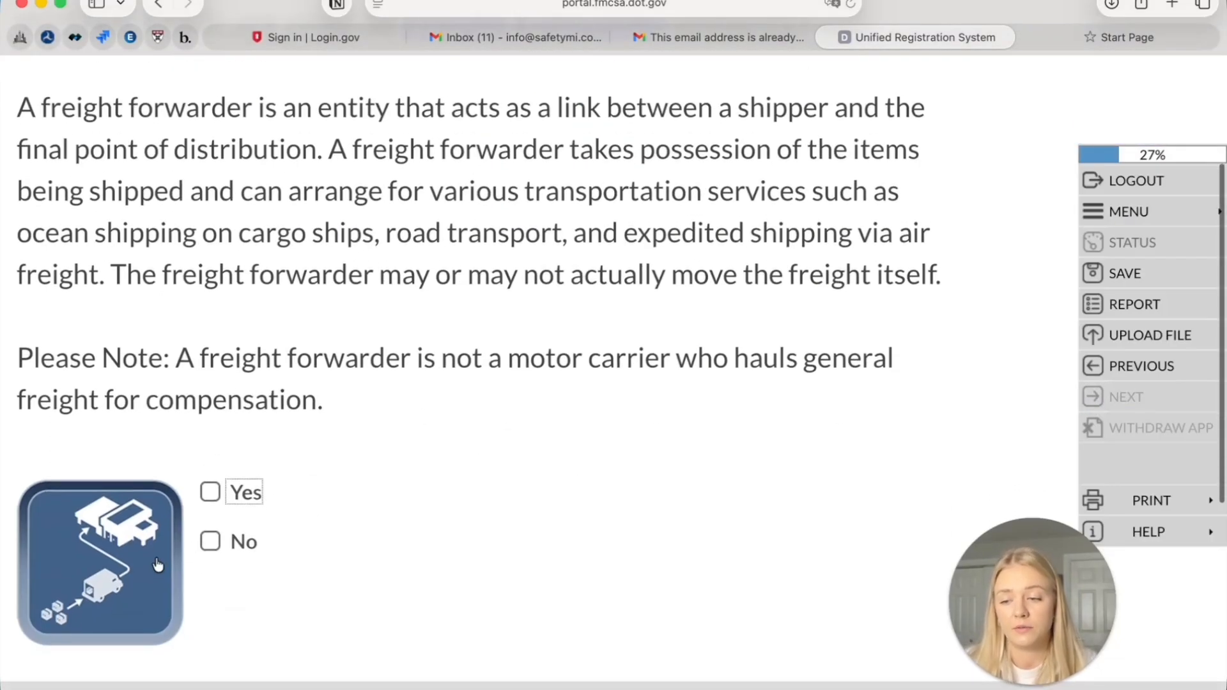
{"action": "left_click", "coordinate": [210, 543]}
{"action": "scroll", "coordinate": [313, 514], "scroll_direction": "up", "scroll_amount": 1}
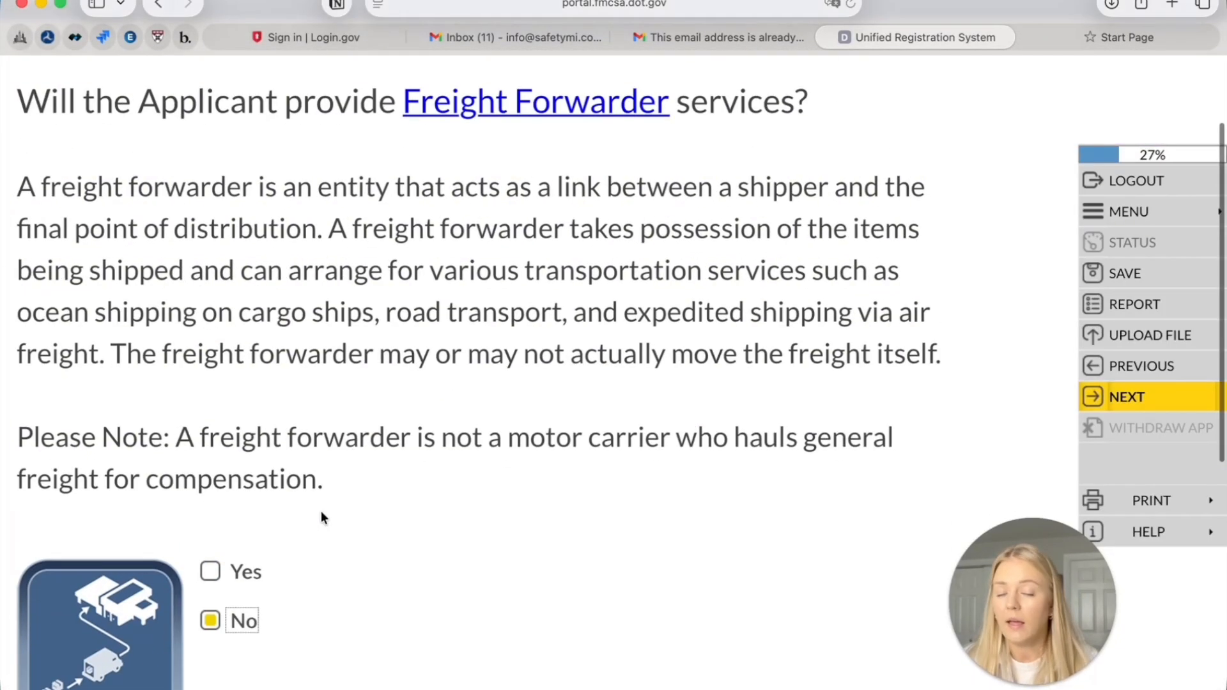
{"action": "scroll", "coordinate": [411, 351], "scroll_direction": "up", "scroll_amount": 1}
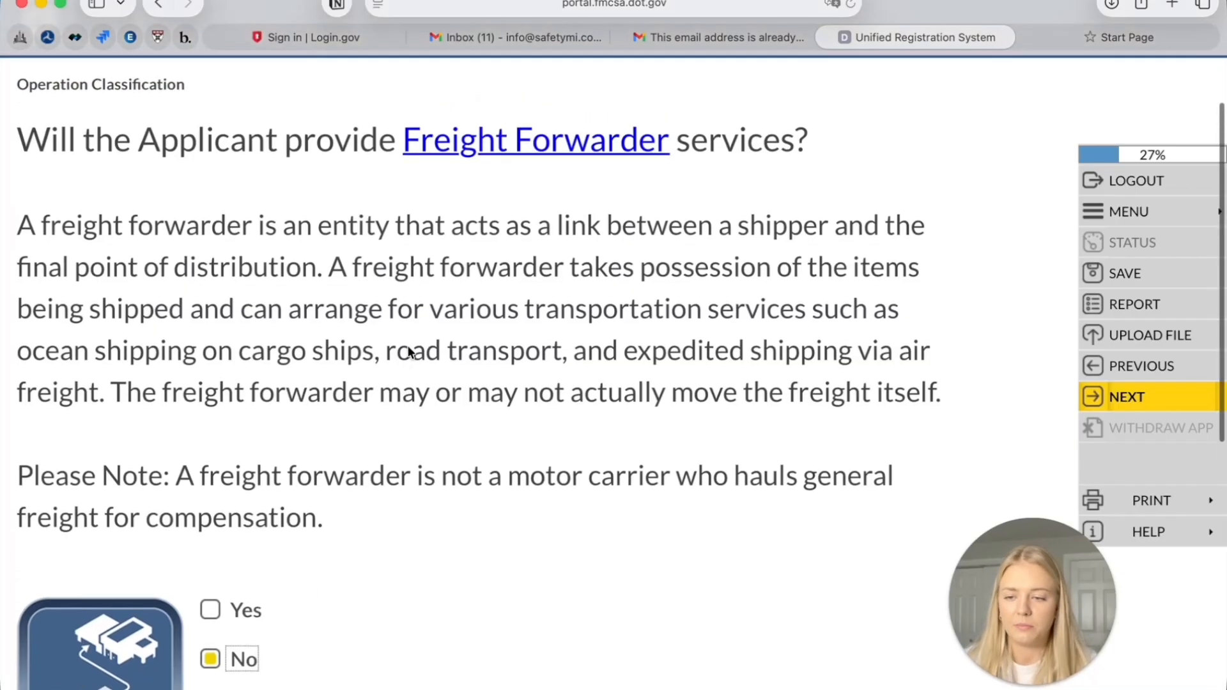
{"action": "left_click", "coordinate": [1116, 409]}
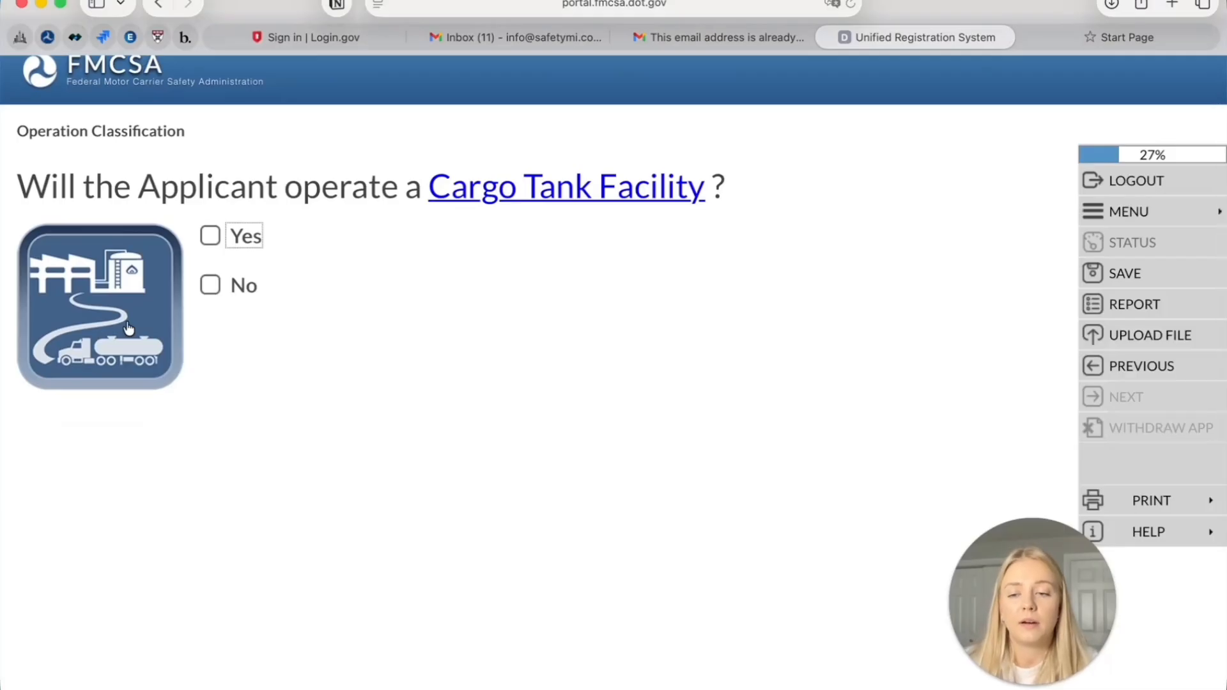
Answer No to the Cargo Tank Facility and Towaway questions, saving each
{"action": "left_click", "coordinate": [232, 287]}
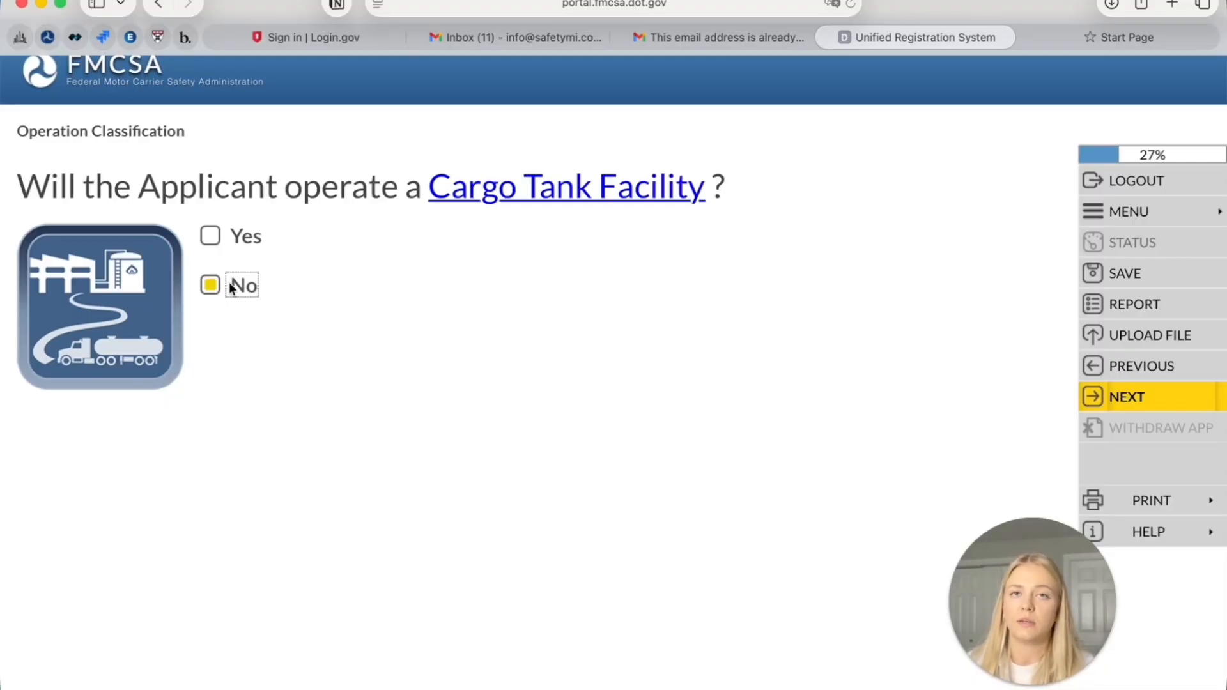
{"action": "left_click", "coordinate": [1187, 393]}
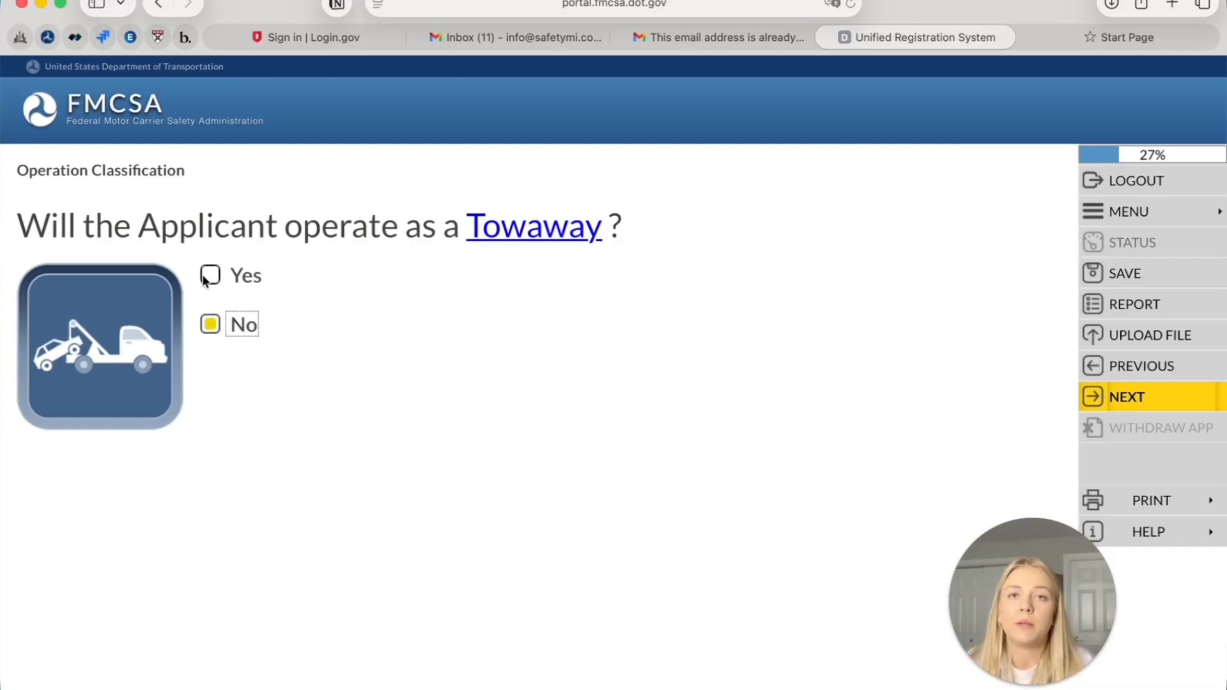
{"action": "mouse_move", "coordinate": [505, 224]}
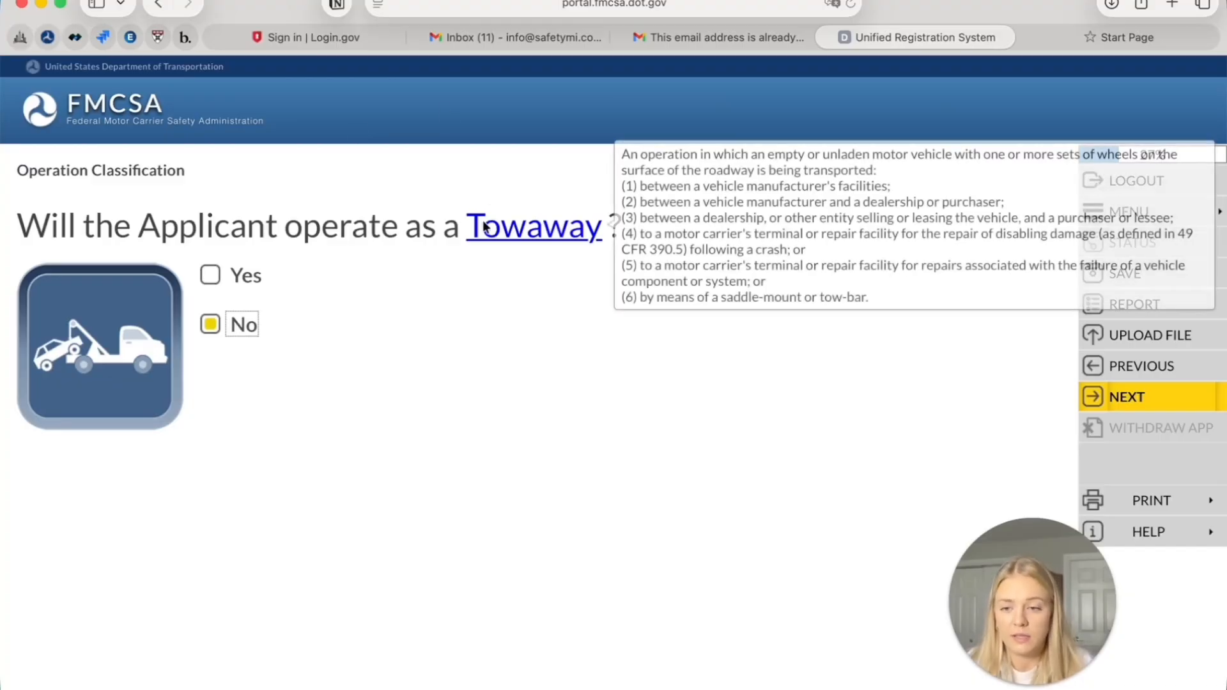
{"action": "left_click", "coordinate": [1114, 397]}
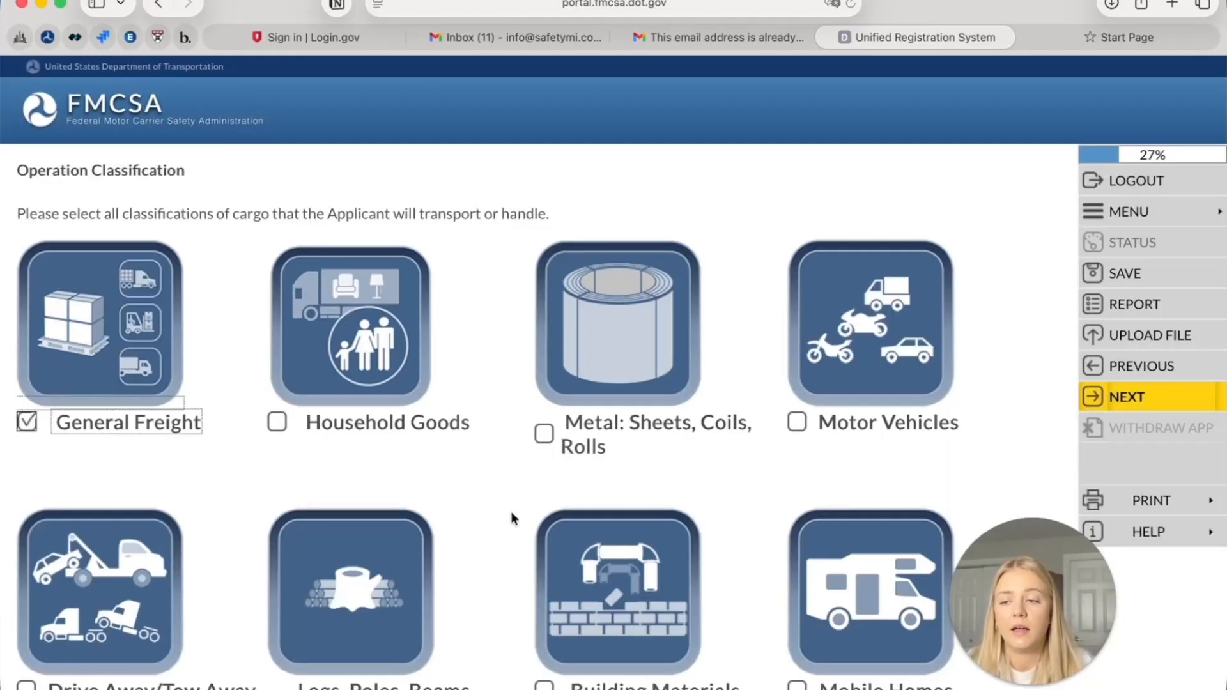
Keep General Freight as the only cargo classification, unticking Motor Vehicles, and save
{"action": "scroll", "coordinate": [512, 518], "scroll_direction": "down", "scroll_amount": 3}
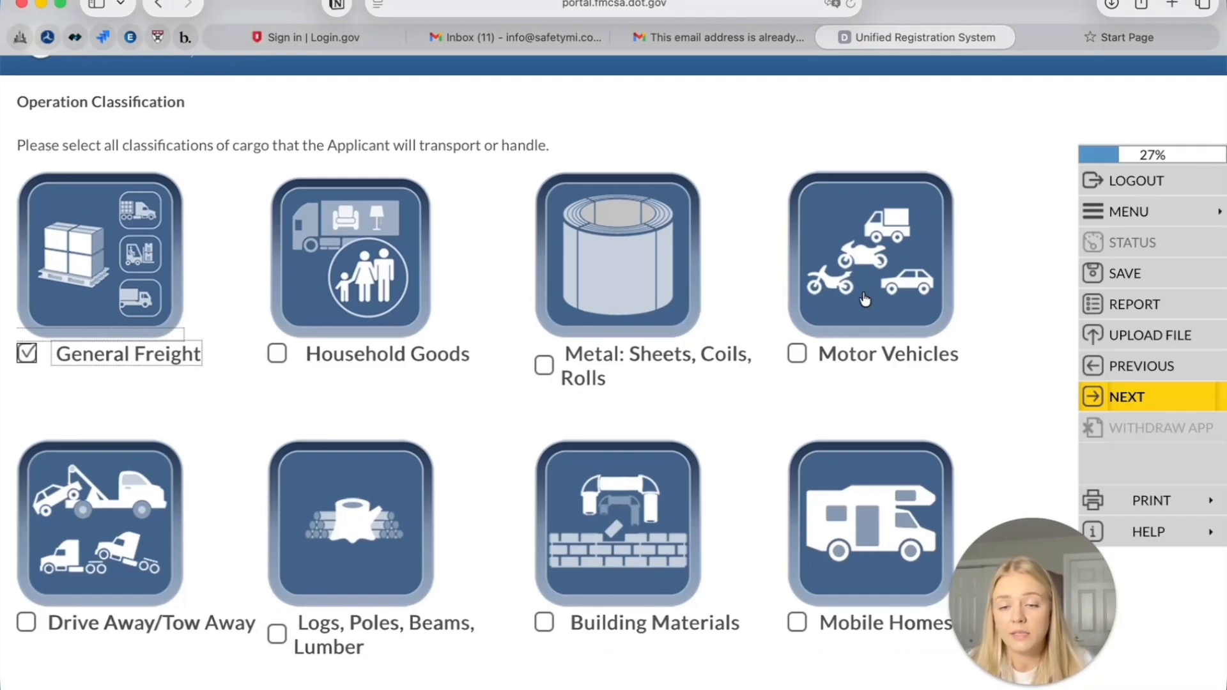
{"action": "left_click", "coordinate": [876, 314]}
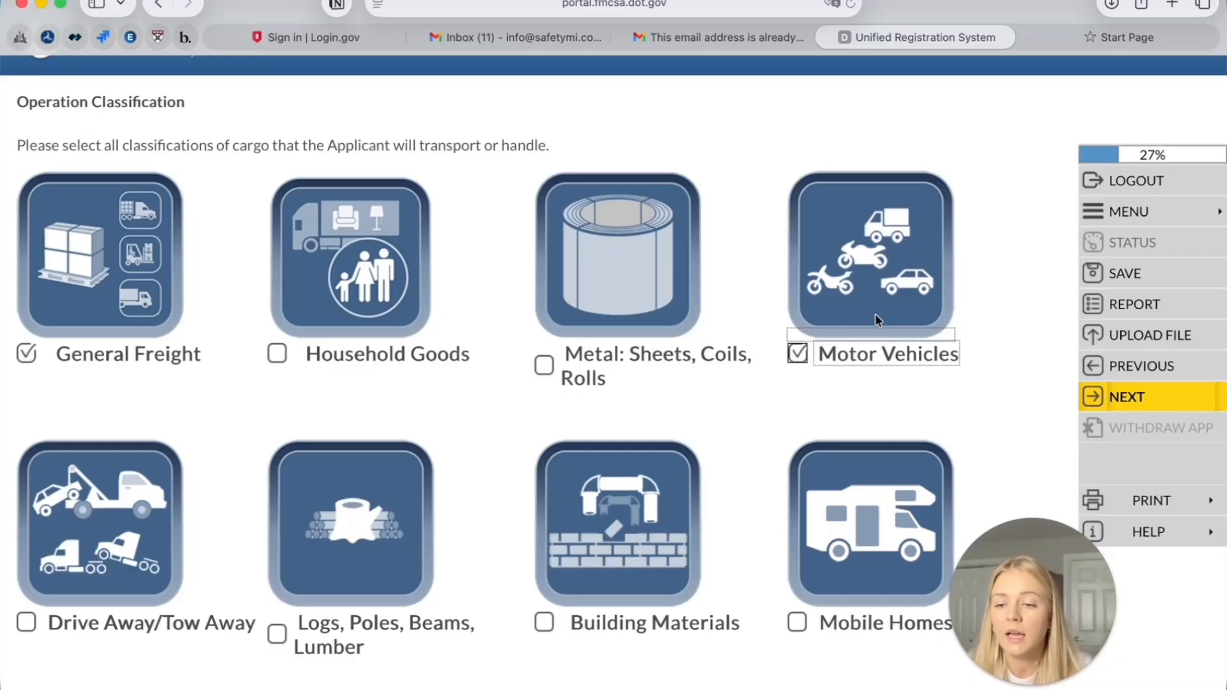
{"action": "left_click", "coordinate": [864, 355]}
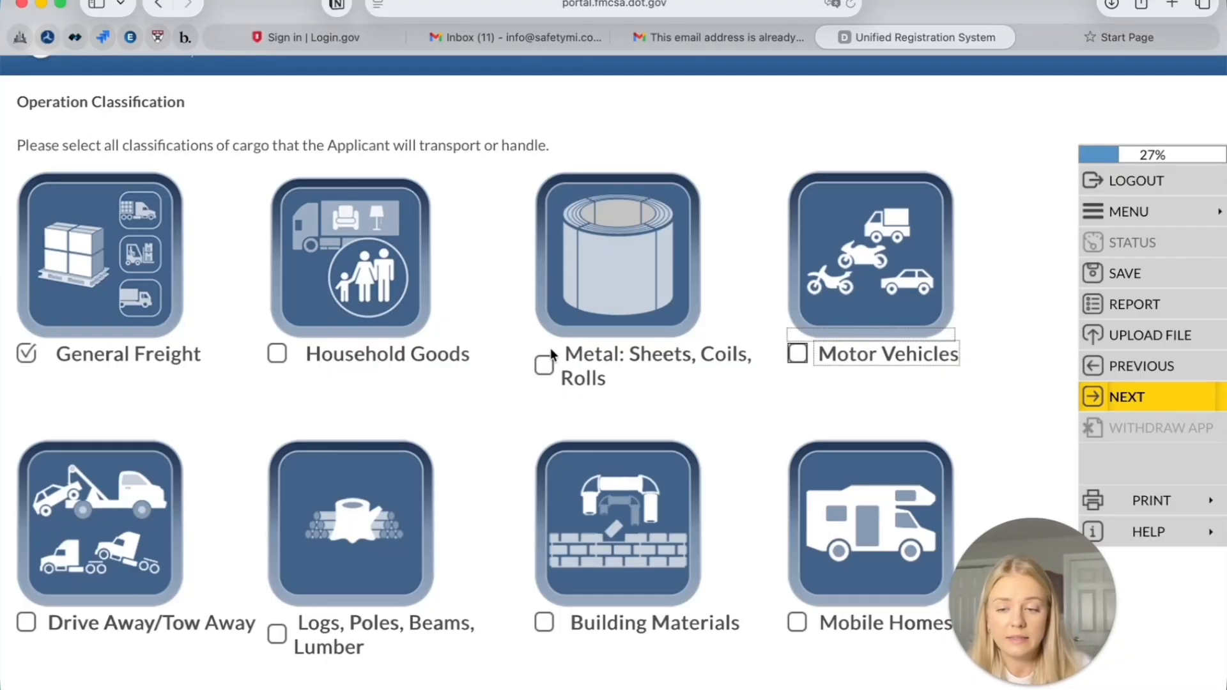
{"action": "scroll", "coordinate": [552, 355], "scroll_direction": "down", "scroll_amount": 2}
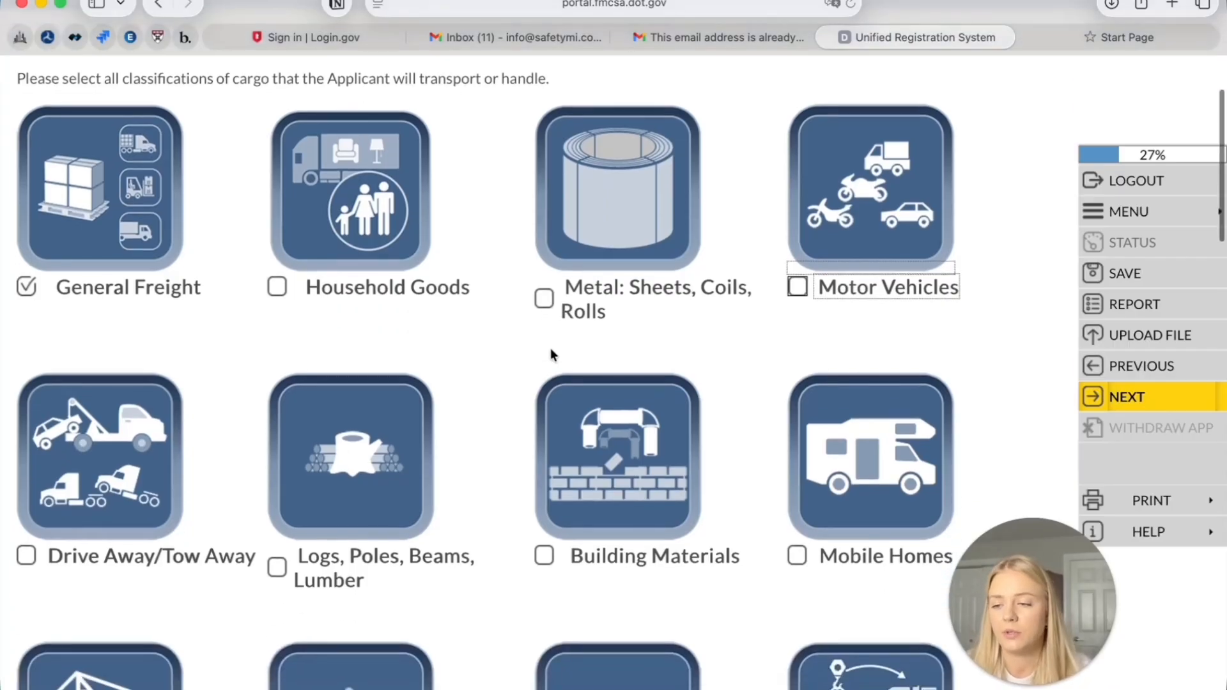
{"action": "scroll", "coordinate": [297, 474], "scroll_direction": "up", "scroll_amount": 3}
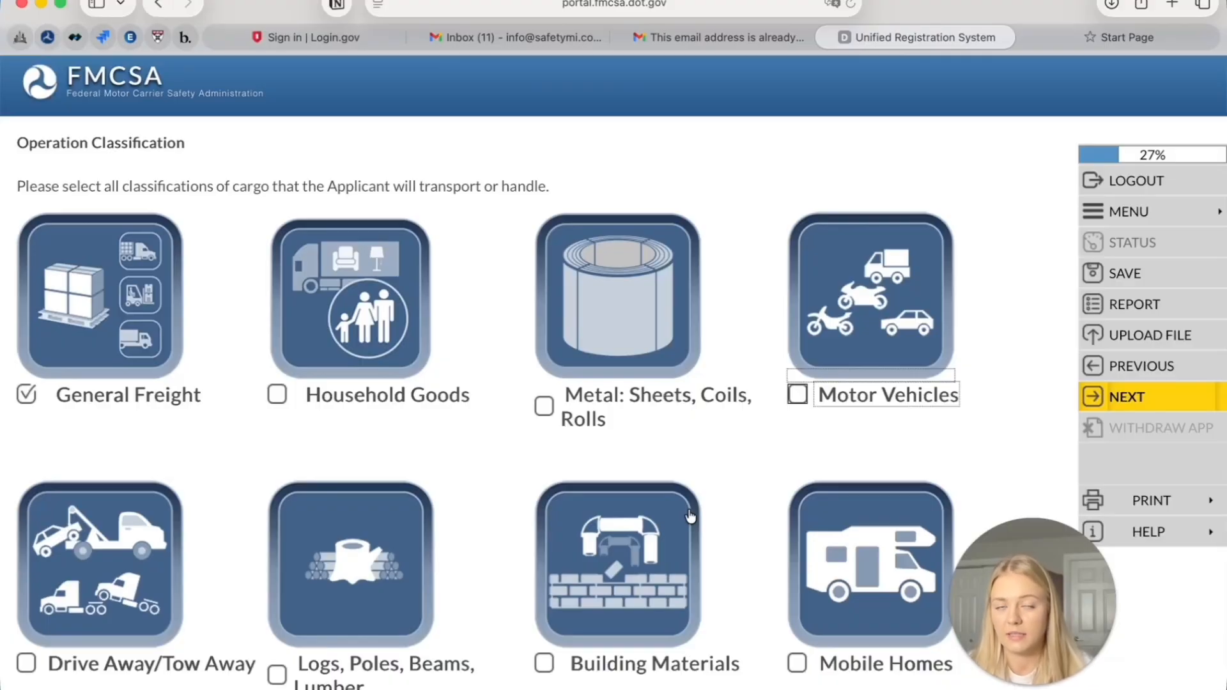
{"action": "scroll", "coordinate": [689, 516], "scroll_direction": "down", "scroll_amount": 5}
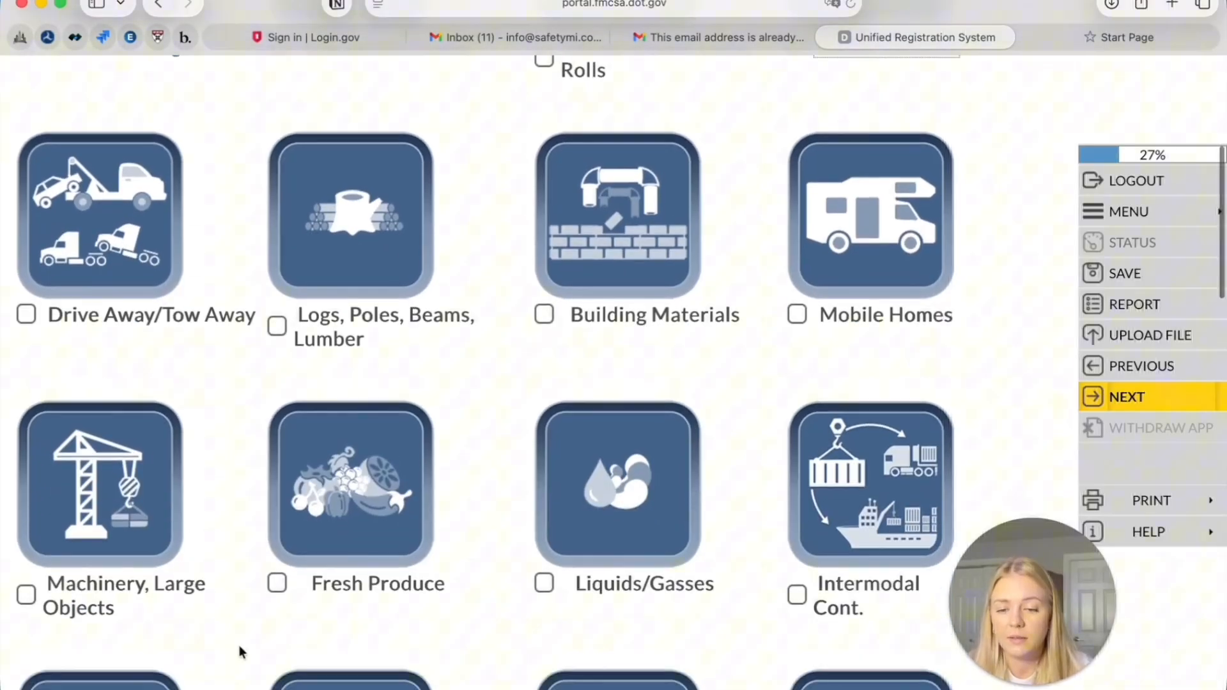
{"action": "scroll", "coordinate": [497, 647], "scroll_direction": "down", "scroll_amount": 3}
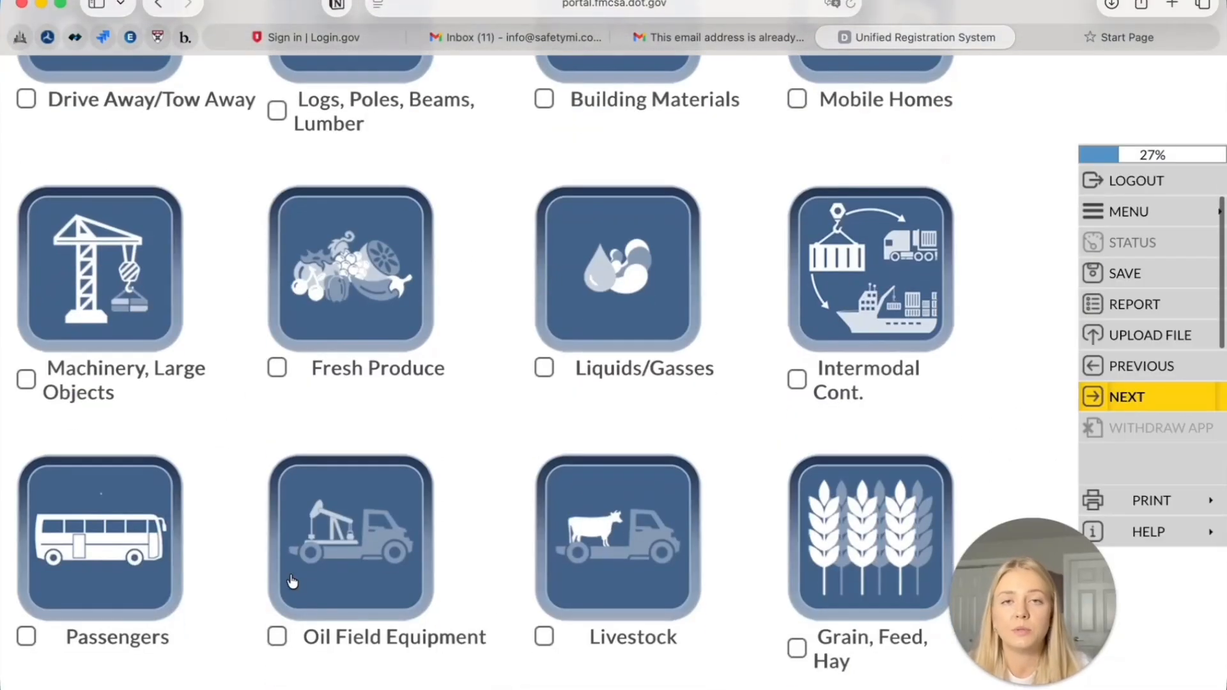
{"action": "scroll", "coordinate": [505, 633], "scroll_direction": "down", "scroll_amount": 5}
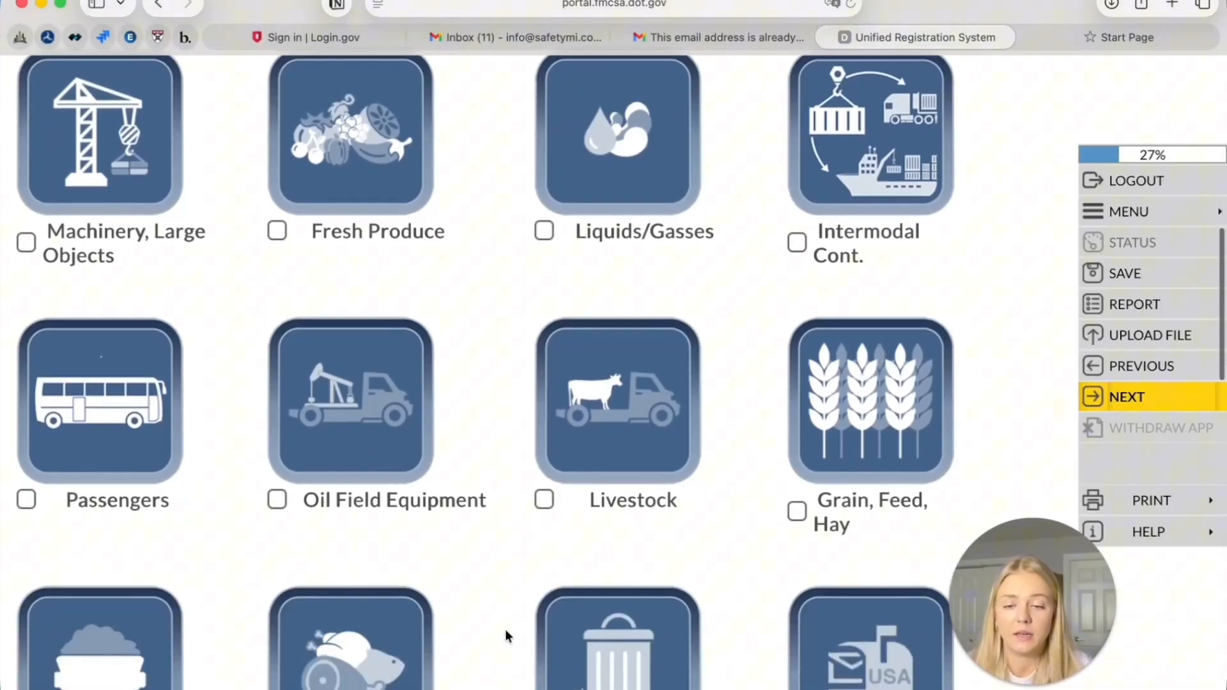
{"action": "scroll", "coordinate": [701, 537], "scroll_direction": "down", "scroll_amount": 3}
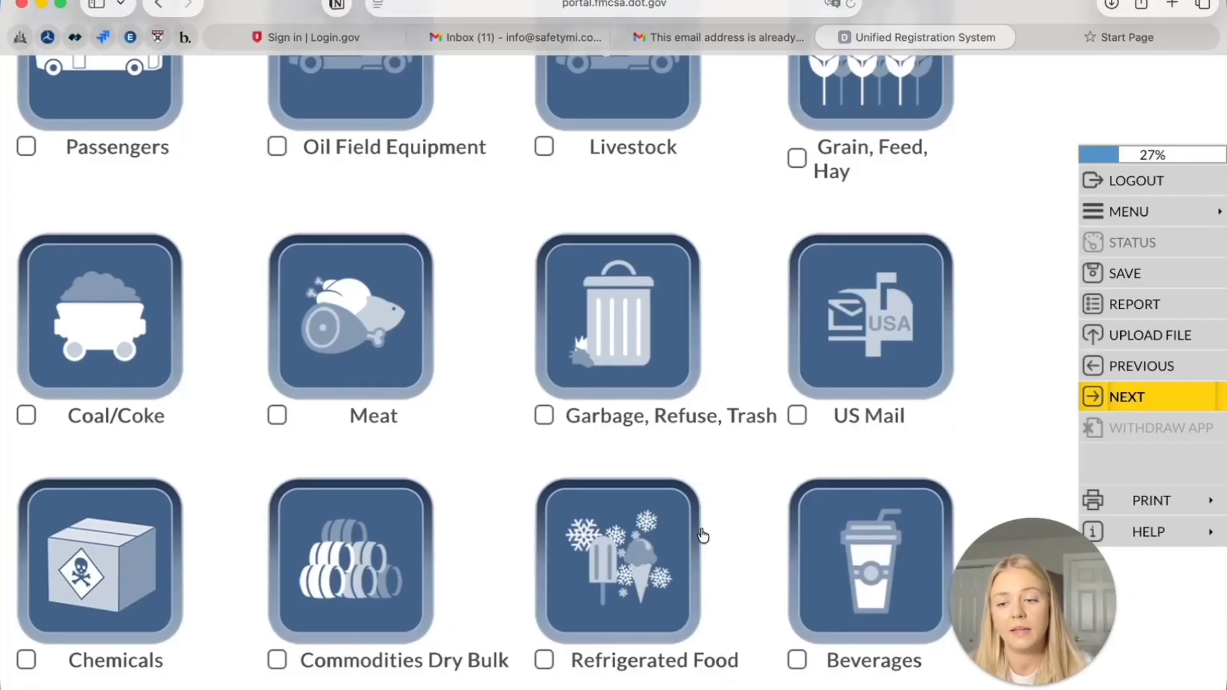
{"action": "scroll", "coordinate": [704, 536], "scroll_direction": "down", "scroll_amount": 3}
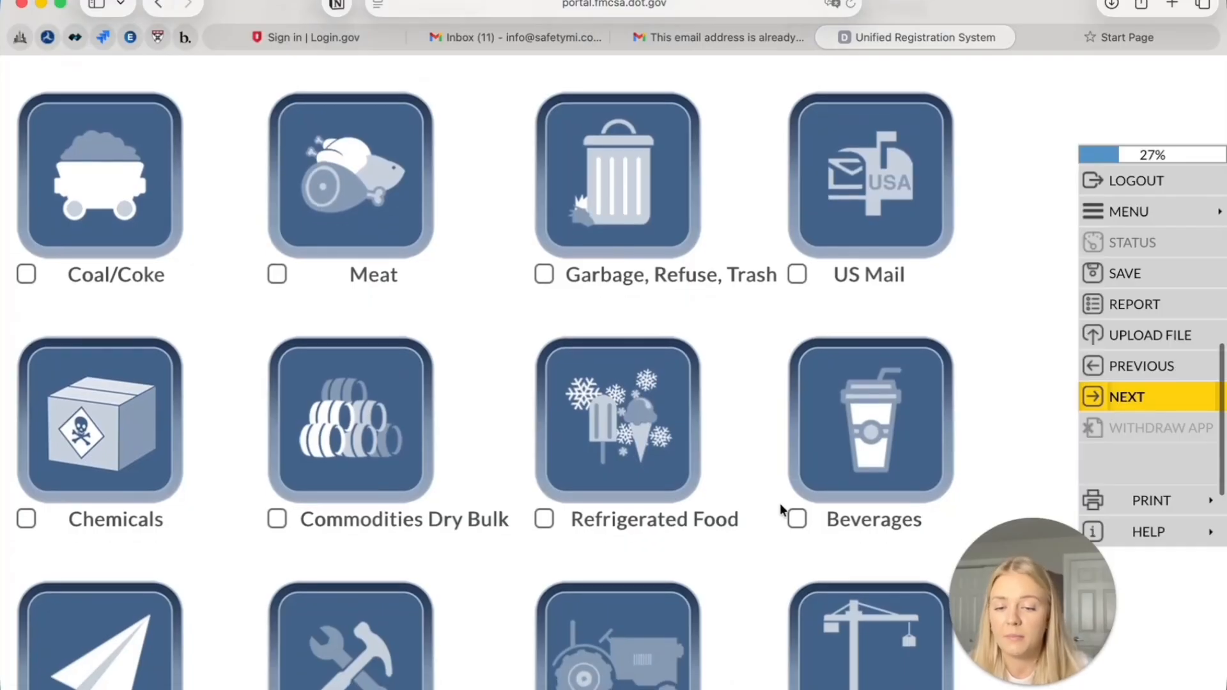
{"action": "scroll", "coordinate": [783, 512], "scroll_direction": "down", "scroll_amount": 4}
{"action": "scroll", "coordinate": [843, 534], "scroll_direction": "down", "scroll_amount": 5}
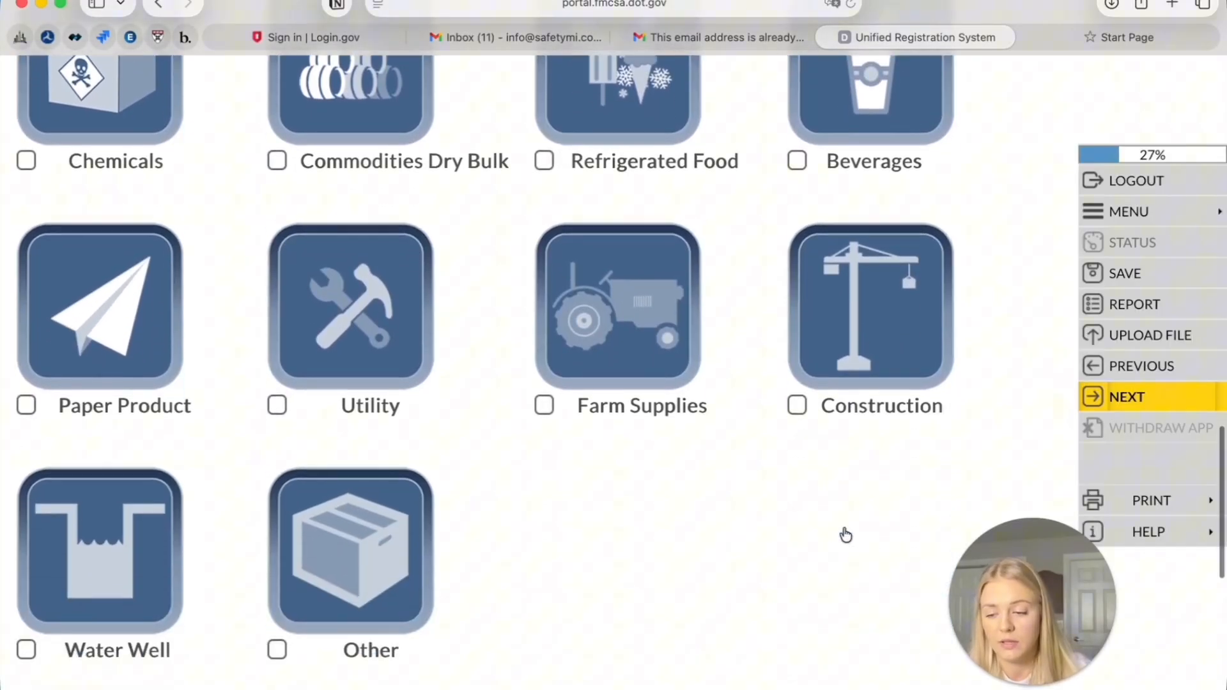
{"action": "left_click", "coordinate": [1191, 405]}
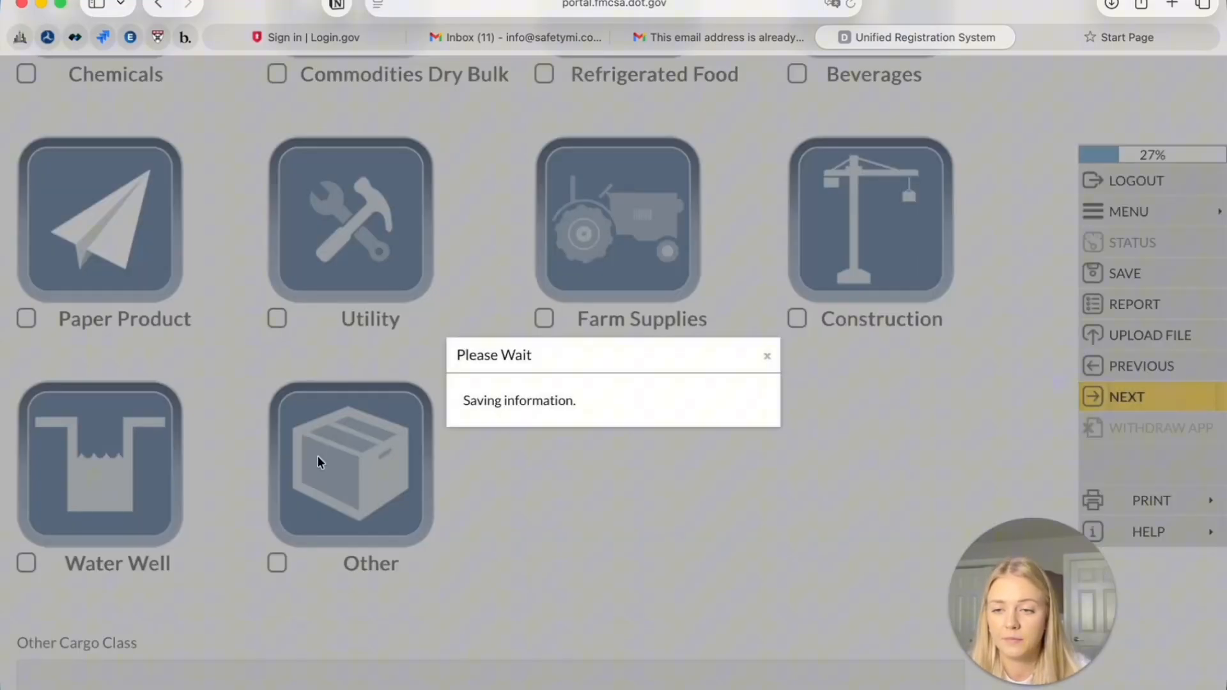
Review the Operation Classification Summary and go through the Vehicles intro page
{"action": "scroll", "coordinate": [318, 457], "scroll_direction": "down", "scroll_amount": 1}
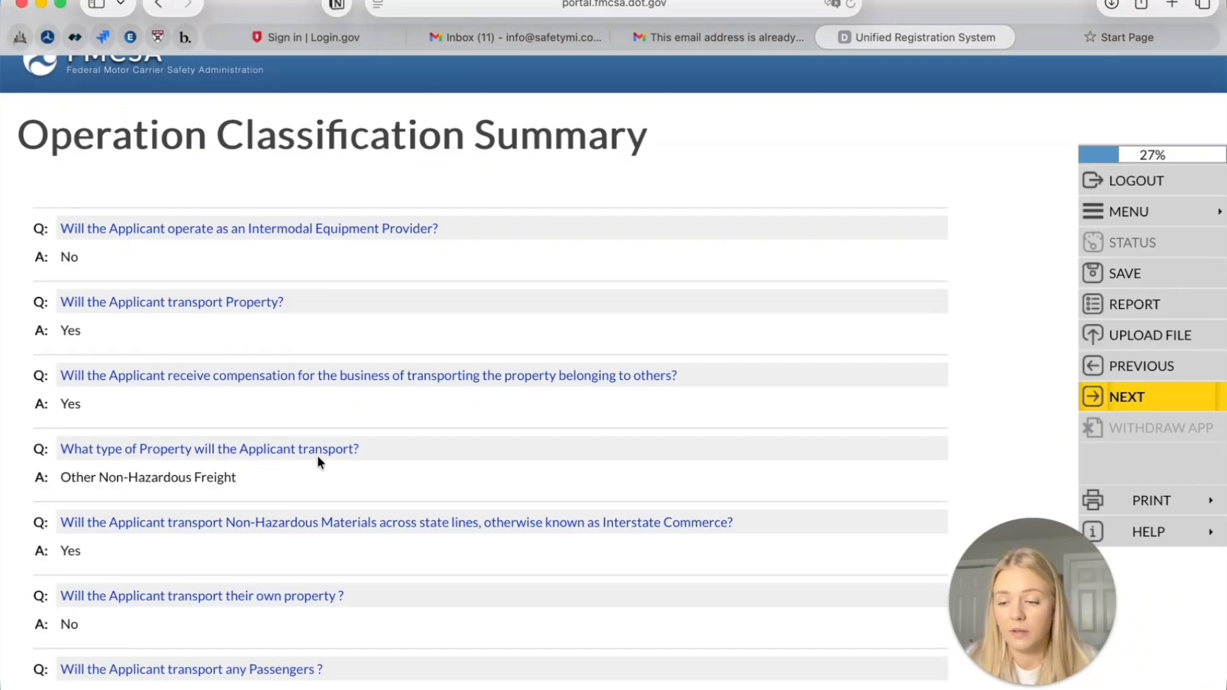
{"action": "scroll", "coordinate": [317, 455], "scroll_direction": "down", "scroll_amount": 10}
{"action": "scroll", "coordinate": [317, 455], "scroll_direction": "up", "scroll_amount": 6}
{"action": "scroll", "coordinate": [317, 455], "scroll_direction": "down", "scroll_amount": 1}
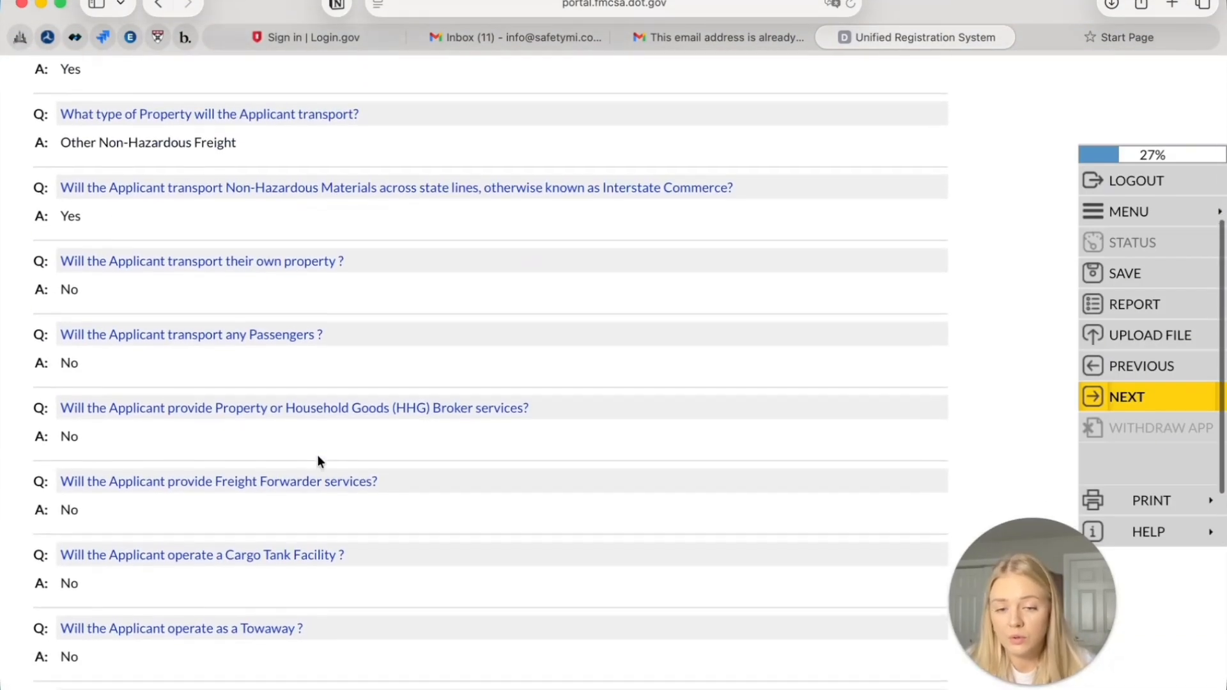
{"action": "left_click", "coordinate": [1105, 396]}
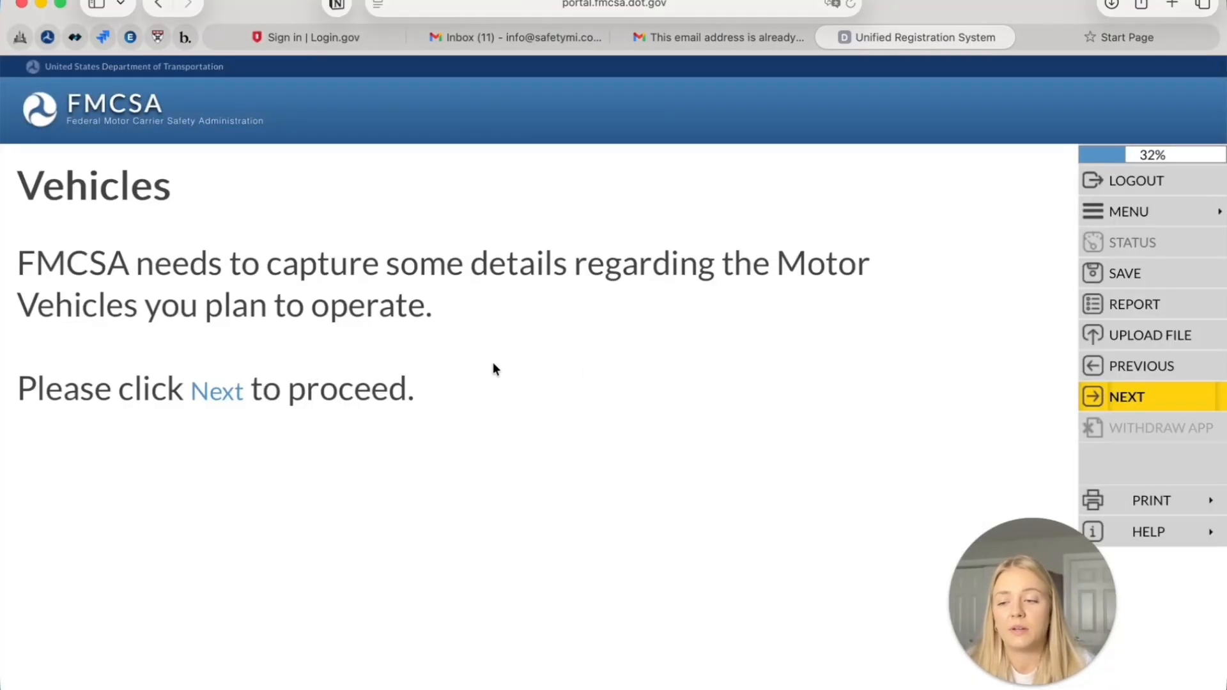
{"action": "left_click", "coordinate": [1094, 396]}
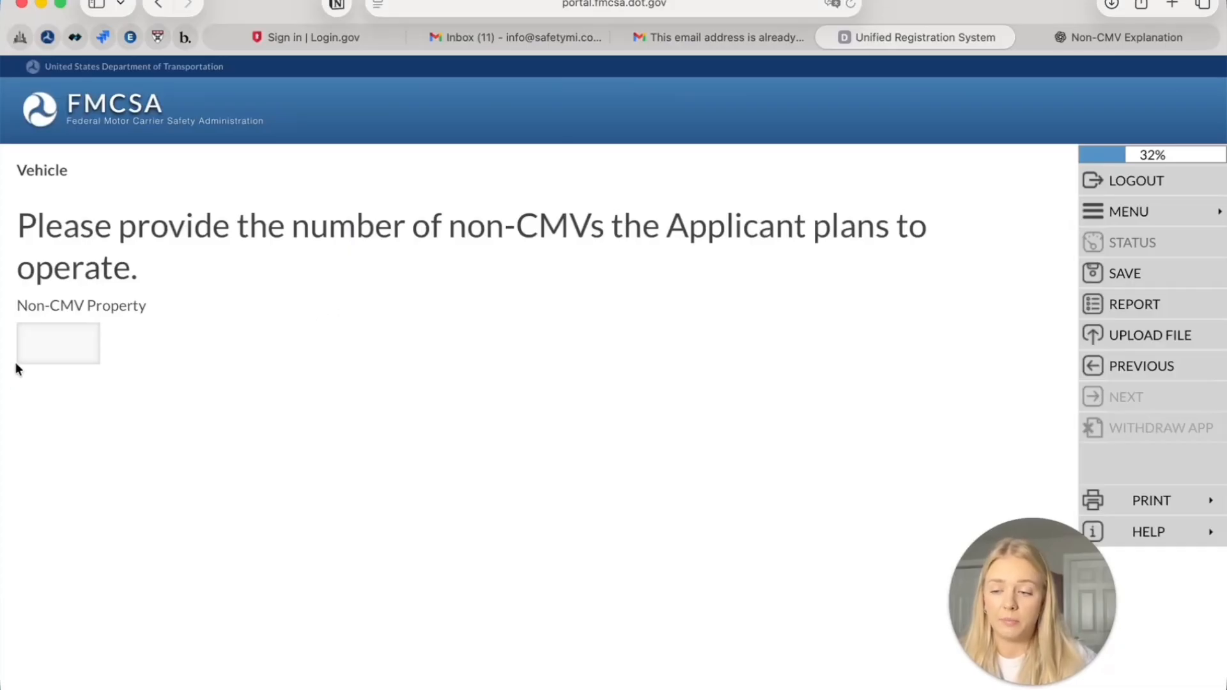
Enter 0 for Non-CMV Property vehicles and save
{"action": "left_click", "coordinate": [67, 347]}
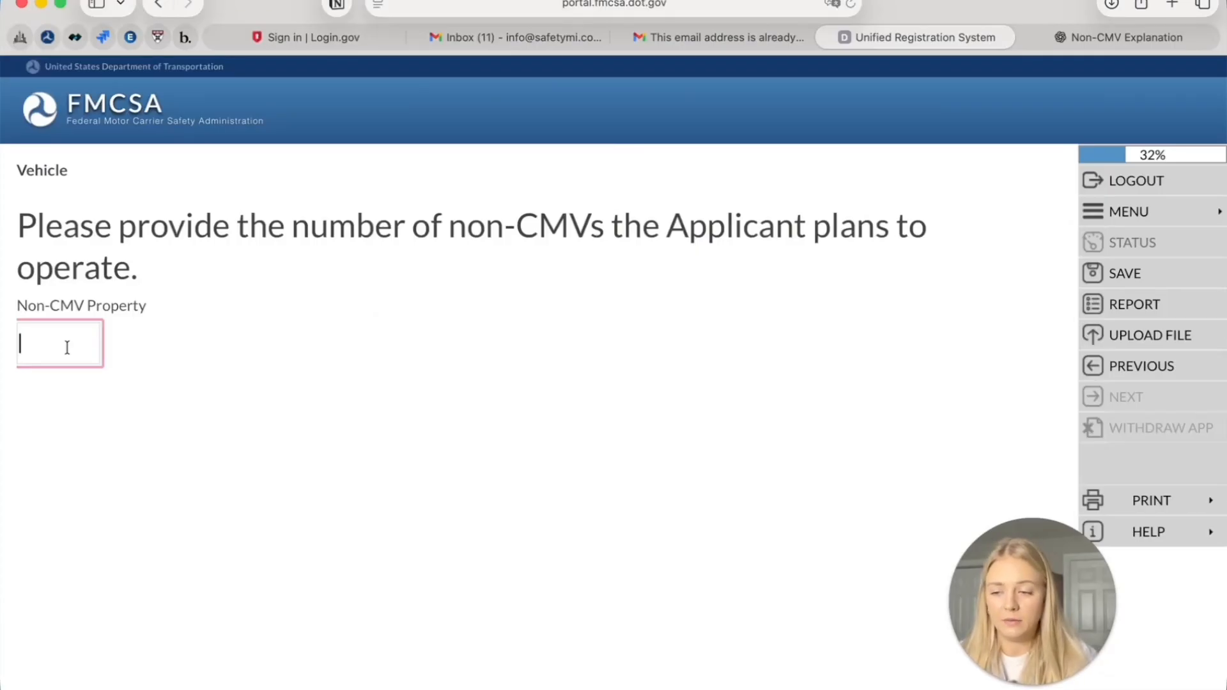
{"action": "type", "text": "0"}
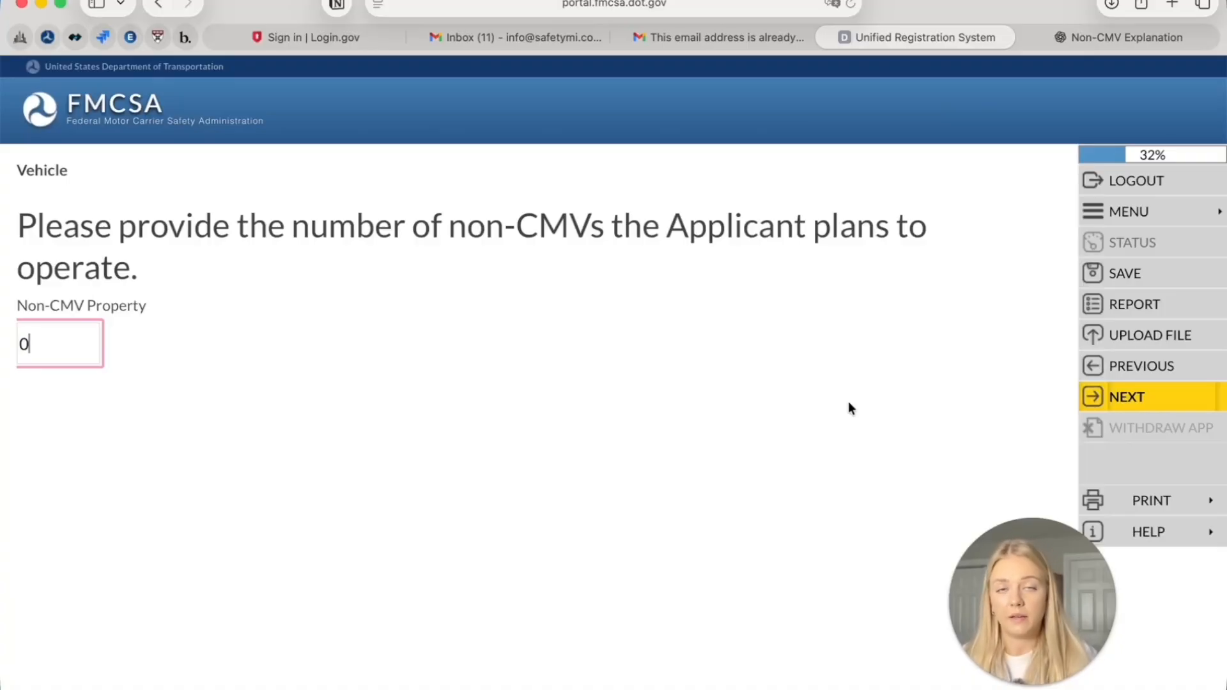
{"action": "left_click", "coordinate": [1141, 394]}
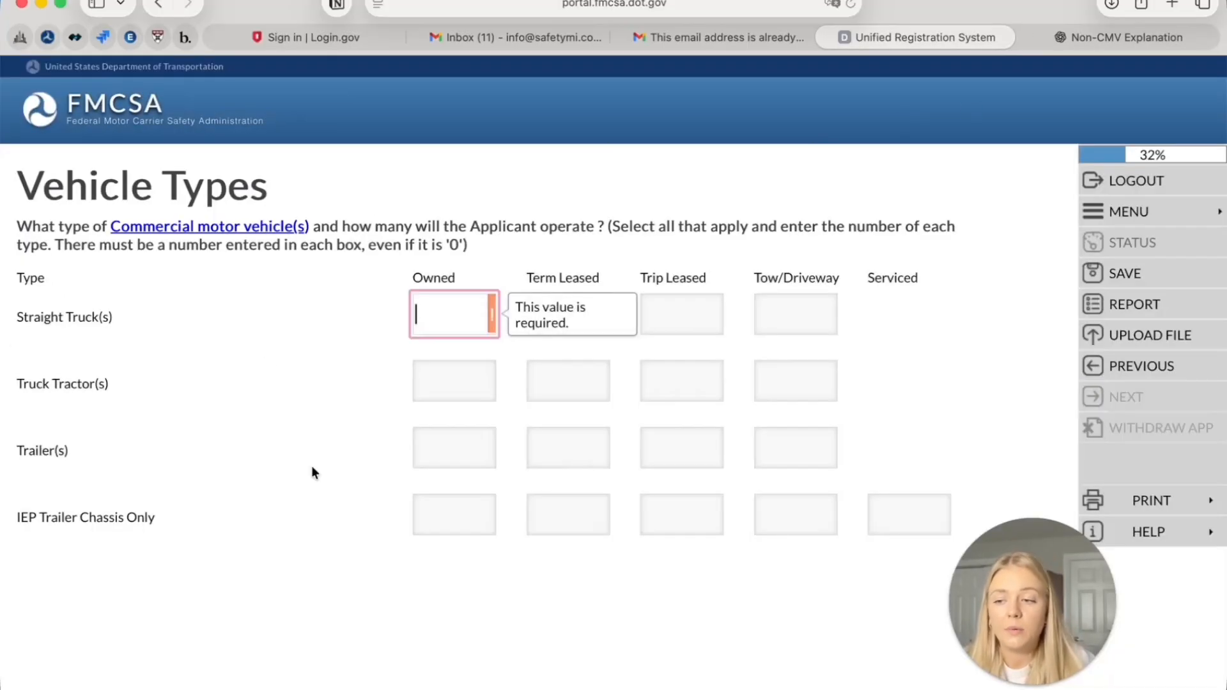
Enter 1 owned Truck Tractor and 1 owned Trailer
{"action": "left_click", "coordinate": [601, 363]}
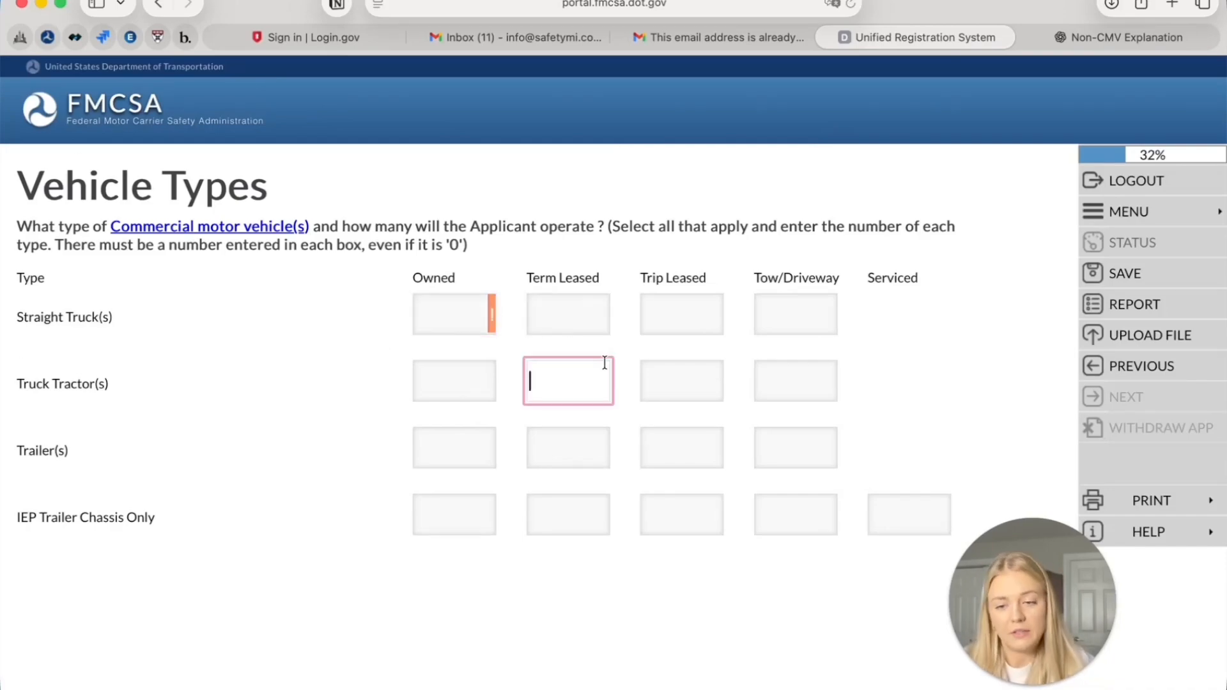
{"action": "left_click", "coordinate": [697, 312]}
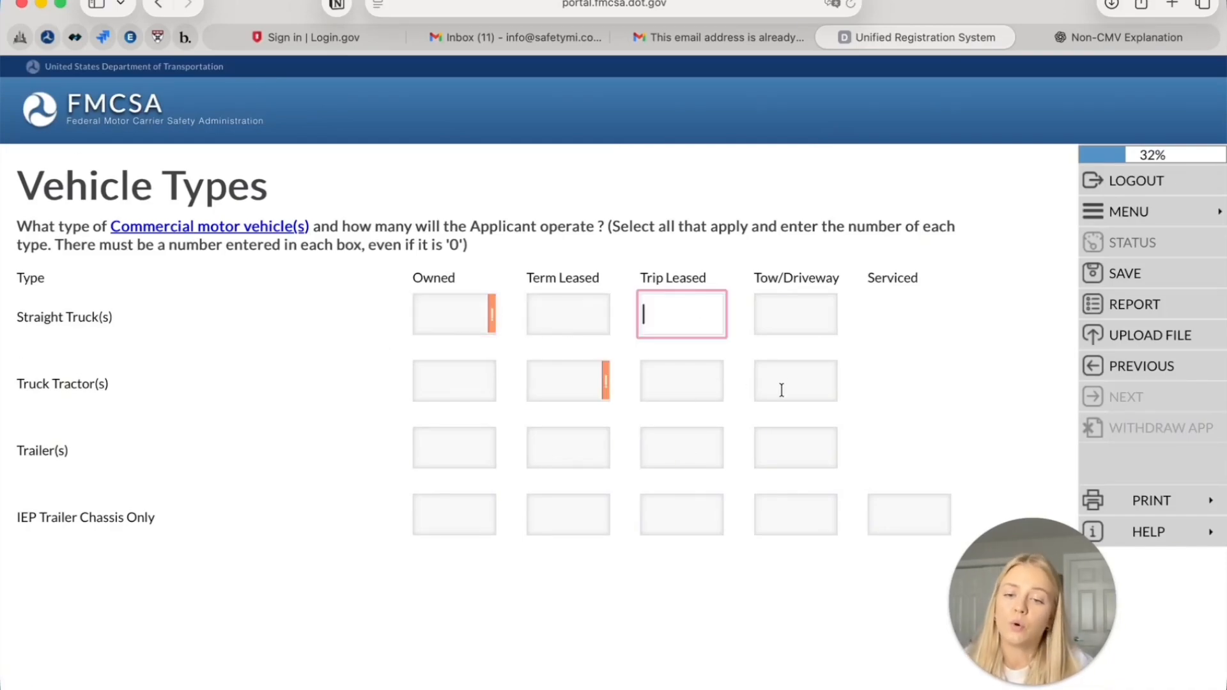
{"action": "left_click", "coordinate": [801, 382]}
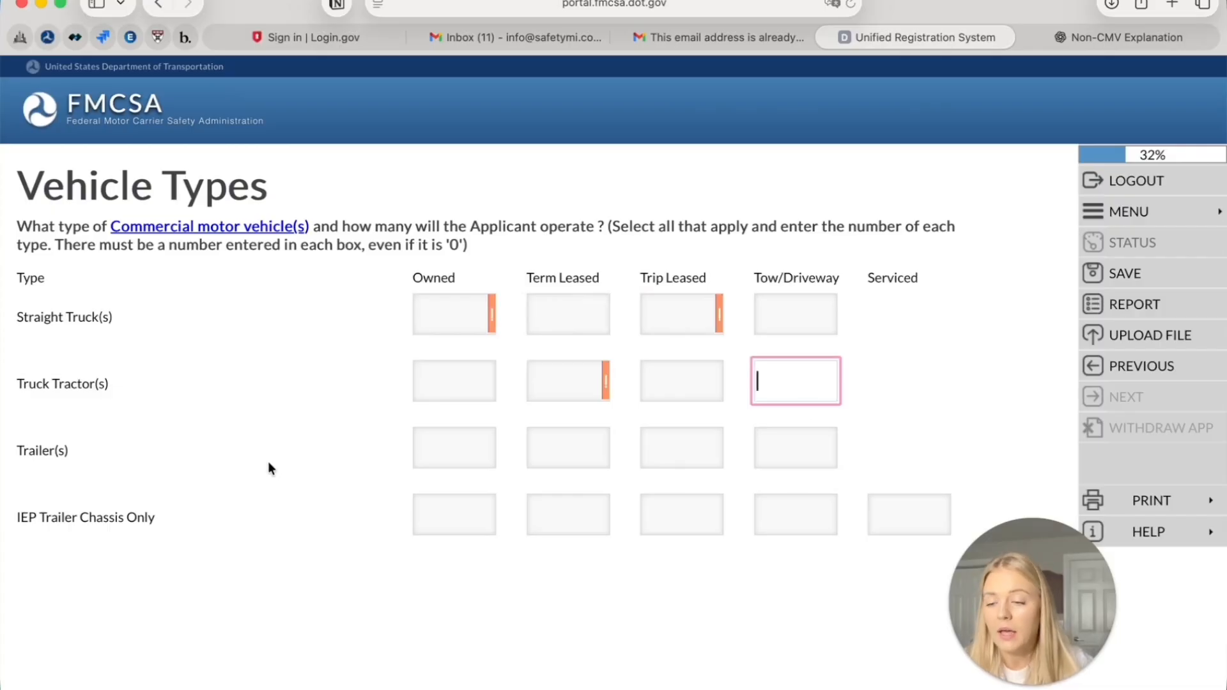
{"action": "left_click", "coordinate": [454, 383]}
{"action": "type", "text": "1"}
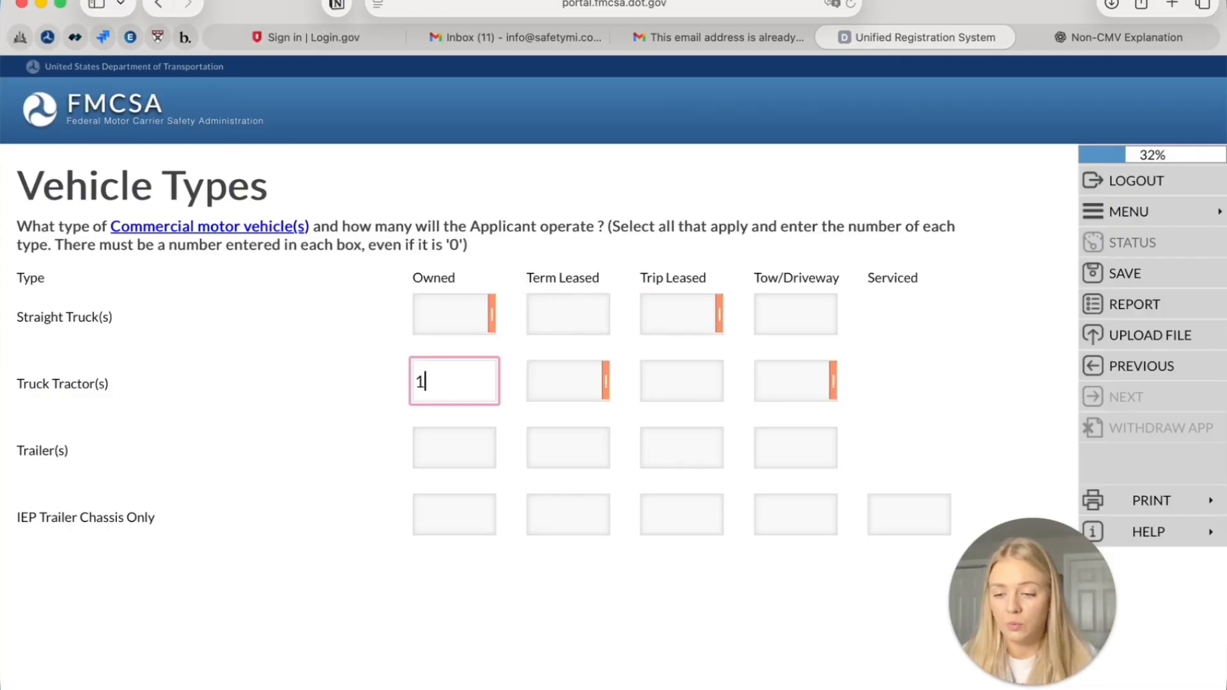
{"action": "left_click", "coordinate": [434, 460]}
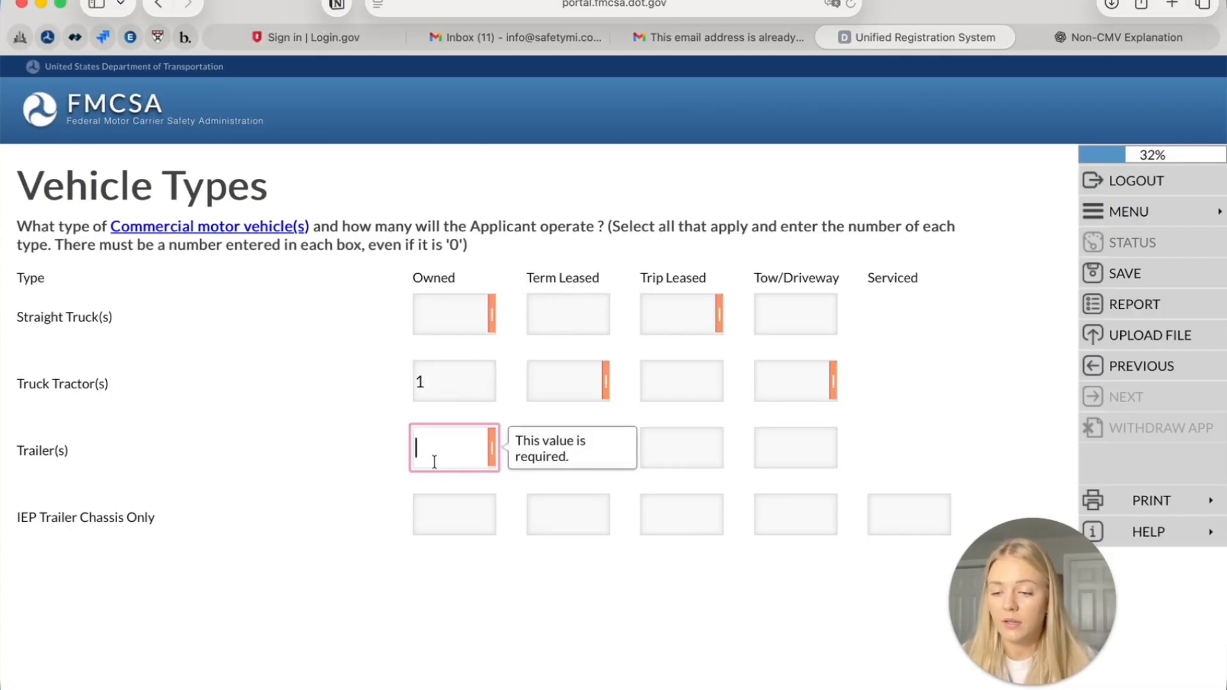
{"action": "type", "text": "1"}
Enter 0 in all Straight Truck fields and the leased and tow Truck Tractor and Trailer fields
{"action": "left_click", "coordinate": [450, 314]}
{"action": "type", "text": "0"}
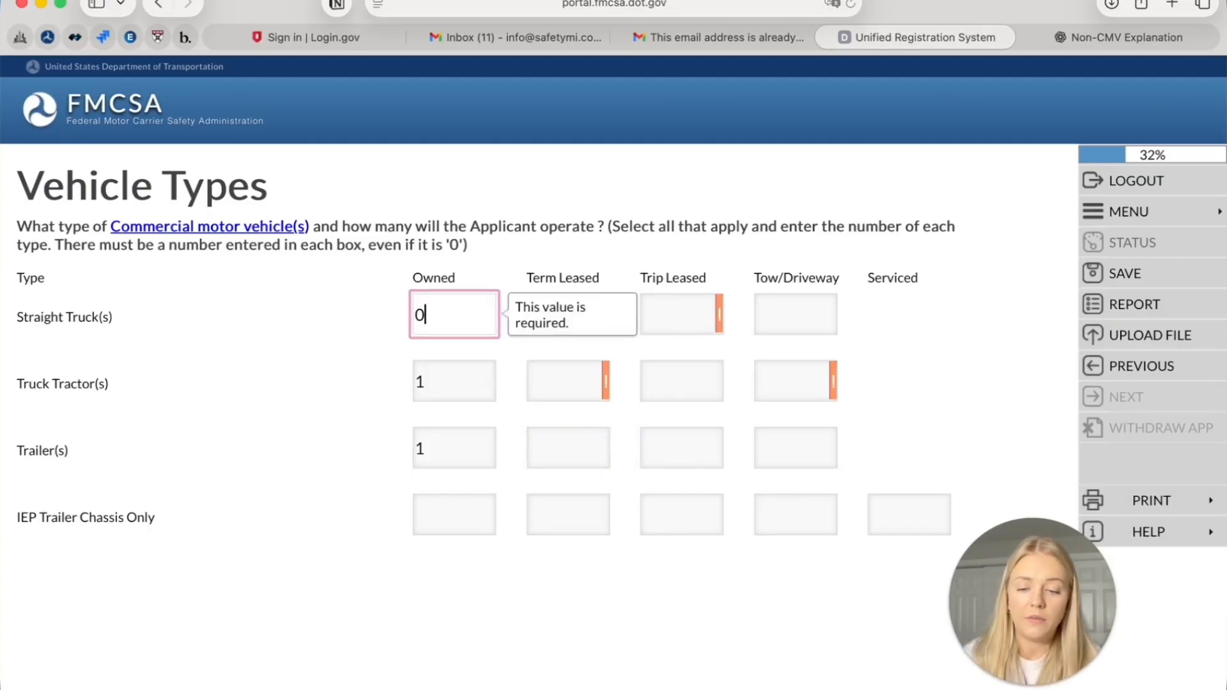
{"action": "left_click", "coordinate": [558, 320]}
{"action": "type", "text": "0"}
{"action": "left_click", "coordinate": [693, 313]}
{"action": "type", "text": "0"}
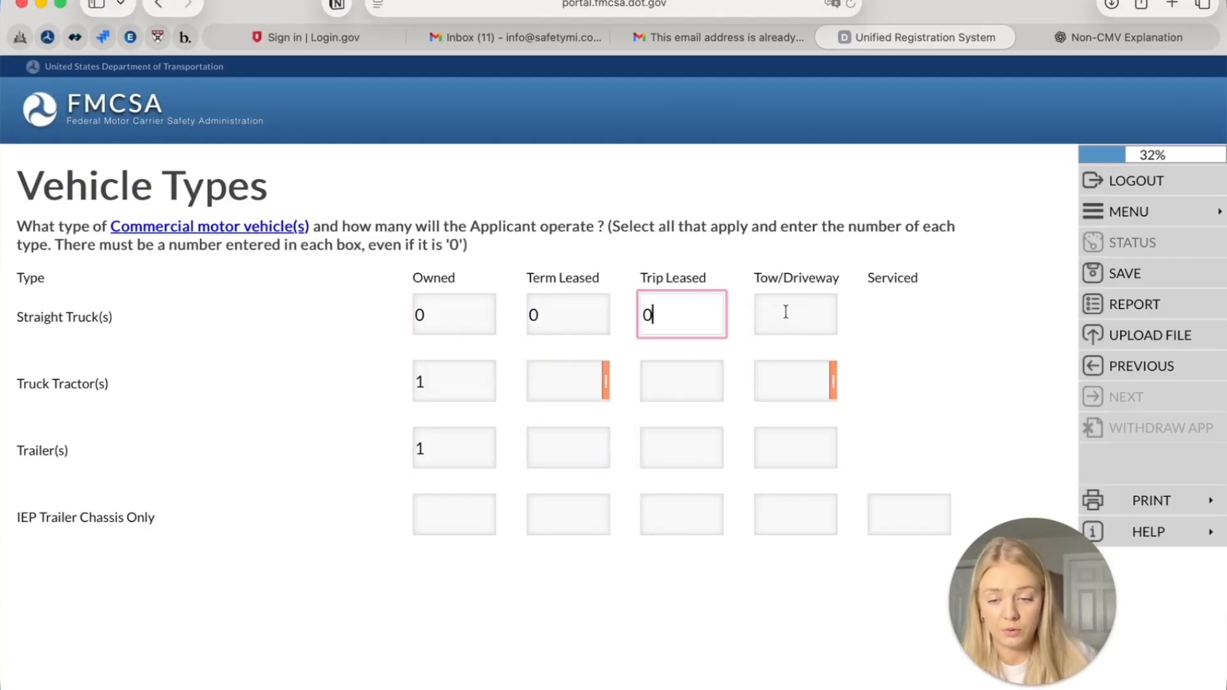
{"action": "left_click", "coordinate": [786, 313]}
{"action": "type", "text": "0"}
{"action": "left_click", "coordinate": [565, 364]}
{"action": "type", "text": "0"}
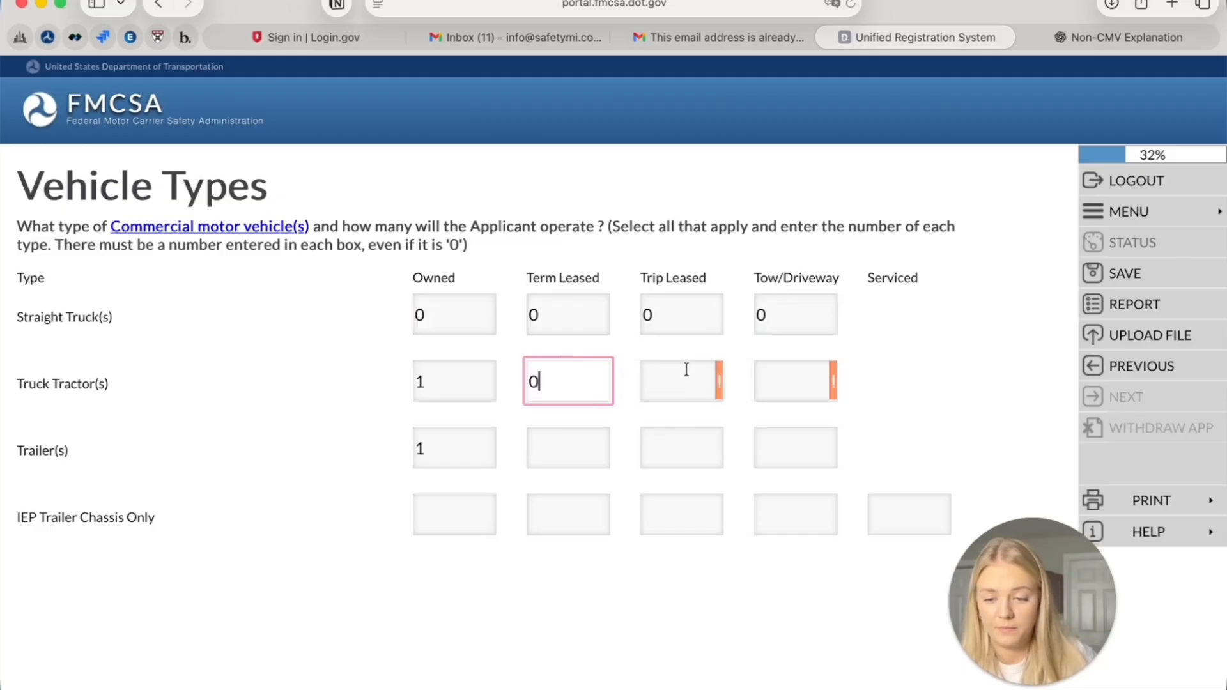
{"action": "left_click", "coordinate": [691, 369]}
{"action": "type", "text": "0"}
{"action": "left_click", "coordinate": [806, 373]}
{"action": "type", "text": "0"}
{"action": "left_click", "coordinate": [553, 441]}
{"action": "type", "text": "0"}
{"action": "left_click", "coordinate": [676, 457]}
{"action": "type", "text": "0"}
{"action": "left_click", "coordinate": [787, 451]}
{"action": "type", "text": "0"}
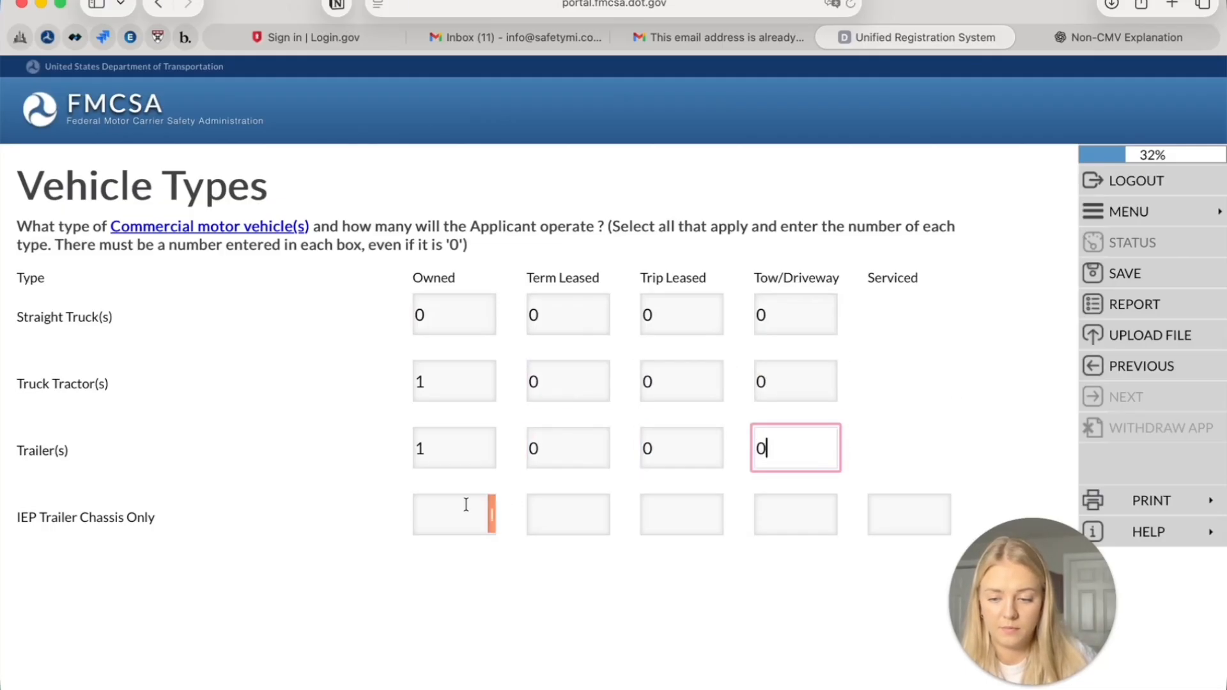
Enter 0 in every IEP Trailer Chassis field and save the vehicle type counts
{"action": "left_click", "coordinate": [475, 508]}
{"action": "type", "text": "0"}
{"action": "left_click", "coordinate": [551, 514]}
{"action": "type", "text": "0"}
{"action": "left_click", "coordinate": [664, 515]}
{"action": "type", "text": "0"}
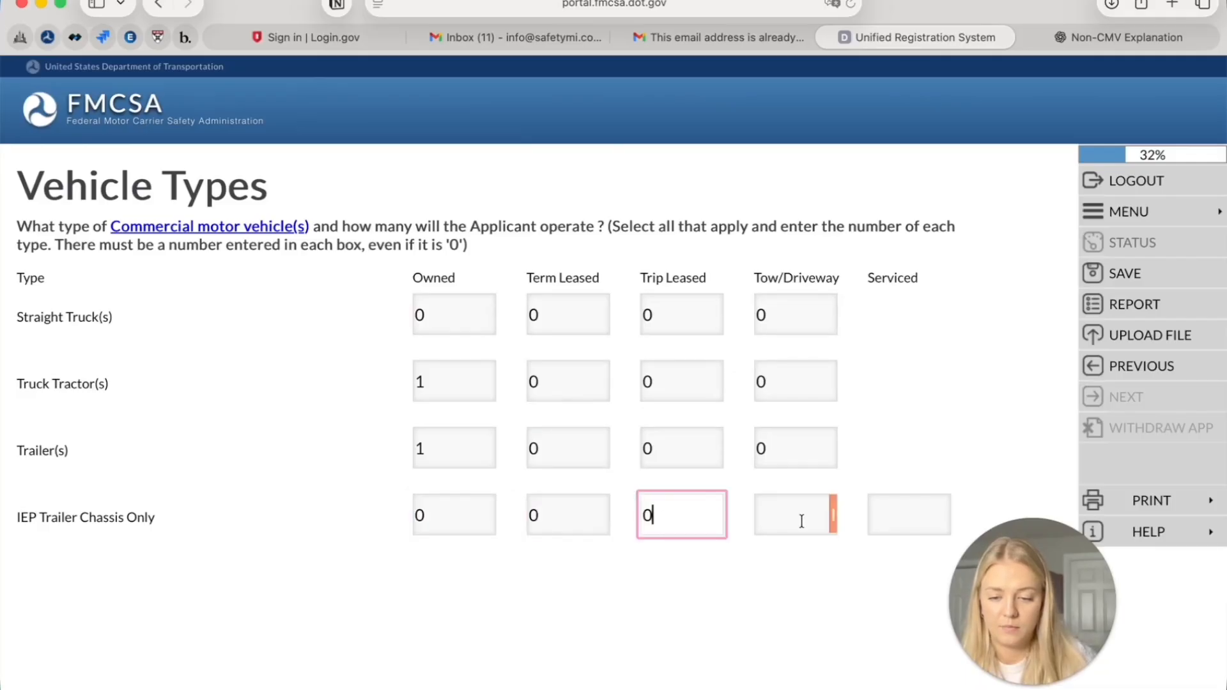
{"action": "left_click", "coordinate": [801, 517]}
{"action": "left_click", "coordinate": [902, 509]}
{"action": "left_click", "coordinate": [901, 510]}
{"action": "type", "text": "0"}
{"action": "scroll", "coordinate": [810, 466], "scroll_direction": "down", "scroll_amount": 1}
{"action": "left_click", "coordinate": [804, 466]}
{"action": "type", "text": "0"}
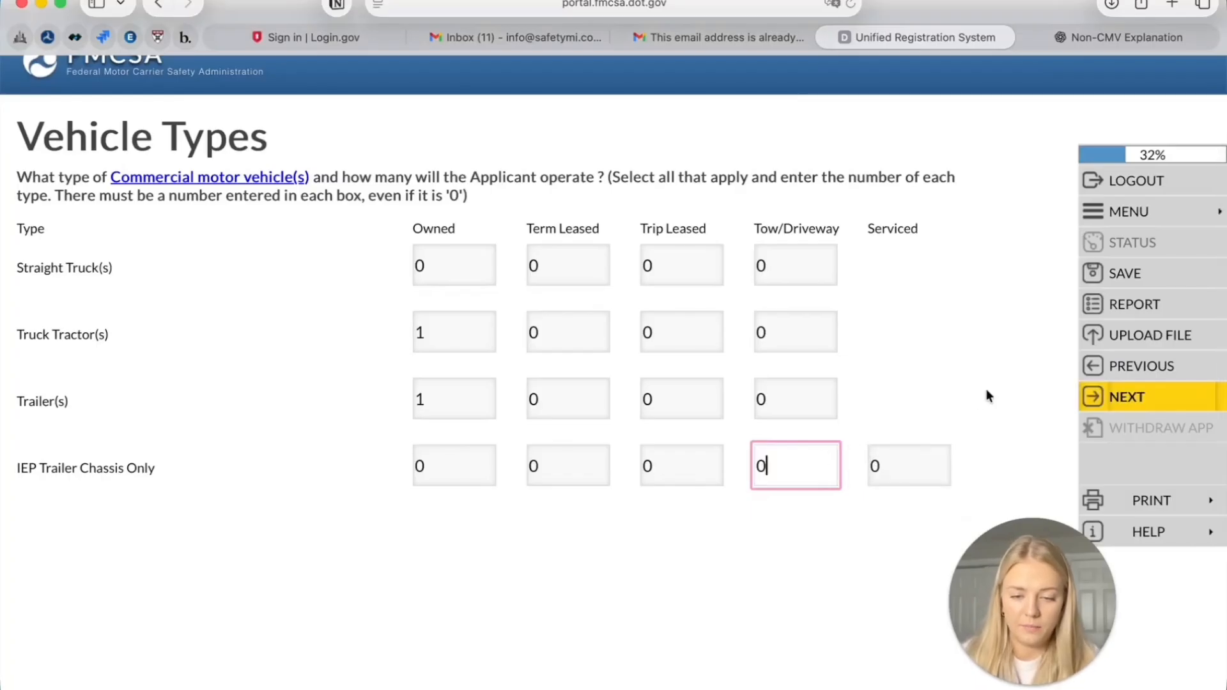
{"action": "left_click", "coordinate": [1104, 396]}
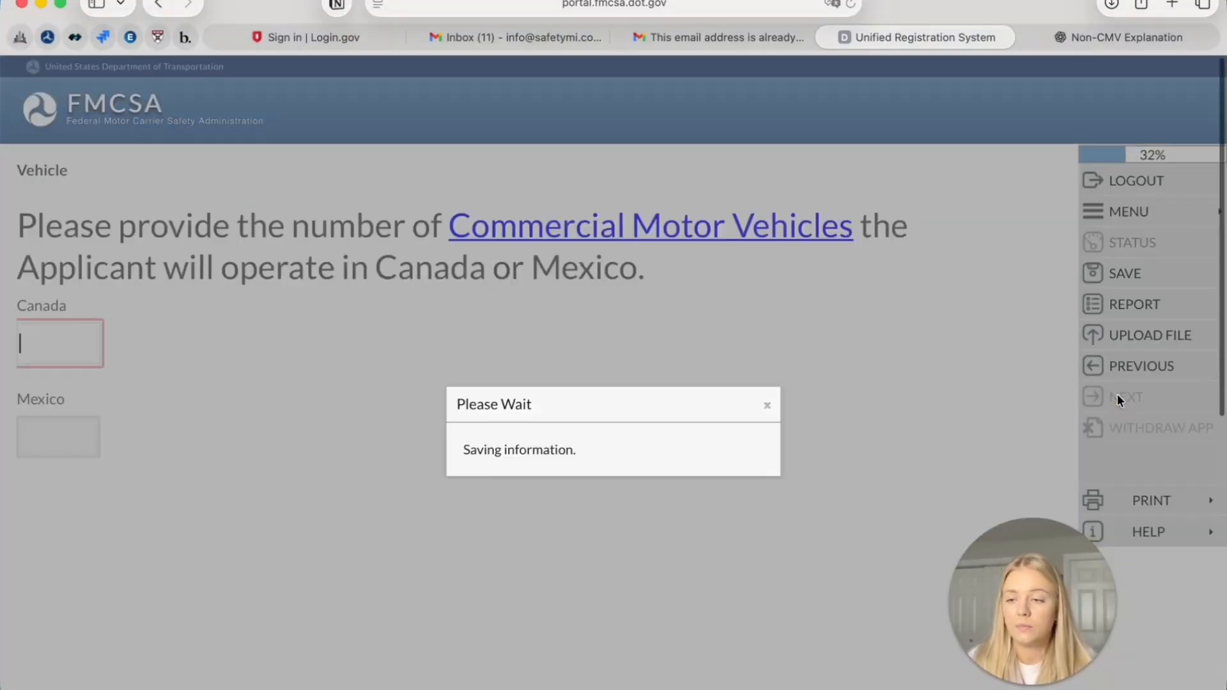
Enter 0 vehicles for Canada and 0 for Mexico and save
{"action": "type", "text": "0"}
{"action": "key", "text": "Tab"}
{"action": "type", "text": "0"}
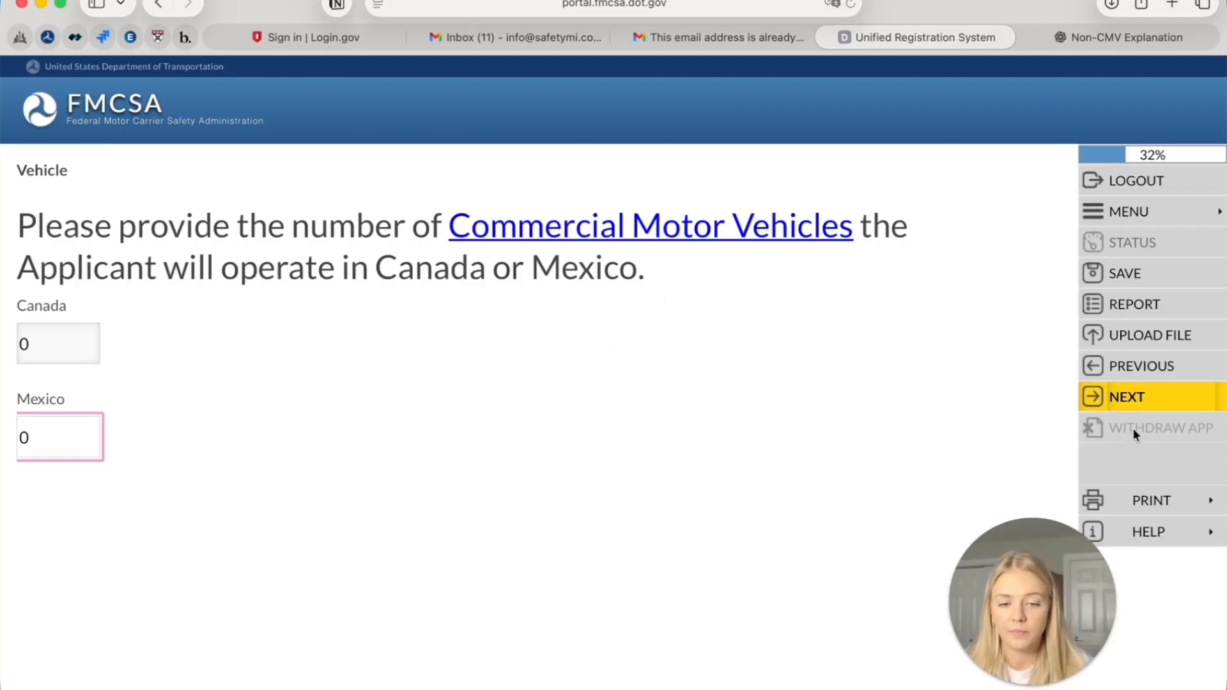
{"action": "left_click", "coordinate": [1129, 401]}
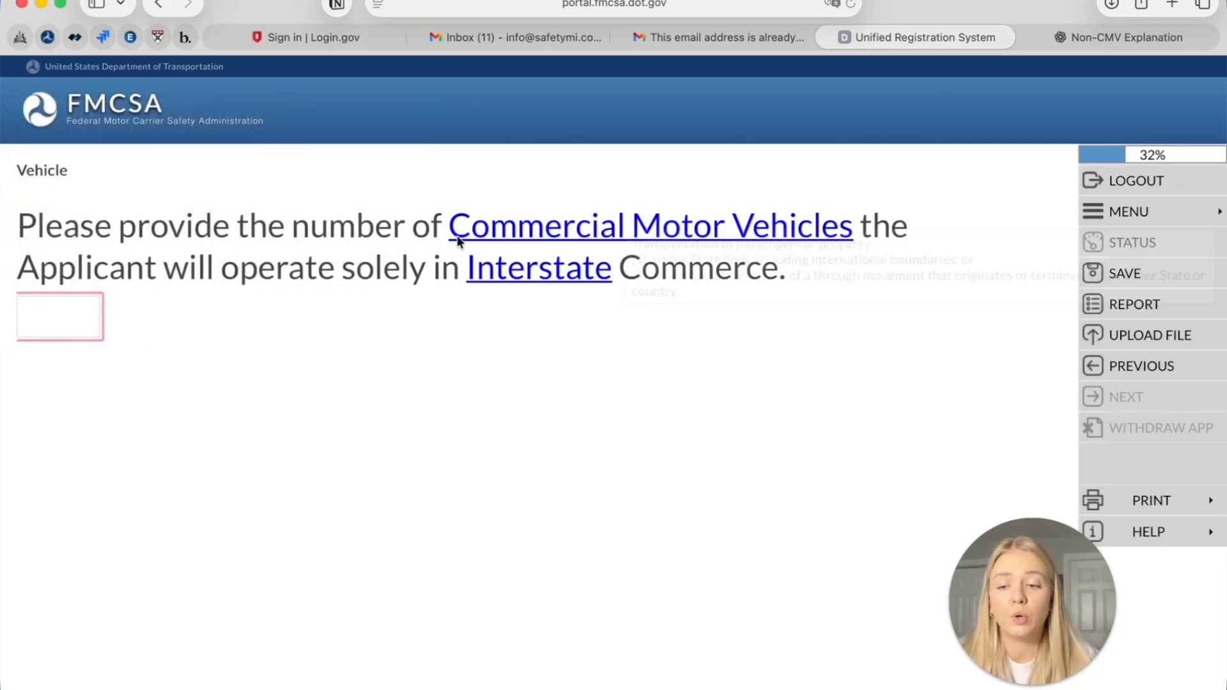
Enter 1 interstate vehicle and 0 intrastate vehicles, saving each answer
{"action": "mouse_move", "coordinate": [497, 282]}
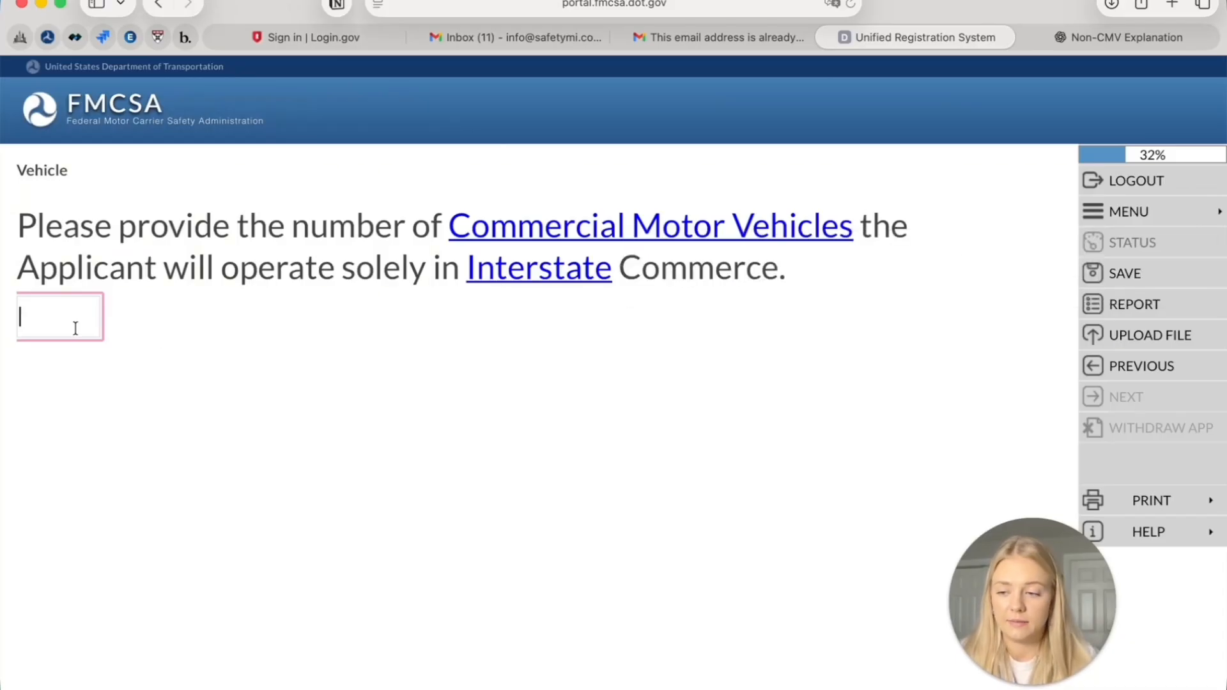
{"action": "type", "text": "1"}
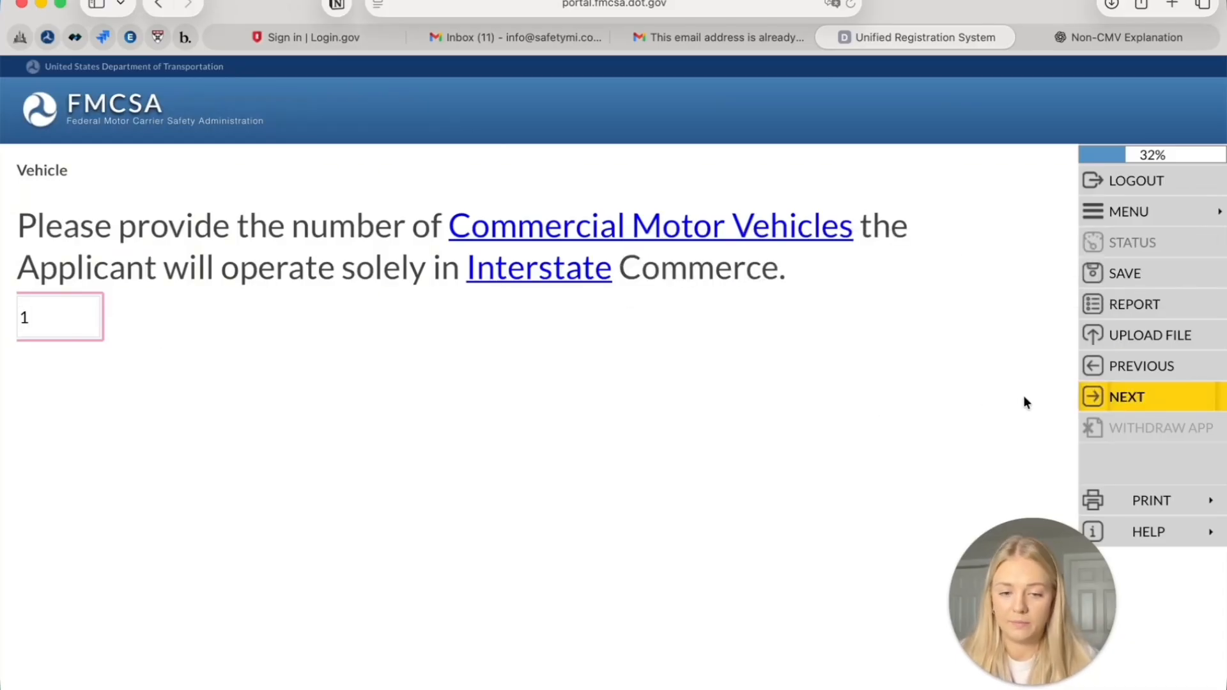
{"action": "left_click", "coordinate": [1137, 393]}
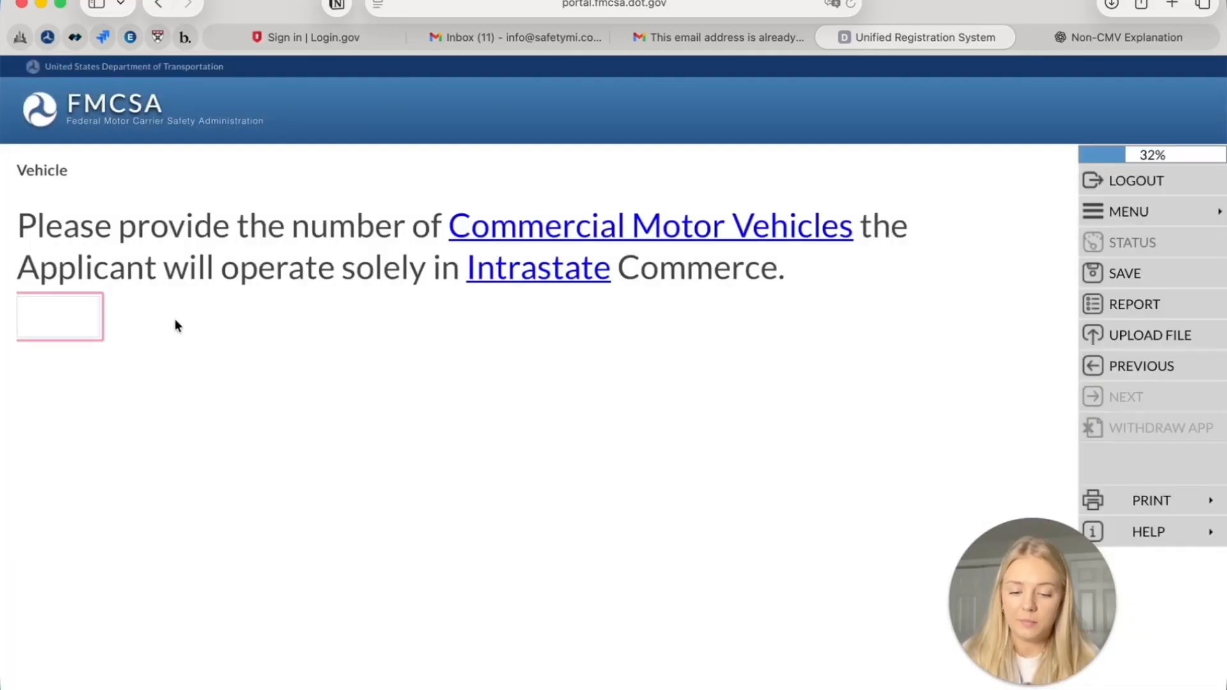
{"action": "type", "text": "0"}
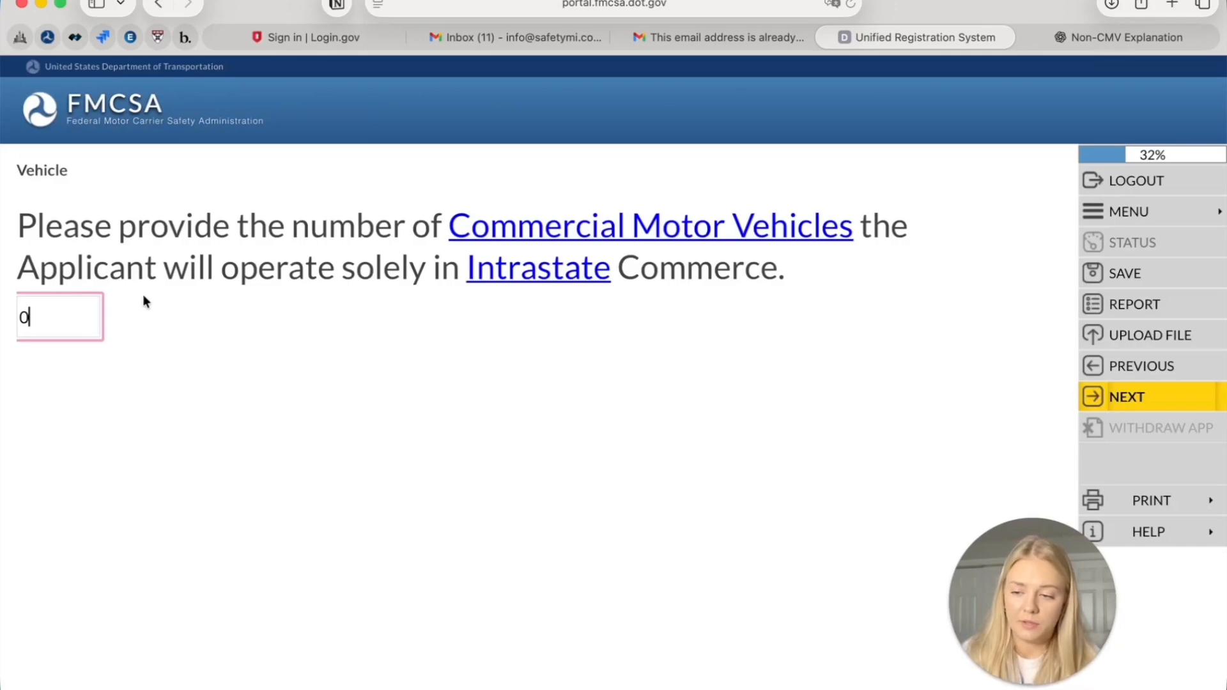
{"action": "left_click", "coordinate": [1148, 407]}
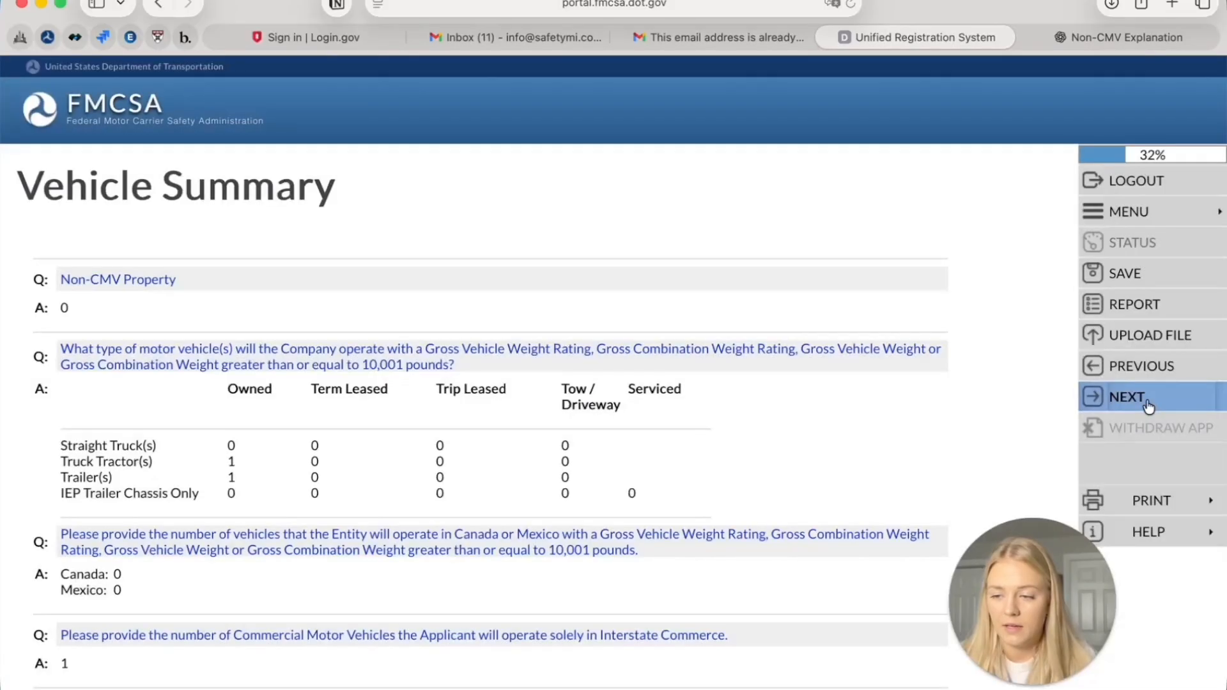
Review the Vehicle Summary and continue to the Drivers section
{"action": "scroll", "coordinate": [801, 427], "scroll_direction": "down", "scroll_amount": 5}
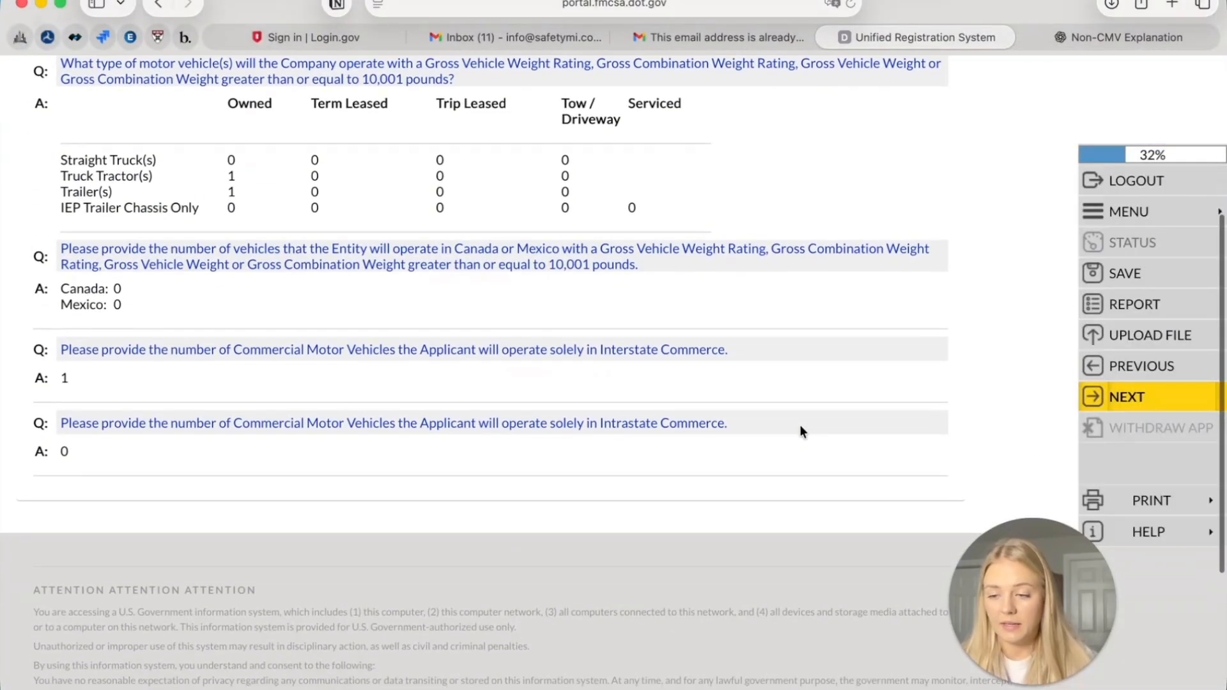
{"action": "scroll", "coordinate": [799, 424], "scroll_direction": "up", "scroll_amount": 3}
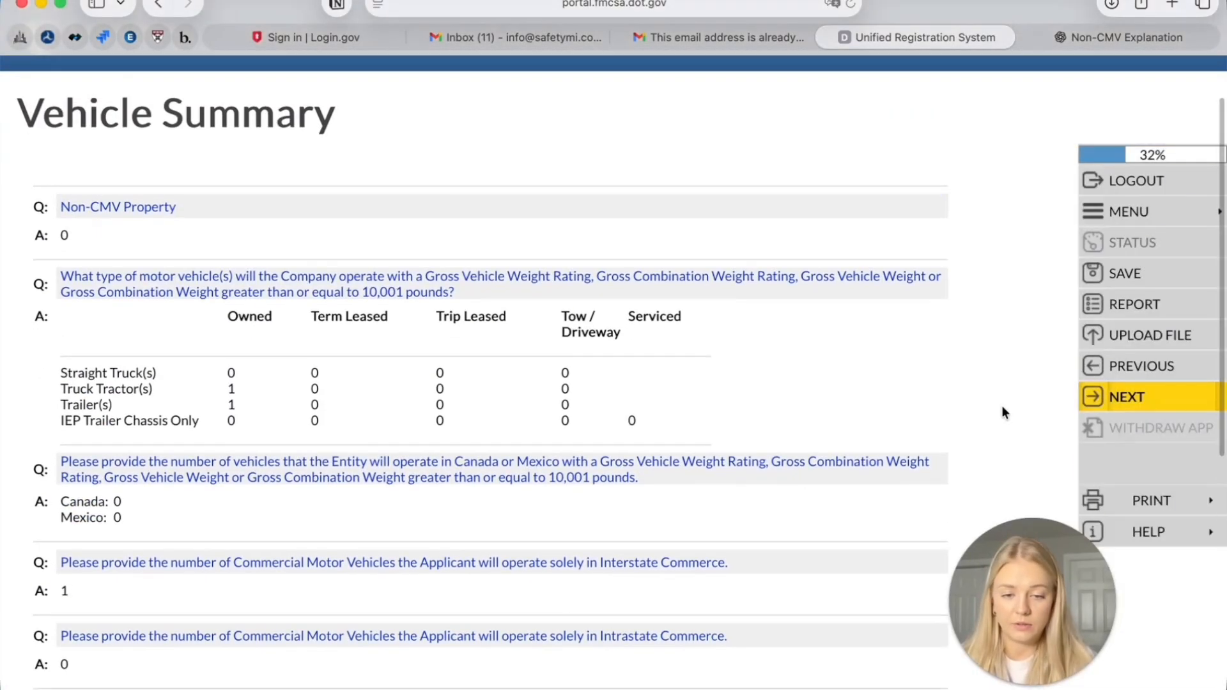
{"action": "left_click", "coordinate": [1165, 397]}
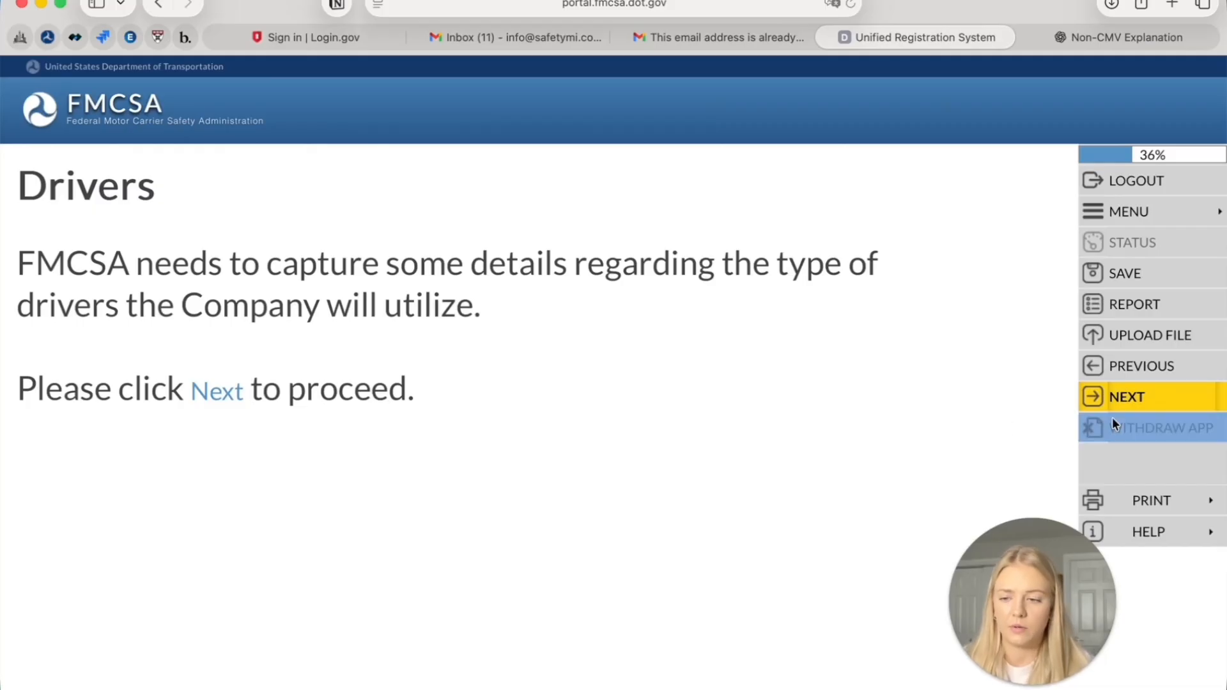
Save interstate drivers as 0 within and 1 beyond 100 air-miles
{"action": "left_click", "coordinate": [1121, 401]}
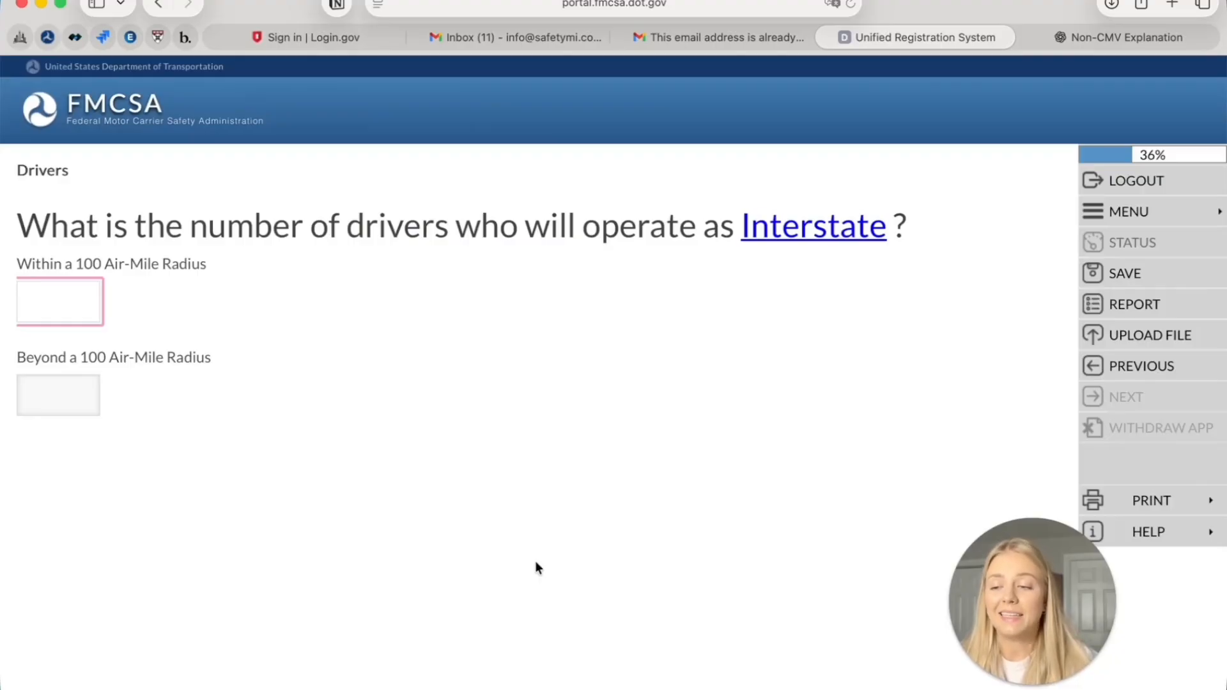
{"action": "left_click", "coordinate": [79, 411]}
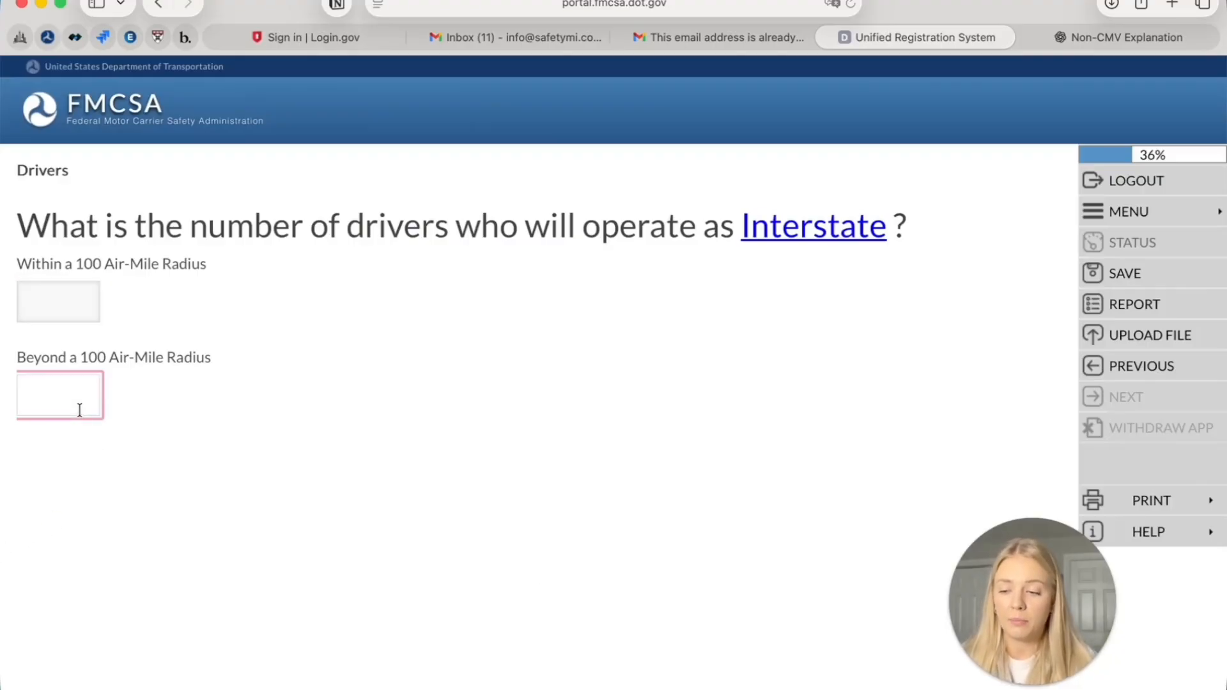
{"action": "type", "text": "1"}
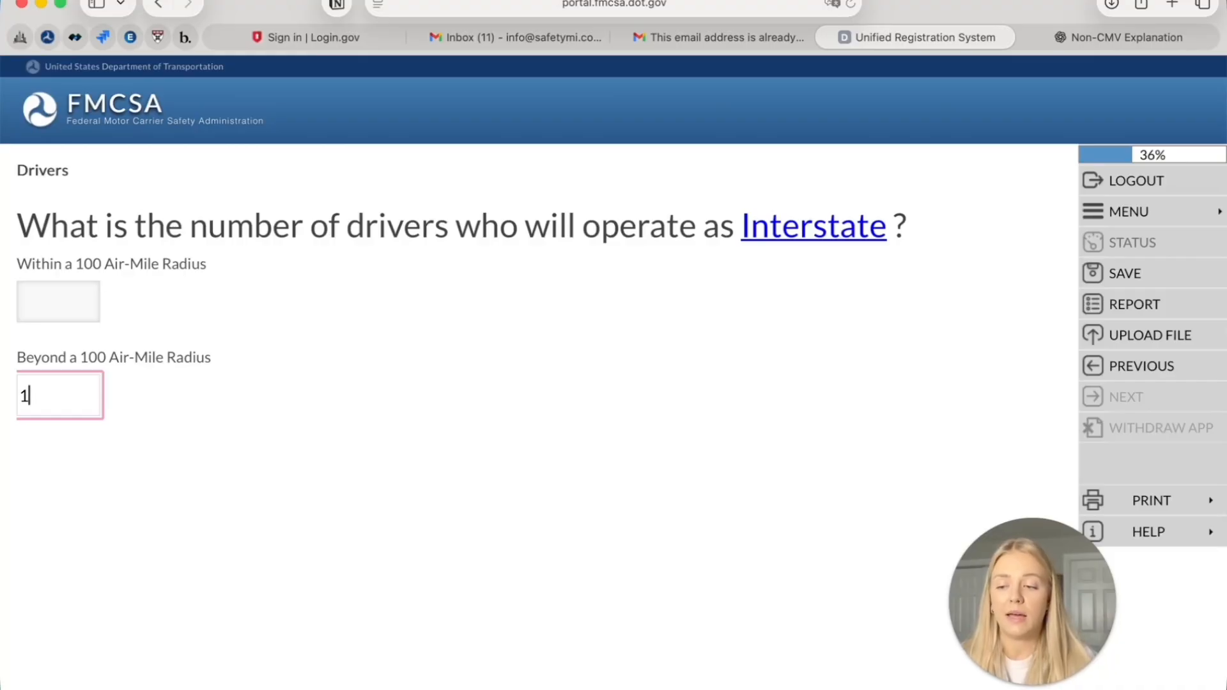
{"action": "mouse_move", "coordinate": [774, 238]}
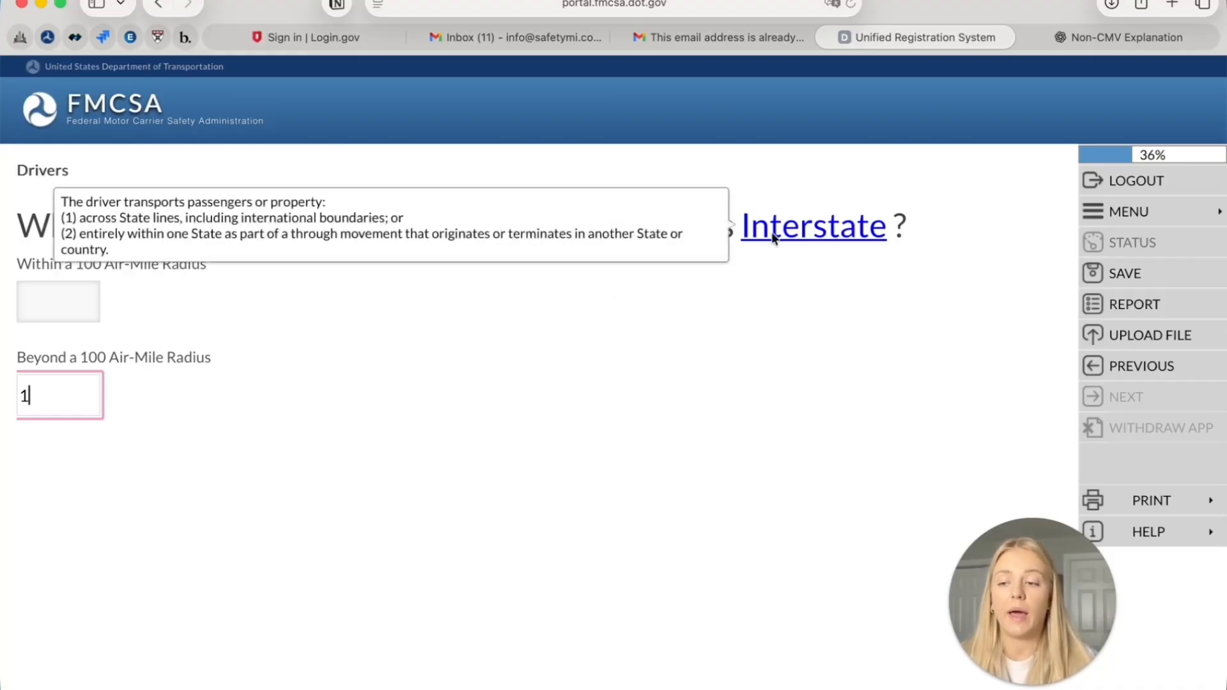
{"action": "left_click", "coordinate": [86, 291]}
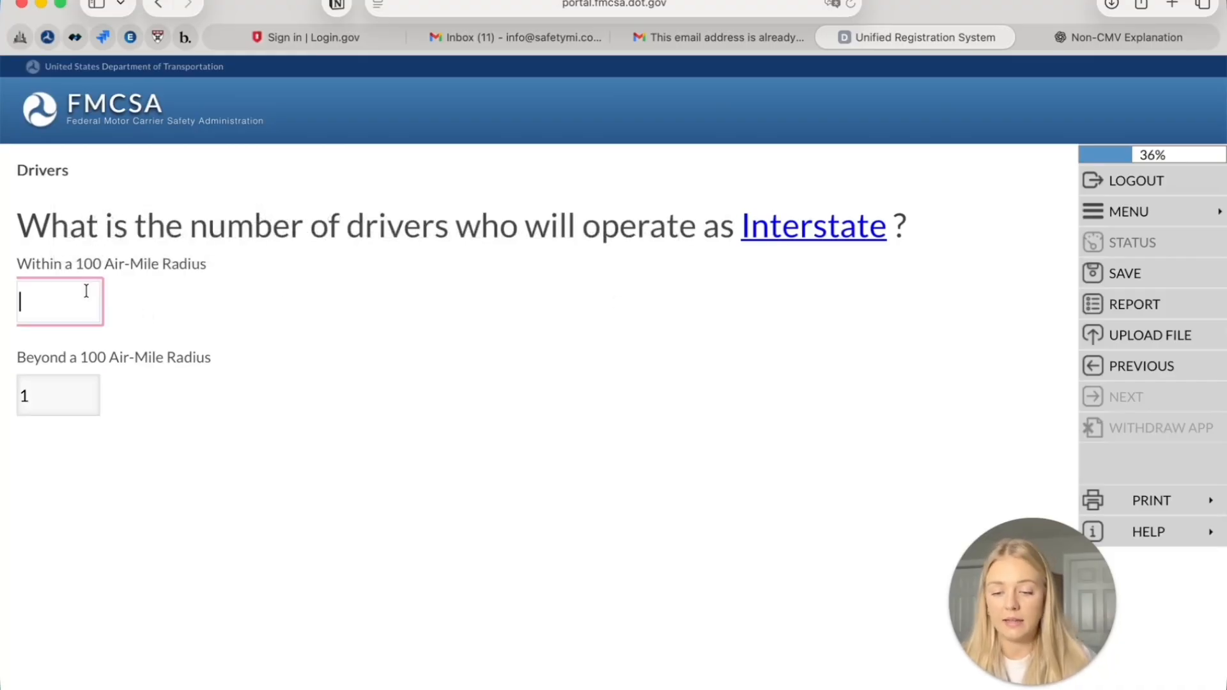
{"action": "type", "text": "0"}
{"action": "left_click", "coordinate": [1131, 397]}
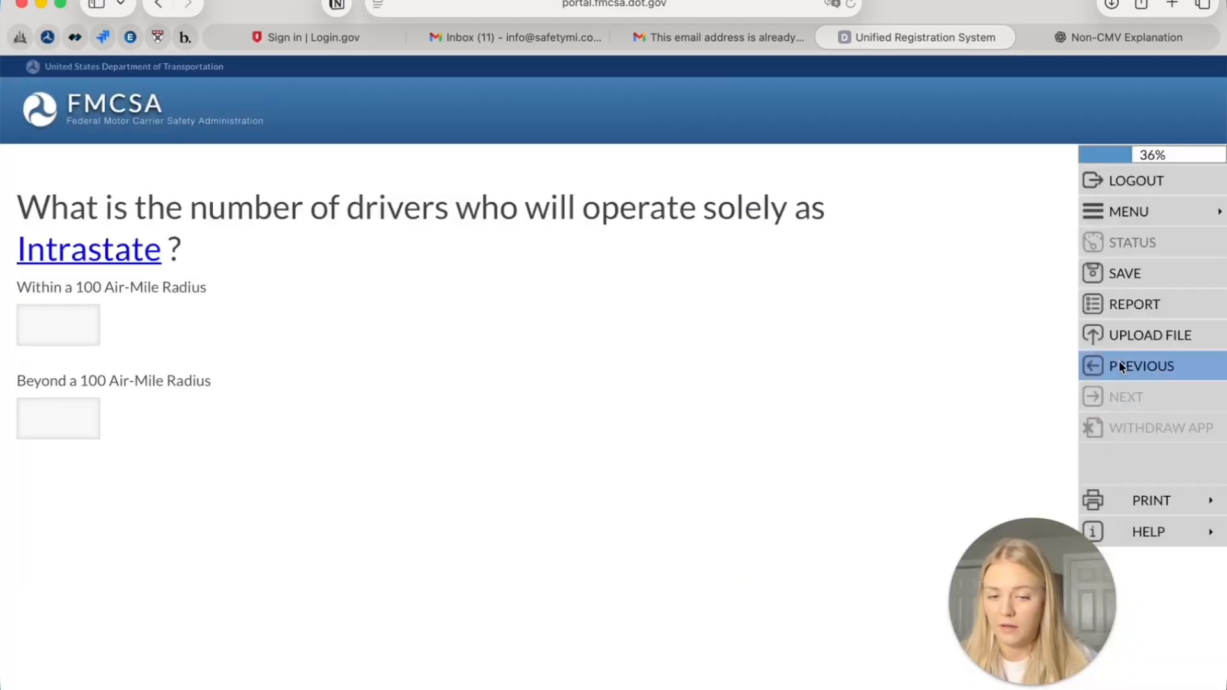
{"action": "left_click", "coordinate": [1119, 360]}
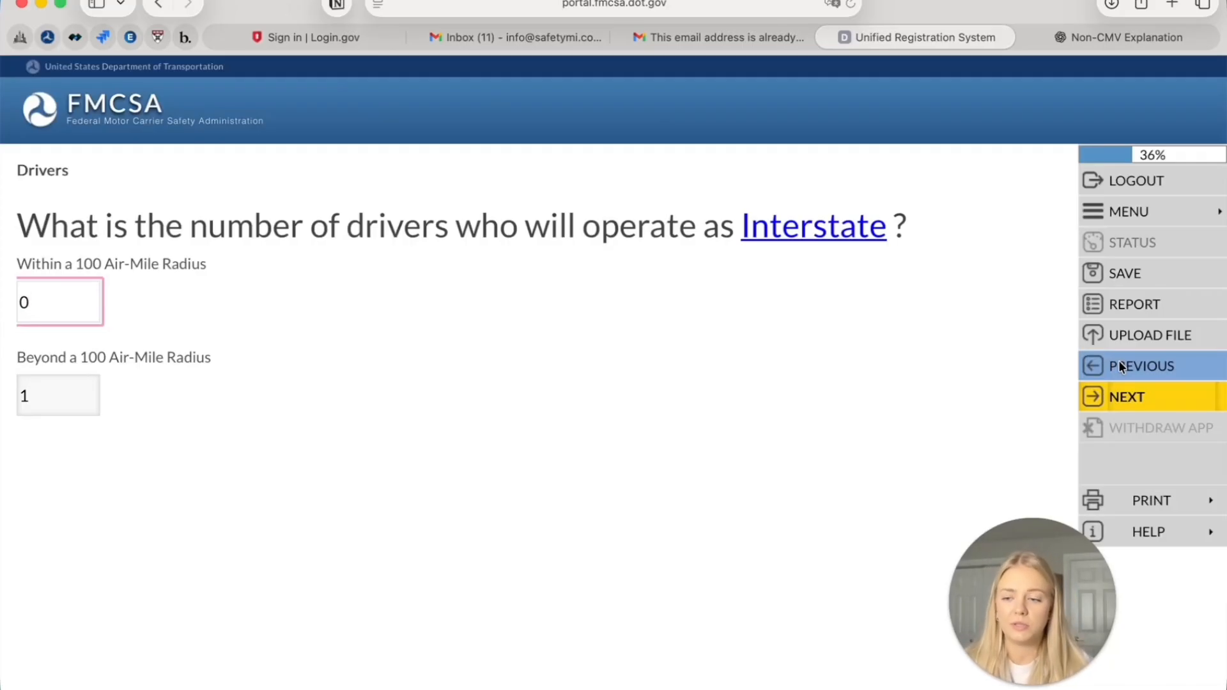
{"action": "left_click", "coordinate": [1177, 412]}
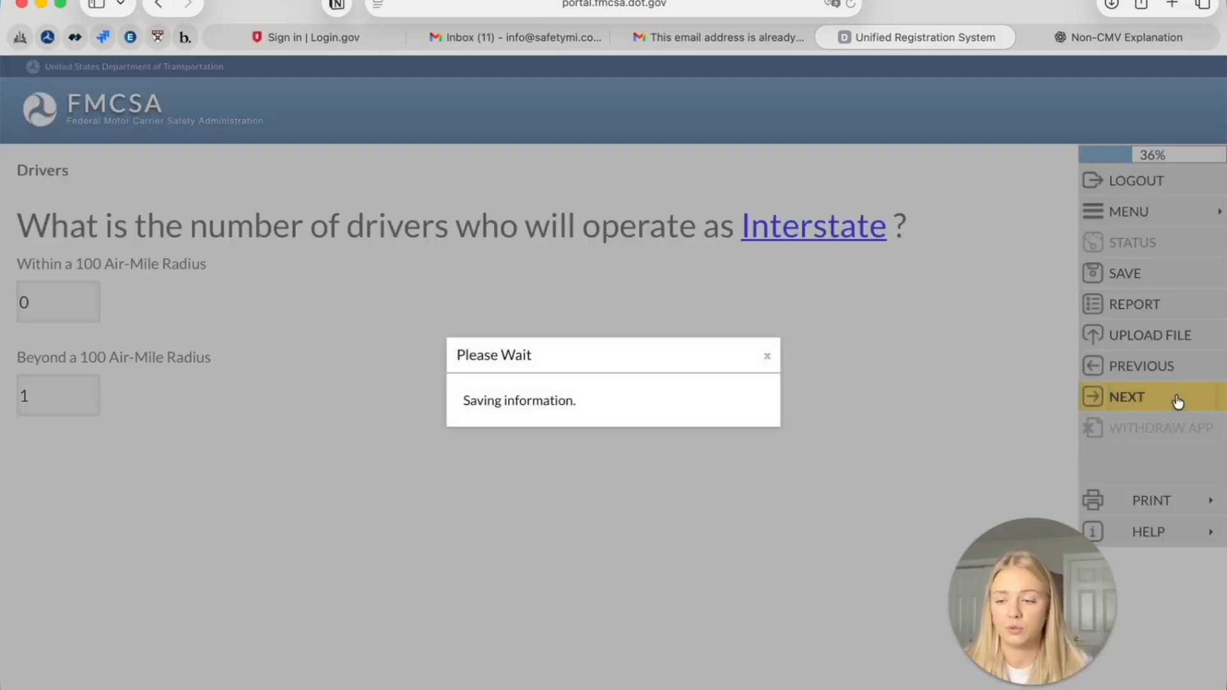
Enter 0 intrastate drivers within and 0 beyond 100 air-miles
{"action": "type", "text": "0"}
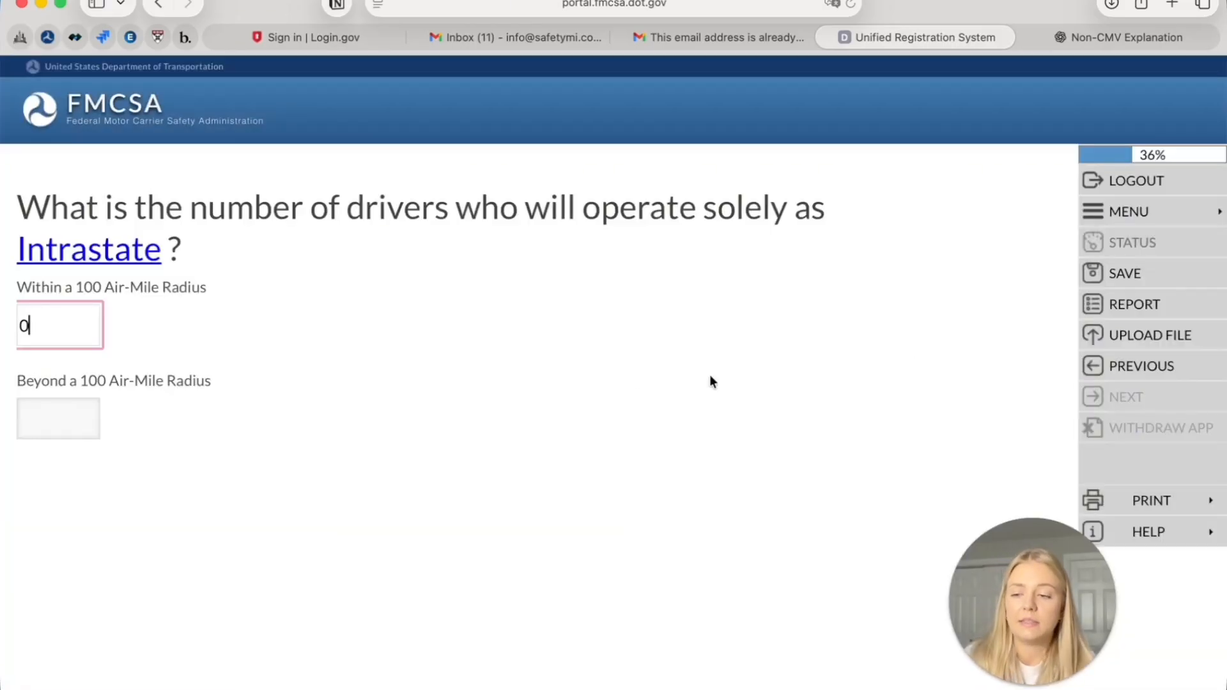
{"action": "left_click", "coordinate": [39, 415]}
{"action": "type", "text": "0"}
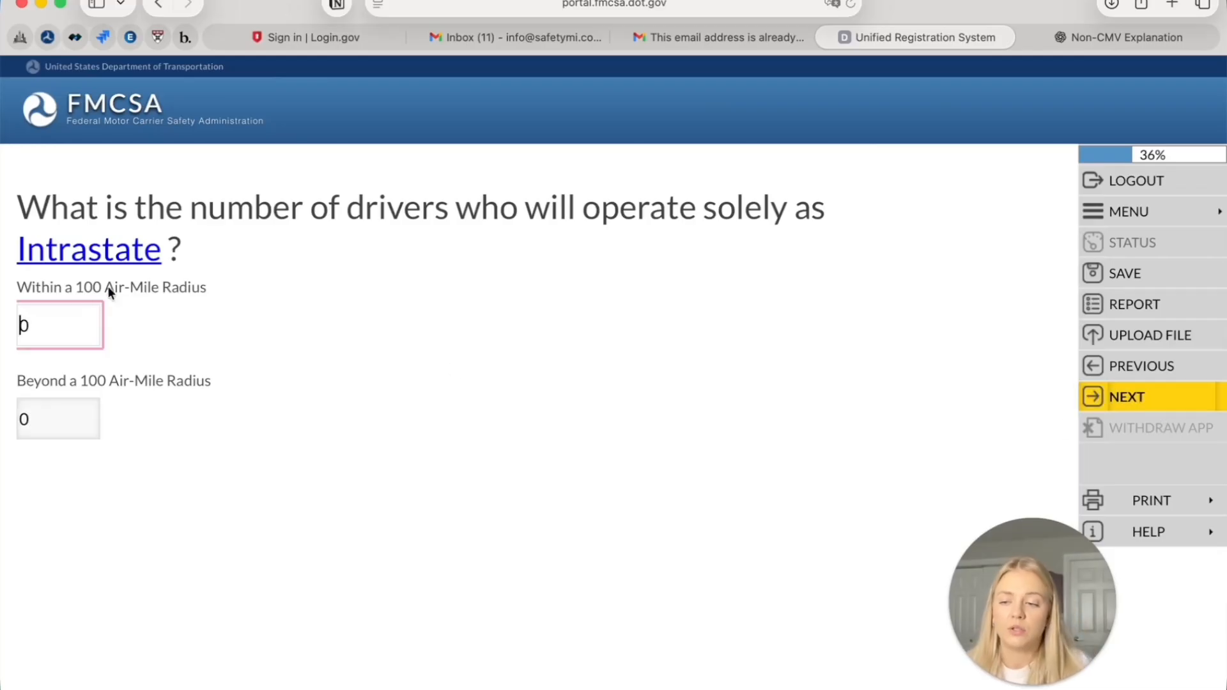
{"action": "left_click", "coordinate": [129, 278]}
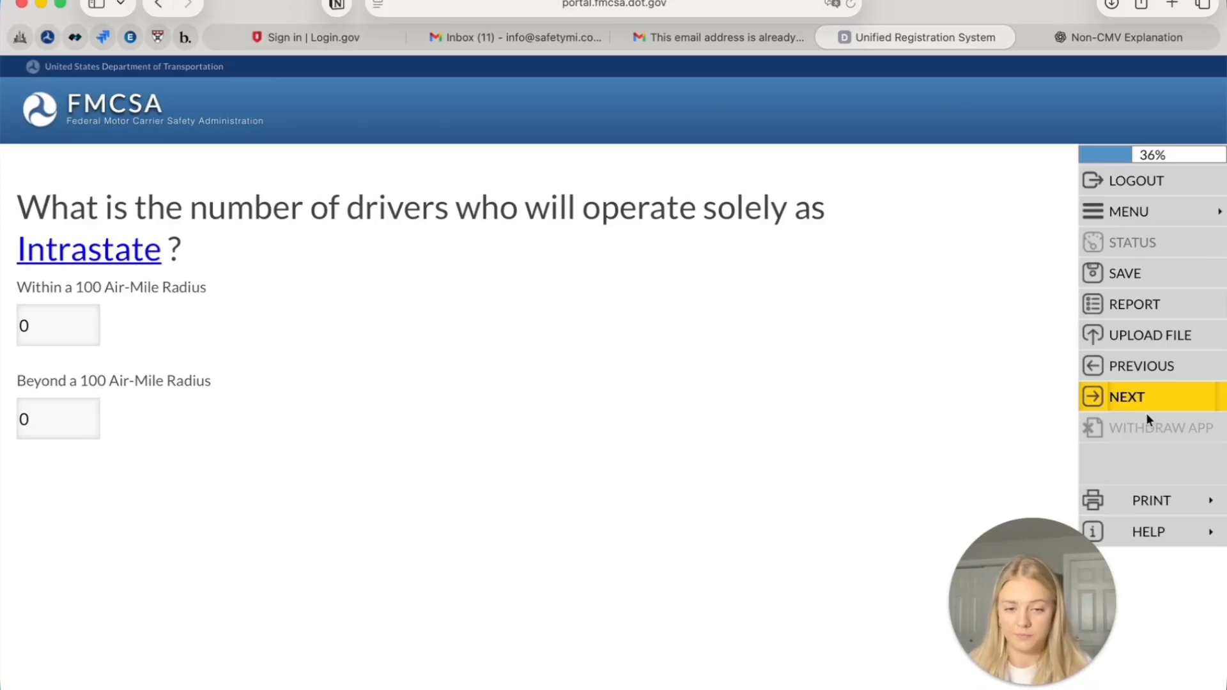
Save 1 CDL driver, then enter 0 drivers for Canada and 0 for Mexico
{"action": "left_click", "coordinate": [1149, 395]}
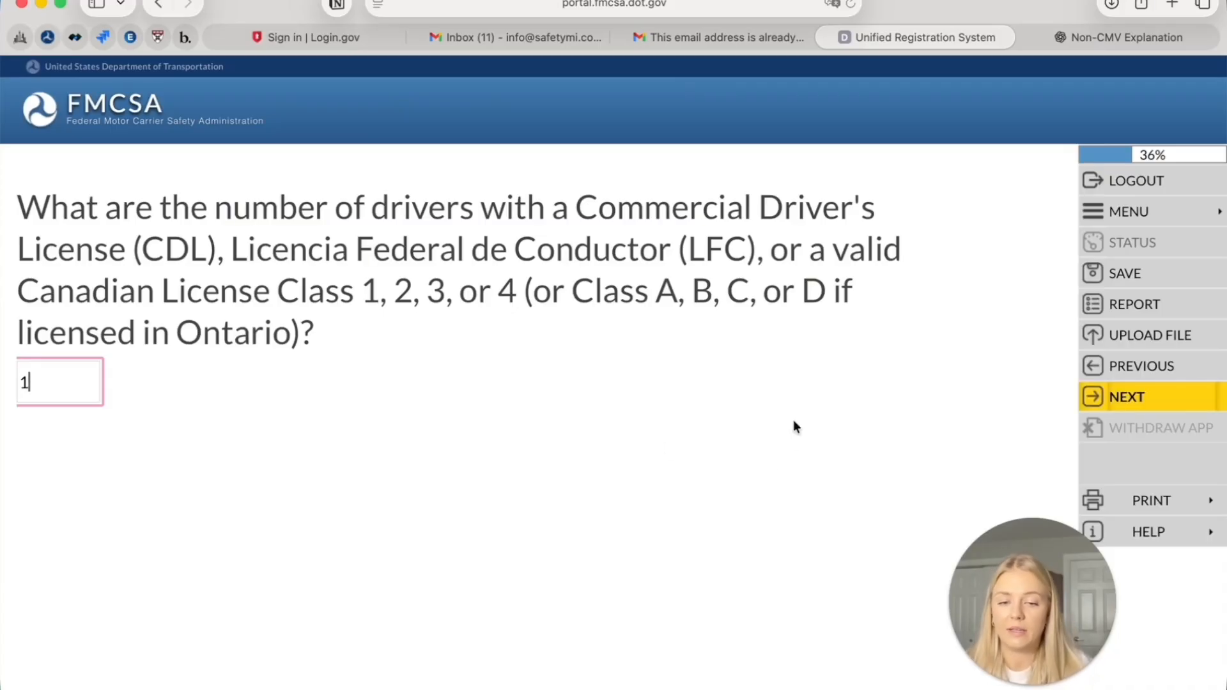
{"action": "left_click", "coordinate": [1101, 406]}
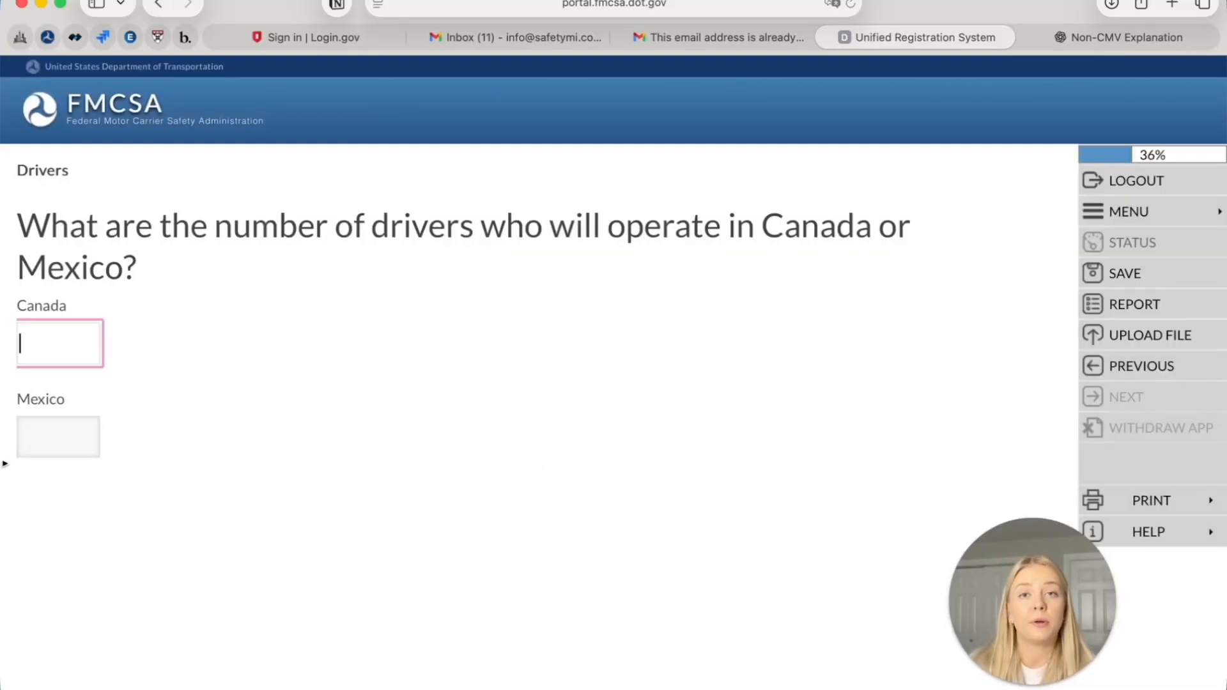
{"action": "type", "text": "0"}
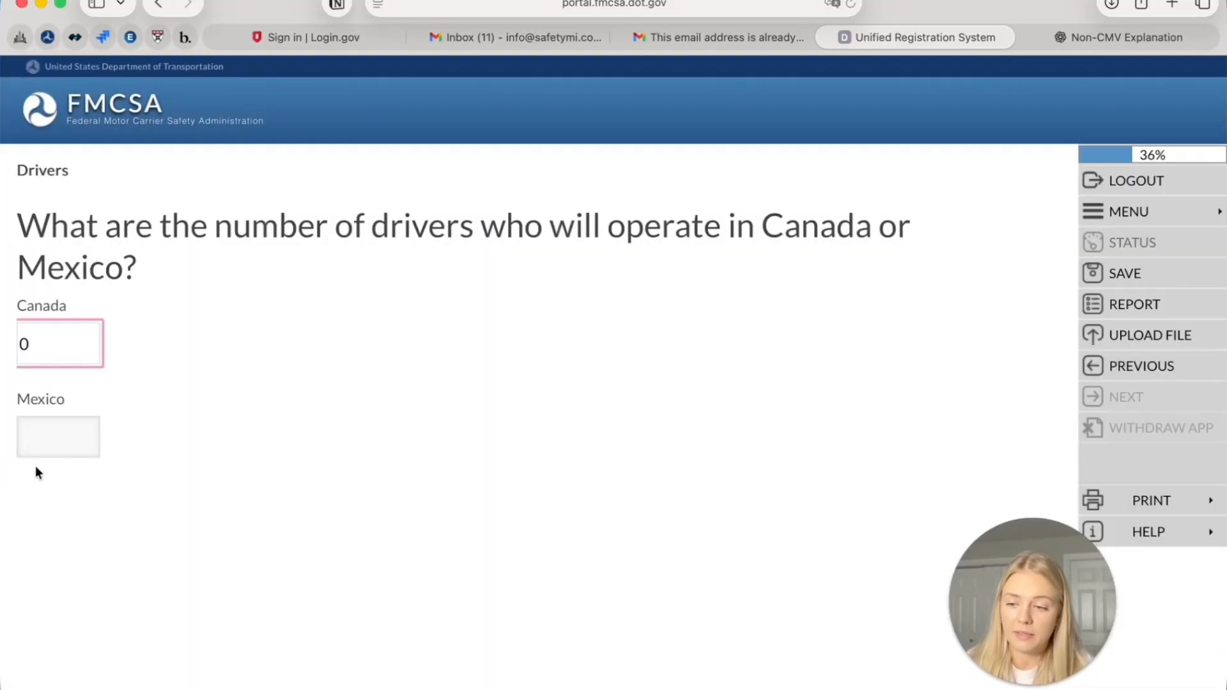
{"action": "left_click", "coordinate": [69, 452]}
{"action": "type", "text": "0"}
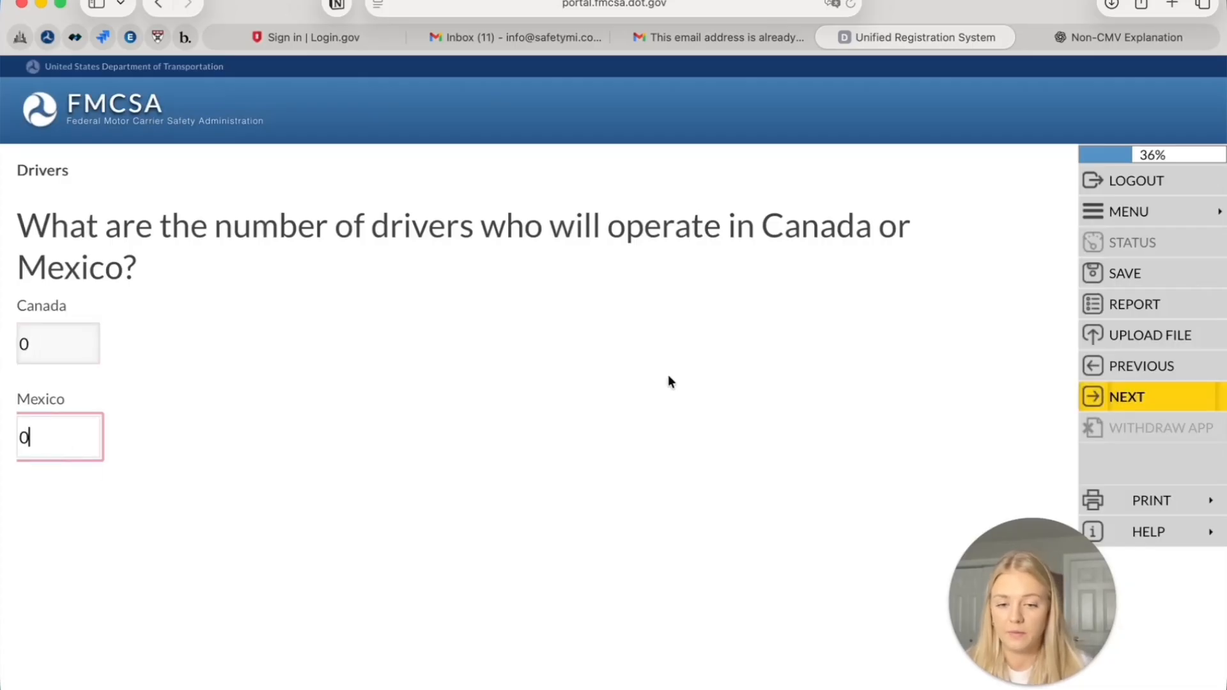
{"action": "left_click", "coordinate": [1163, 397]}
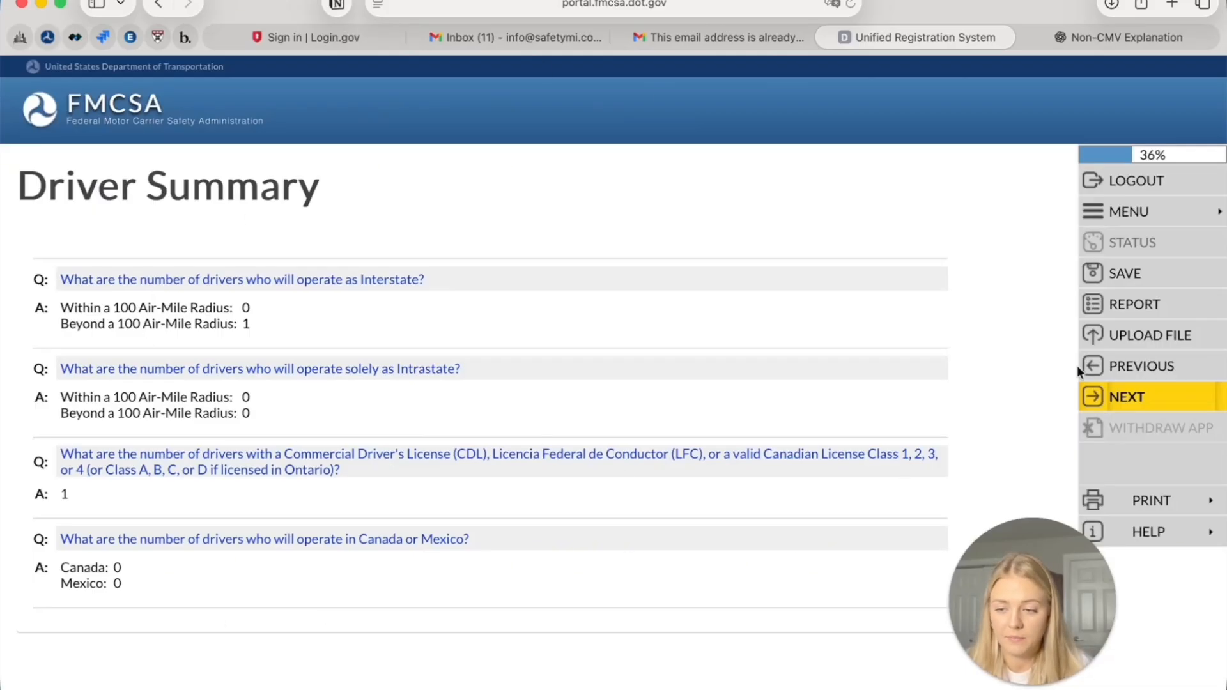
Answer Yes to property carried in vehicles of 10,001 pounds or more, showing the $750,000 minimum
{"action": "left_click", "coordinate": [1138, 396]}
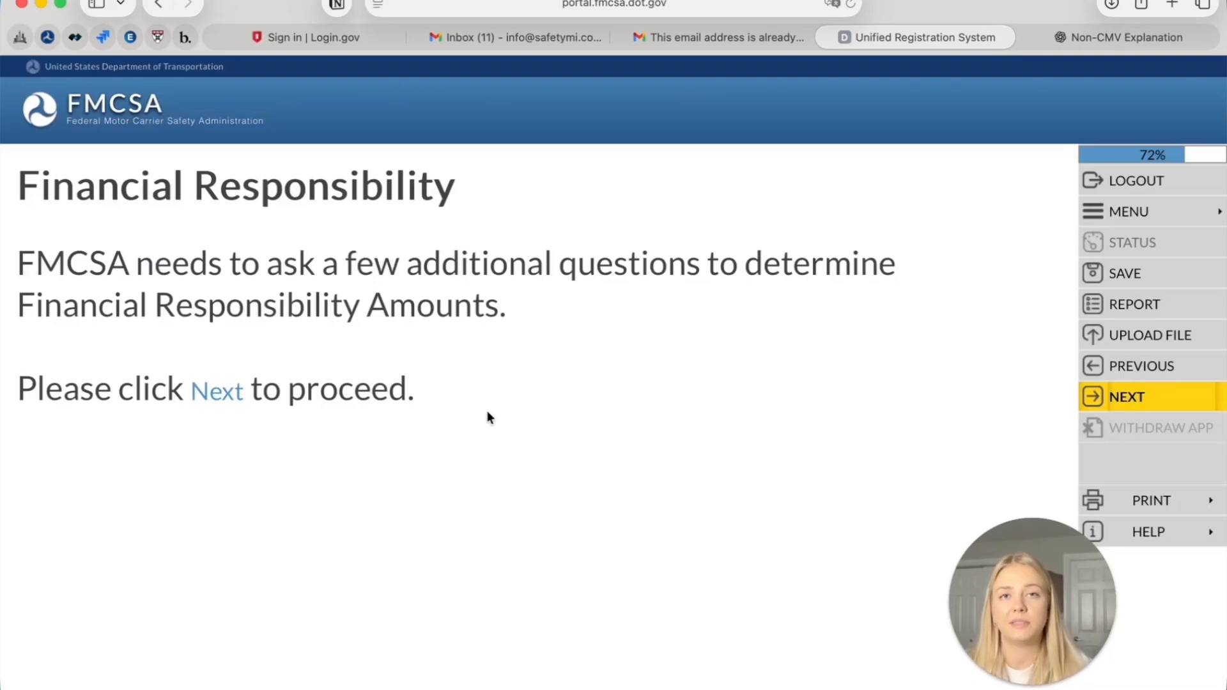
{"action": "left_click", "coordinate": [1179, 397]}
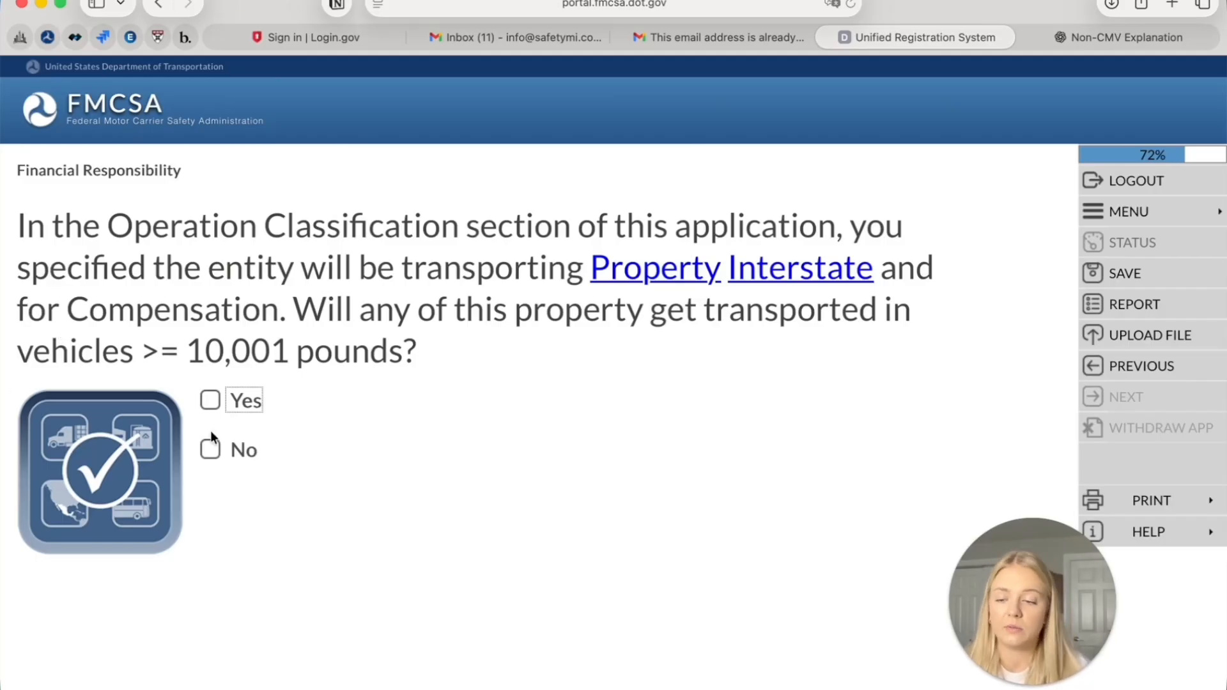
{"action": "left_click", "coordinate": [209, 401]}
{"action": "left_click", "coordinate": [1107, 397]}
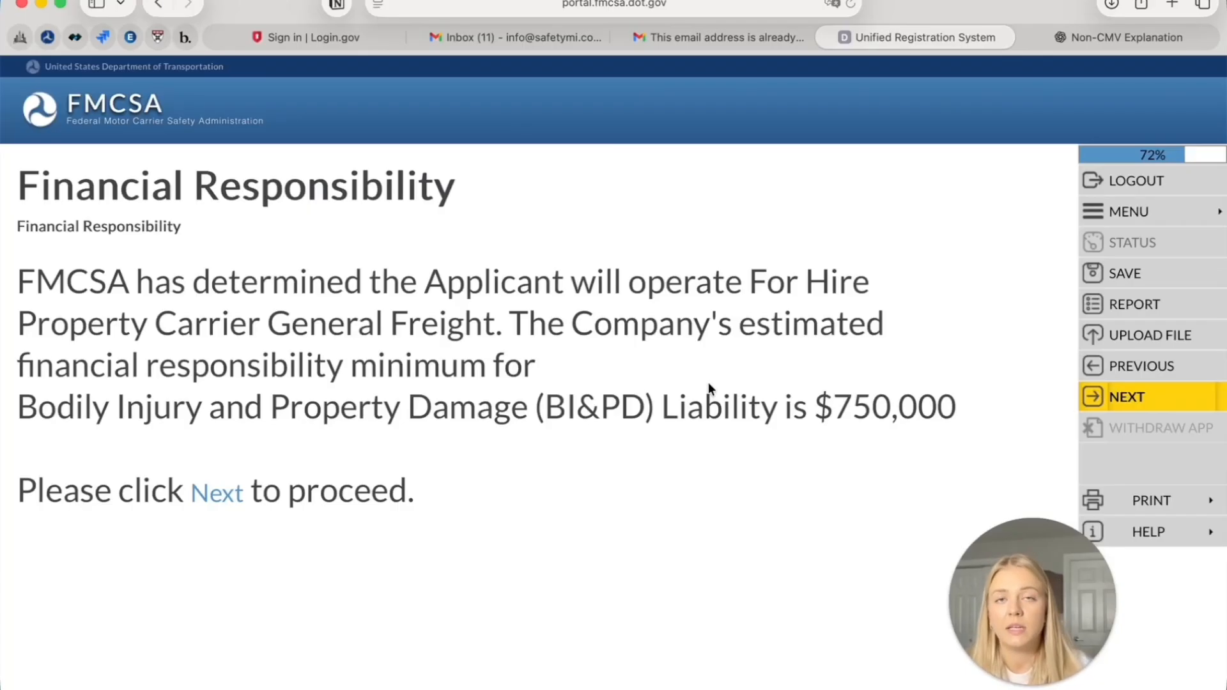
Continue from the Financial Responsibility result to the Affiliation with Others introduction
{"action": "left_click", "coordinate": [1157, 410]}
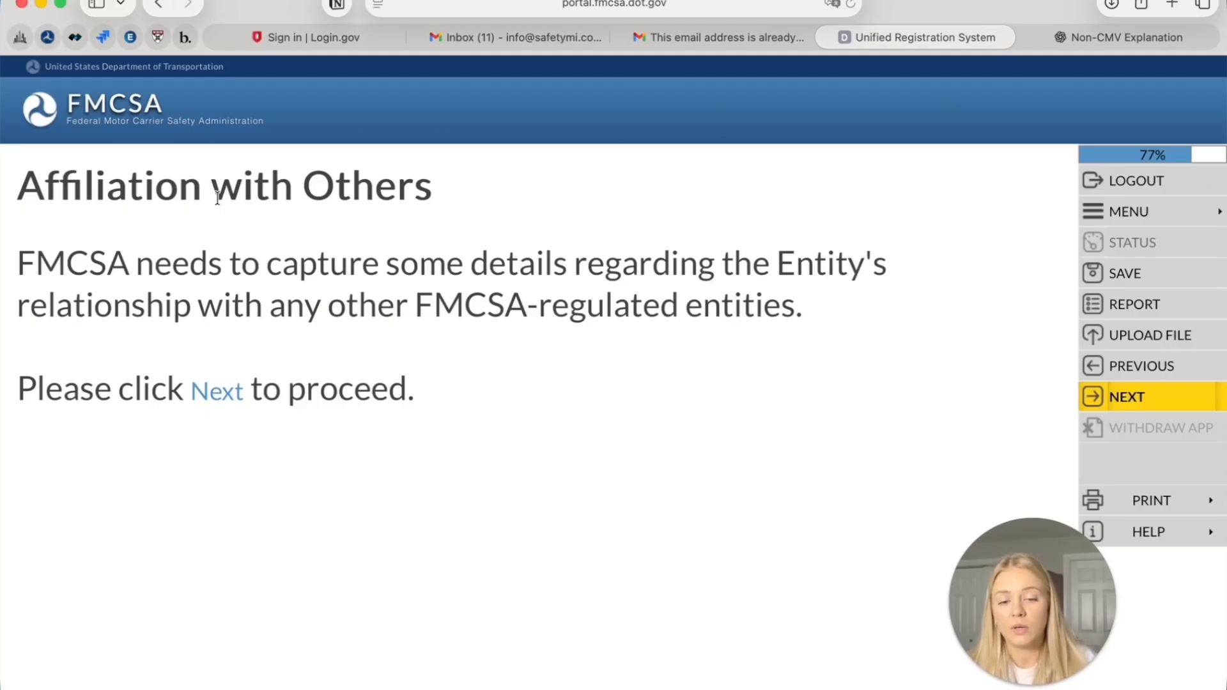
Answer No to affiliations, correcting an initial Yes, and continue past the affiliation summary
{"action": "left_click", "coordinate": [1118, 409]}
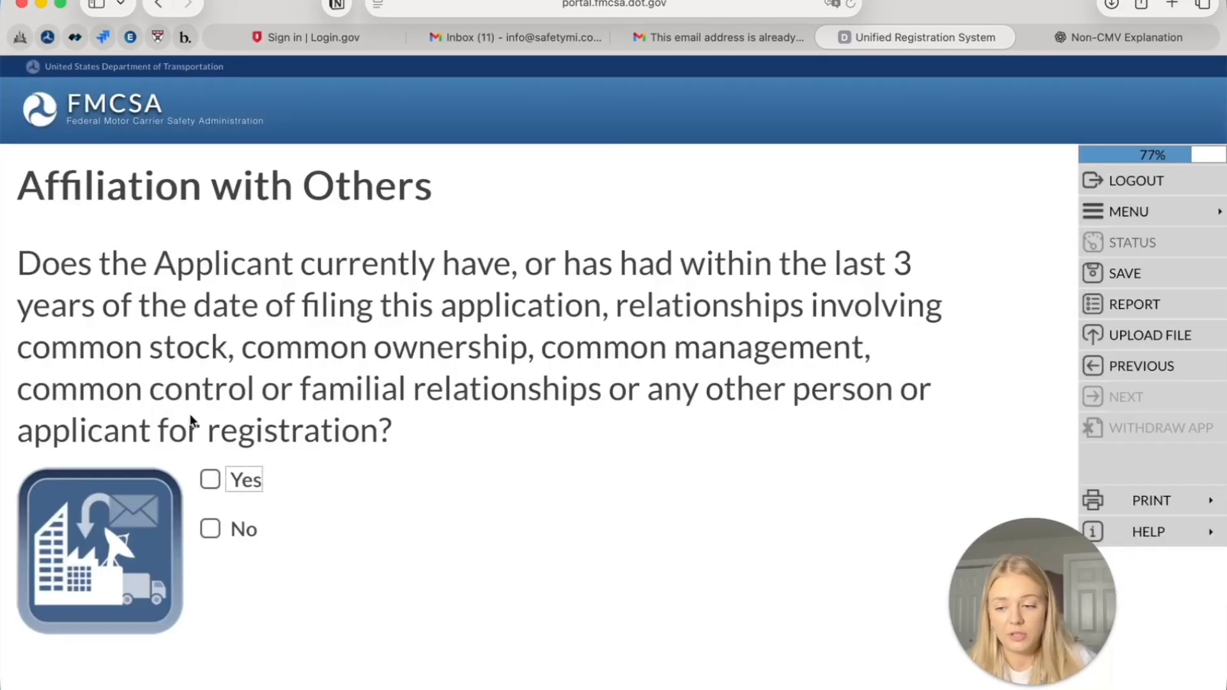
{"action": "left_click", "coordinate": [211, 480]}
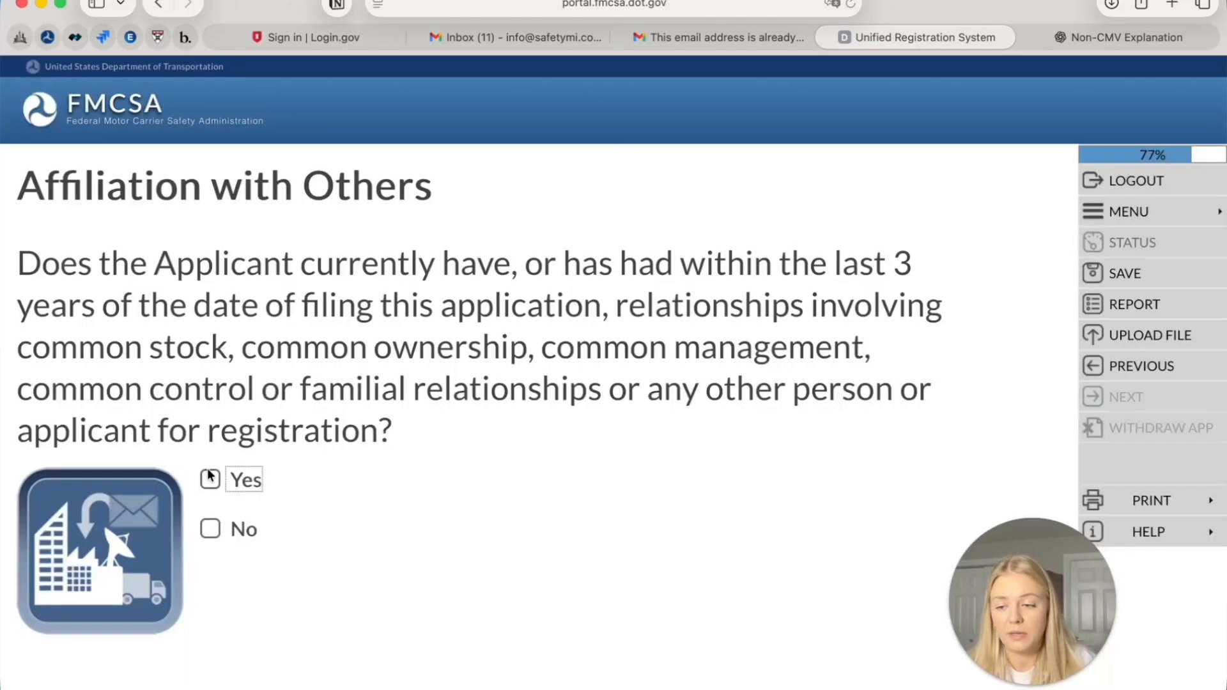
{"action": "left_click", "coordinate": [1121, 399]}
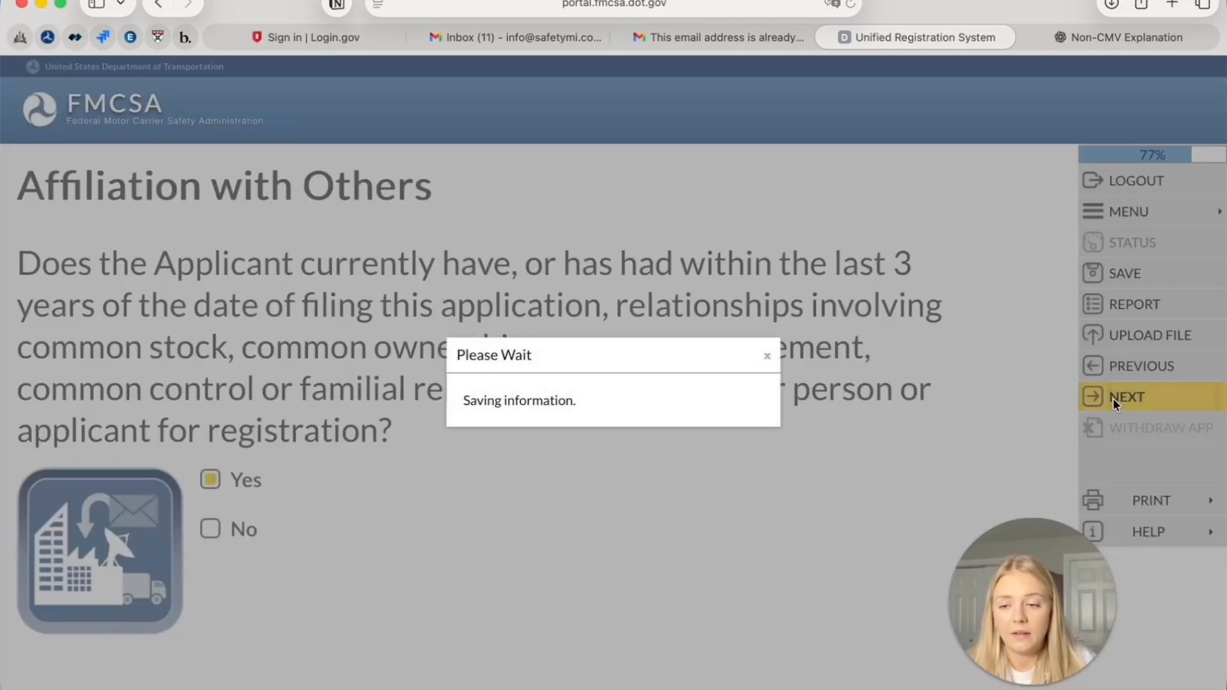
{"action": "scroll", "coordinate": [403, 393], "scroll_direction": "down", "scroll_amount": 3}
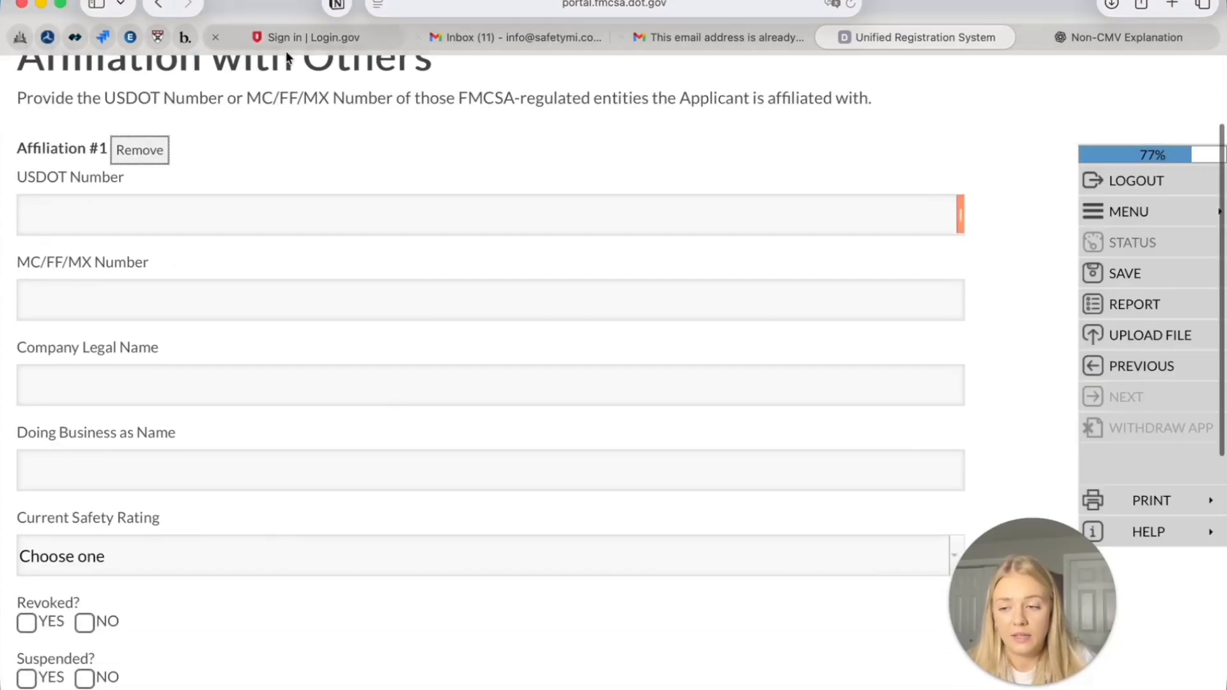
{"action": "scroll", "coordinate": [176, 551], "scroll_direction": "down", "scroll_amount": 7}
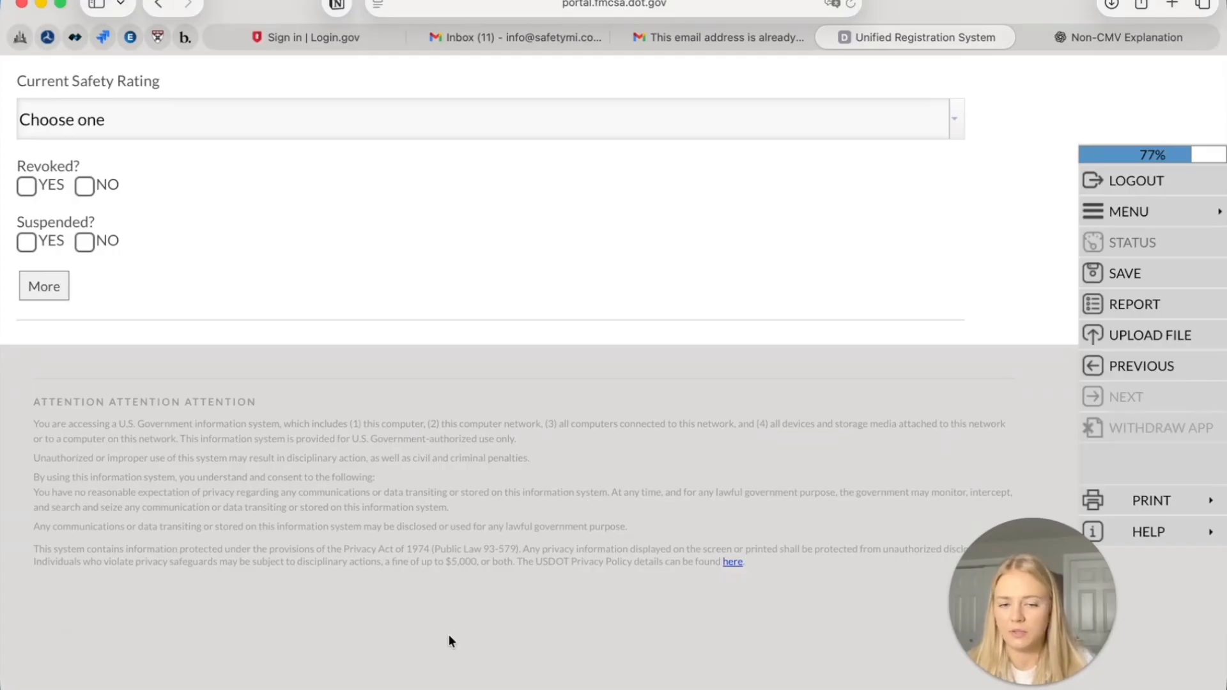
{"action": "left_click", "coordinate": [1128, 362]}
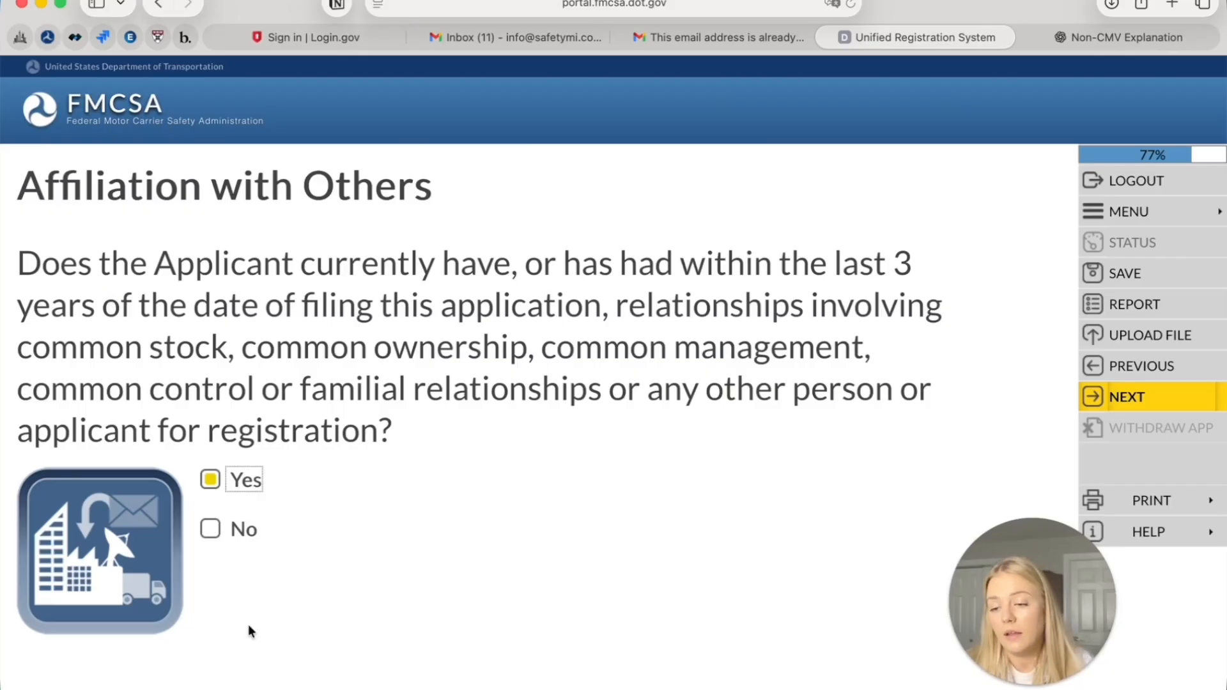
{"action": "left_click", "coordinate": [206, 533]}
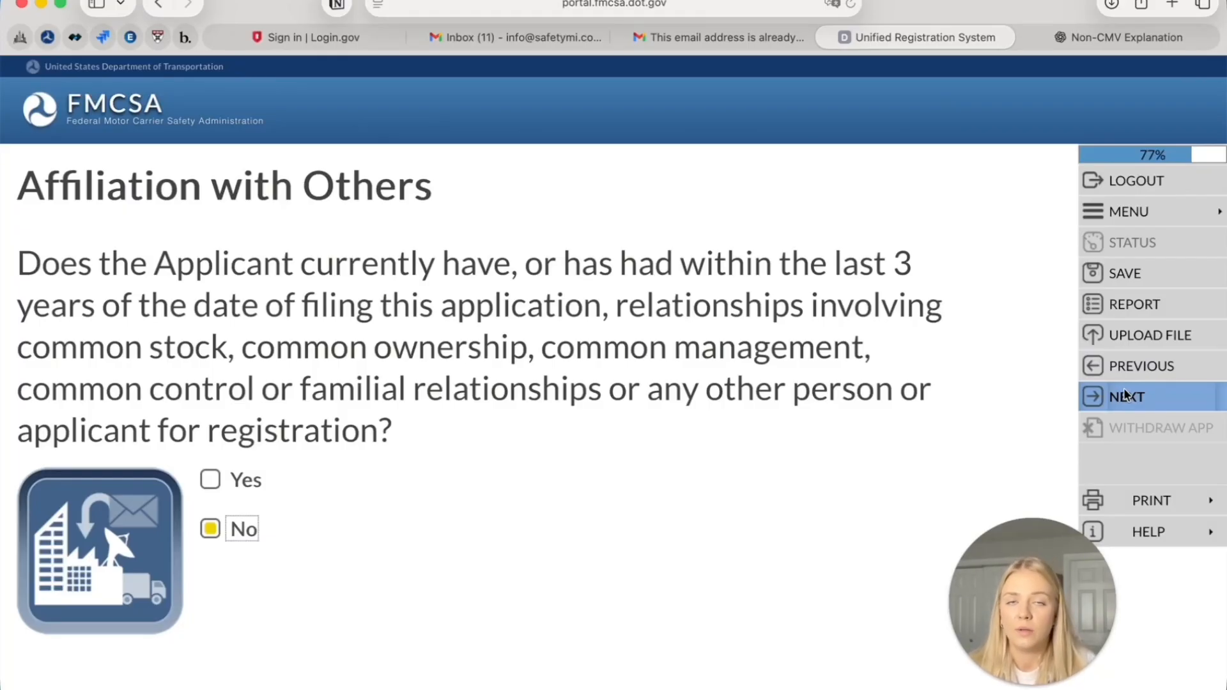
{"action": "left_click", "coordinate": [1180, 397]}
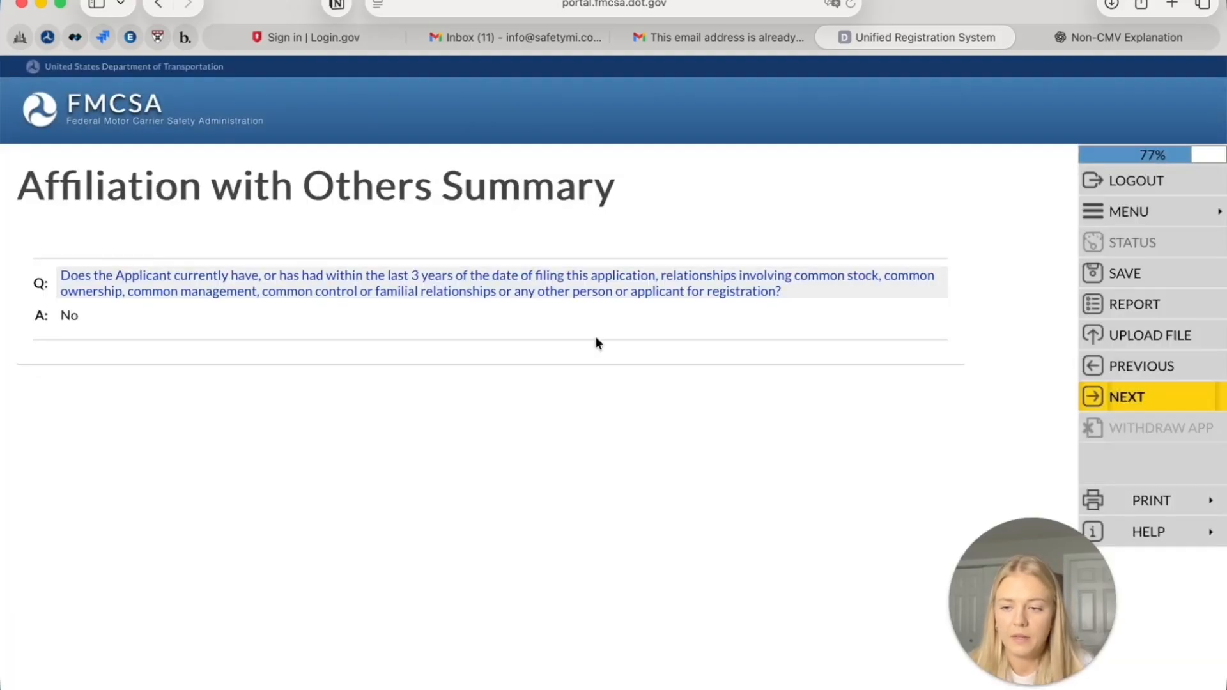
{"action": "left_click", "coordinate": [1094, 408]}
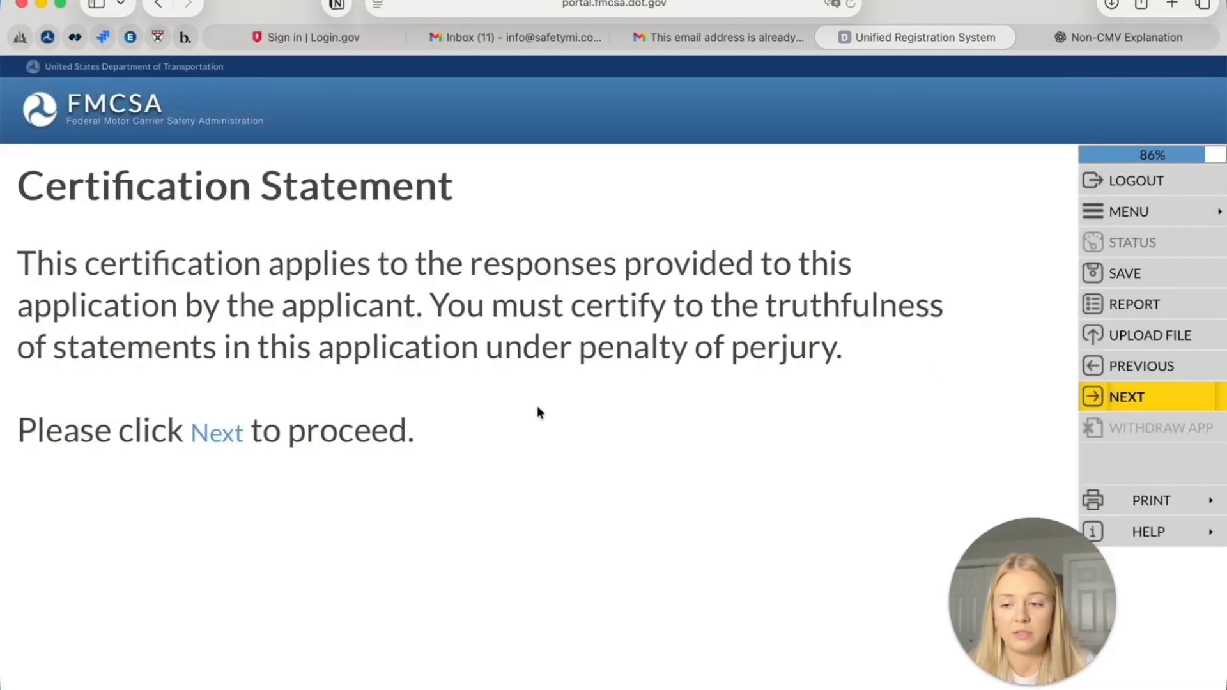
Enter the applicant's first and last name in the Certification Statement
{"action": "left_click", "coordinate": [1175, 411]}
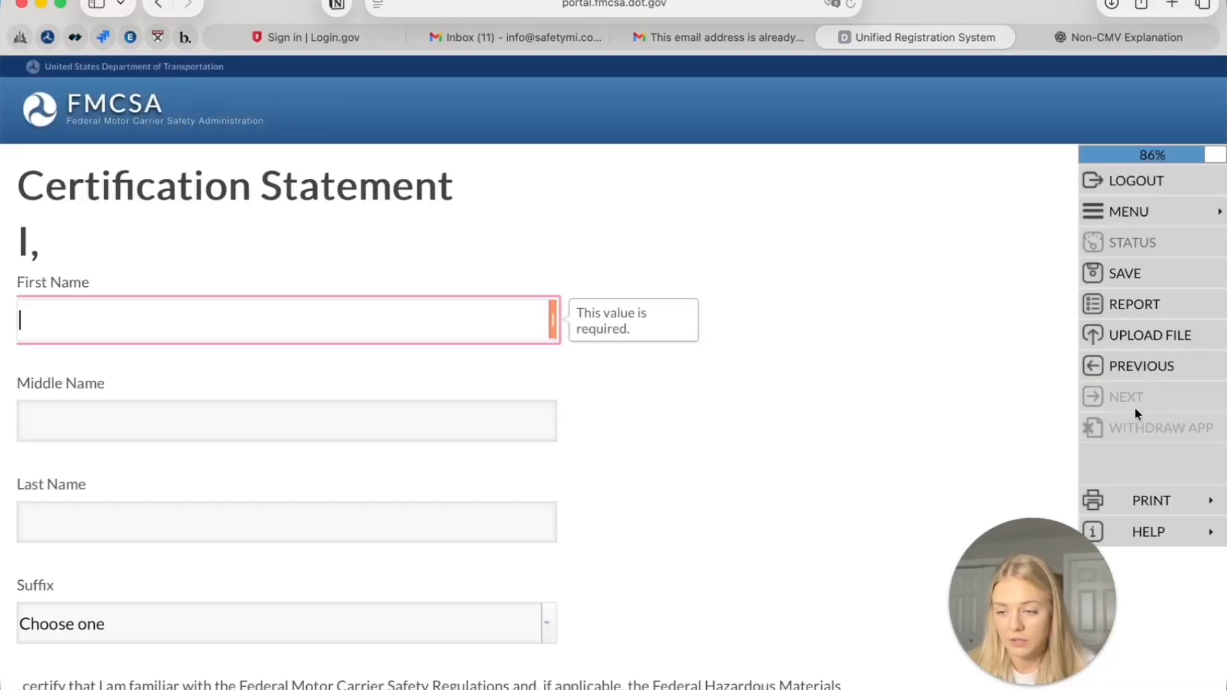
{"action": "type", "text": "John"}
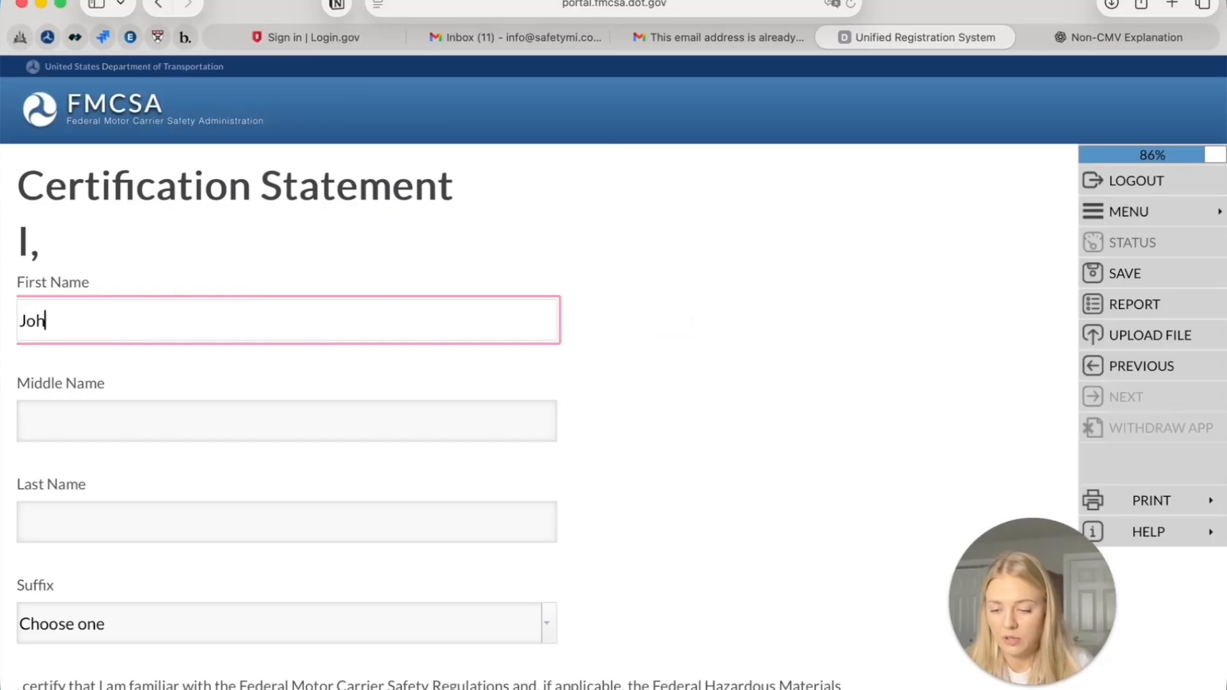
{"action": "key", "text": "Tab"}
{"action": "key", "text": "Tab"}
{"action": "type", "text": "Smith"}
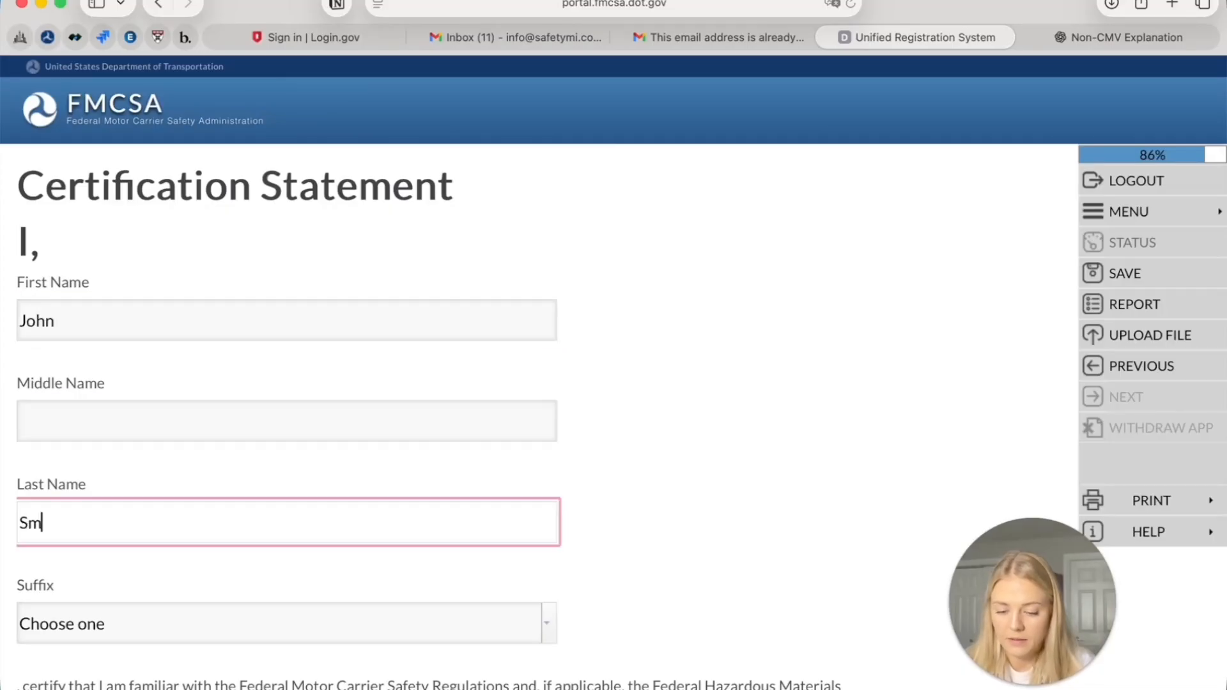
{"action": "scroll", "coordinate": [448, 383], "scroll_direction": "down", "scroll_amount": 5}
{"action": "scroll", "coordinate": [64, 238], "scroll_direction": "down", "scroll_amount": 5}
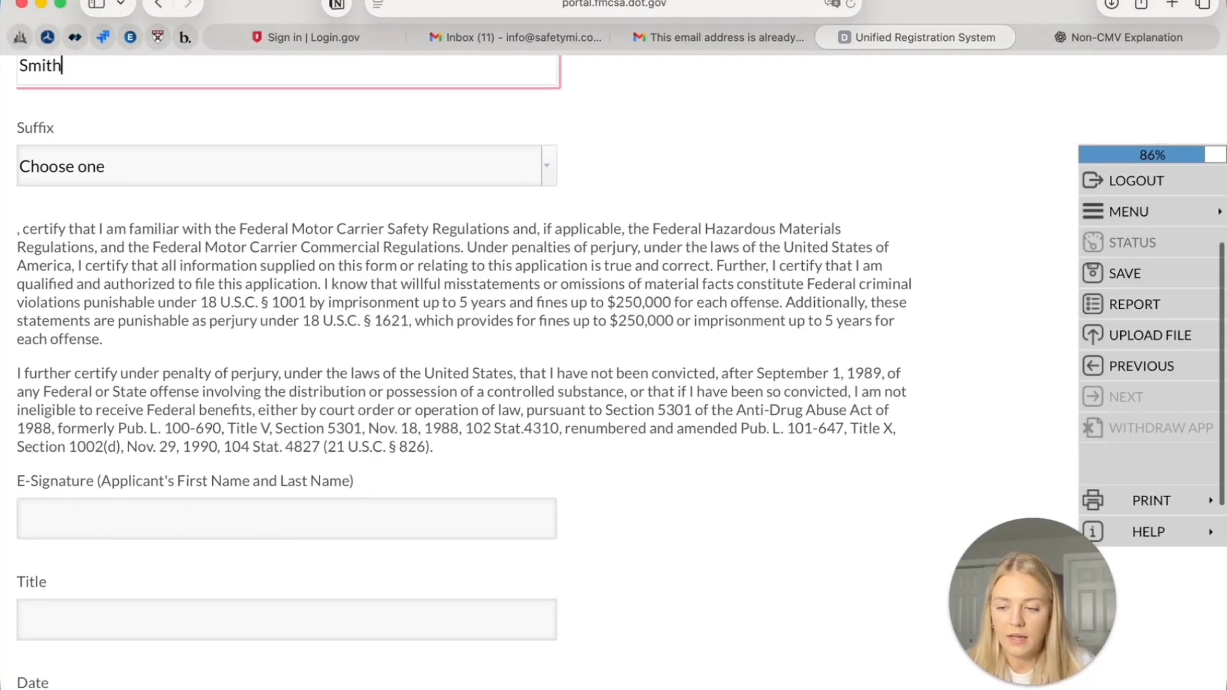
Type the applicant's e-signature, set the title to president, and save the certification
{"action": "left_click", "coordinate": [125, 394]}
{"action": "scroll", "coordinate": [96, 206], "scroll_direction": "up", "scroll_amount": 1}
{"action": "scroll", "coordinate": [96, 205], "scroll_direction": "down", "scroll_amount": 5}
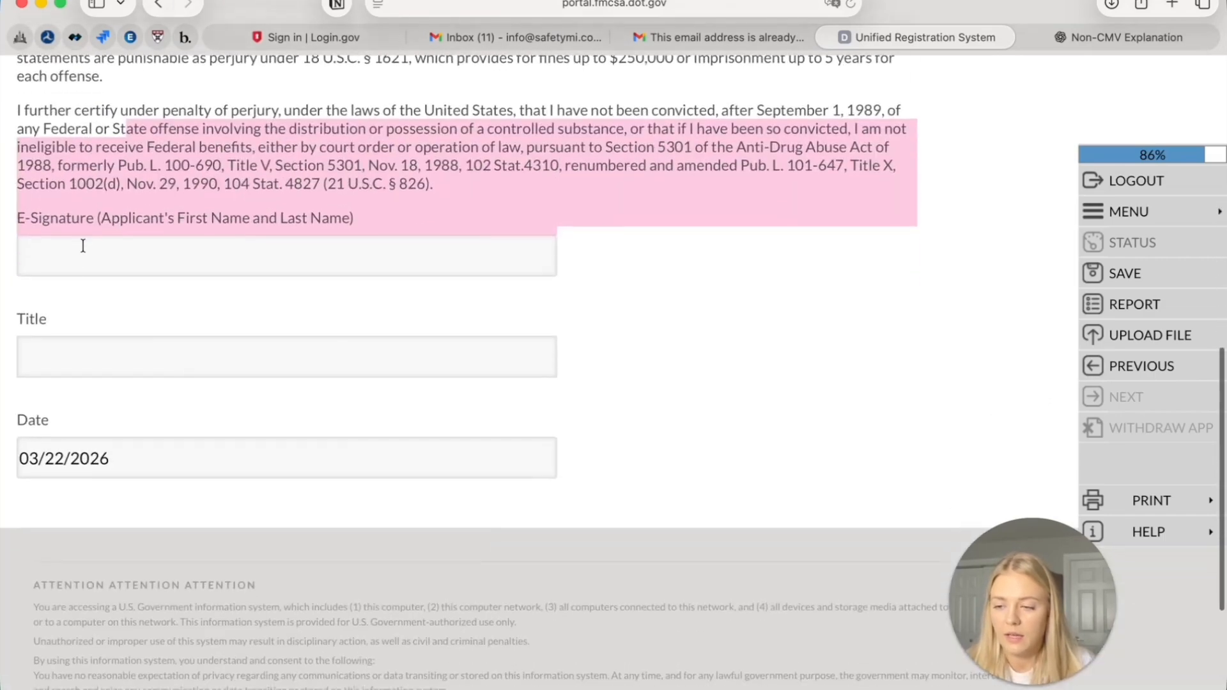
{"action": "left_click", "coordinate": [71, 267]}
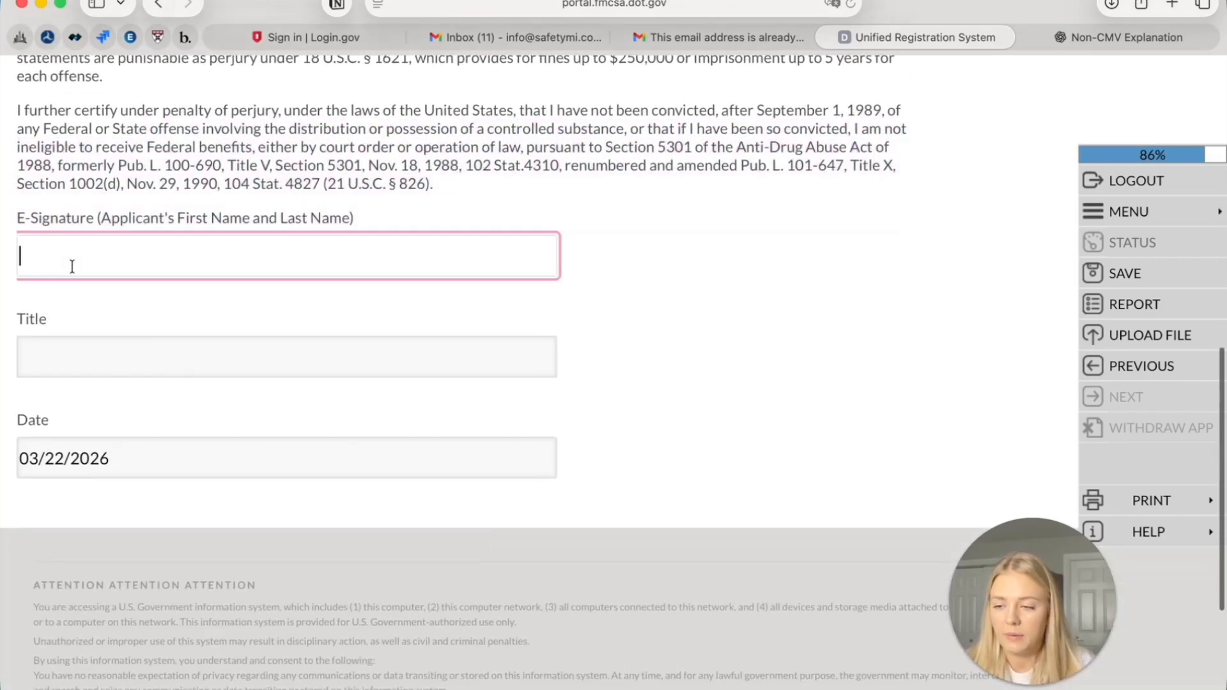
{"action": "type", "text": "Jogn Smith"}
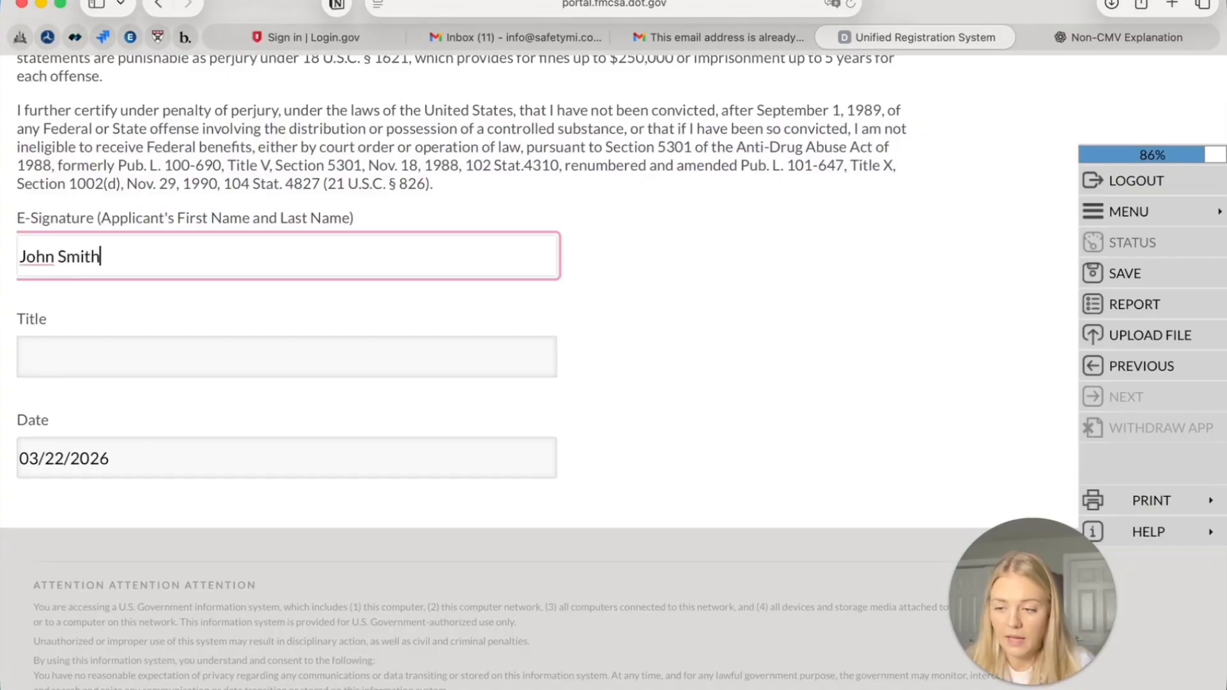
{"action": "key", "text": "Tab"}
{"action": "type", "text": "president"}
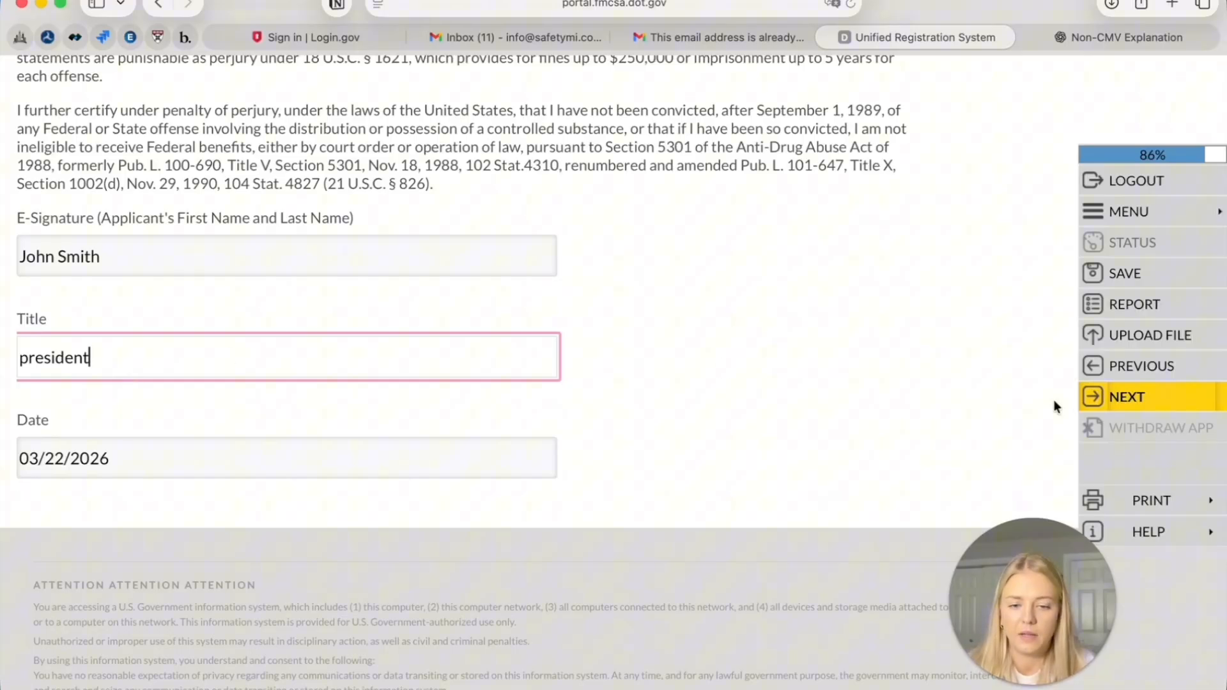
{"action": "left_click", "coordinate": [1090, 397]}
{"action": "scroll", "coordinate": [619, 407], "scroll_direction": "down", "scroll_amount": 2}
{"action": "scroll", "coordinate": [619, 407], "scroll_direction": "up", "scroll_amount": 3}
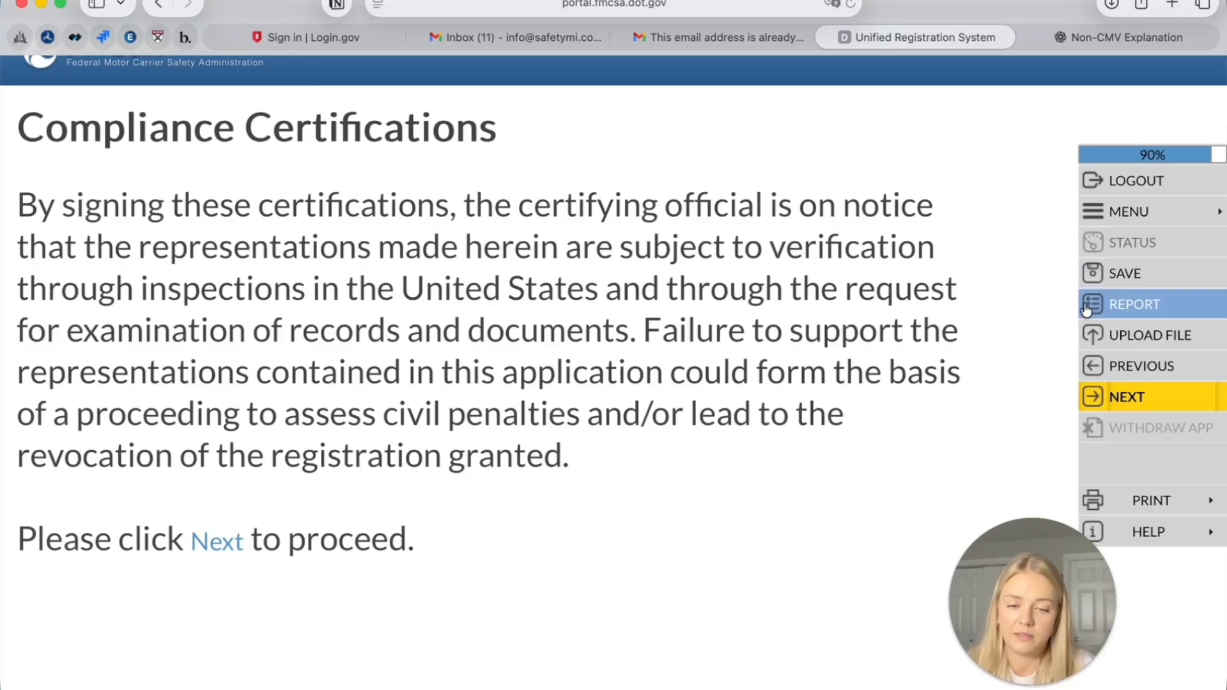
Certify Yes to complying with DOT regulations and producing documents for inspection
{"action": "left_click", "coordinate": [1108, 397]}
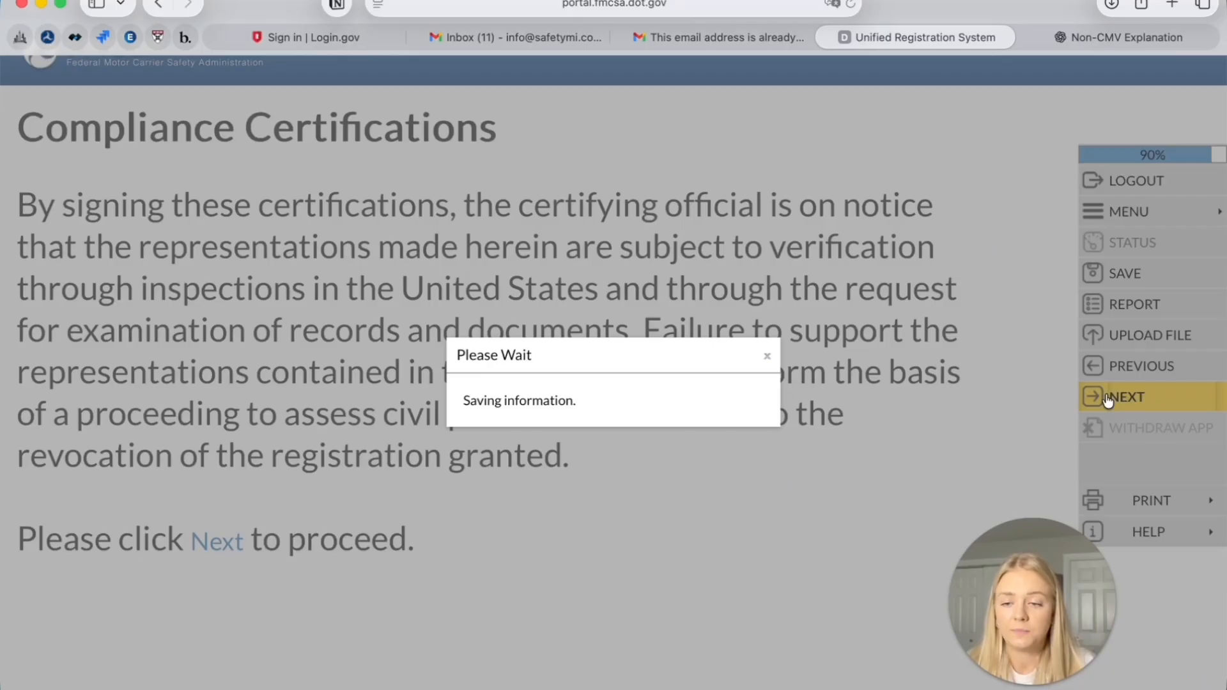
{"action": "scroll", "coordinate": [332, 312], "scroll_direction": "down", "scroll_amount": 2}
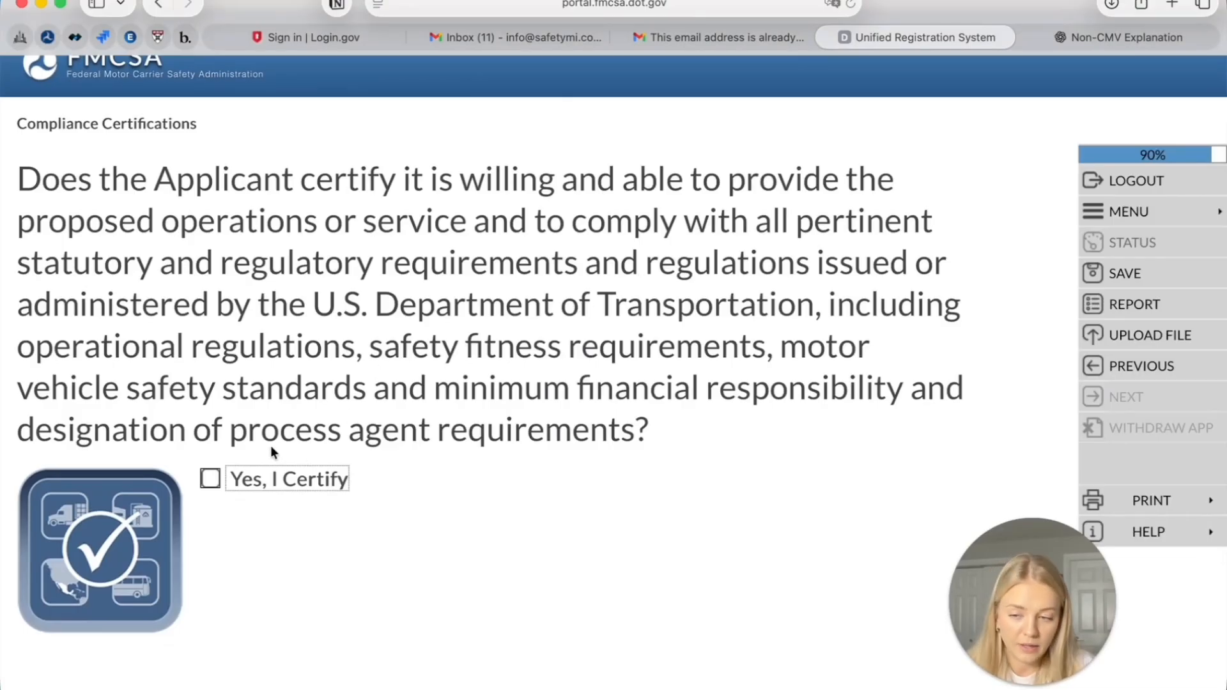
{"action": "left_click", "coordinate": [212, 480]}
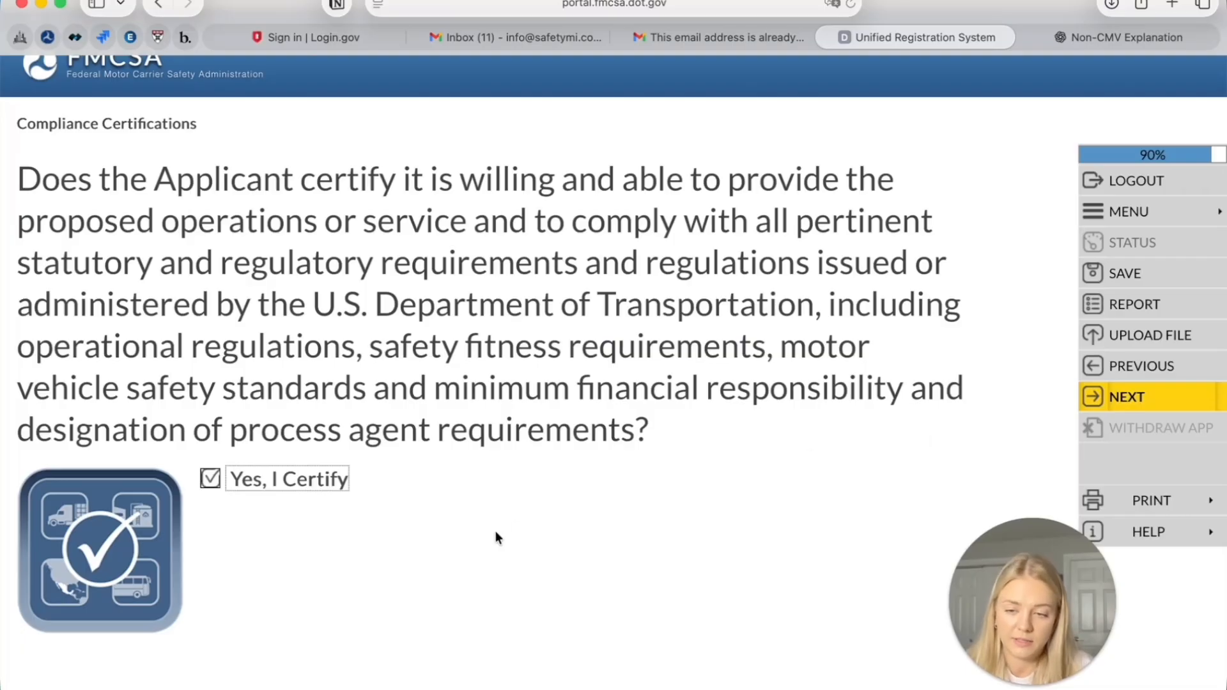
{"action": "scroll", "coordinate": [505, 511], "scroll_direction": "down", "scroll_amount": 6}
{"action": "scroll", "coordinate": [505, 512], "scroll_direction": "up", "scroll_amount": 7}
{"action": "scroll", "coordinate": [503, 511], "scroll_direction": "down", "scroll_amount": 1}
{"action": "left_click", "coordinate": [1165, 391]}
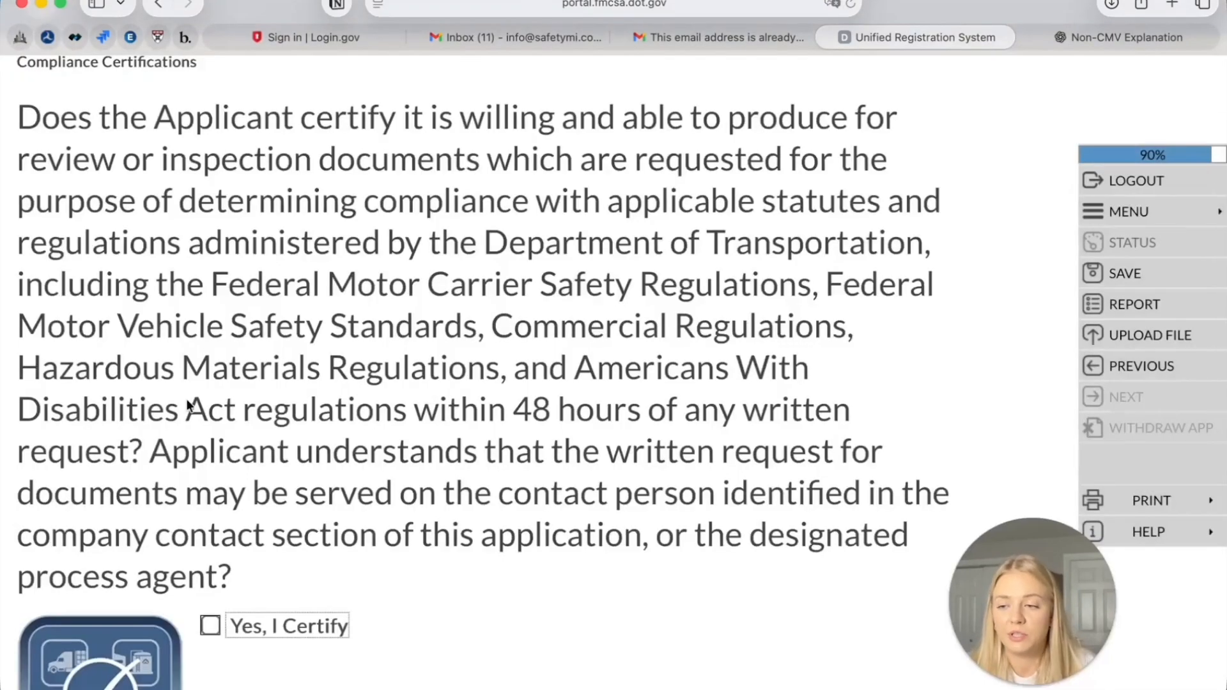
{"action": "scroll", "coordinate": [190, 404], "scroll_direction": "down", "scroll_amount": 2}
{"action": "left_click", "coordinate": [210, 548]}
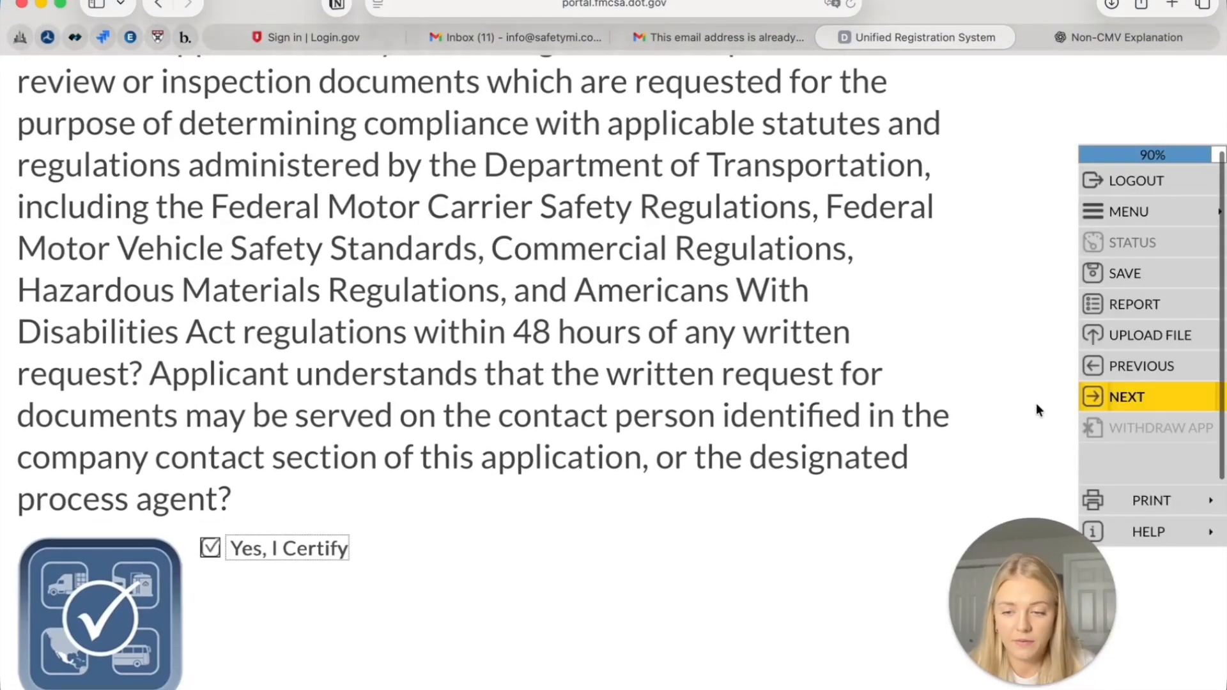
{"action": "left_click", "coordinate": [1190, 407]}
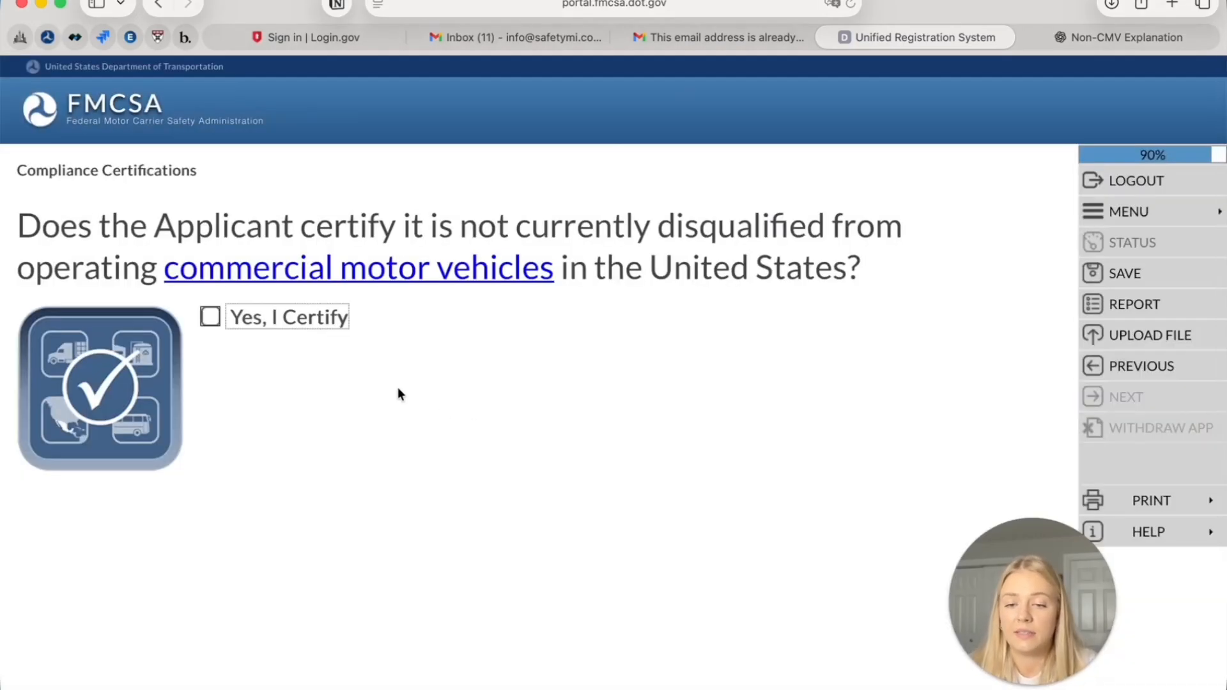
Certify Yes on disqualification, process agent, suspension and revocation questions, then e-sign with the applicant's name
{"action": "left_click", "coordinate": [222, 313]}
{"action": "left_click", "coordinate": [1122, 403]}
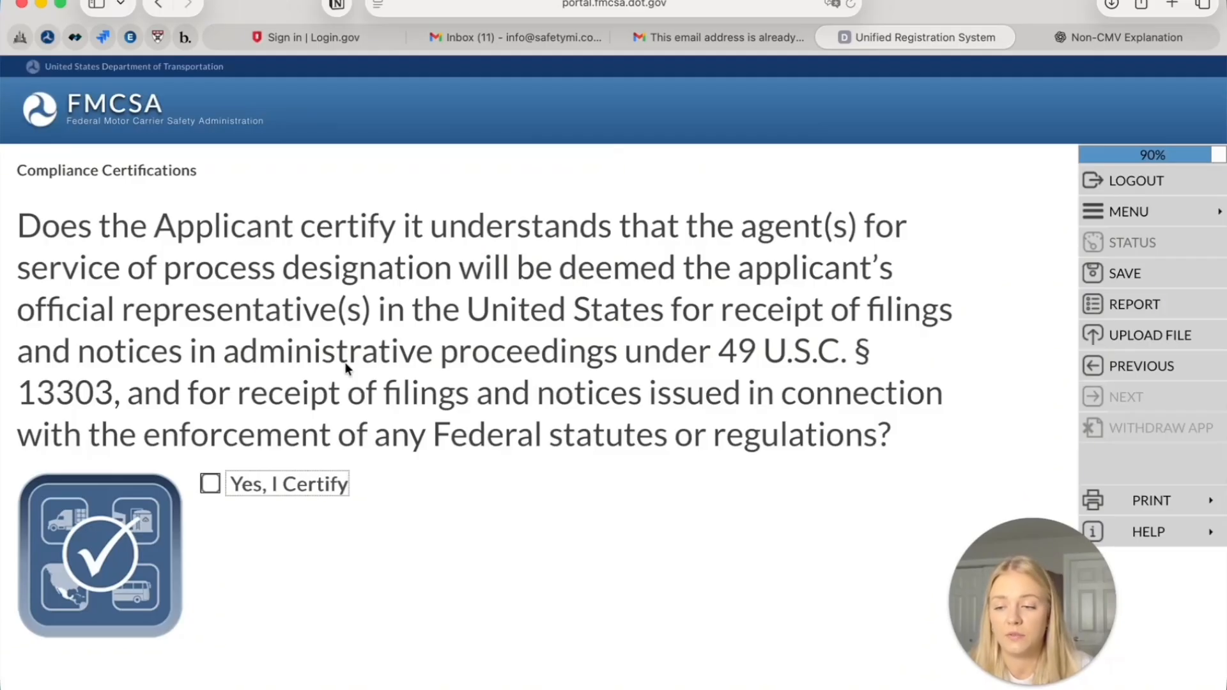
{"action": "left_click", "coordinate": [215, 487]}
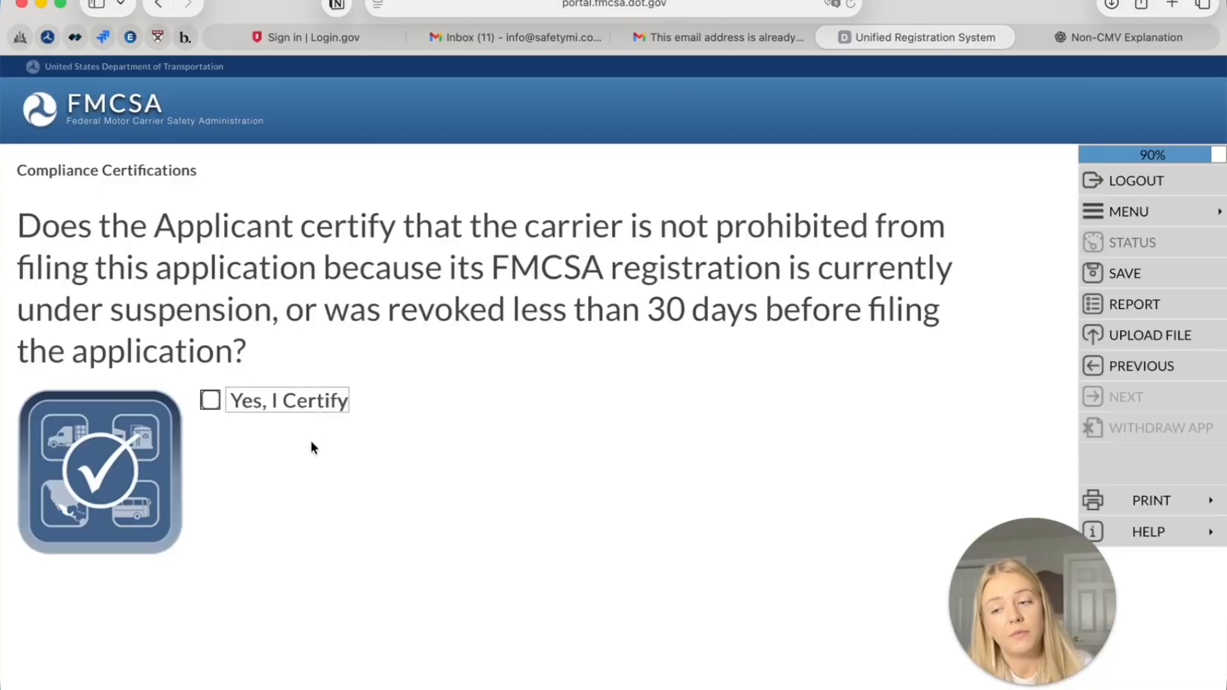
{"action": "left_click", "coordinate": [285, 403]}
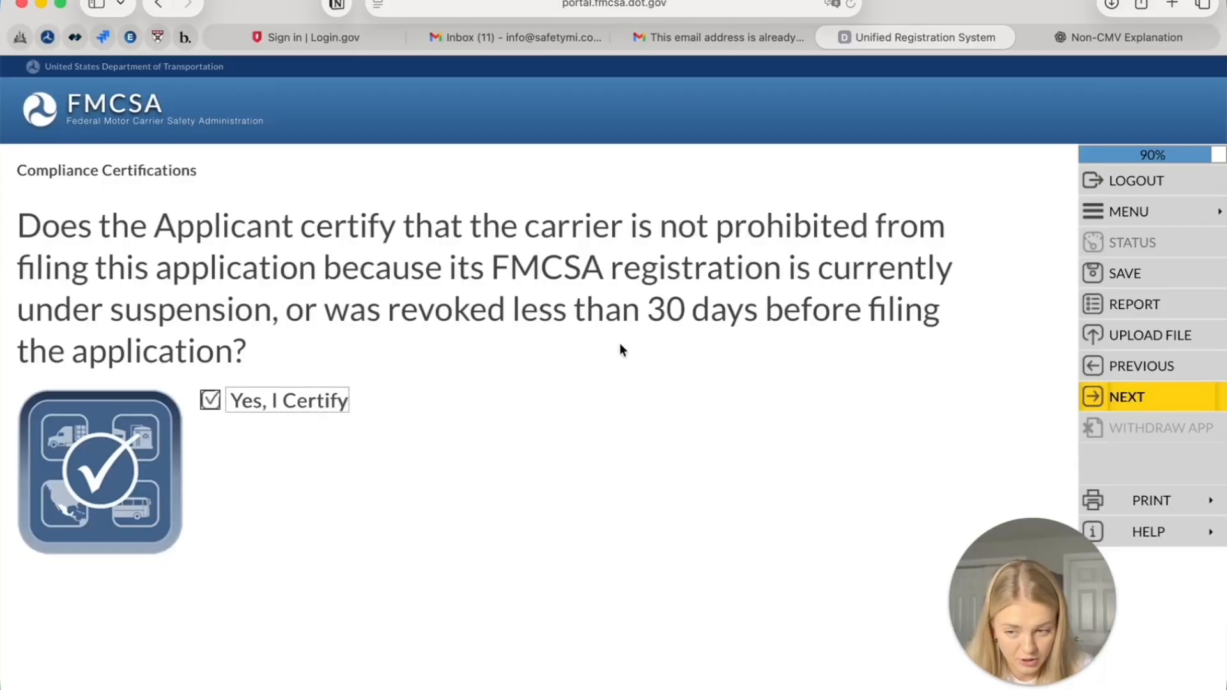
{"action": "left_click", "coordinate": [1123, 412]}
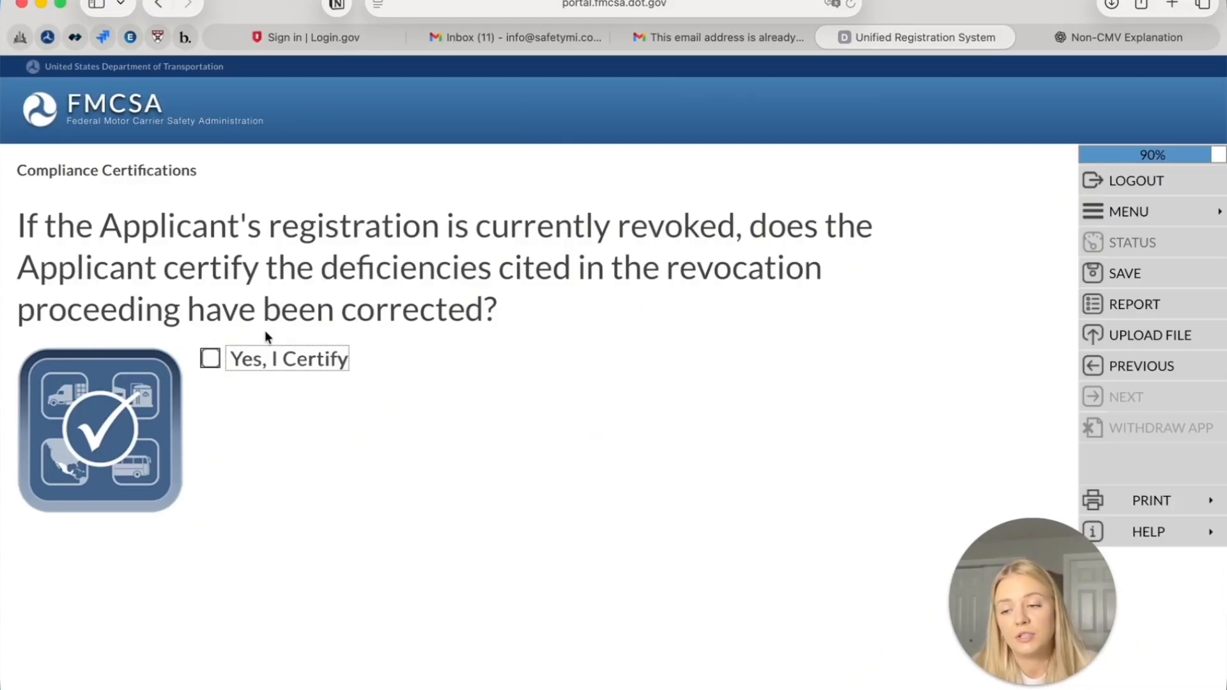
{"action": "left_click", "coordinate": [273, 360]}
{"action": "left_click", "coordinate": [1106, 395]}
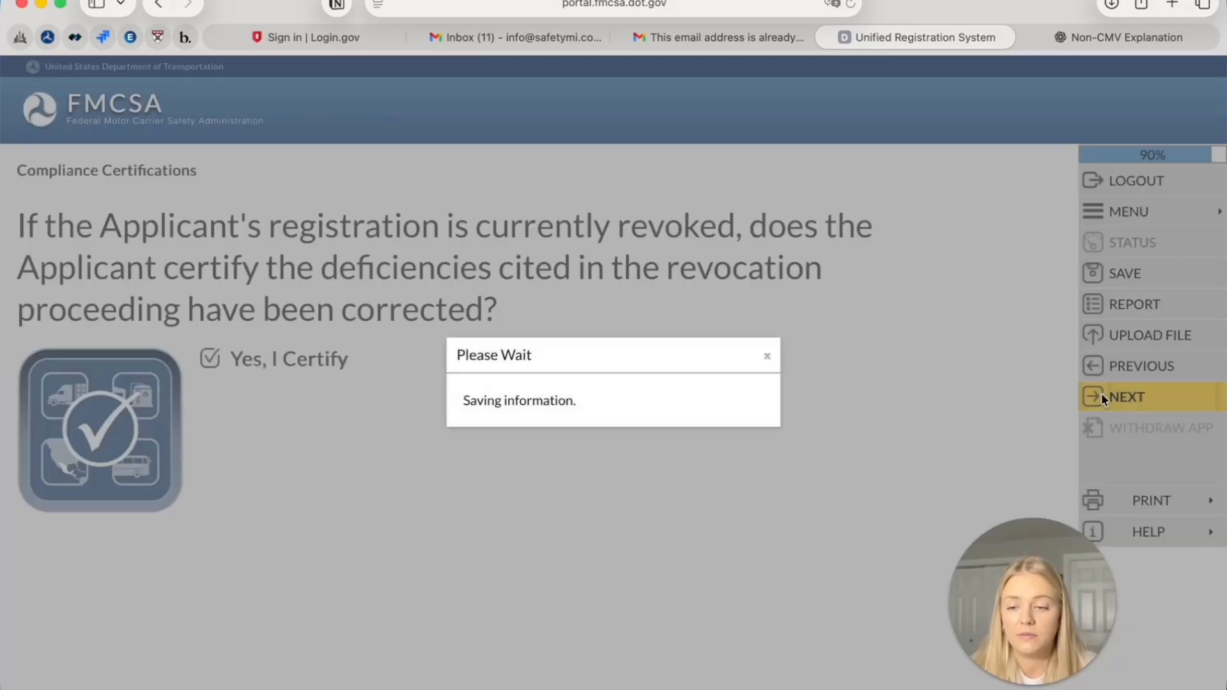
{"action": "type", "text": "J"}
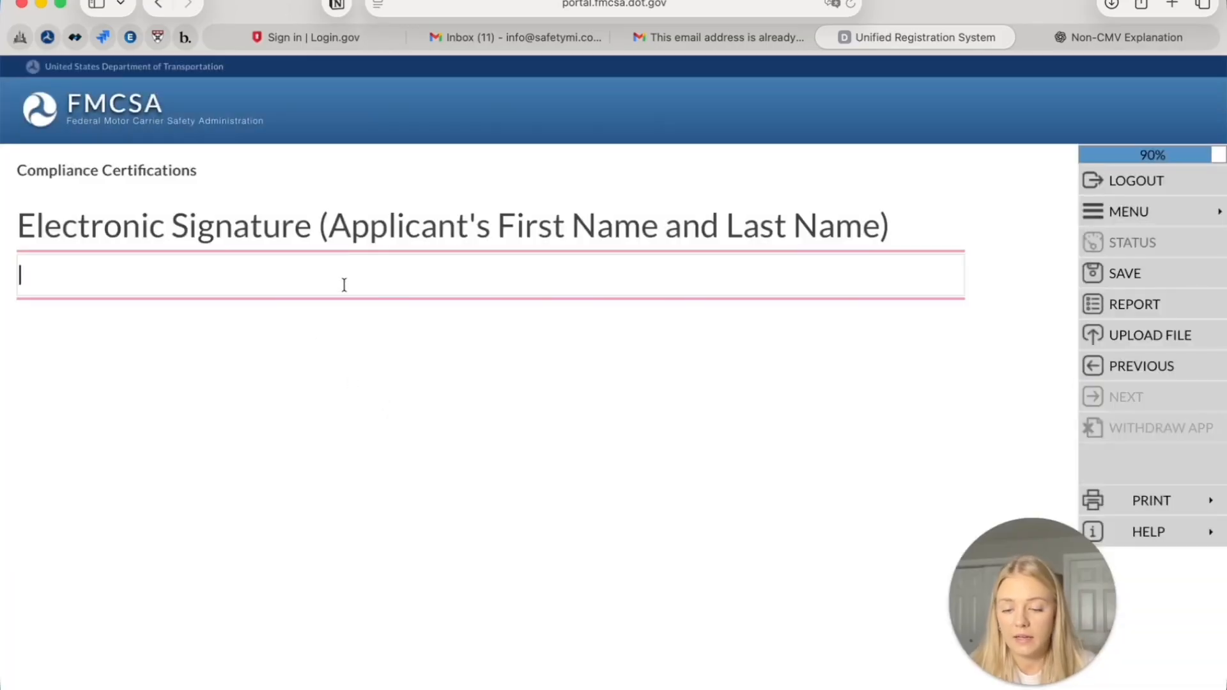
{"action": "type", "text": "ogn Smith"}
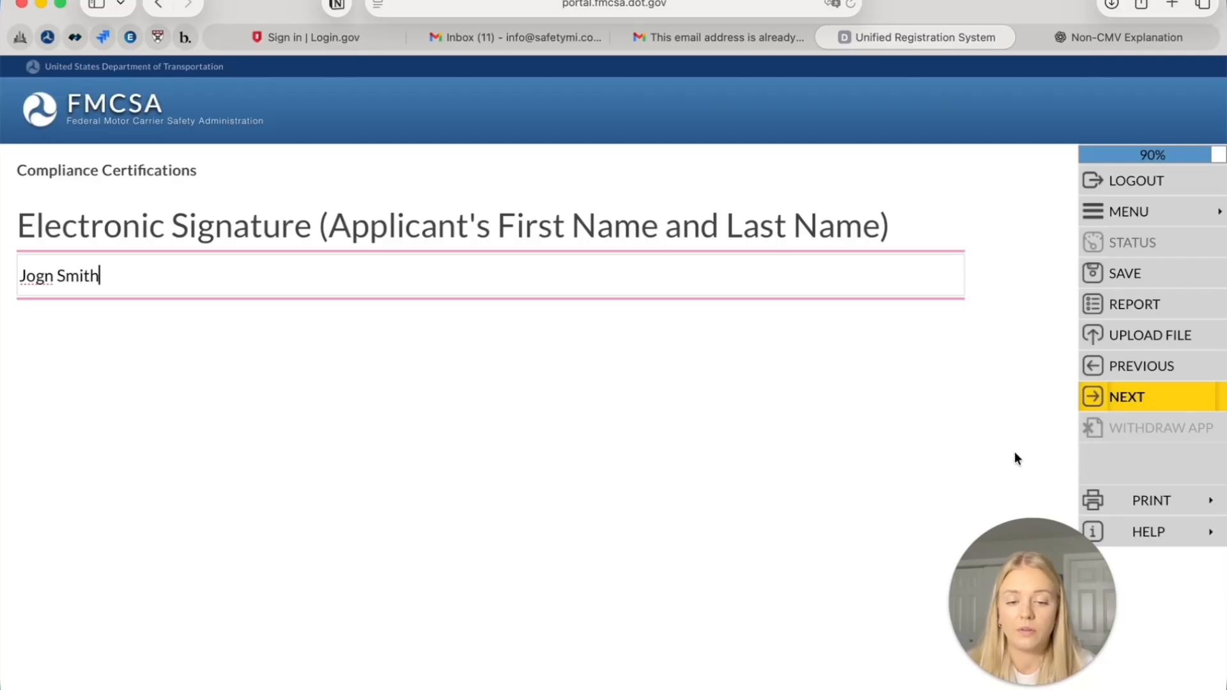
{"action": "left_click", "coordinate": [1119, 402]}
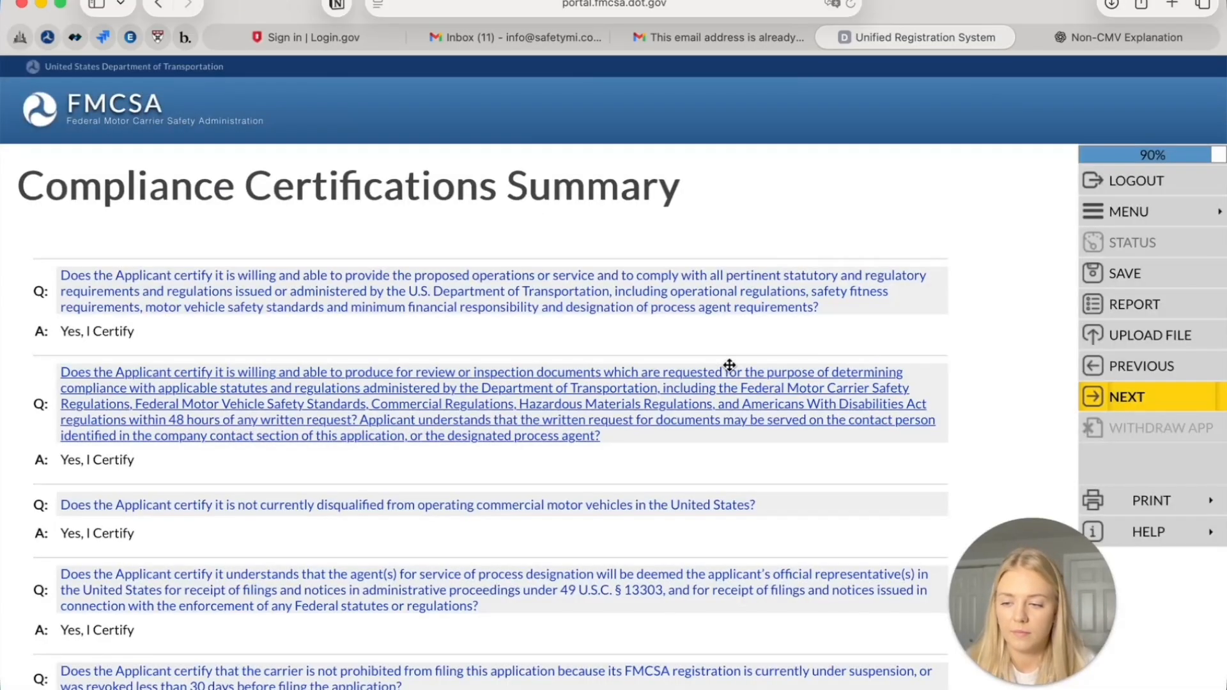
Accept the Compliance Certifications summary and move past the oath introduction to the form
{"action": "scroll", "coordinate": [729, 365], "scroll_direction": "down", "scroll_amount": 3}
{"action": "scroll", "coordinate": [729, 363], "scroll_direction": "down", "scroll_amount": 4}
{"action": "scroll", "coordinate": [729, 364], "scroll_direction": "up", "scroll_amount": 6}
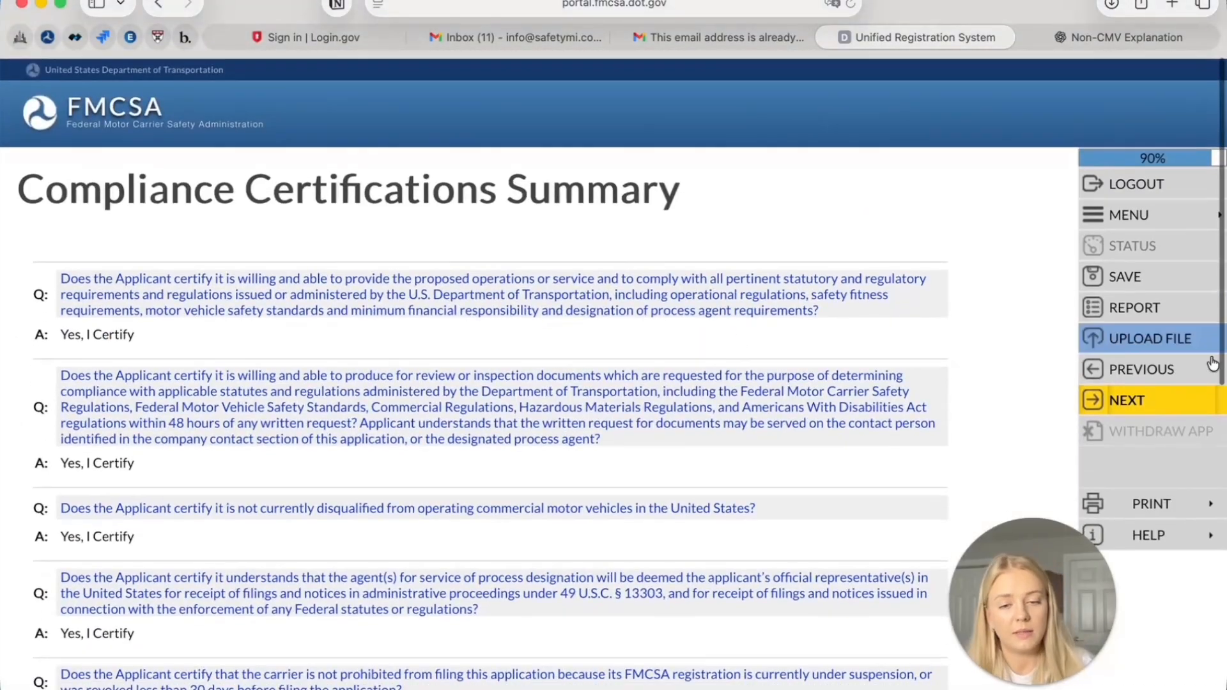
{"action": "left_click", "coordinate": [1213, 404]}
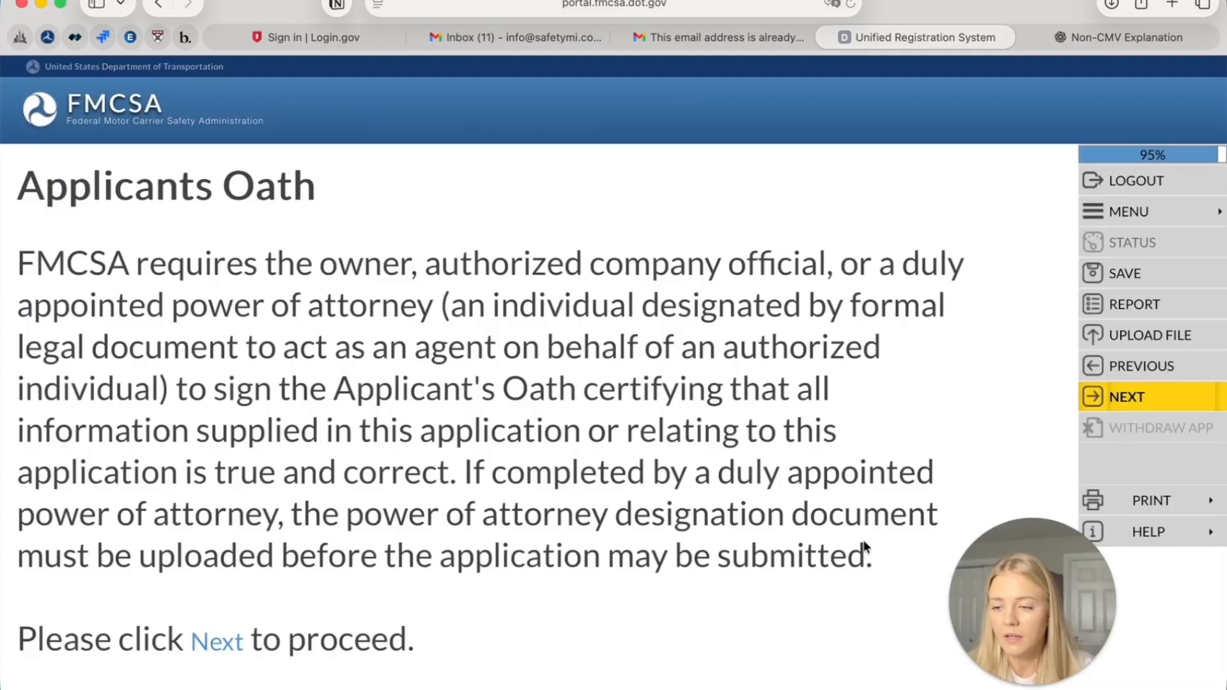
{"action": "scroll", "coordinate": [549, 489], "scroll_direction": "down", "scroll_amount": 1}
{"action": "scroll", "coordinate": [550, 488], "scroll_direction": "down", "scroll_amount": 5}
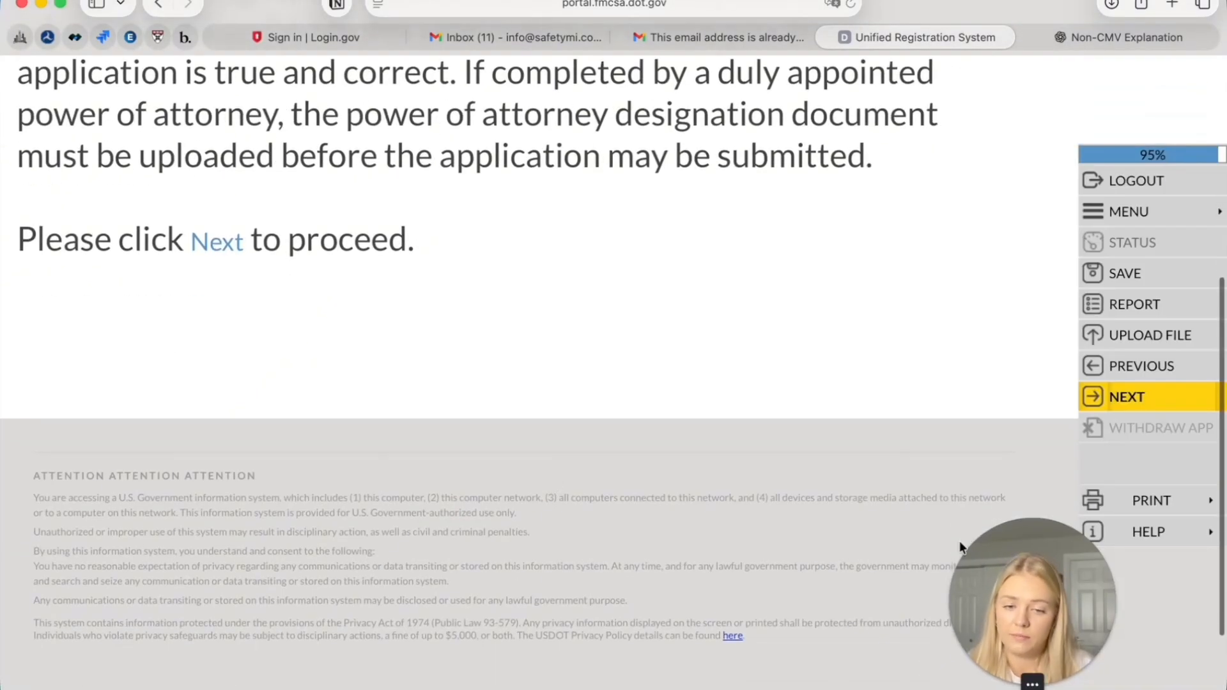
{"action": "scroll", "coordinate": [1003, 307], "scroll_direction": "up", "scroll_amount": 2}
{"action": "scroll", "coordinate": [1003, 308], "scroll_direction": "up", "scroll_amount": 3}
{"action": "left_click", "coordinate": [1161, 399]}
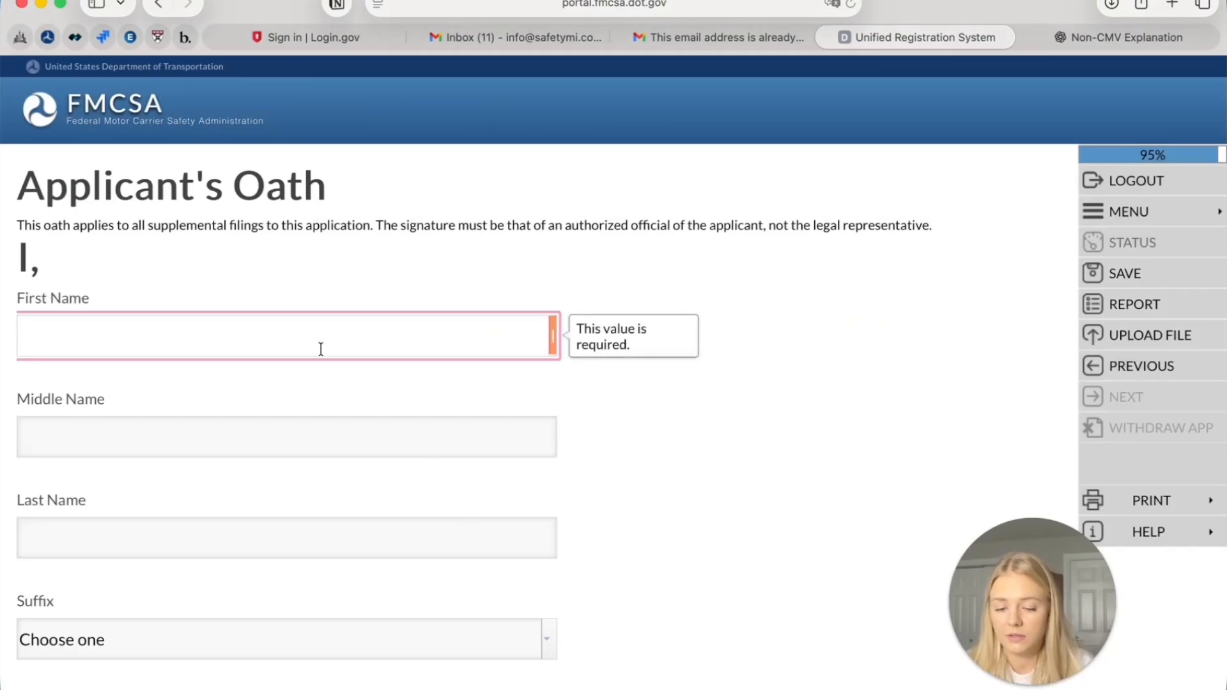
Fill the oath with the applicant's first and last name, e-signature and title 'president', then save
{"action": "type", "text": "Jogn"}
{"action": "key", "text": "BackSpace"}
{"action": "key", "text": "BackSpace"}
{"action": "type", "text": "hn"}
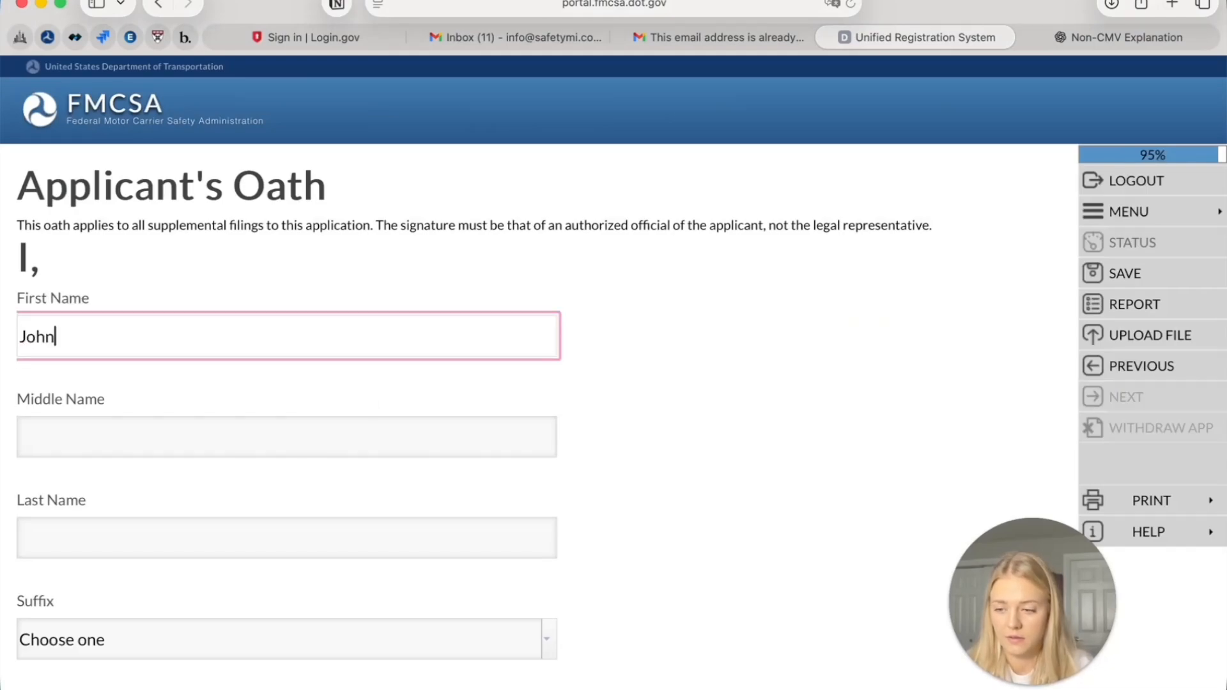
{"action": "key", "text": "Tab"}
{"action": "key", "text": "Tab"}
{"action": "type", "text": "Smith"}
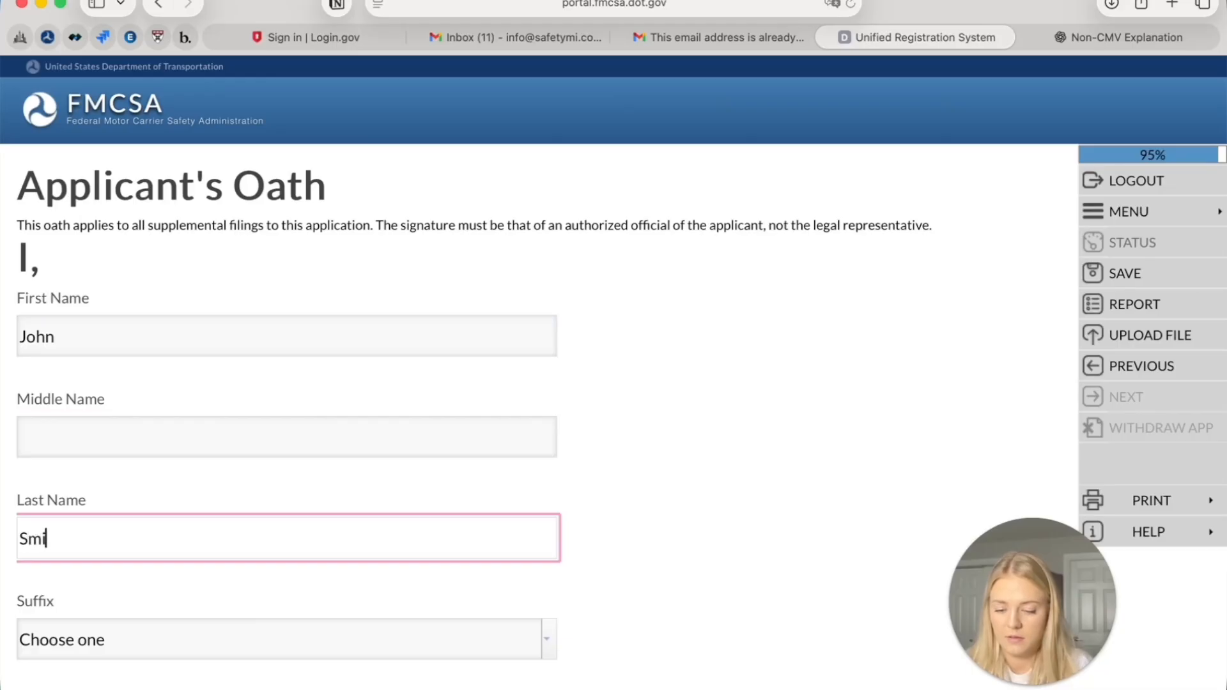
{"action": "scroll", "coordinate": [281, 333], "scroll_direction": "down", "scroll_amount": 10}
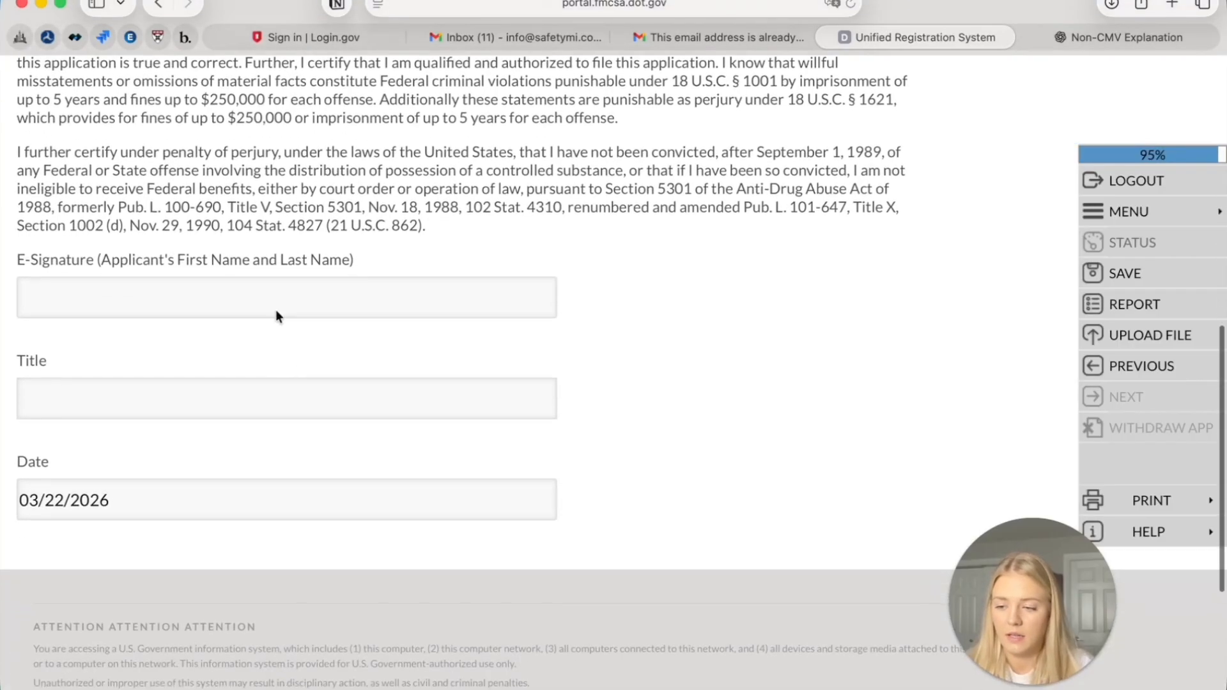
{"action": "scroll", "coordinate": [275, 301], "scroll_direction": "up", "scroll_amount": 3}
{"action": "scroll", "coordinate": [151, 482], "scroll_direction": "down", "scroll_amount": 3}
{"action": "left_click", "coordinate": [156, 336]}
{"action": "type", "text": "John Smith"}
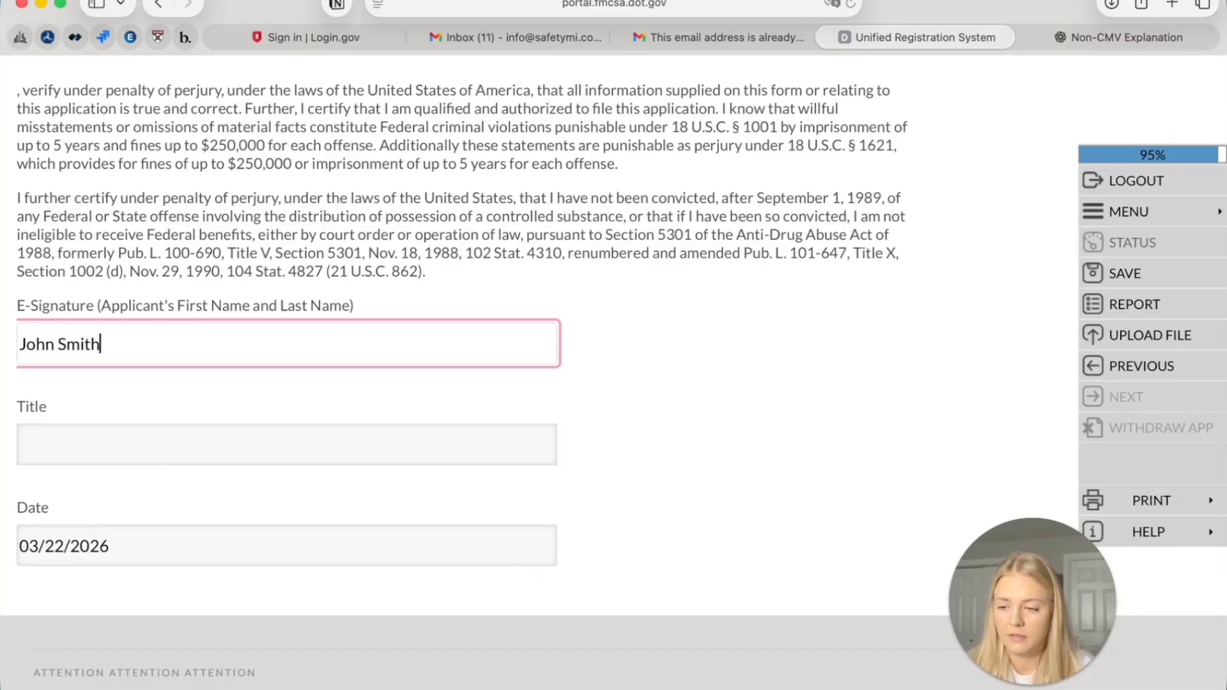
{"action": "key", "text": "Tab"}
{"action": "type", "text": "presdient"}
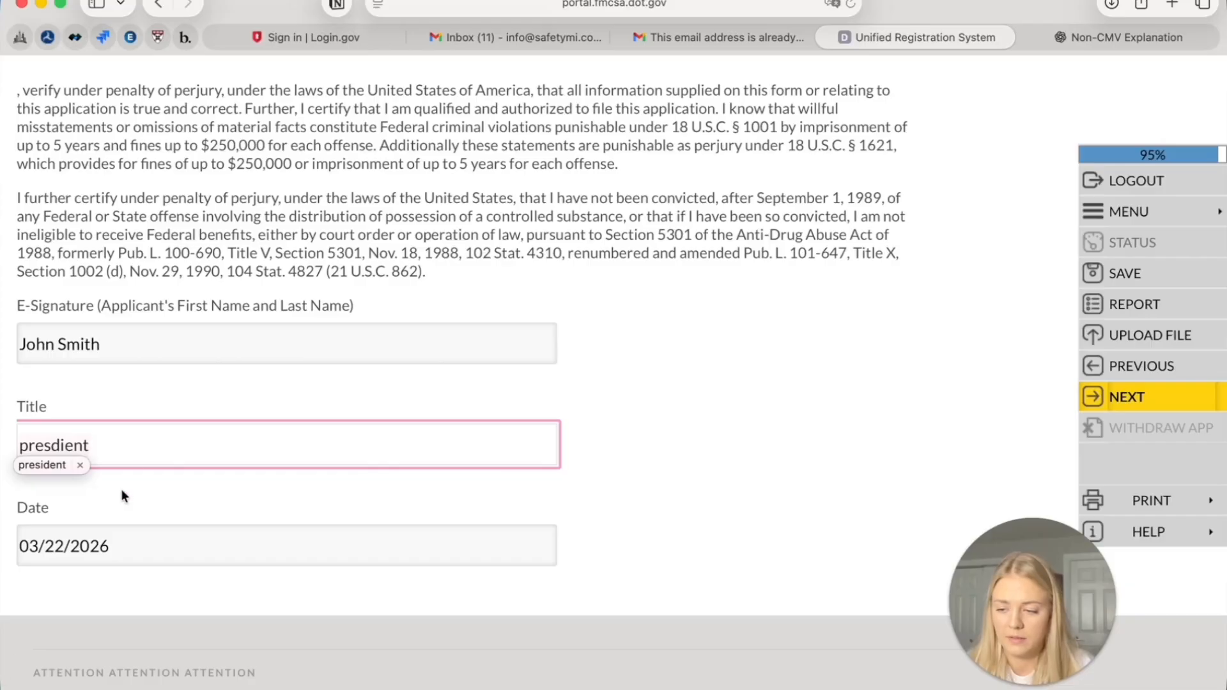
{"action": "left_click", "coordinate": [55, 471]}
{"action": "left_click", "coordinate": [1145, 397]}
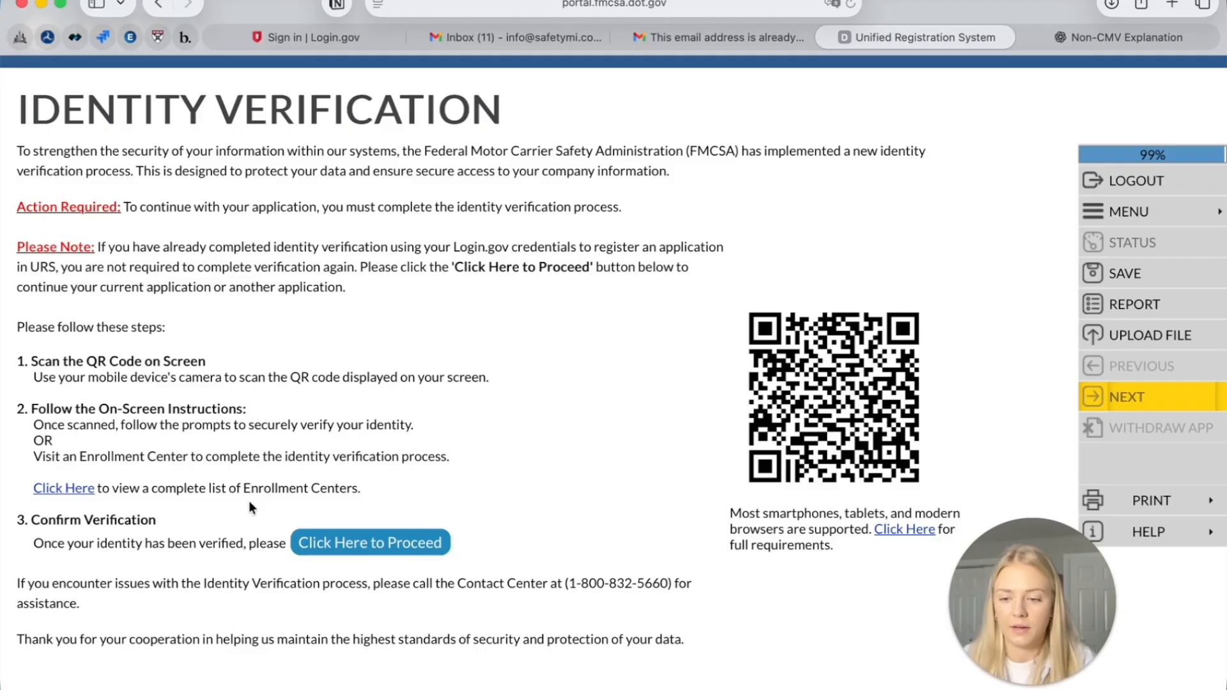
Confirm identity verification is complete, dismiss the success message, and continue to Payment Info
{"action": "left_click", "coordinate": [372, 548]}
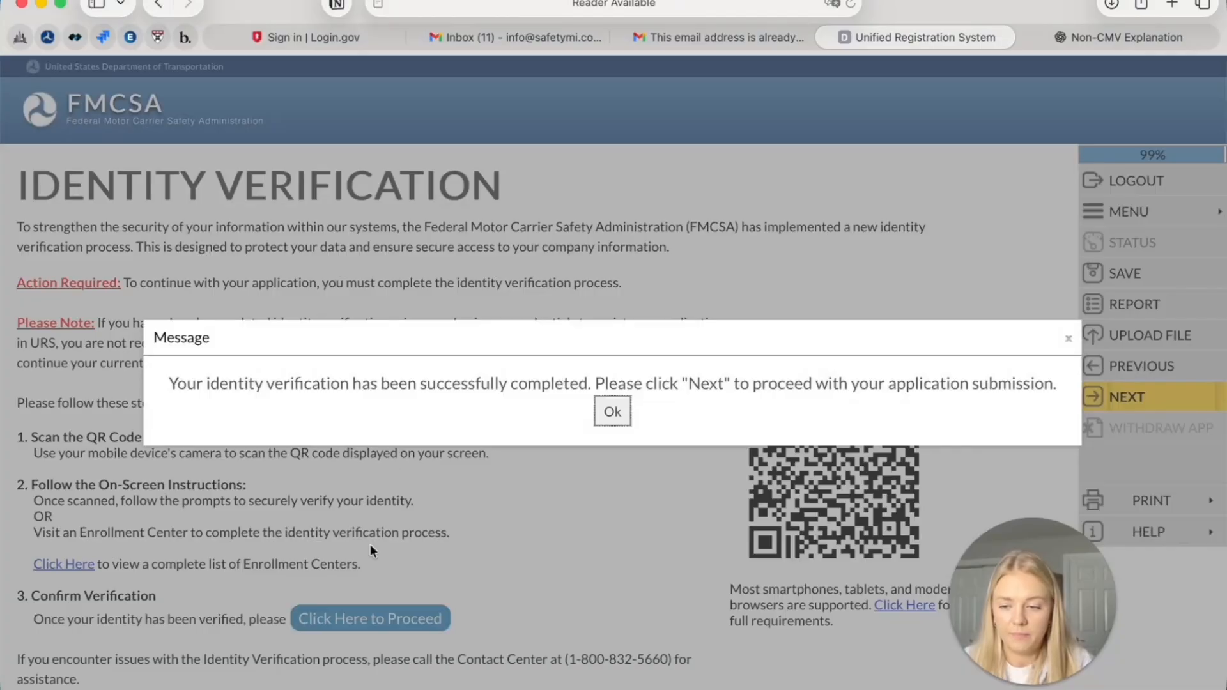
{"action": "left_click", "coordinate": [613, 412]}
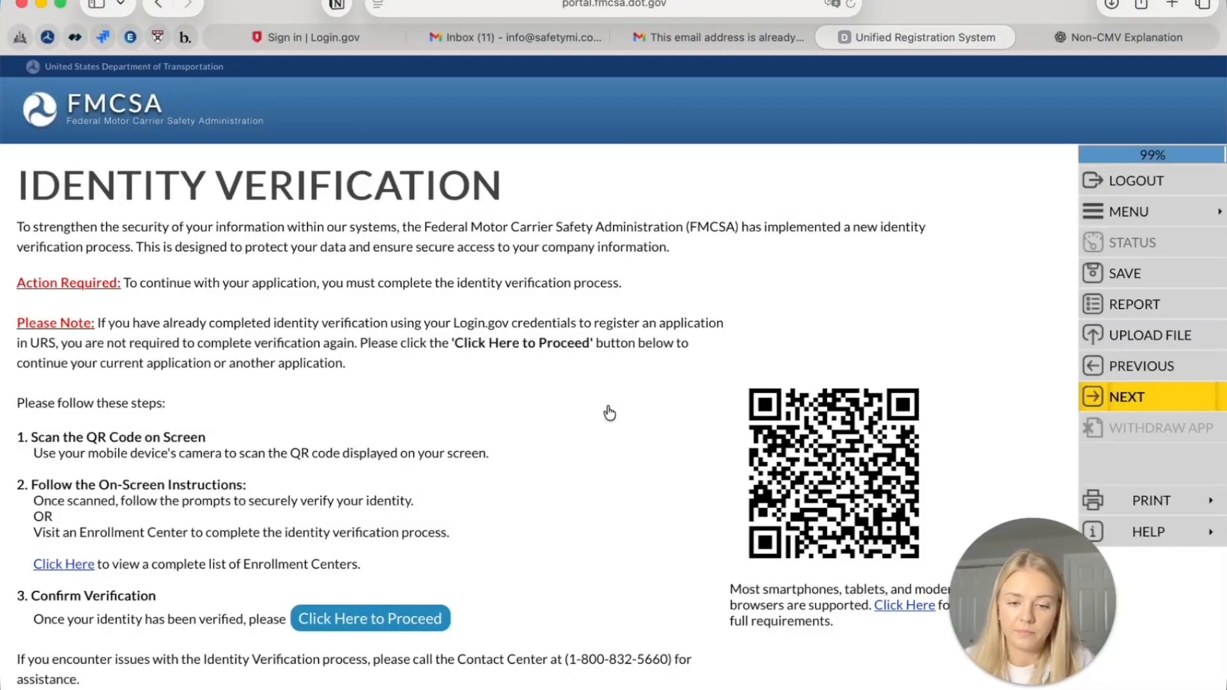
{"action": "left_click", "coordinate": [1145, 408]}
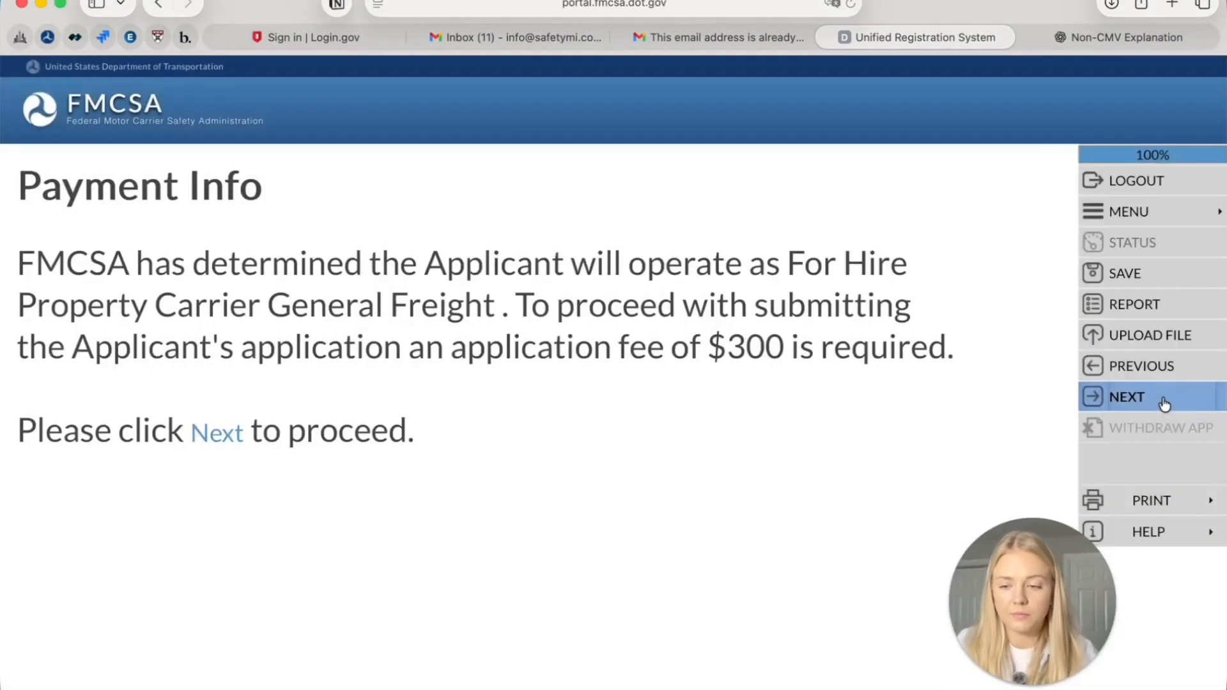
Pass the $300 fee notice and read the payment policy terms through to Method of Payment
{"action": "left_click", "coordinate": [1165, 404]}
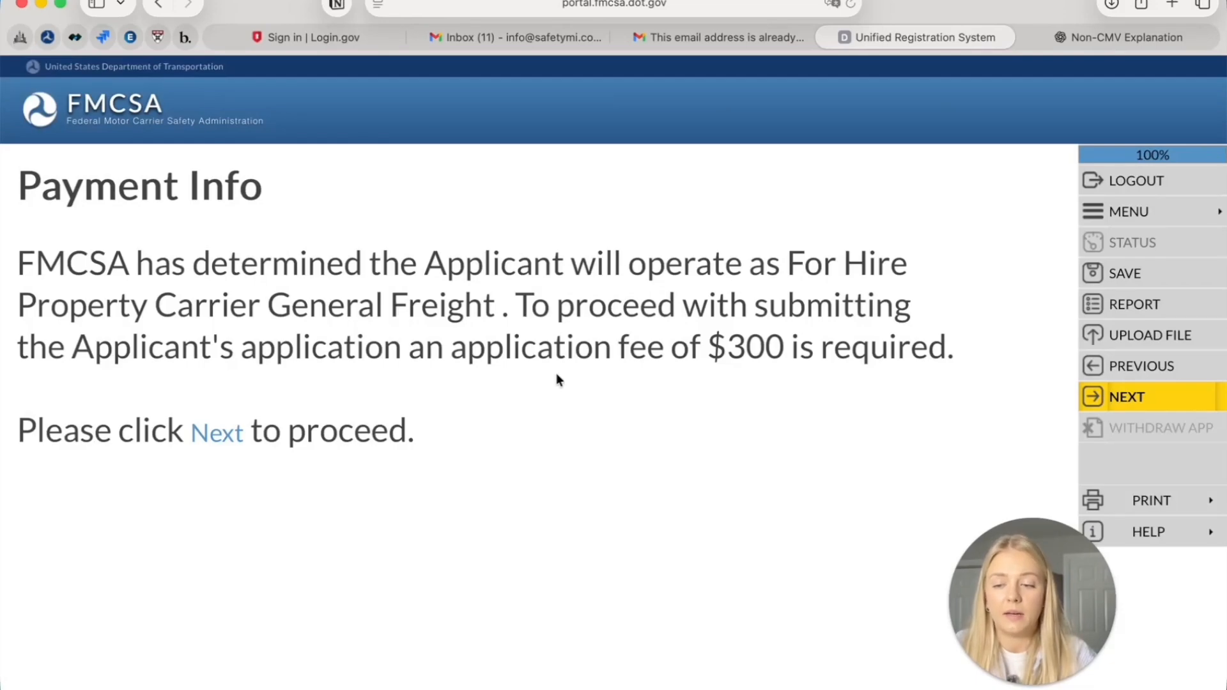
{"action": "left_click", "coordinate": [1109, 405]}
{"action": "left_click", "coordinate": [1109, 403]}
{"action": "scroll", "coordinate": [120, 144], "scroll_direction": "down", "scroll_amount": 1}
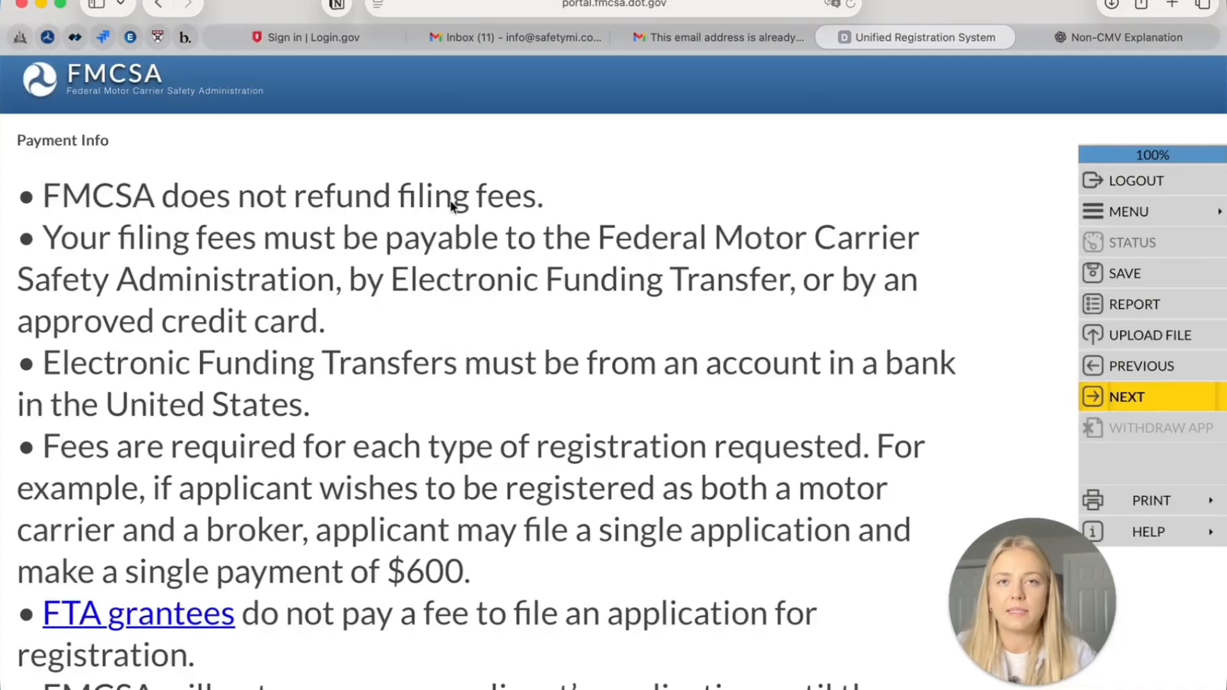
{"action": "scroll", "coordinate": [452, 266], "scroll_direction": "down", "scroll_amount": 1}
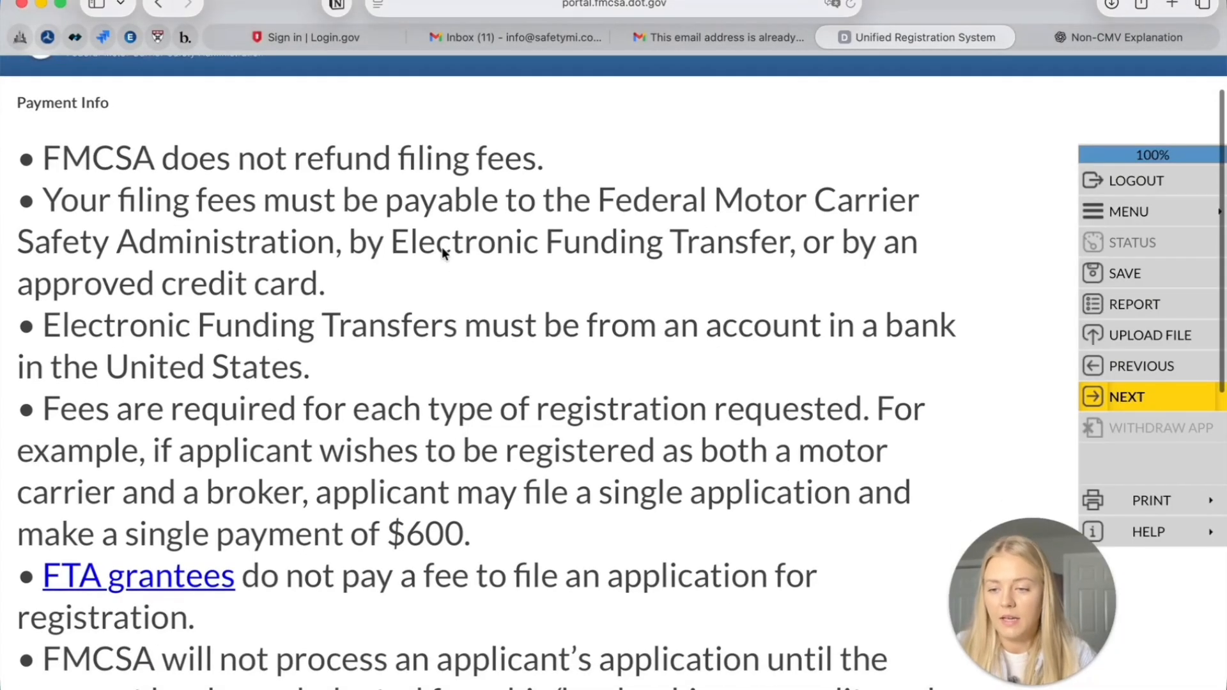
{"action": "scroll", "coordinate": [373, 231], "scroll_direction": "down", "scroll_amount": 1}
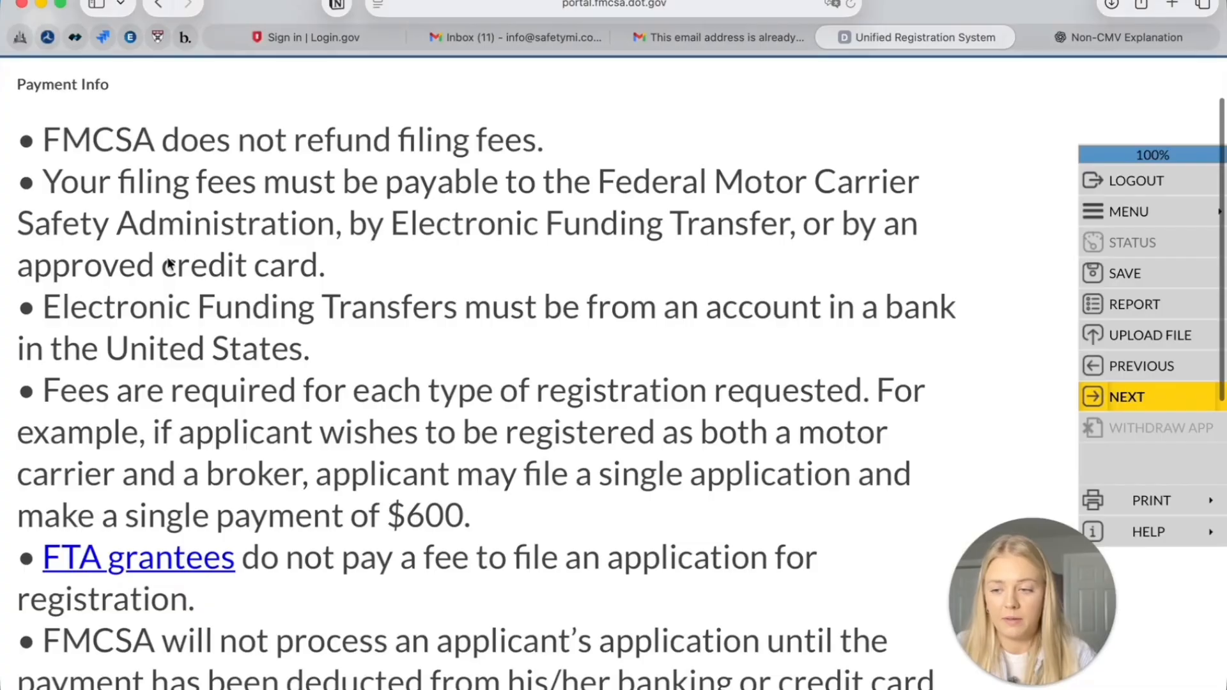
{"action": "scroll", "coordinate": [138, 312], "scroll_direction": "down", "scroll_amount": 6}
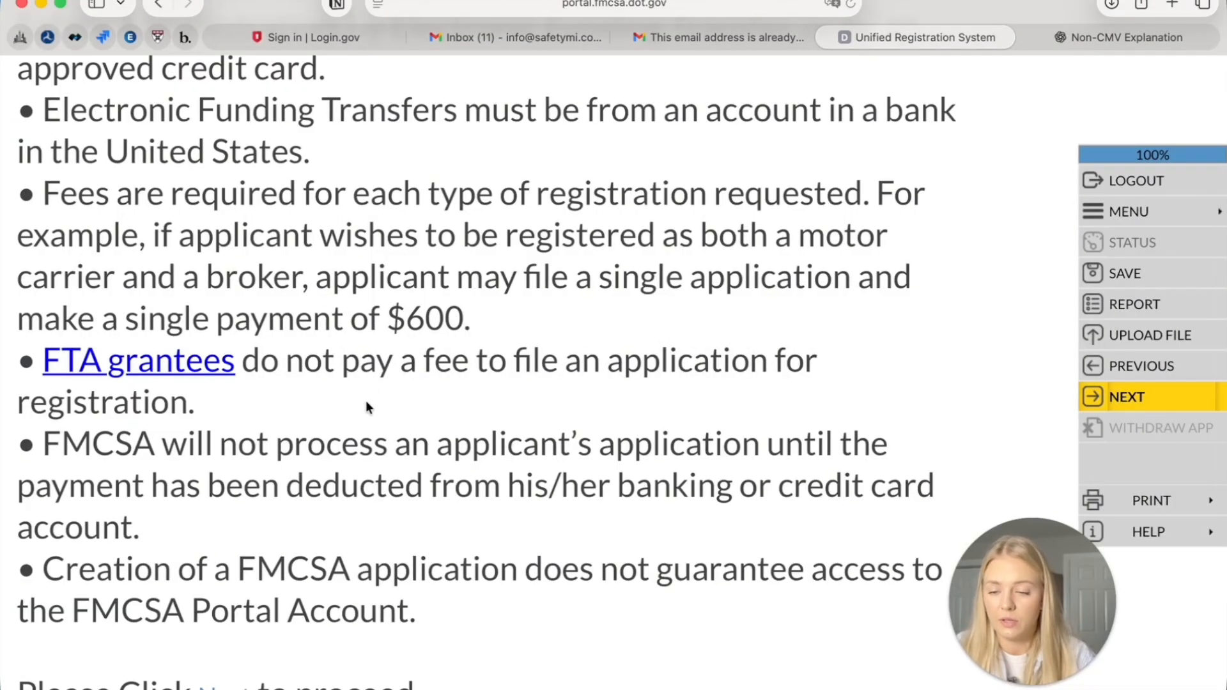
{"action": "scroll", "coordinate": [366, 403], "scroll_direction": "down", "scroll_amount": 2}
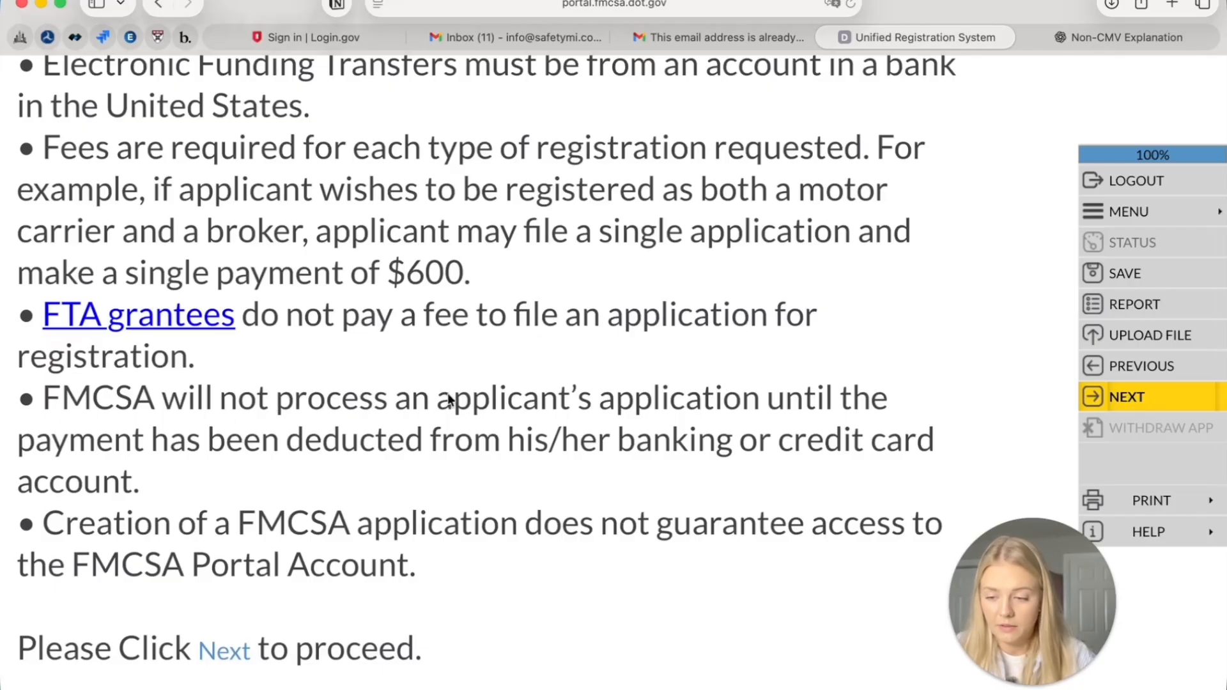
{"action": "scroll", "coordinate": [449, 396], "scroll_direction": "down", "scroll_amount": 3}
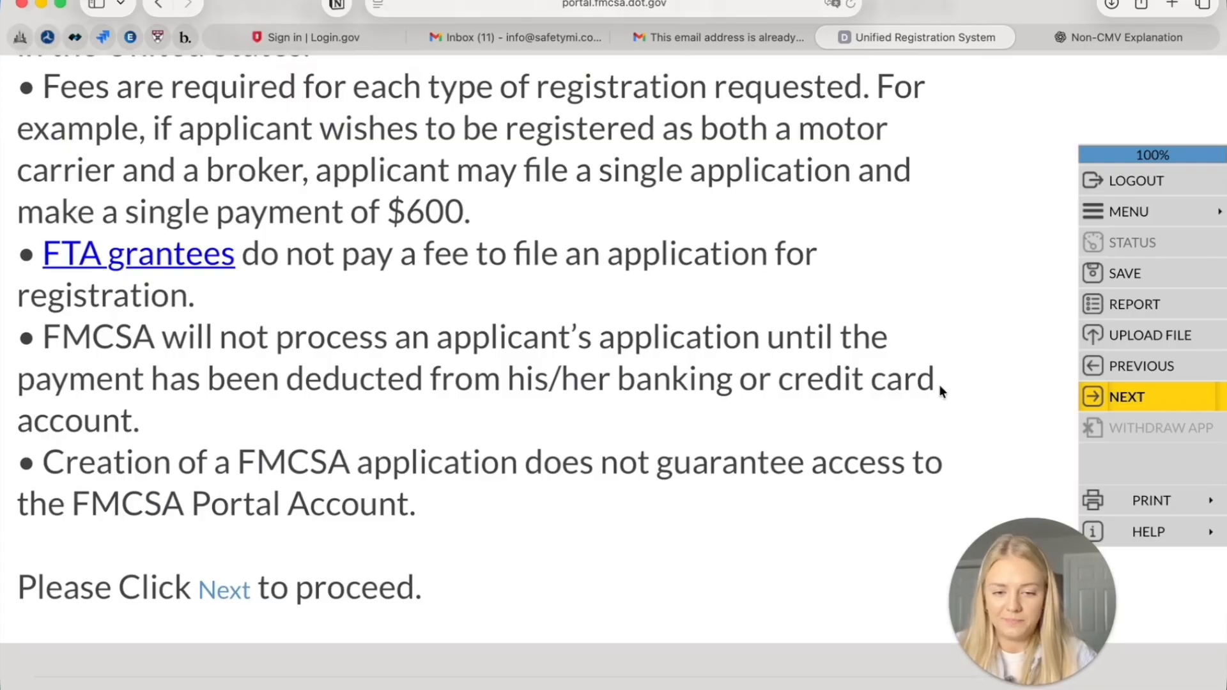
{"action": "left_click", "coordinate": [1111, 408]}
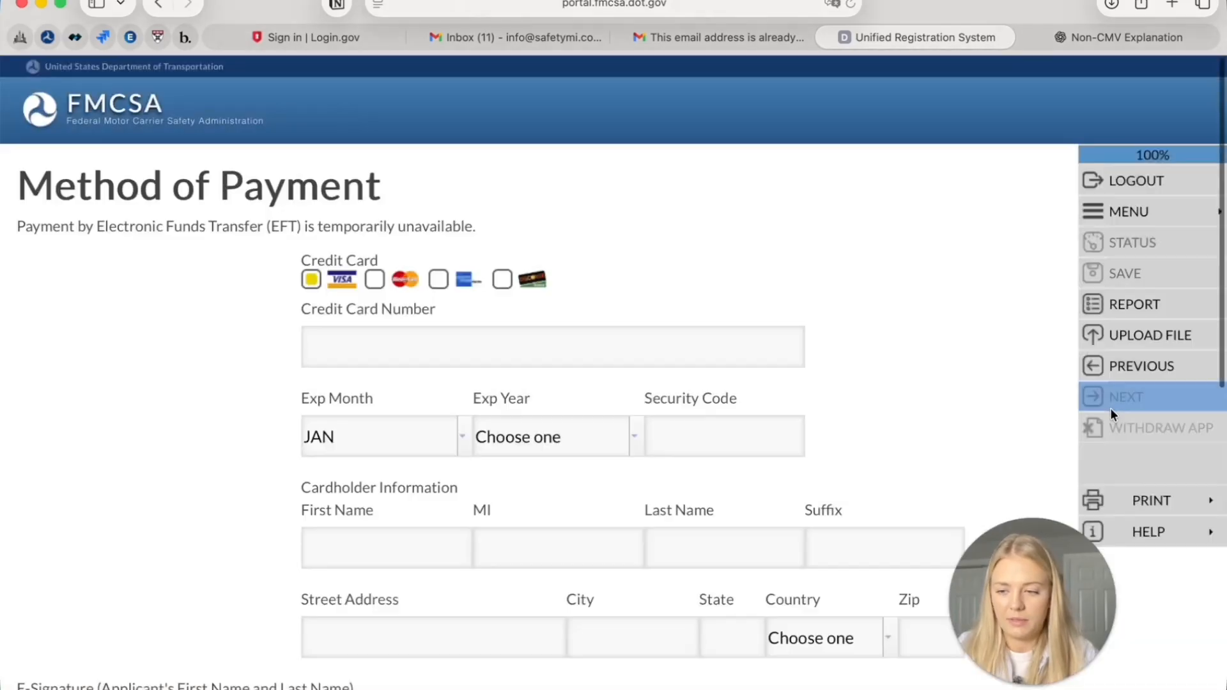
Enter the applicant's name in the Method of Payment e-signature field
{"action": "scroll", "coordinate": [360, 407], "scroll_direction": "down", "scroll_amount": 3}
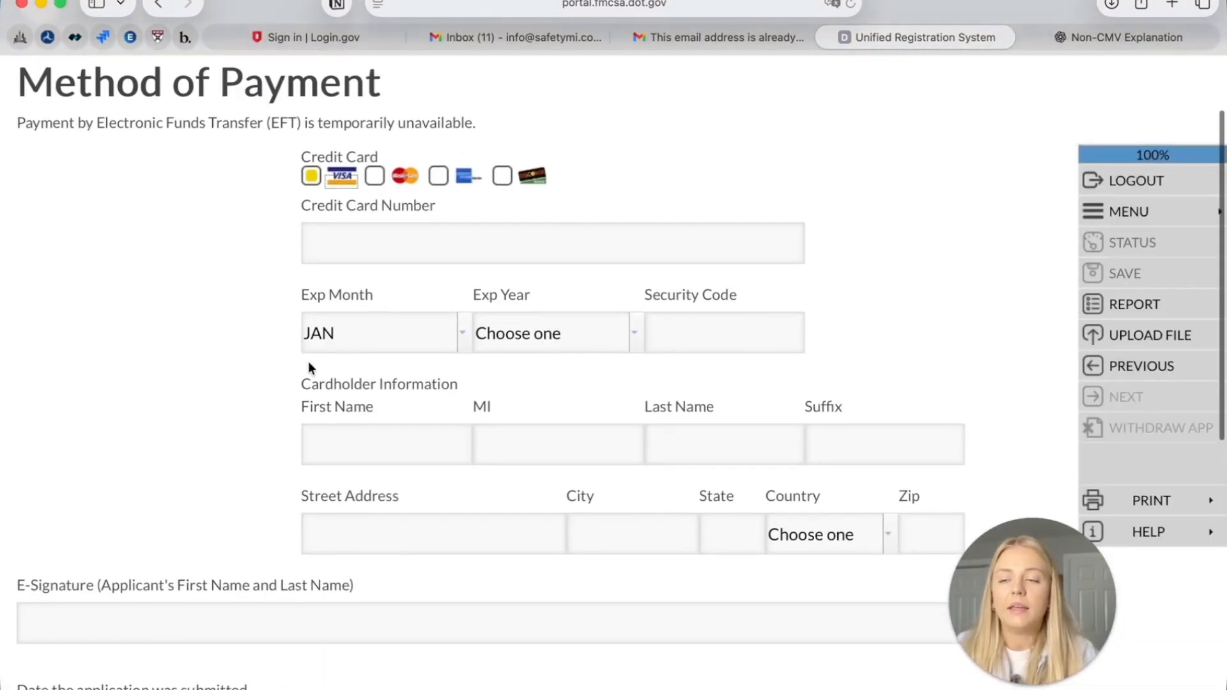
{"action": "scroll", "coordinate": [625, 224], "scroll_direction": "down", "scroll_amount": 2}
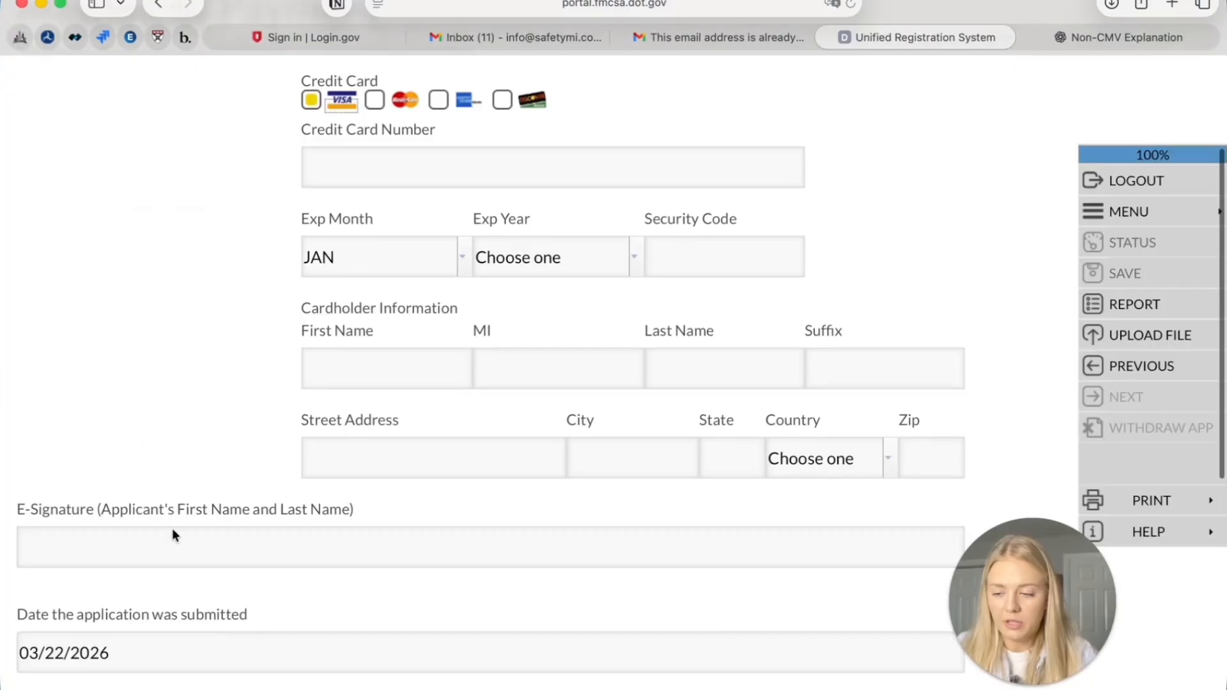
{"action": "left_click", "coordinate": [180, 547]}
{"action": "type", "text": "John Smith"}
Generate the Print ALL Summary - HTML of the whole application
{"action": "scroll", "coordinate": [37, 592], "scroll_direction": "down", "scroll_amount": 4}
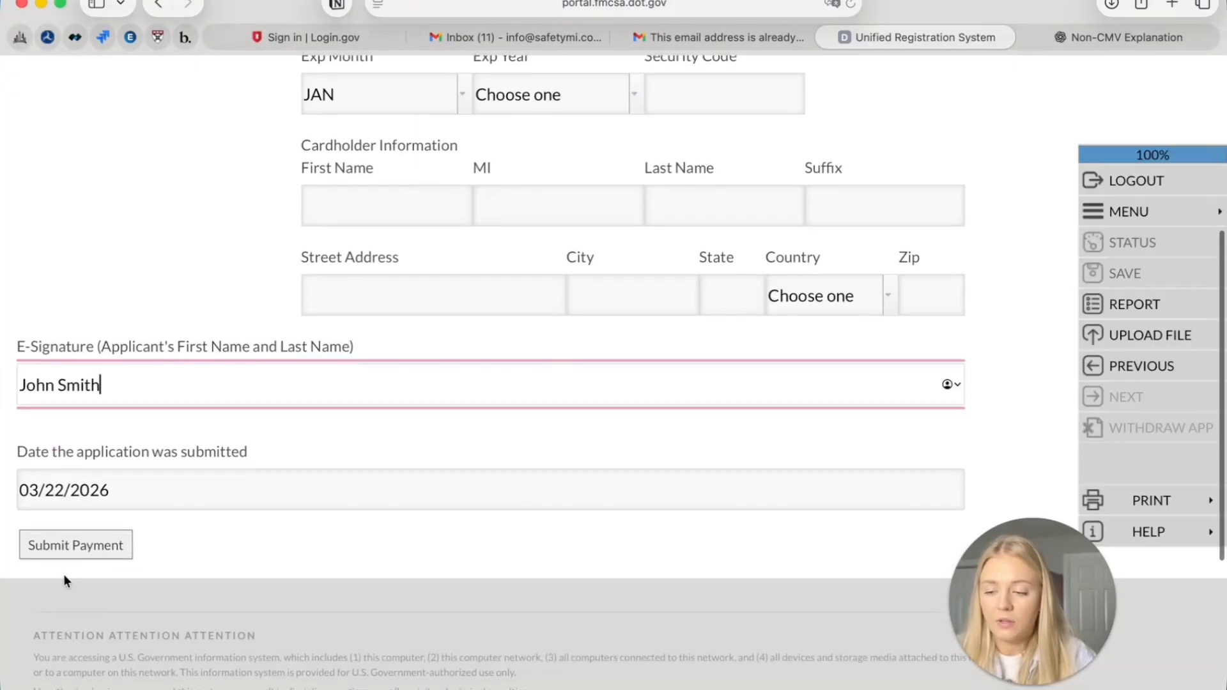
{"action": "scroll", "coordinate": [99, 545], "scroll_direction": "up", "scroll_amount": 1}
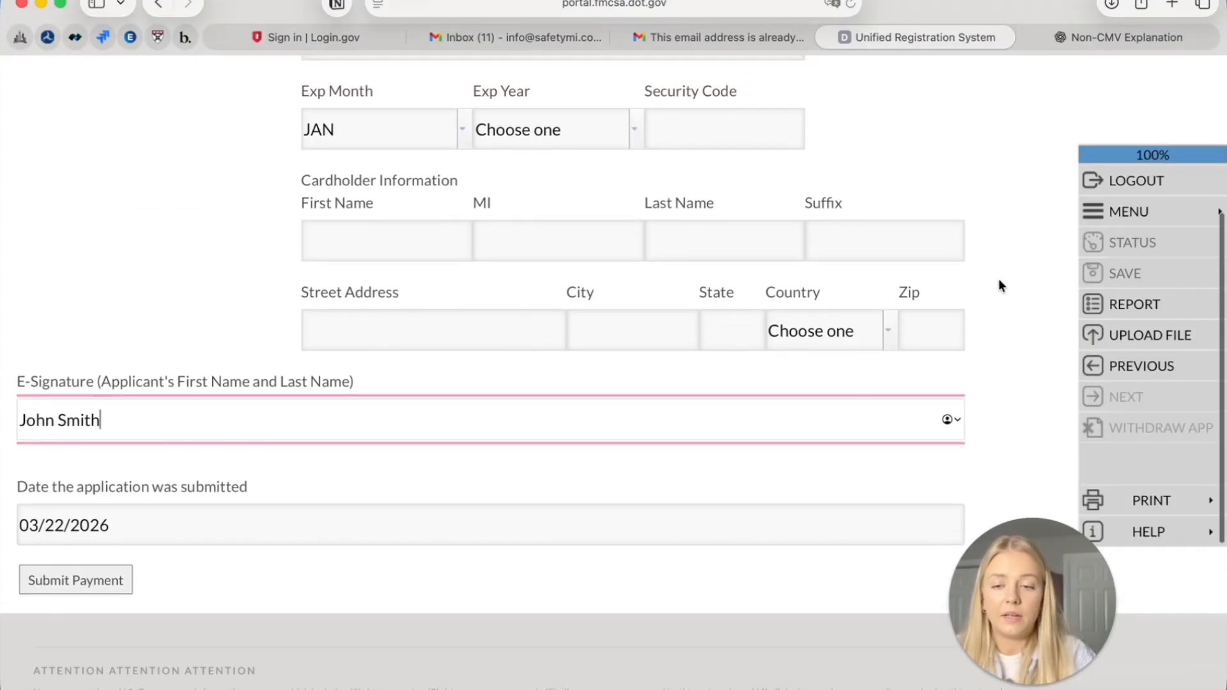
{"action": "scroll", "coordinate": [947, 256], "scroll_direction": "up", "scroll_amount": 4}
{"action": "scroll", "coordinate": [499, 309], "scroll_direction": "up", "scroll_amount": 3}
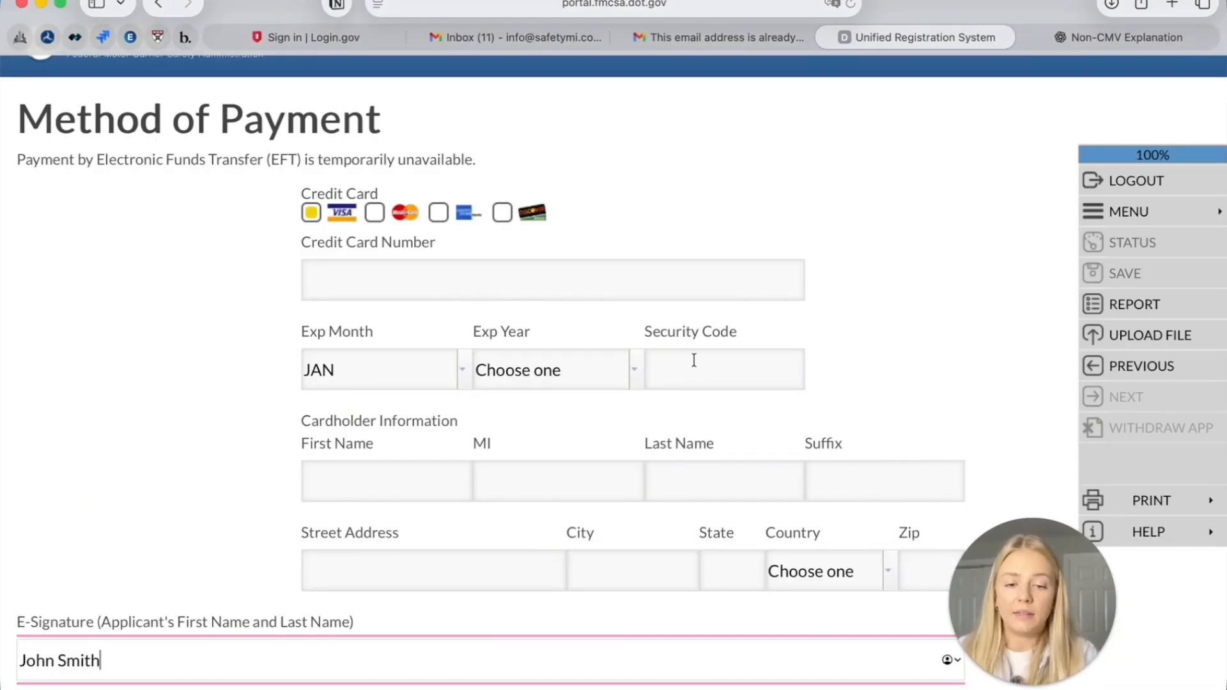
{"action": "left_click", "coordinate": [1144, 511]}
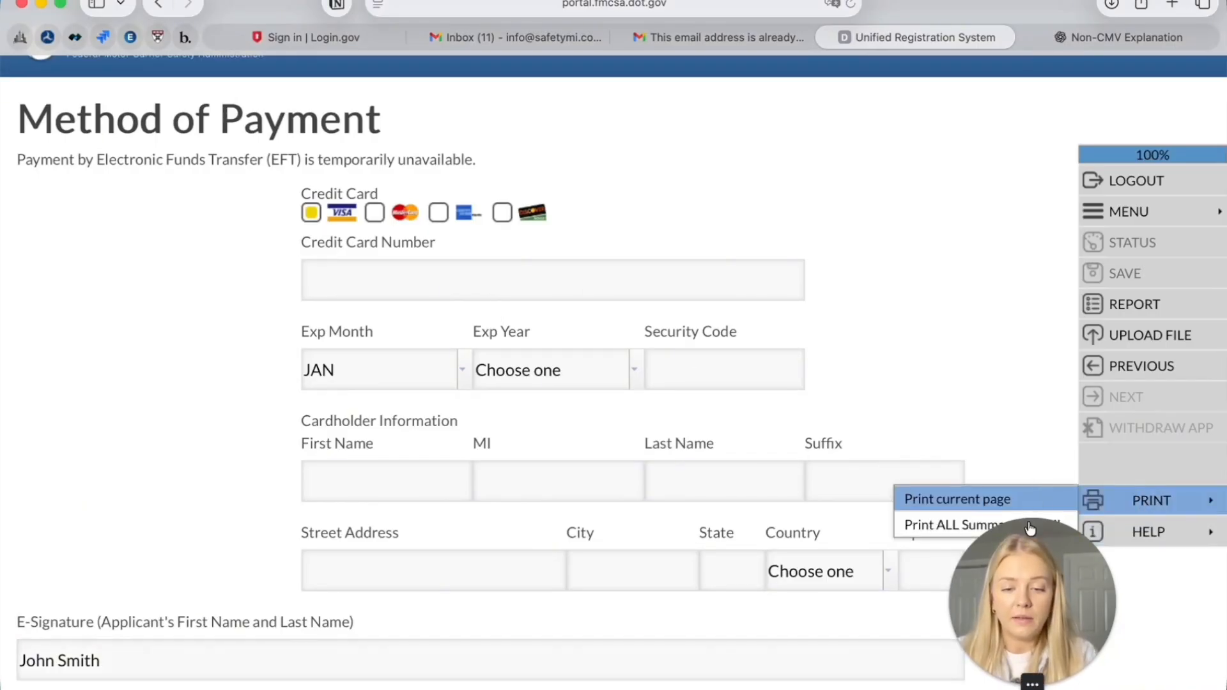
{"action": "left_click_drag", "start_coordinate": [1037, 559], "coordinate": [145, 530]}
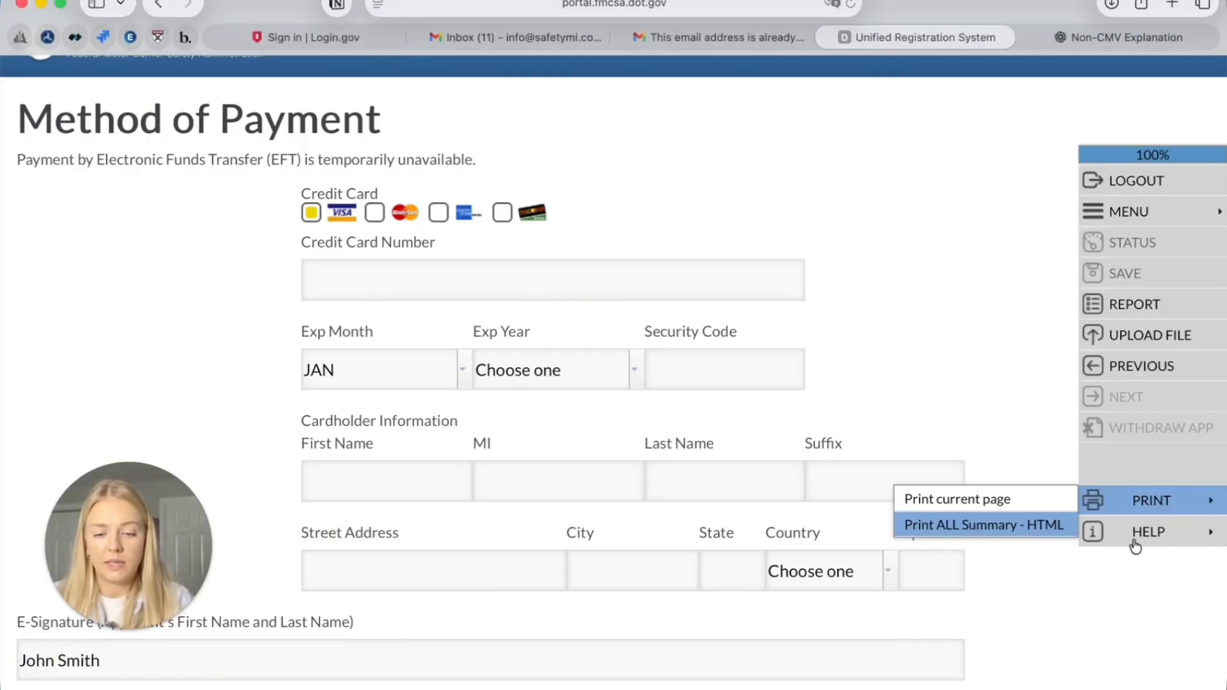
{"action": "left_click", "coordinate": [1046, 526]}
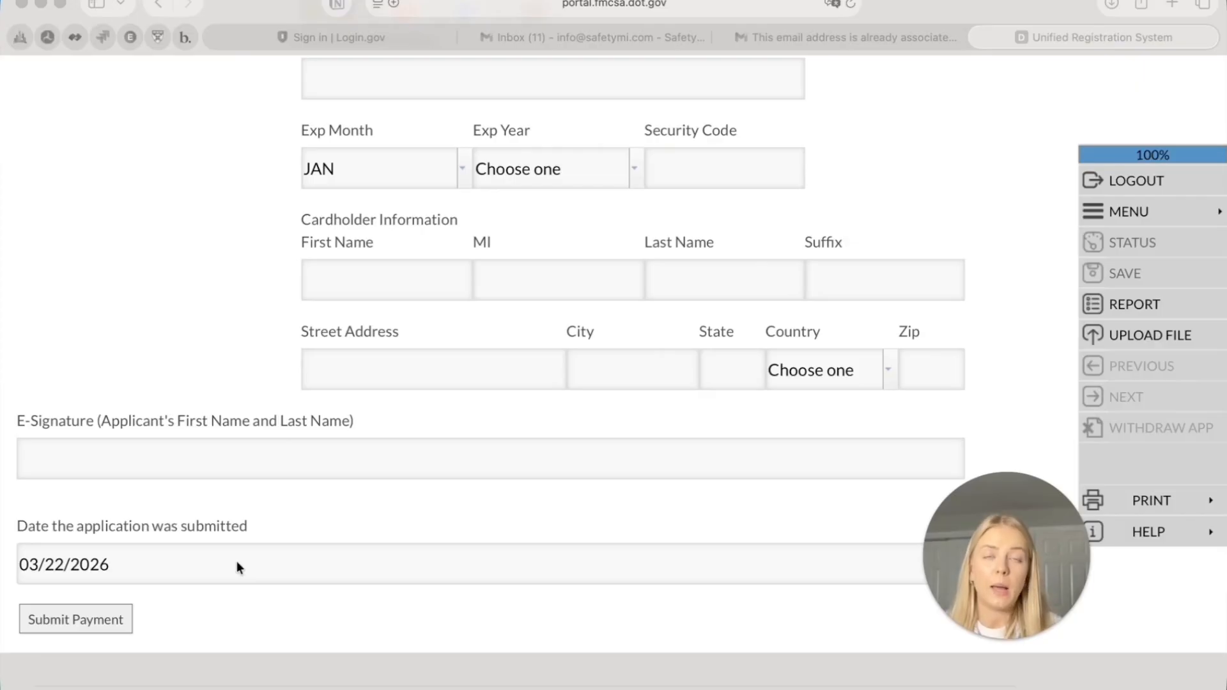
{"action": "left_click_drag", "start_coordinate": [1009, 557], "coordinate": [1019, 134]}
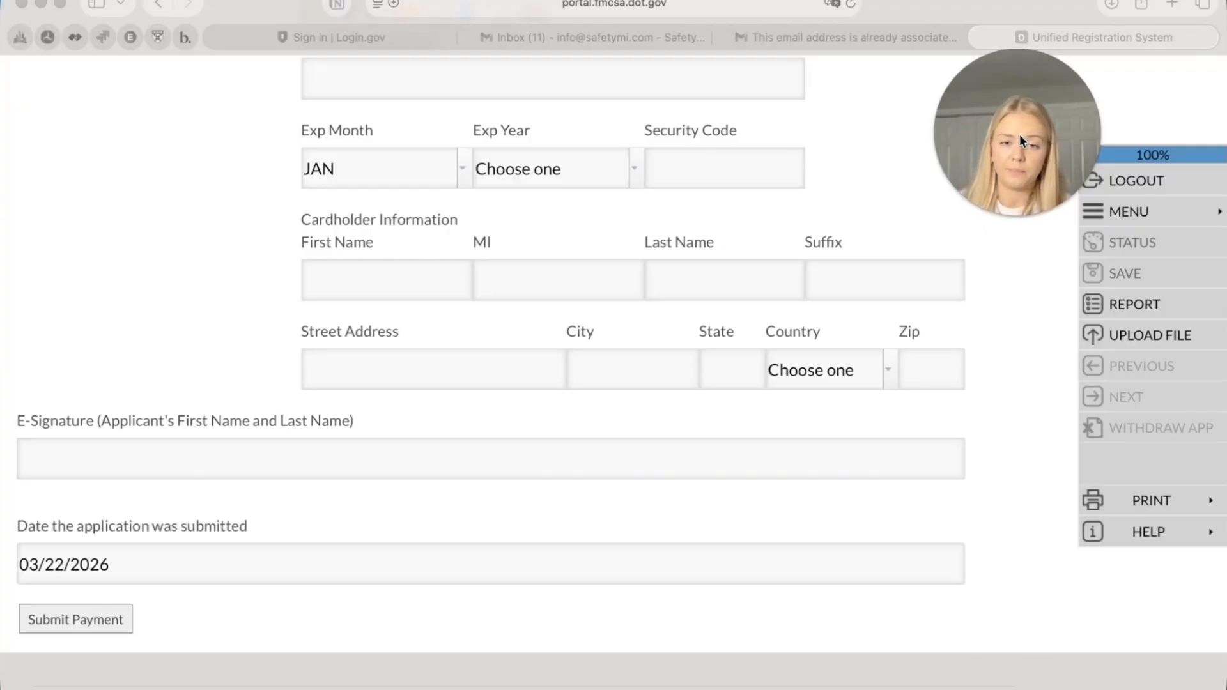
Scroll the SAFER Web home page down to the FMCSA Searches links
{"action": "scroll", "coordinate": [755, 450], "scroll_direction": "up", "scroll_amount": 5}
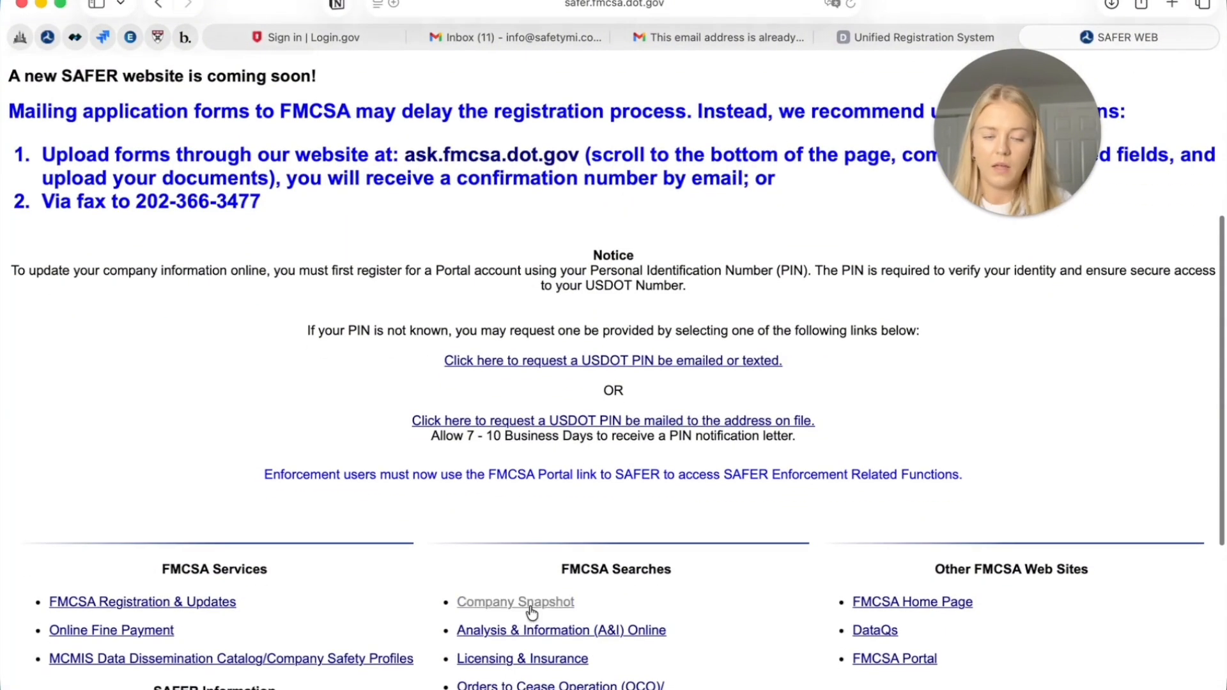
{"action": "scroll", "coordinate": [531, 613], "scroll_direction": "down", "scroll_amount": 1}
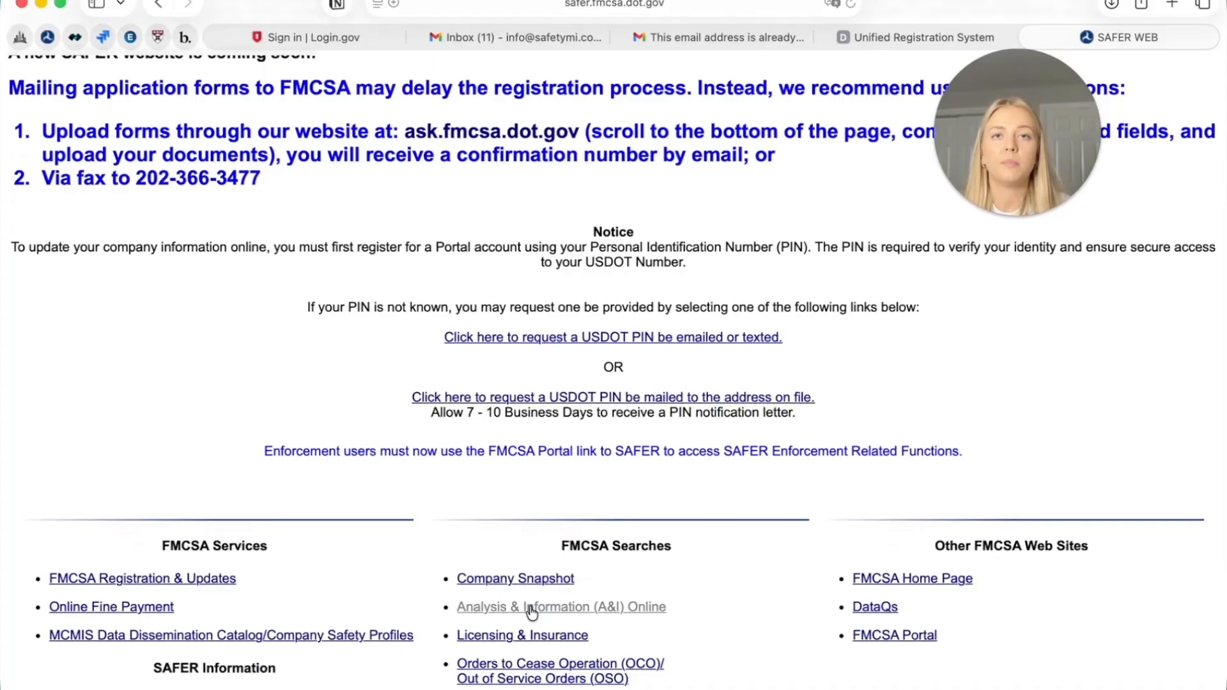
{"action": "scroll", "coordinate": [450, 126], "scroll_direction": "up", "scroll_amount": 10}
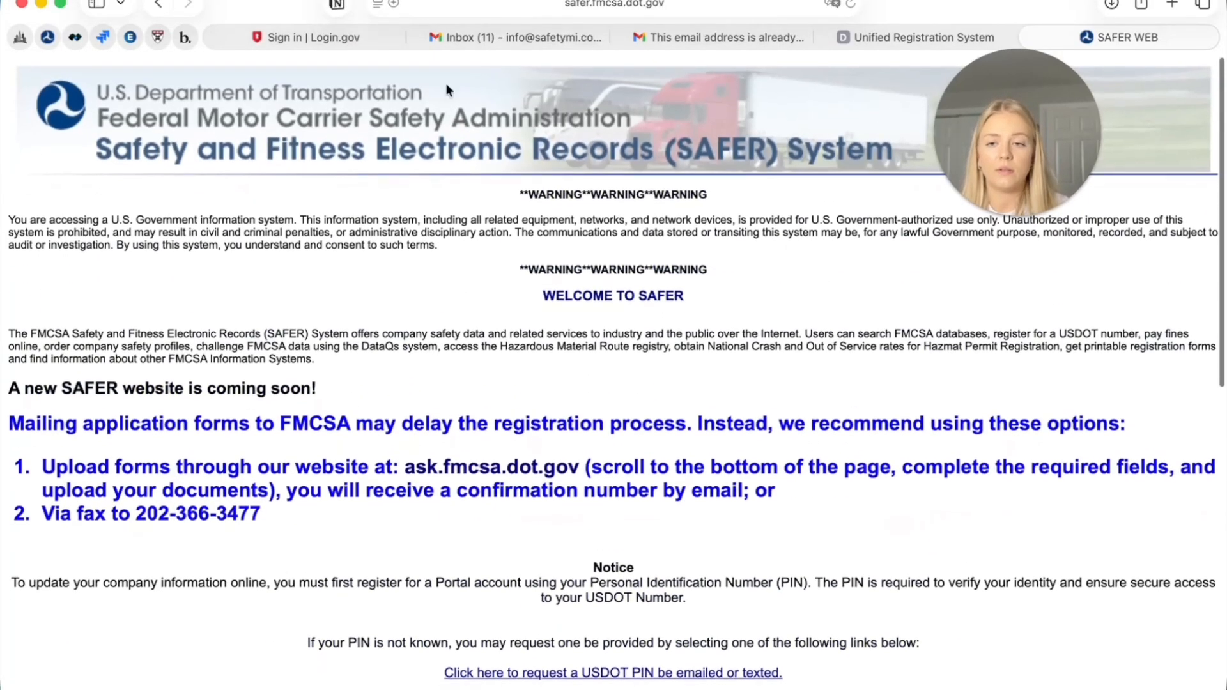
{"action": "scroll", "coordinate": [627, 497], "scroll_direction": "down", "scroll_amount": 5}
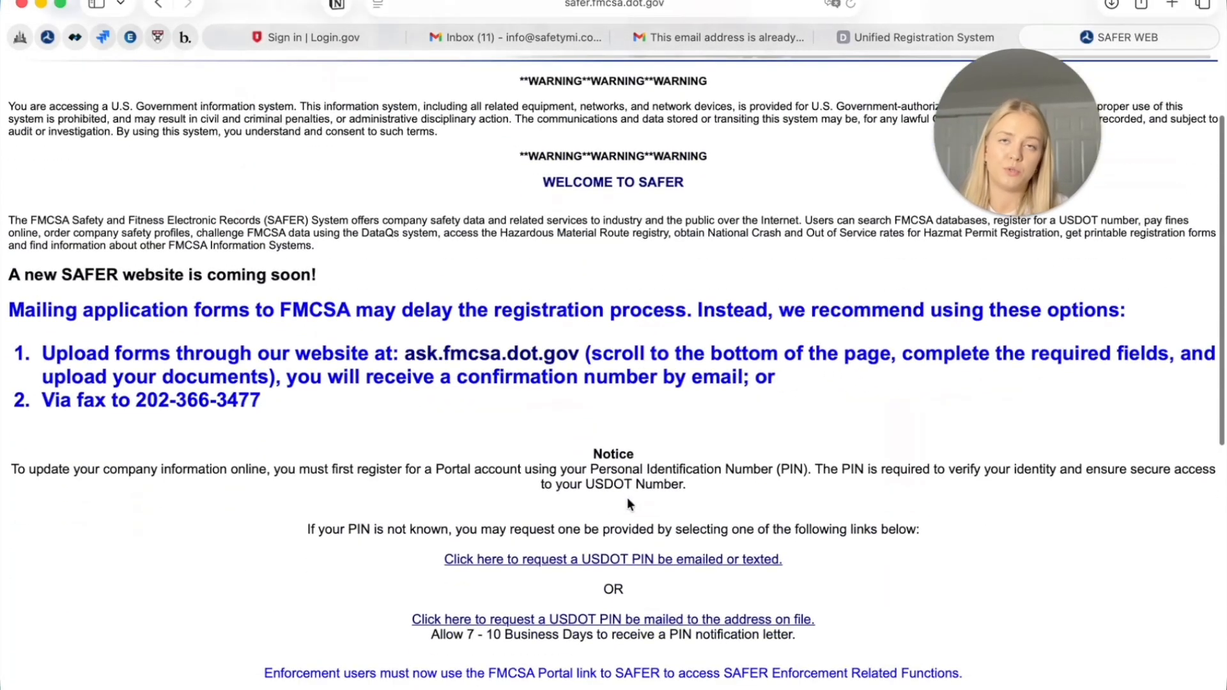
{"action": "scroll", "coordinate": [627, 502], "scroll_direction": "down", "scroll_amount": 5}
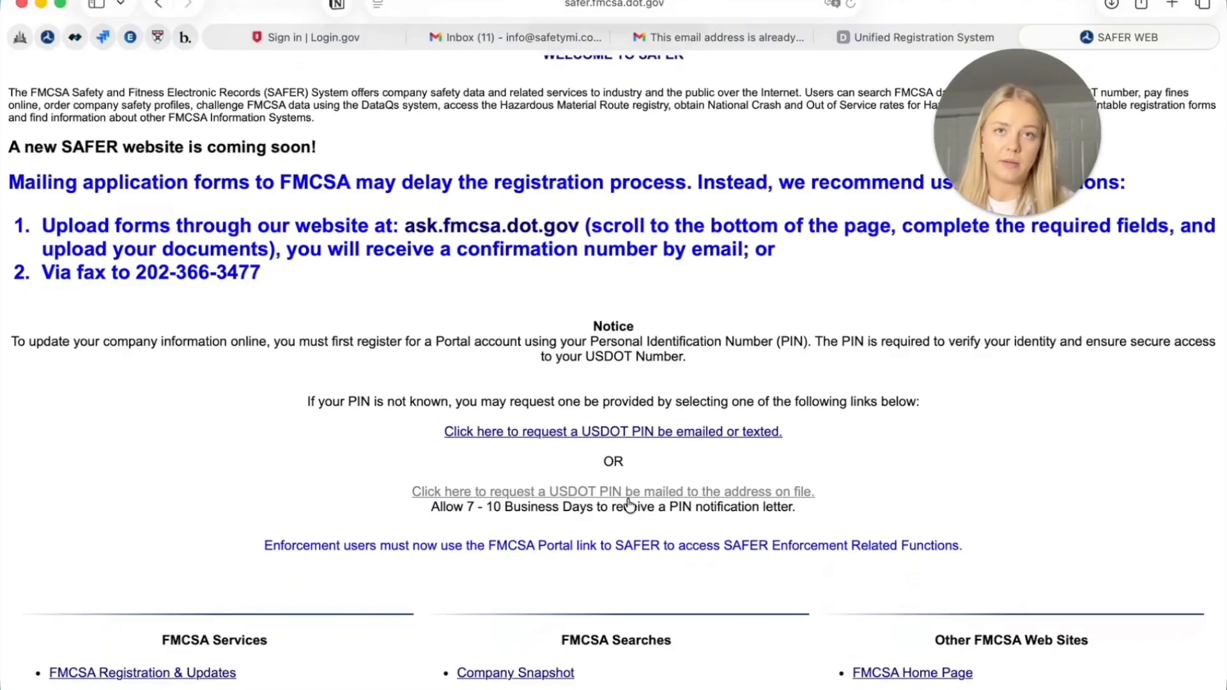
{"action": "scroll", "coordinate": [629, 506], "scroll_direction": "down", "scroll_amount": 3}
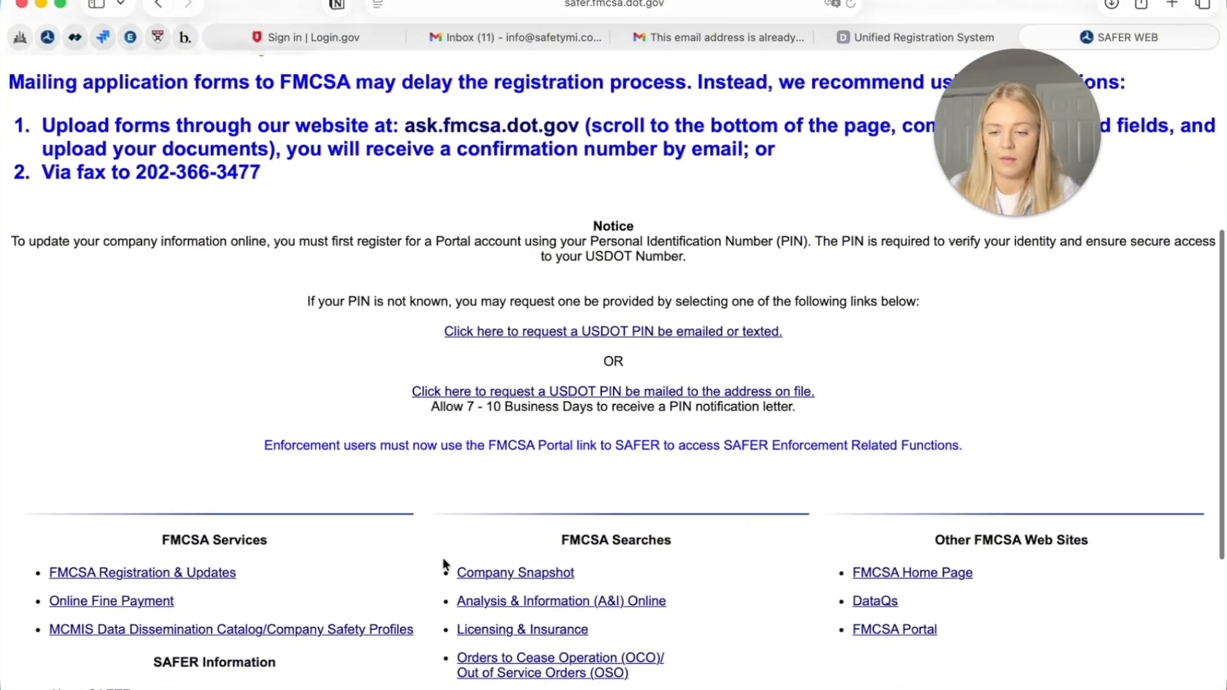
Run a Company Snapshot search by carrier name for 'swift'
{"action": "left_click", "coordinate": [468, 573]}
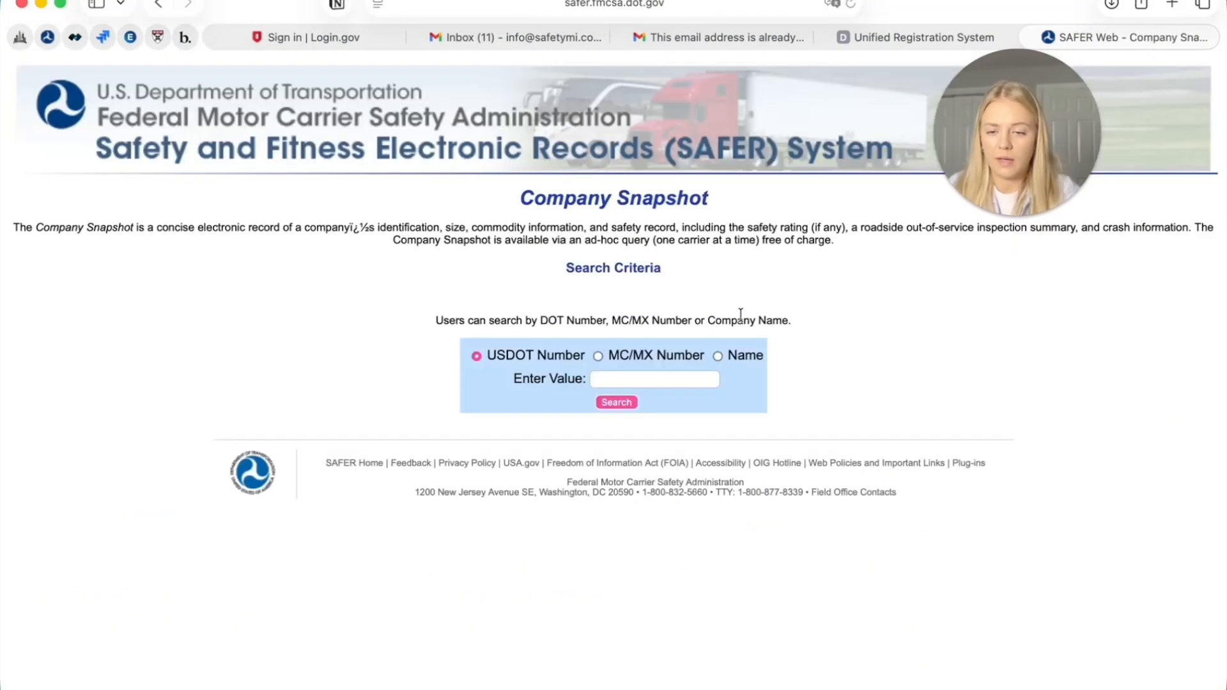
{"action": "left_click", "coordinate": [718, 357]}
{"action": "left_click", "coordinate": [676, 379]}
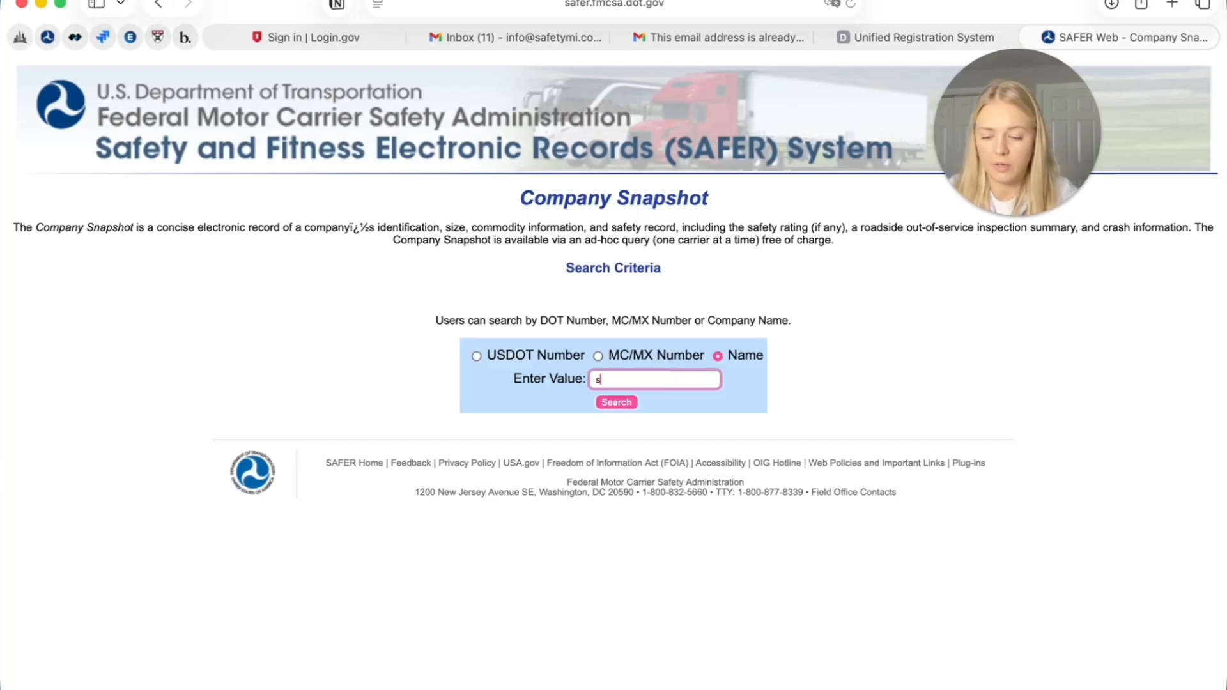
{"action": "type", "text": "swift"}
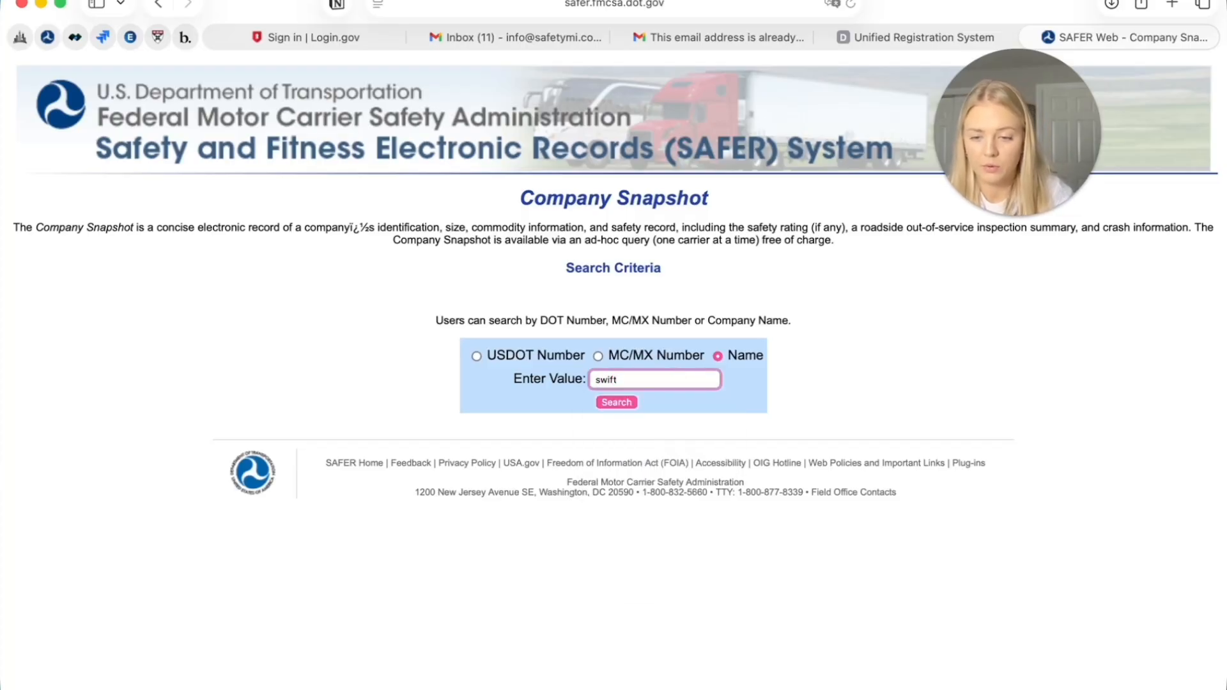
{"action": "key", "text": "Return"}
Open SWIFTX INC's snapshot and review its ACTIVE USDOT status and NOT AUTHORIZED authority
{"action": "scroll", "coordinate": [325, 504], "scroll_direction": "down", "scroll_amount": 15}
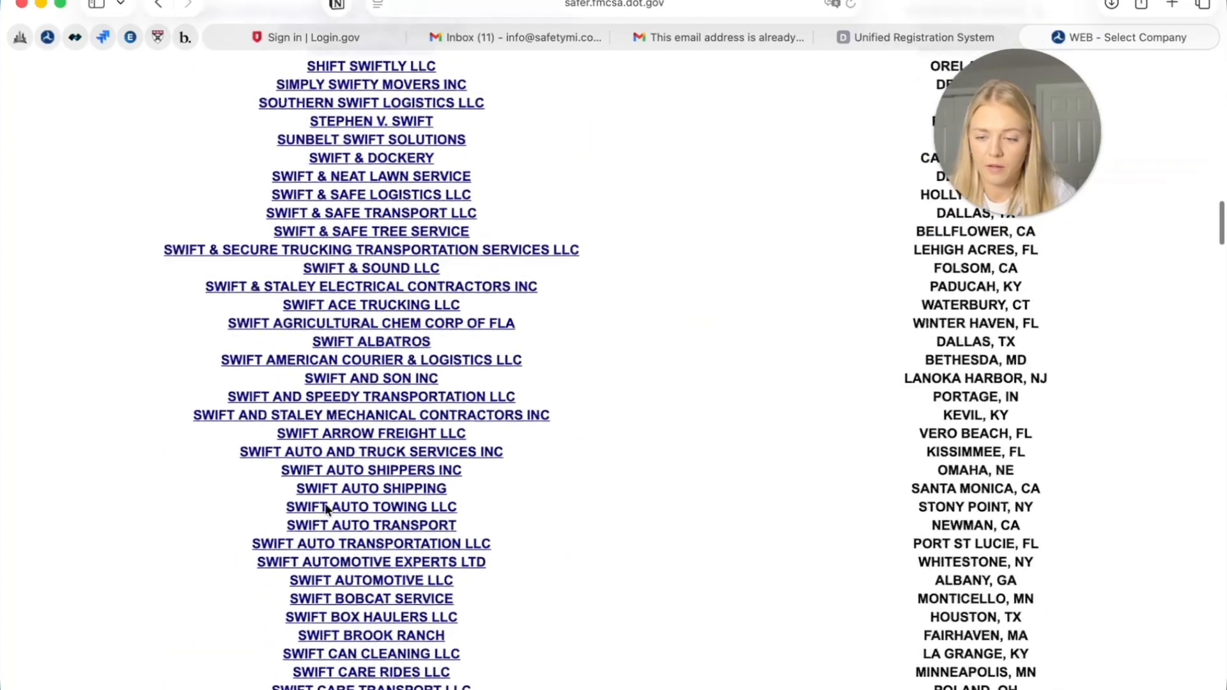
{"action": "scroll", "coordinate": [325, 505], "scroll_direction": "down", "scroll_amount": 20}
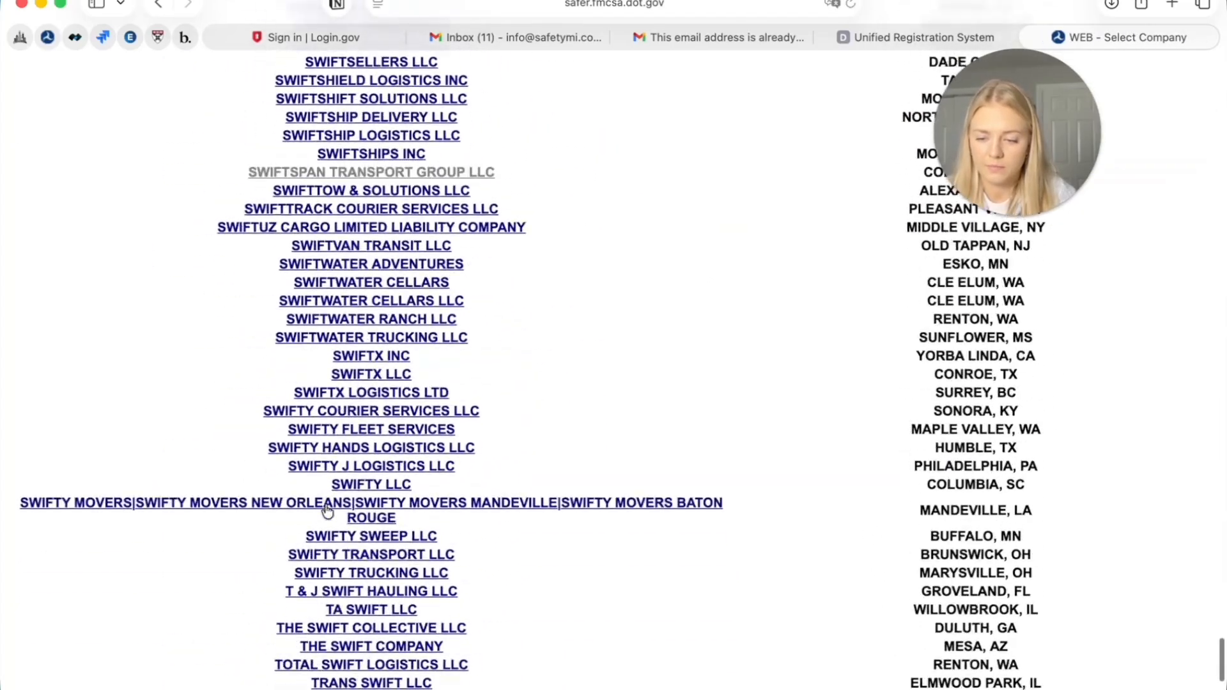
{"action": "left_click", "coordinate": [370, 356]}
{"action": "scroll", "coordinate": [565, 598], "scroll_direction": "down", "scroll_amount": 5}
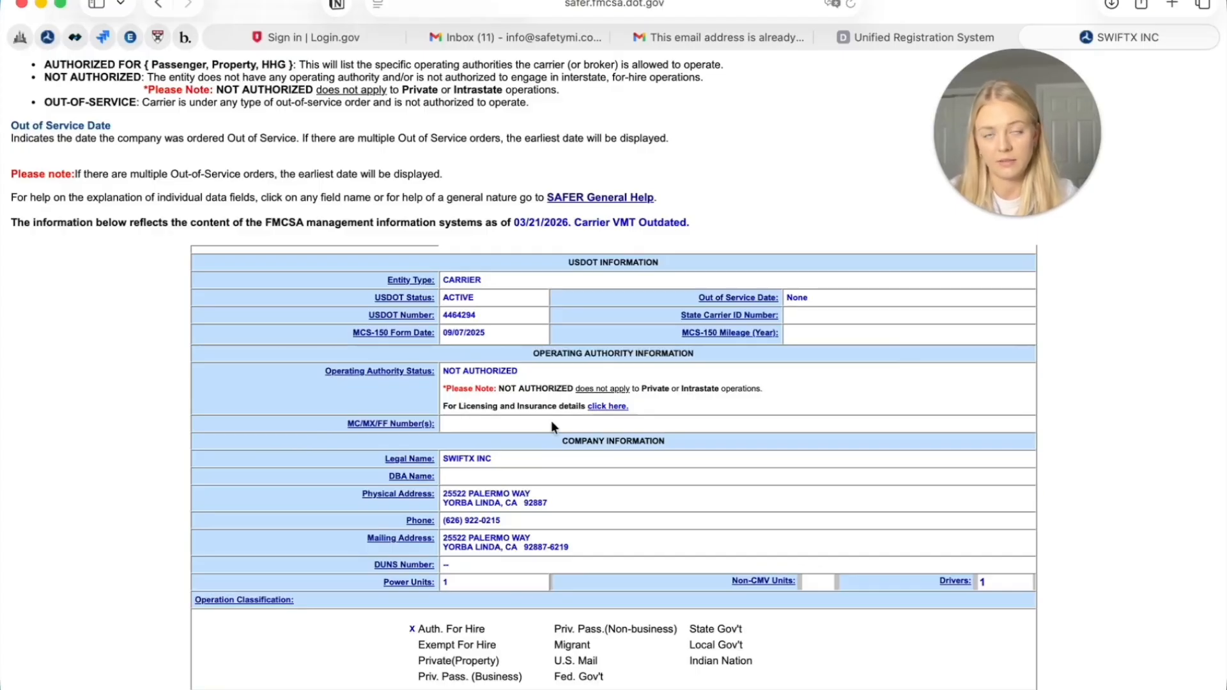
{"action": "scroll", "coordinate": [655, 300], "scroll_direction": "up", "scroll_amount": 5}
{"action": "left_click_drag", "start_coordinate": [953, 113], "coordinate": [140, 72]}
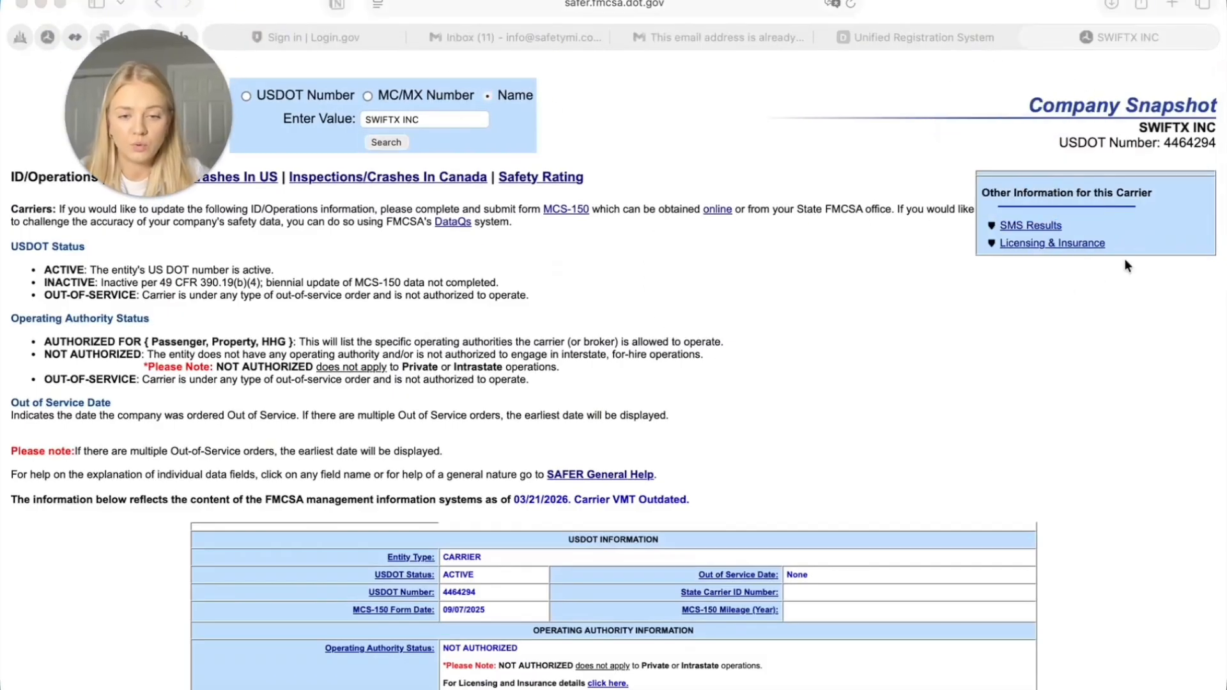
{"action": "scroll", "coordinate": [815, 403], "scroll_direction": "down", "scroll_amount": 1}
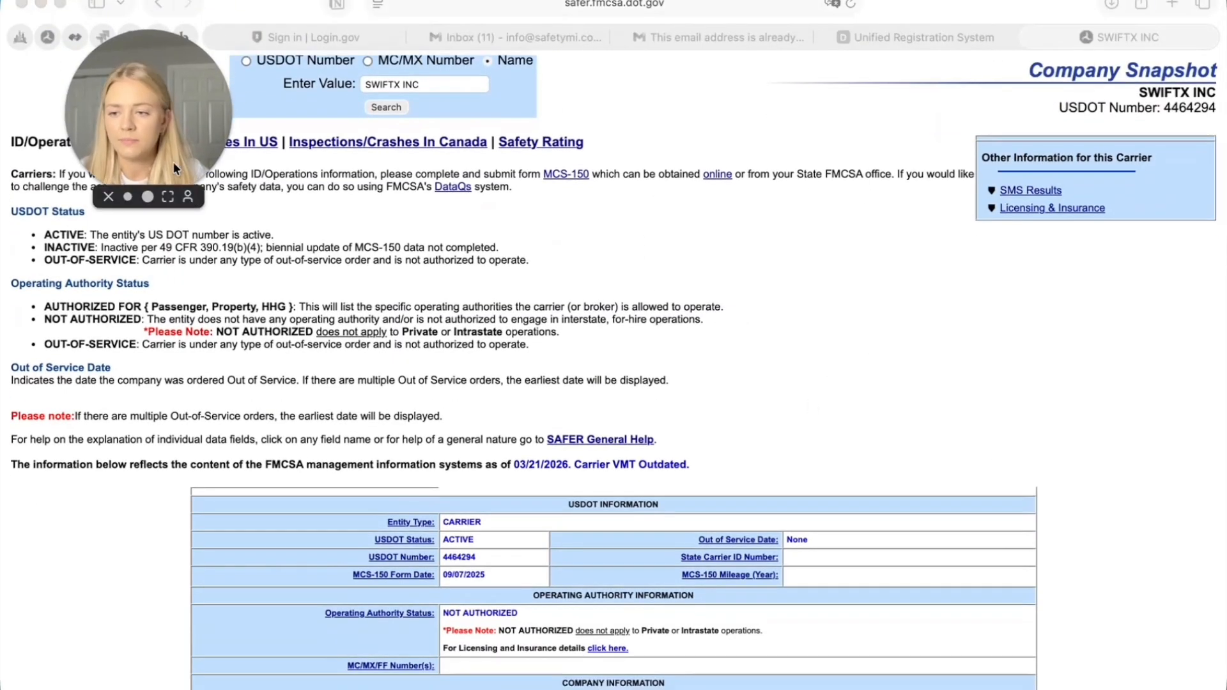
{"action": "left_click_drag", "start_coordinate": [174, 156], "coordinate": [173, 179]}
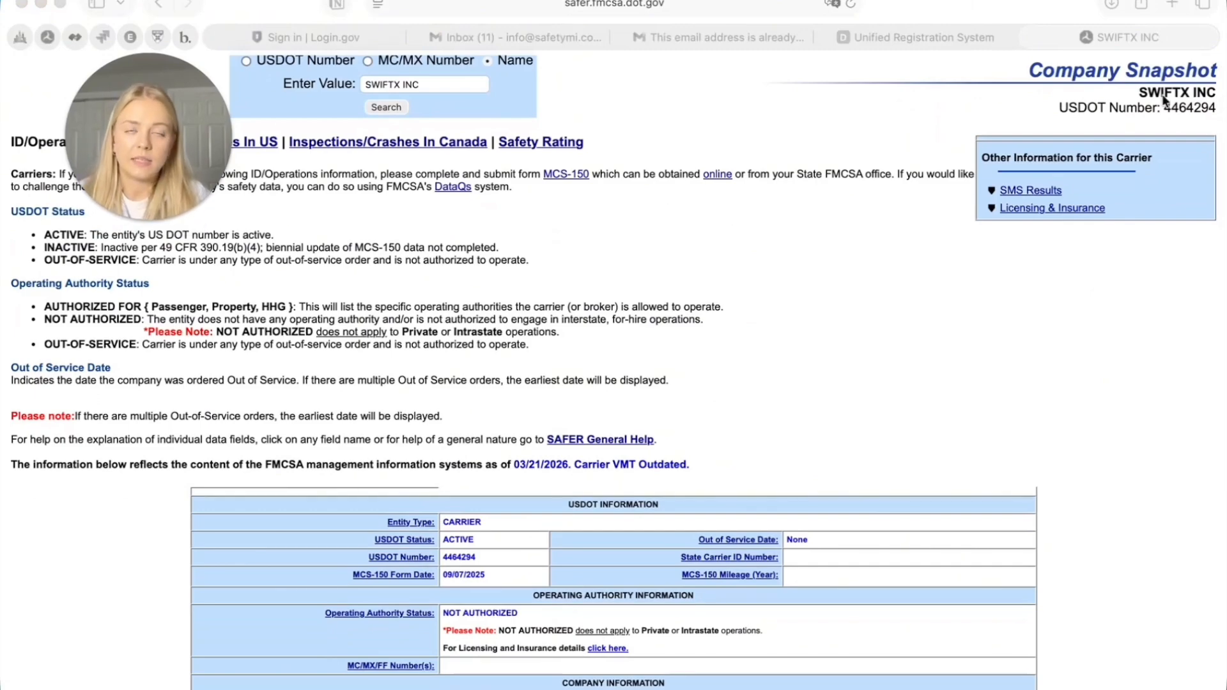
{"action": "scroll", "coordinate": [1163, 96], "scroll_direction": "down", "scroll_amount": 1}
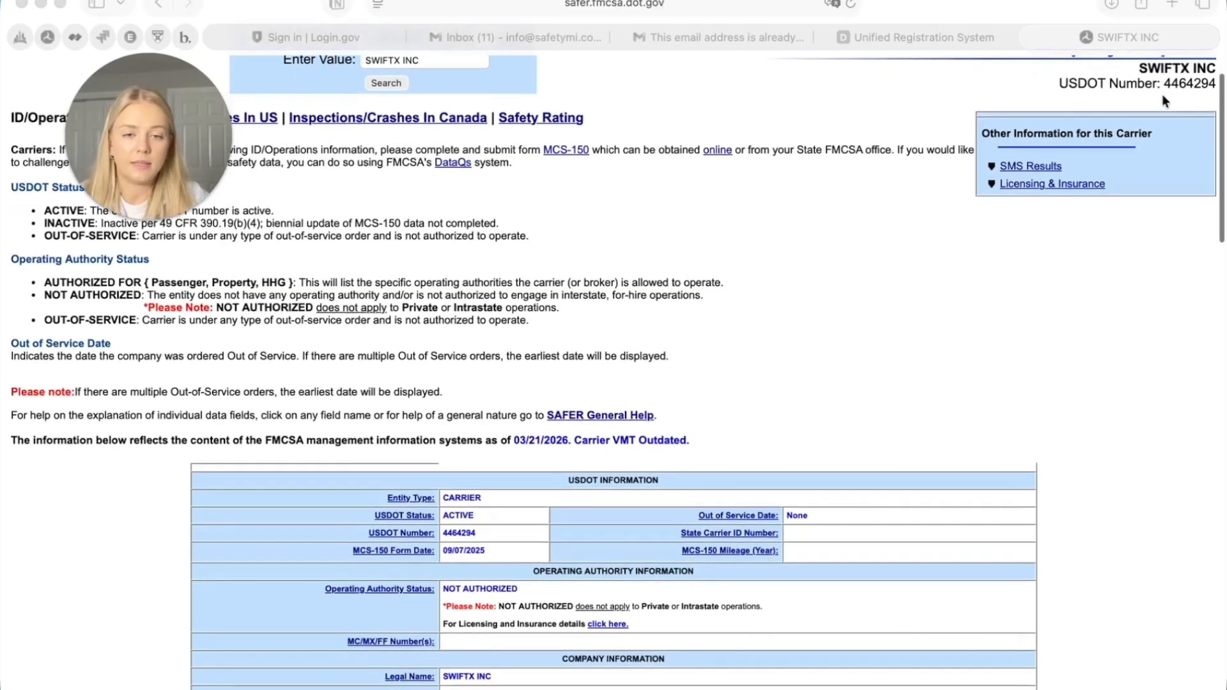
Open Licensing & Insurance for SWIFTX INC, pass the bus-picture reCAPTCHA, and run the search
{"action": "left_click", "coordinate": [1021, 186]}
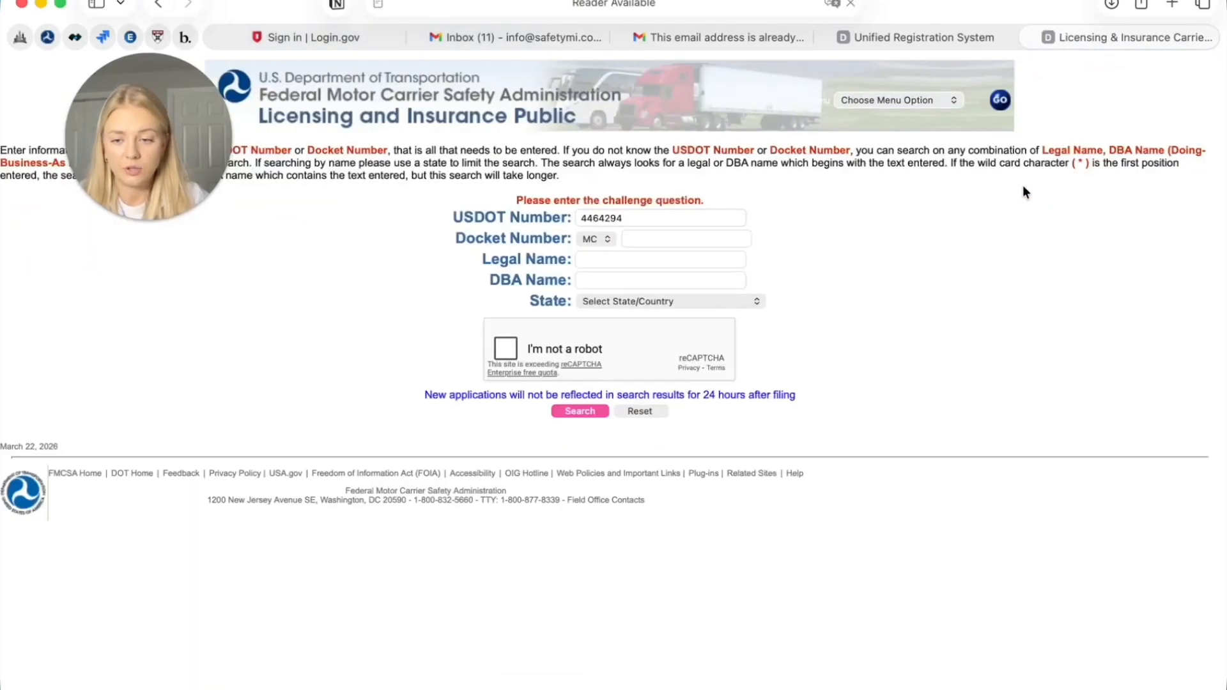
{"action": "left_click", "coordinate": [506, 349]}
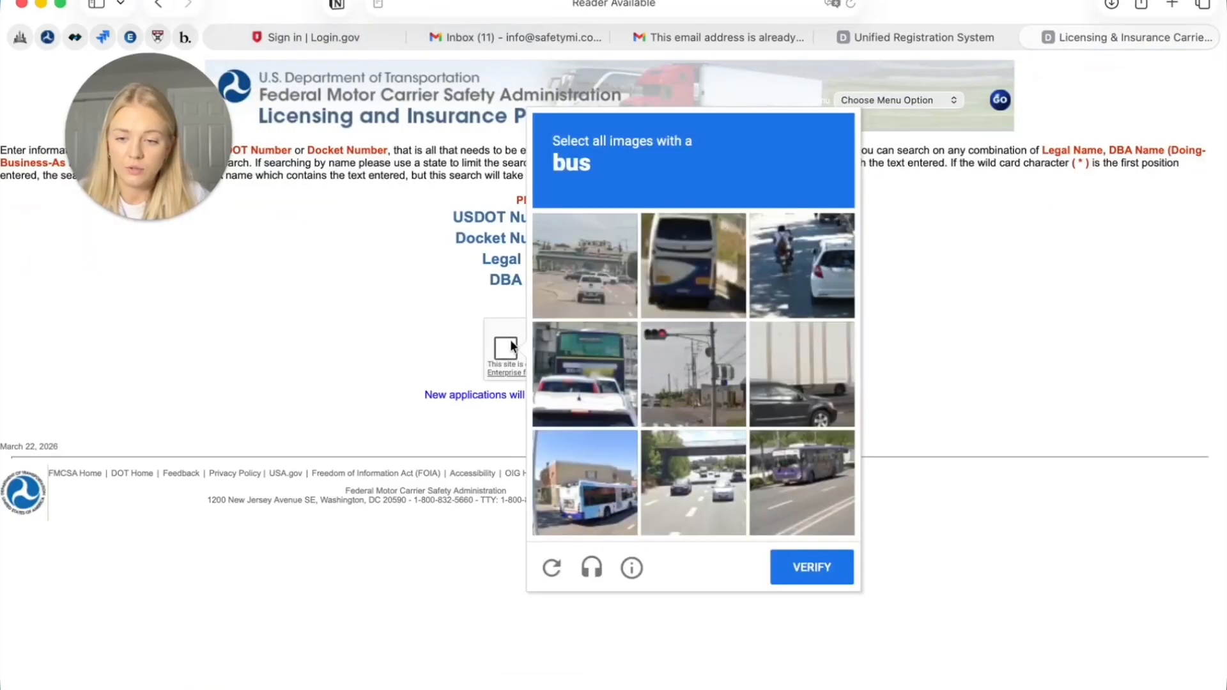
{"action": "left_click", "coordinate": [677, 312]}
{"action": "left_click", "coordinate": [581, 463]}
{"action": "left_click", "coordinate": [788, 486]}
{"action": "left_click", "coordinate": [810, 567]}
{"action": "left_click", "coordinate": [588, 412]}
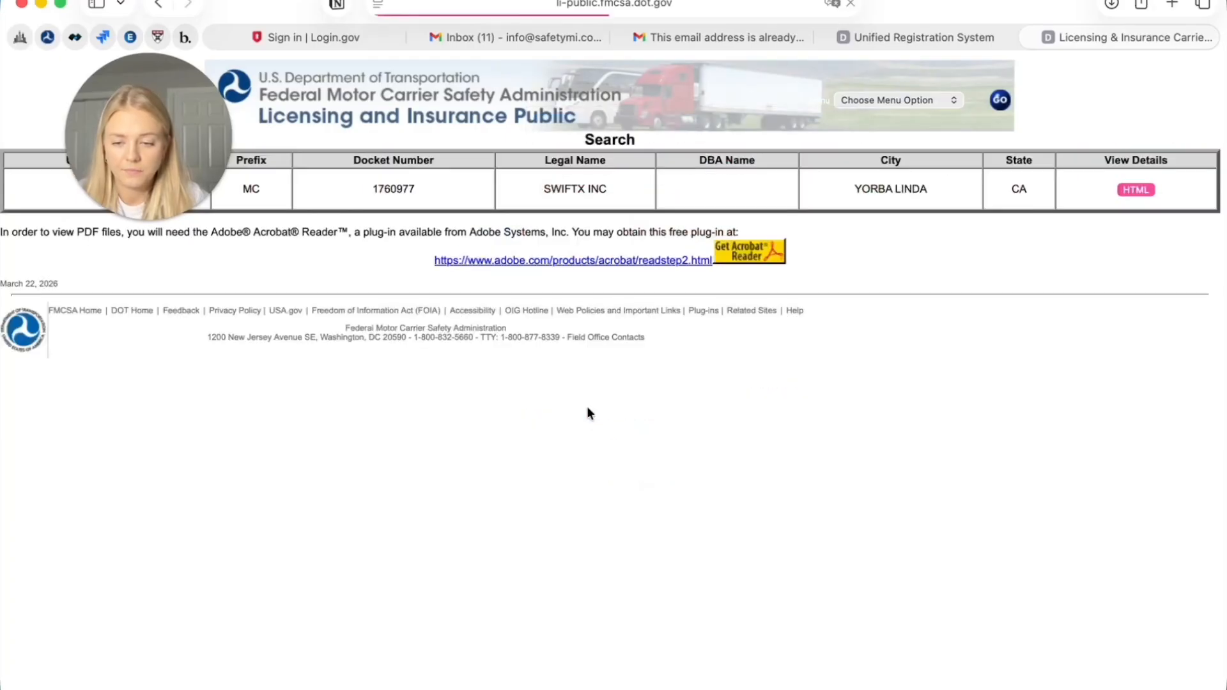
View SWIFTX INC's HTML details, Active/Pending Insurance and Insurance History, all showing no insurance data
{"action": "left_click", "coordinate": [1143, 190]}
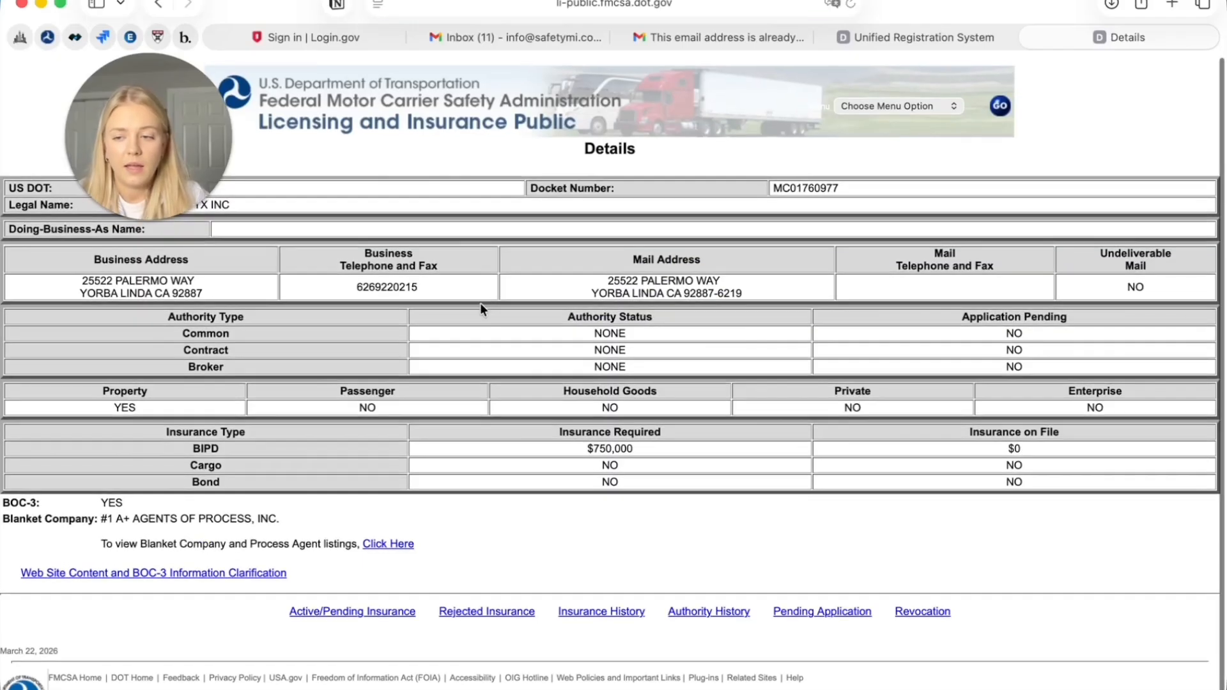
{"action": "scroll", "coordinate": [481, 303], "scroll_direction": "down", "scroll_amount": 1}
{"action": "left_click_drag", "start_coordinate": [117, 147], "coordinate": [1088, 123]}
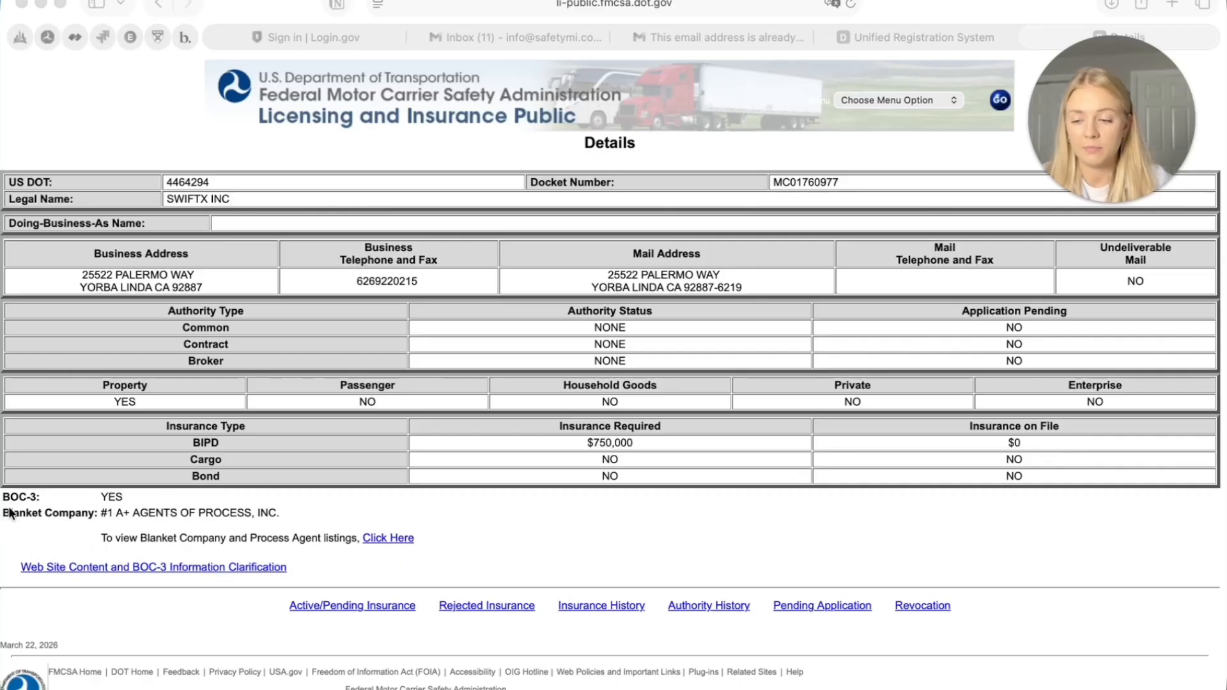
{"action": "left_click", "coordinate": [373, 605]}
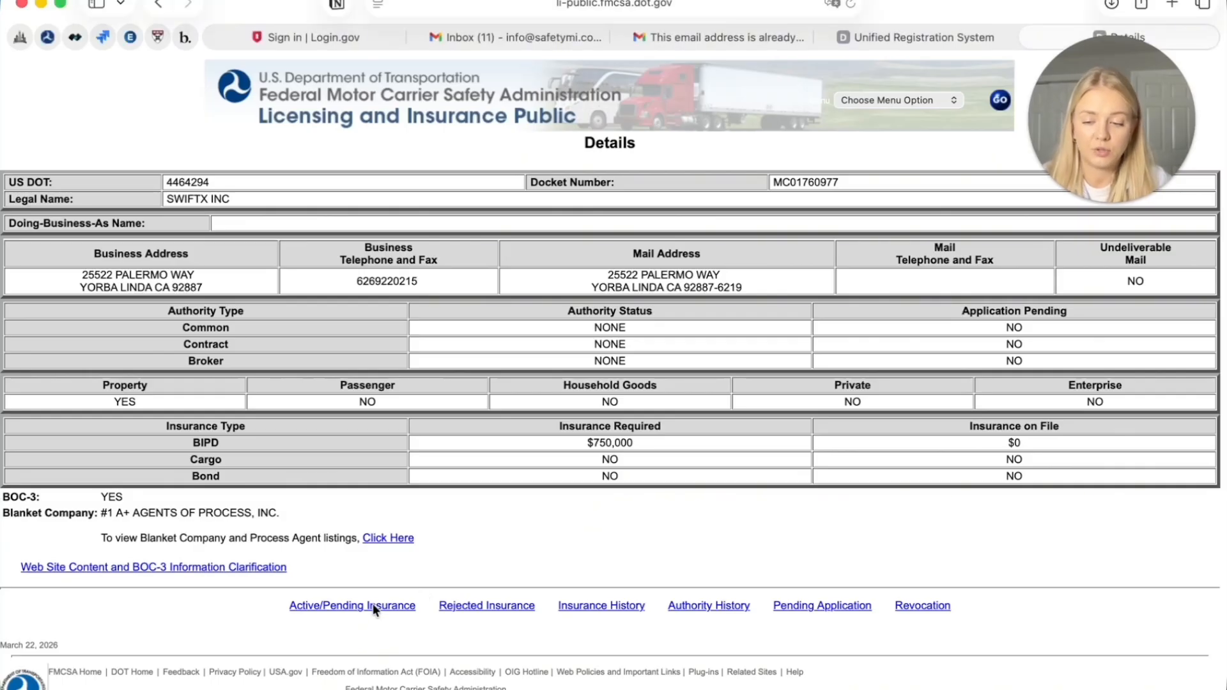
{"action": "left_click", "coordinate": [373, 605]}
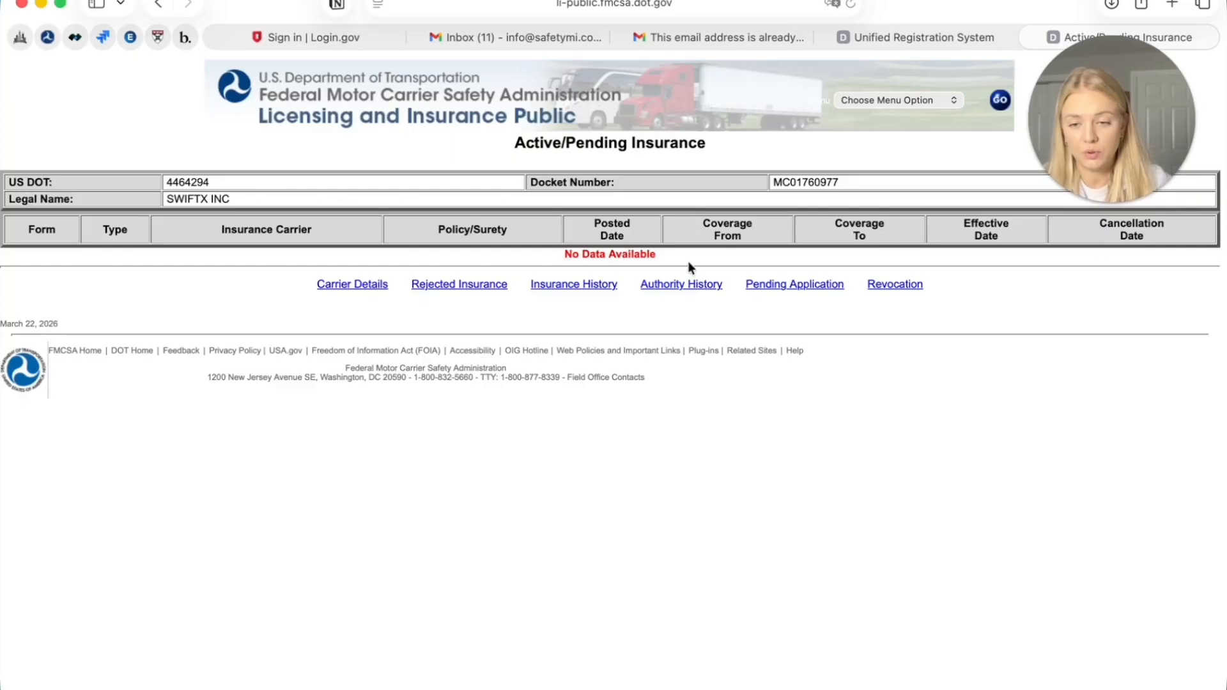
{"action": "left_click", "coordinate": [581, 280]}
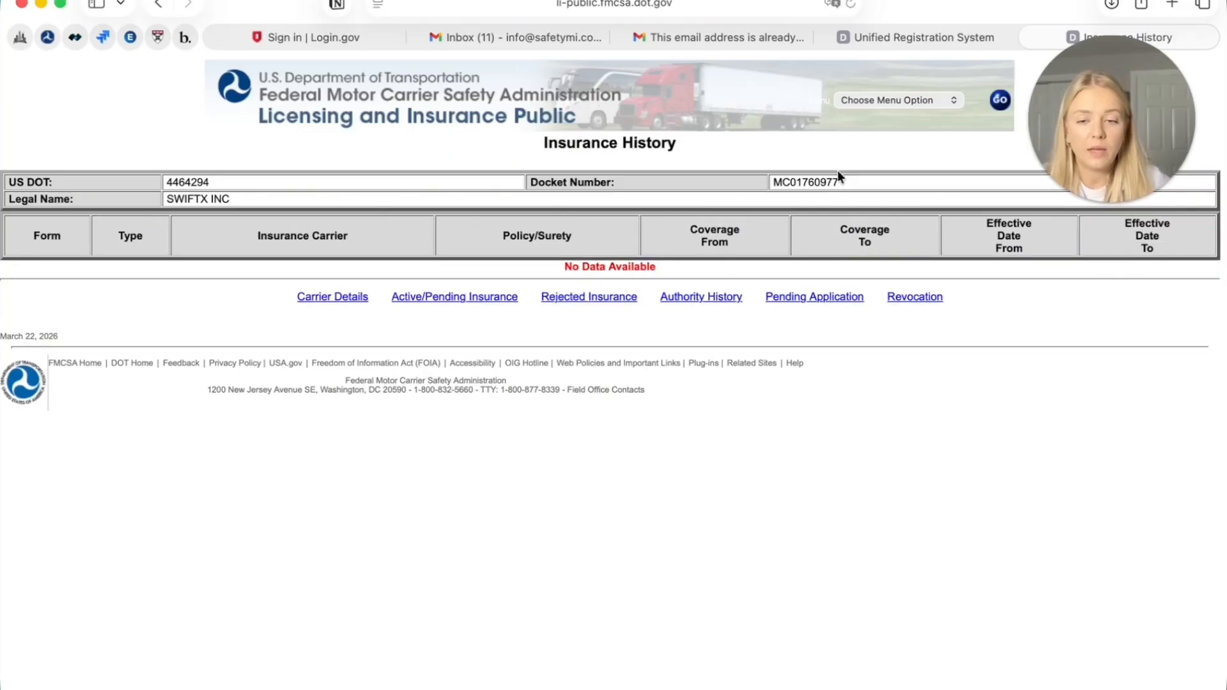
{"action": "left_click_drag", "start_coordinate": [875, 179], "coordinate": [493, 155]}
{"action": "left_click", "coordinate": [494, 156]}
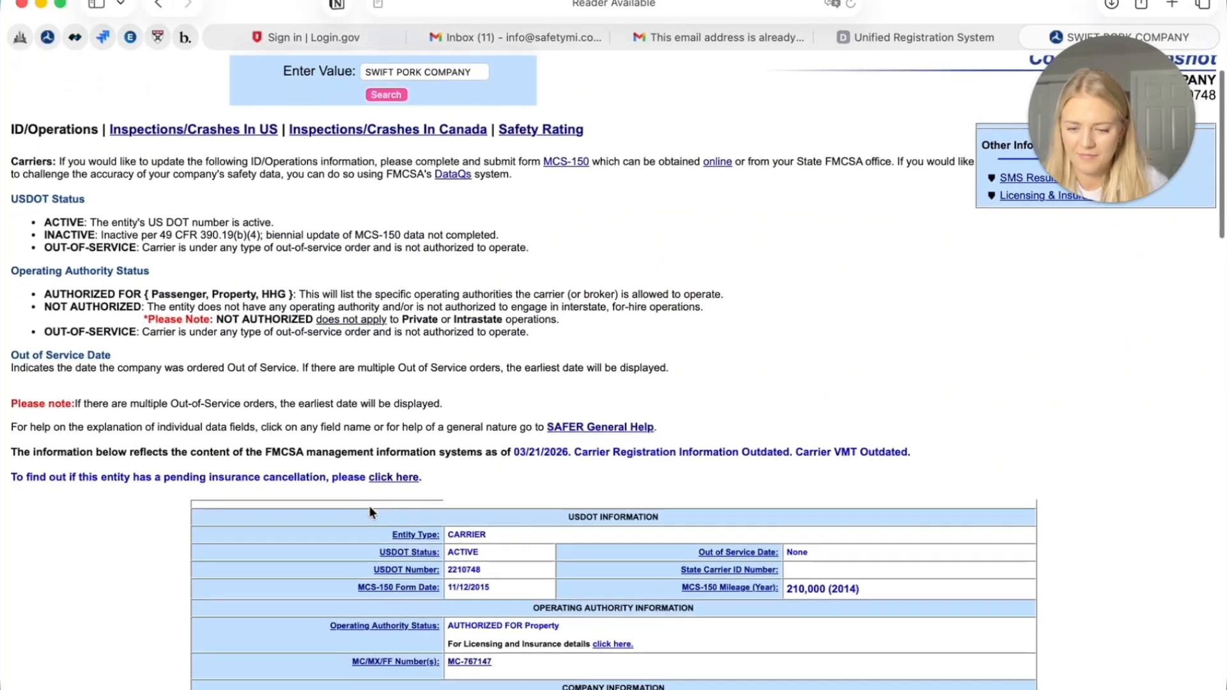
Review SWIFT PORK COMPANY's snapshot, highlighting its Operating Authority Status AUTHORIZED FOR Property
{"action": "scroll", "coordinate": [370, 511], "scroll_direction": "down", "scroll_amount": 3}
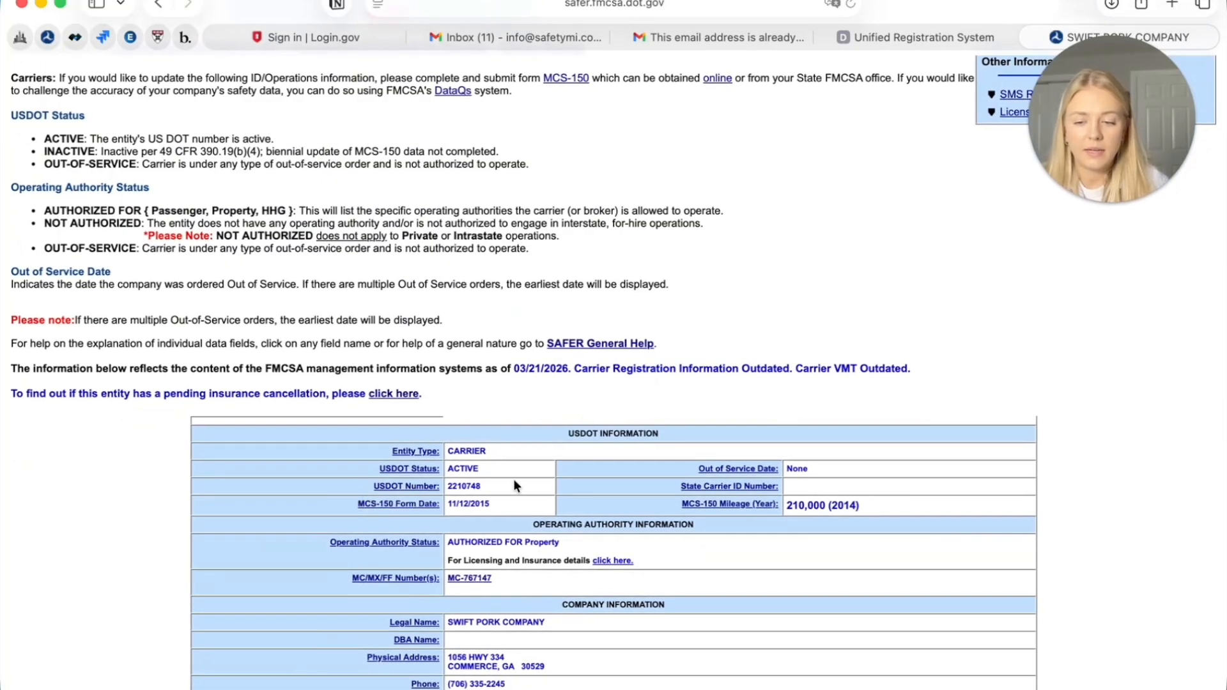
{"action": "left_click_drag", "start_coordinate": [298, 548], "coordinate": [481, 546]}
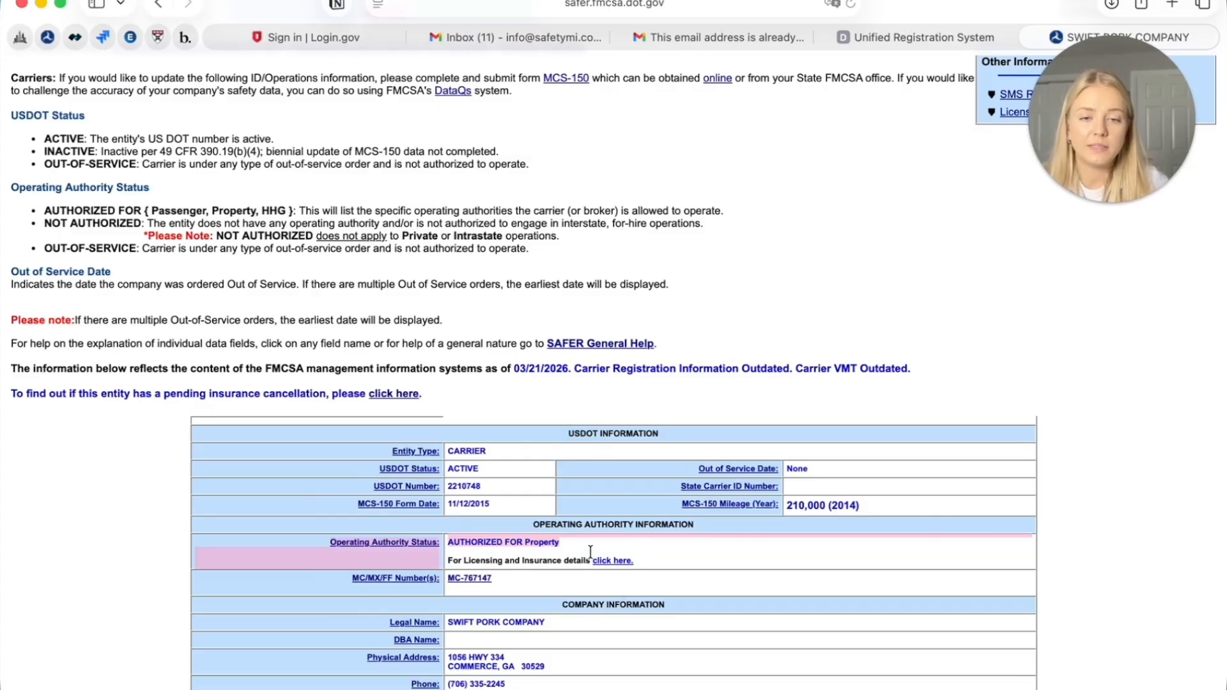
{"action": "scroll", "coordinate": [597, 535], "scroll_direction": "down", "scroll_amount": 1}
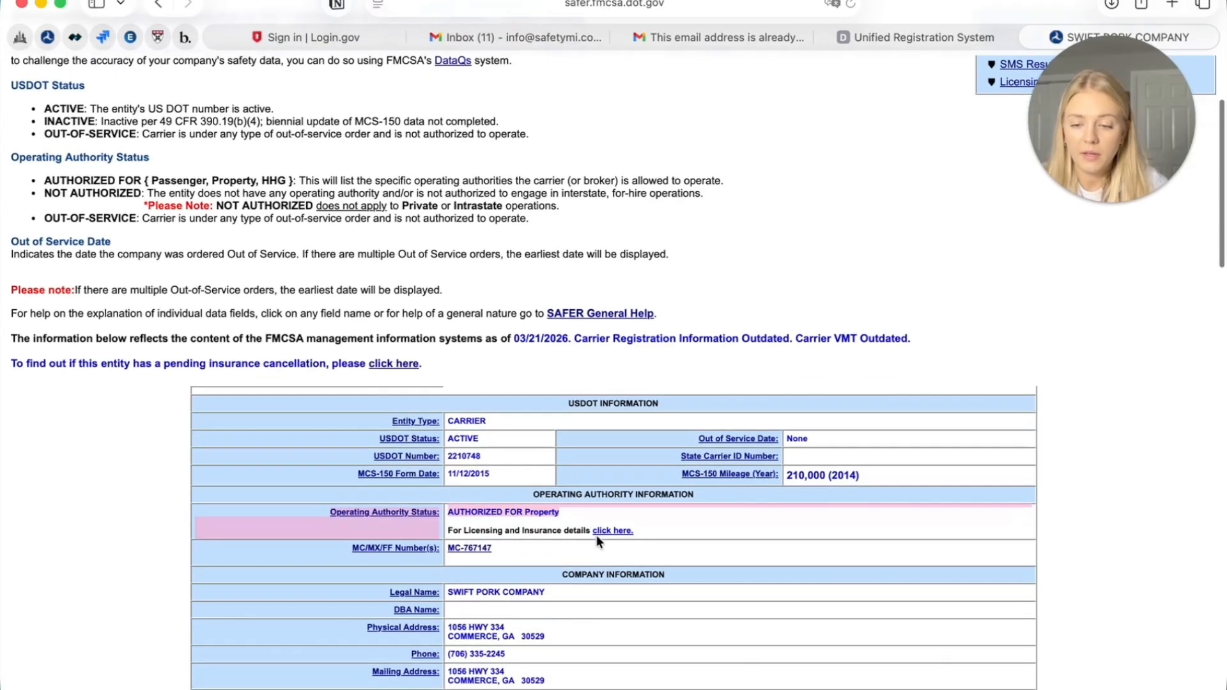
{"action": "scroll", "coordinate": [516, 556], "scroll_direction": "down", "scroll_amount": 2}
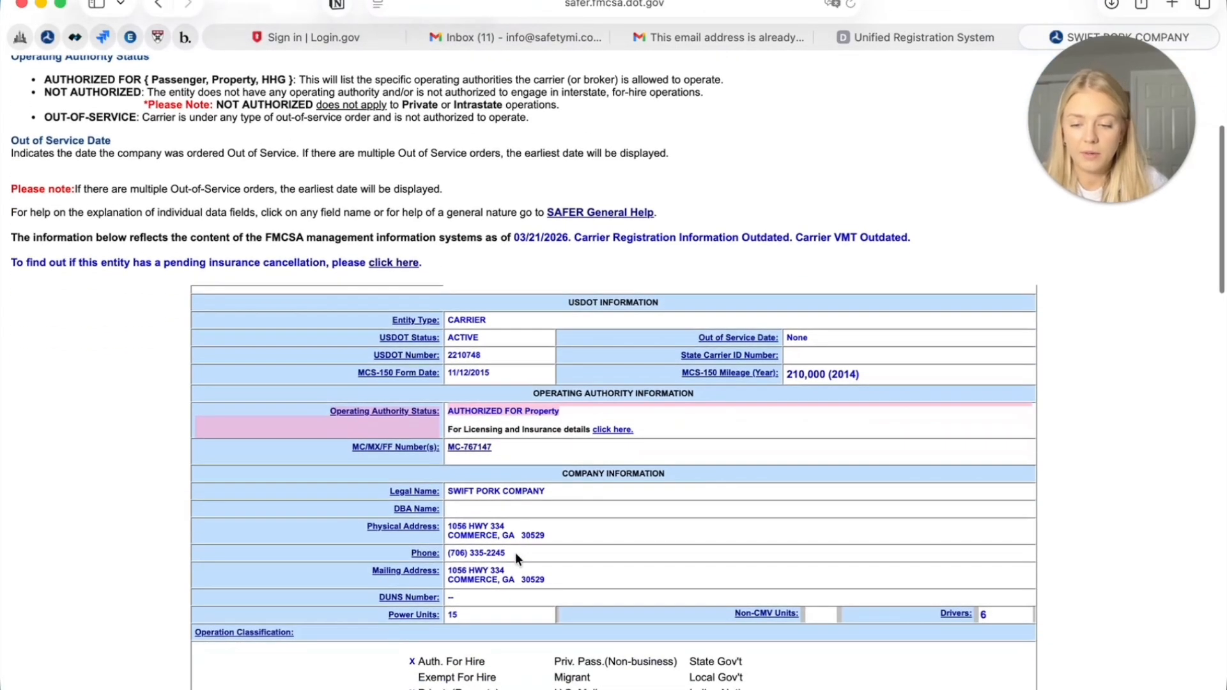
{"action": "scroll", "coordinate": [515, 553], "scroll_direction": "up", "scroll_amount": 5}
Search Licensing & Insurance for SWIFT PORK COMPANY past the reCAPTCHA and open its HTML carrier details
{"action": "left_click", "coordinate": [1078, 241]}
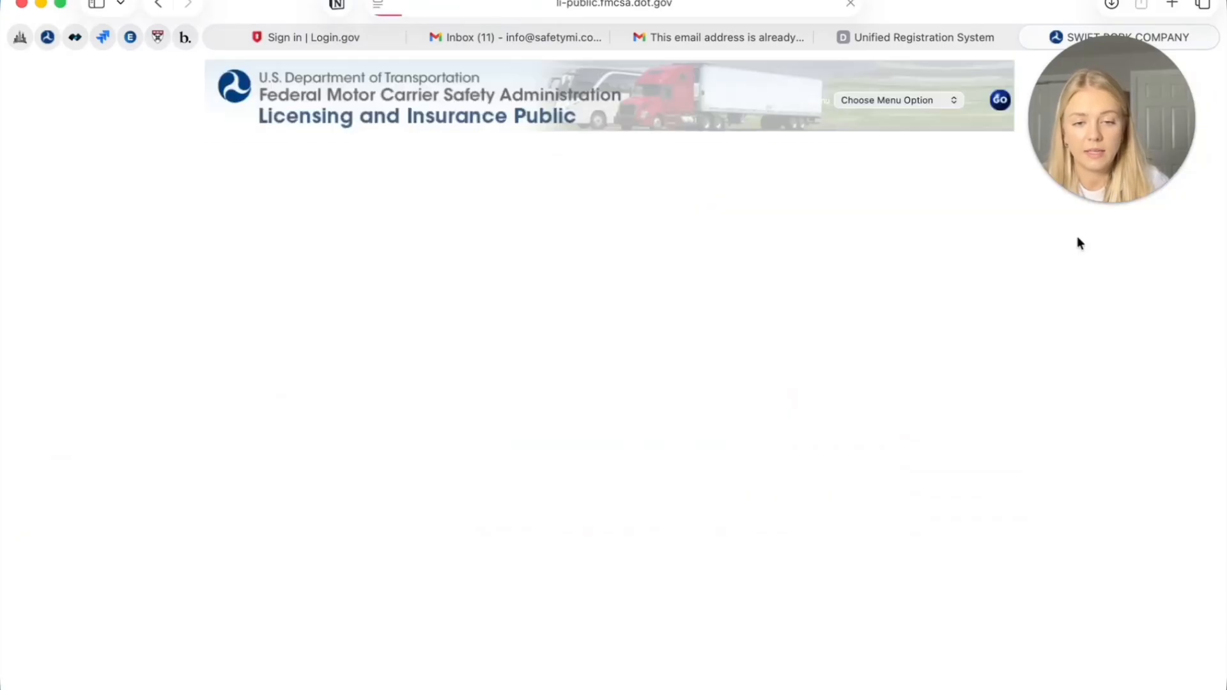
{"action": "left_click", "coordinate": [537, 352]}
{"action": "left_click", "coordinate": [587, 412]}
{"action": "left_click_drag", "start_coordinate": [1154, 151], "coordinate": [1168, 409]}
{"action": "left_click", "coordinate": [1153, 189]}
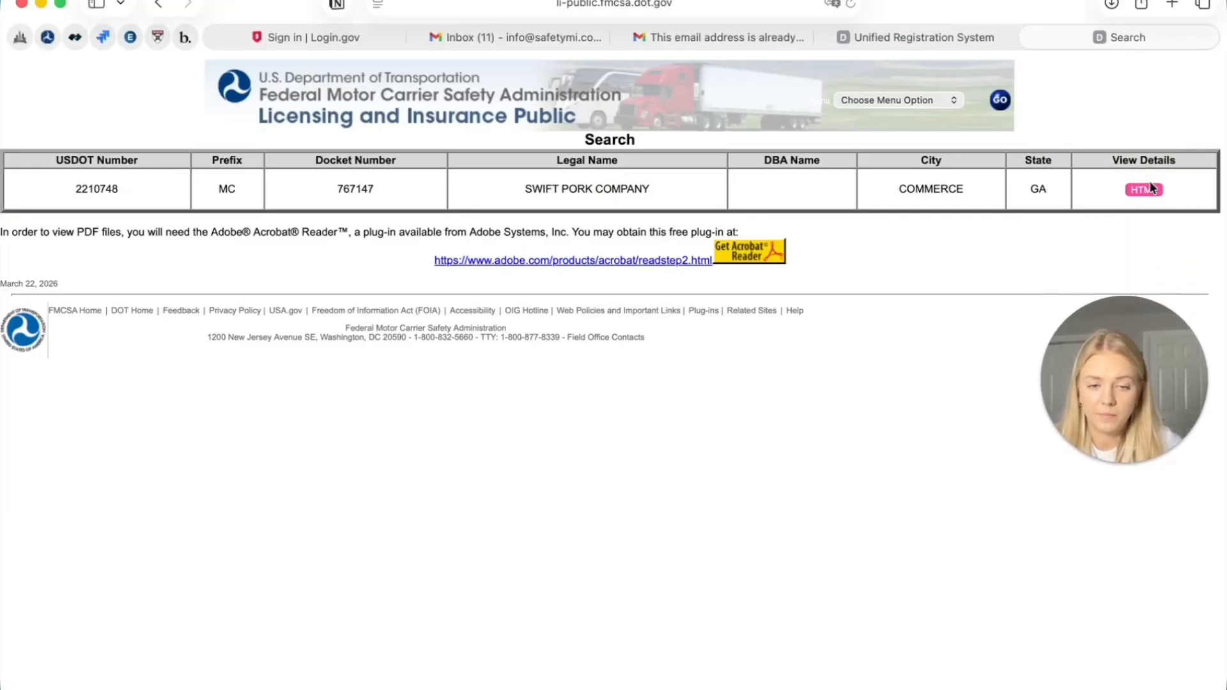
{"action": "left_click", "coordinate": [1148, 189]}
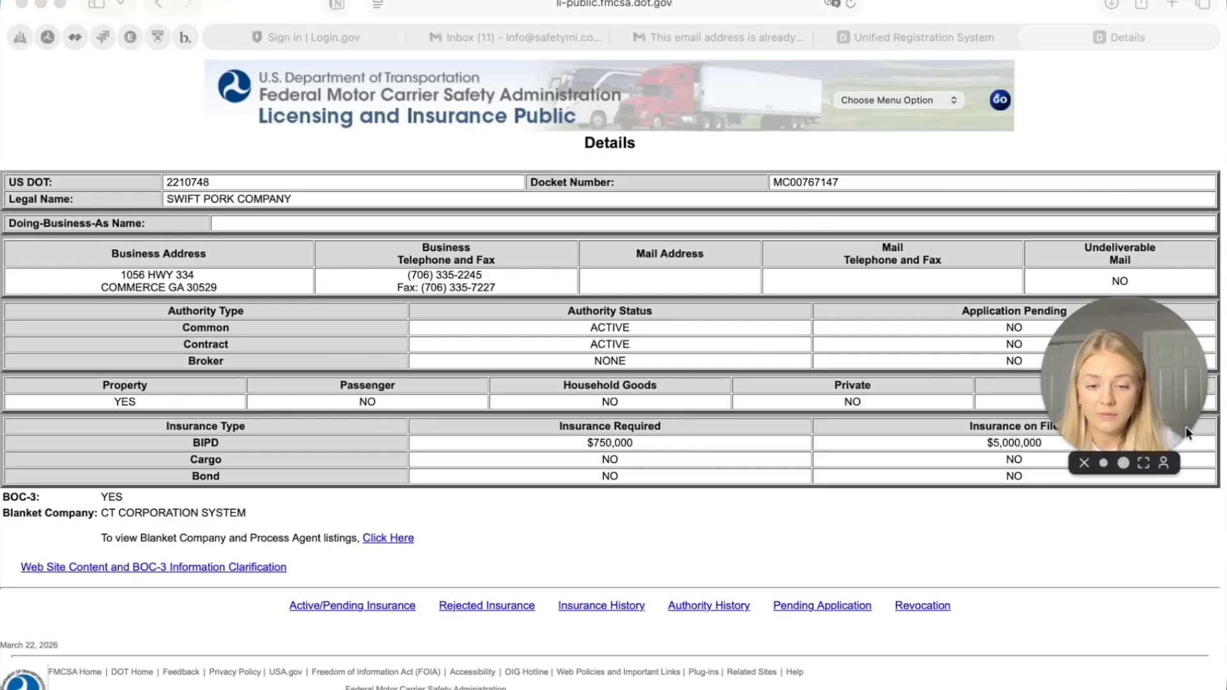
{"action": "left_click_drag", "start_coordinate": [1187, 427], "coordinate": [1203, 223]}
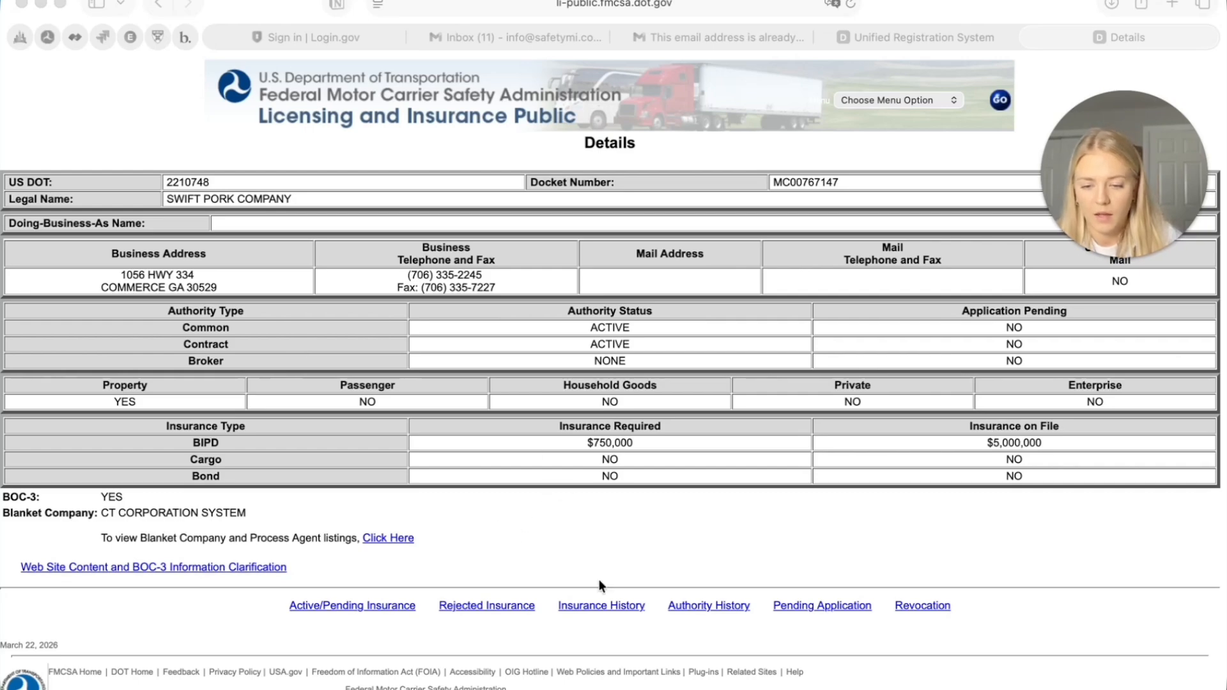
{"action": "left_click", "coordinate": [344, 605]}
{"action": "left_click", "coordinate": [343, 606]}
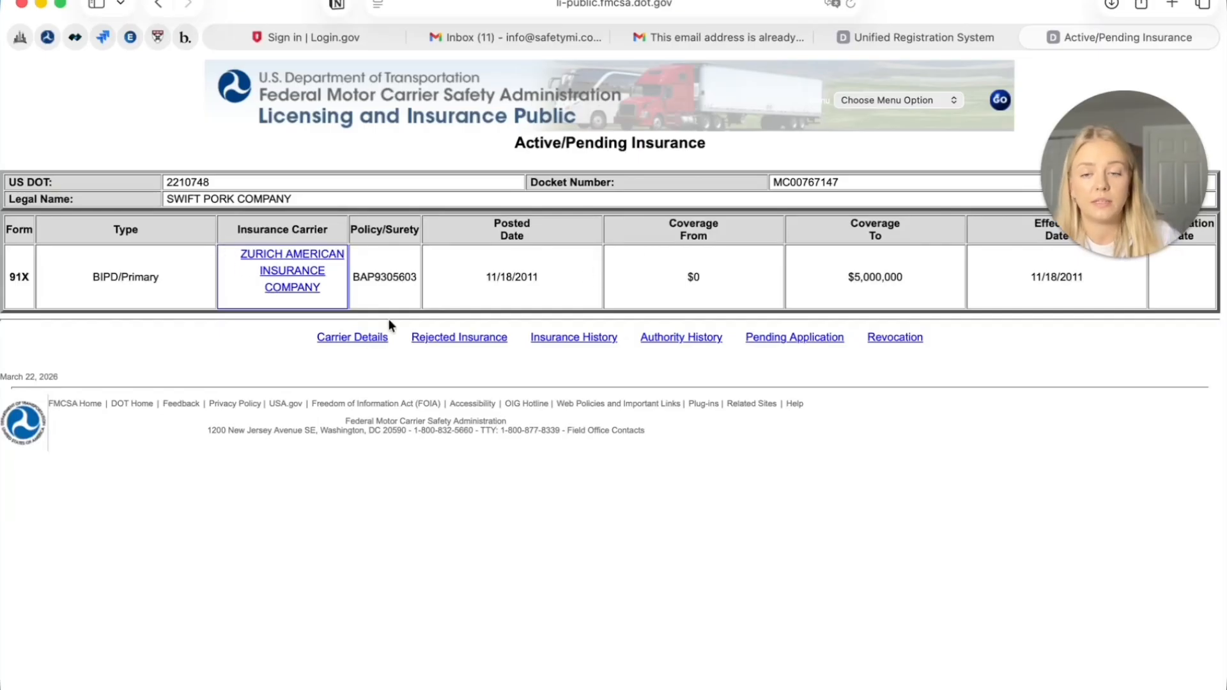
{"action": "left_click", "coordinate": [288, 269]}
{"action": "left_click_drag", "start_coordinate": [70, 212], "coordinate": [199, 213]}
{"action": "left_click", "coordinate": [619, 259]}
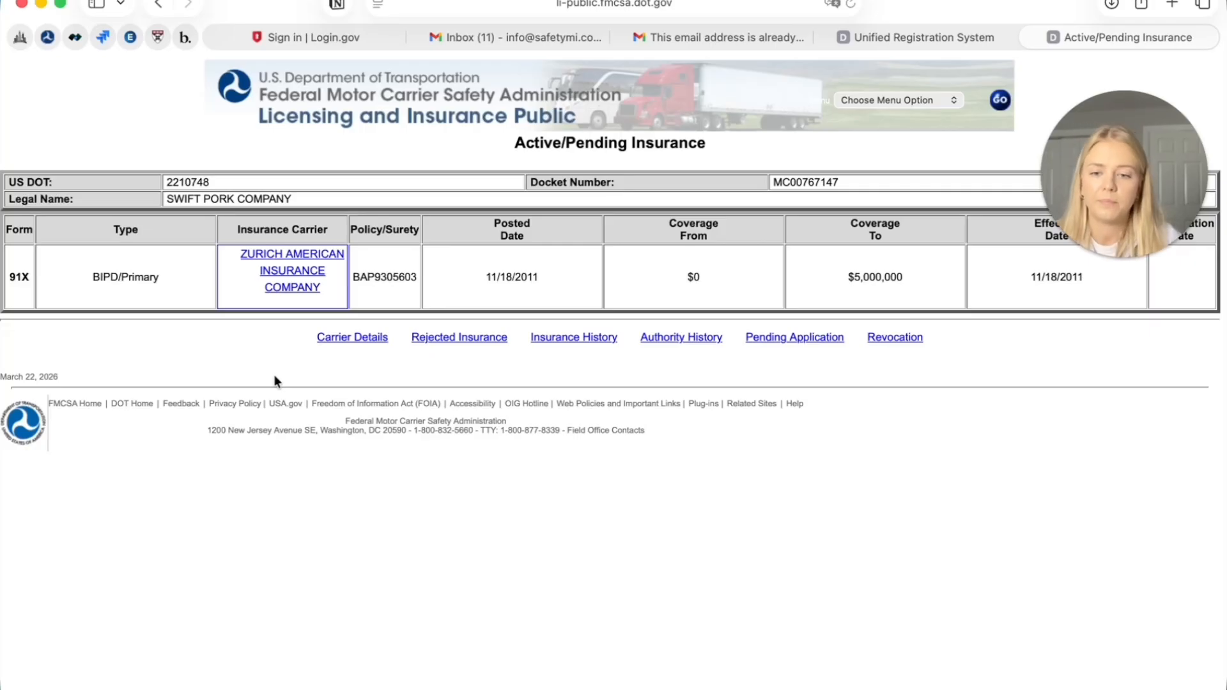
{"action": "left_click", "coordinate": [682, 338]}
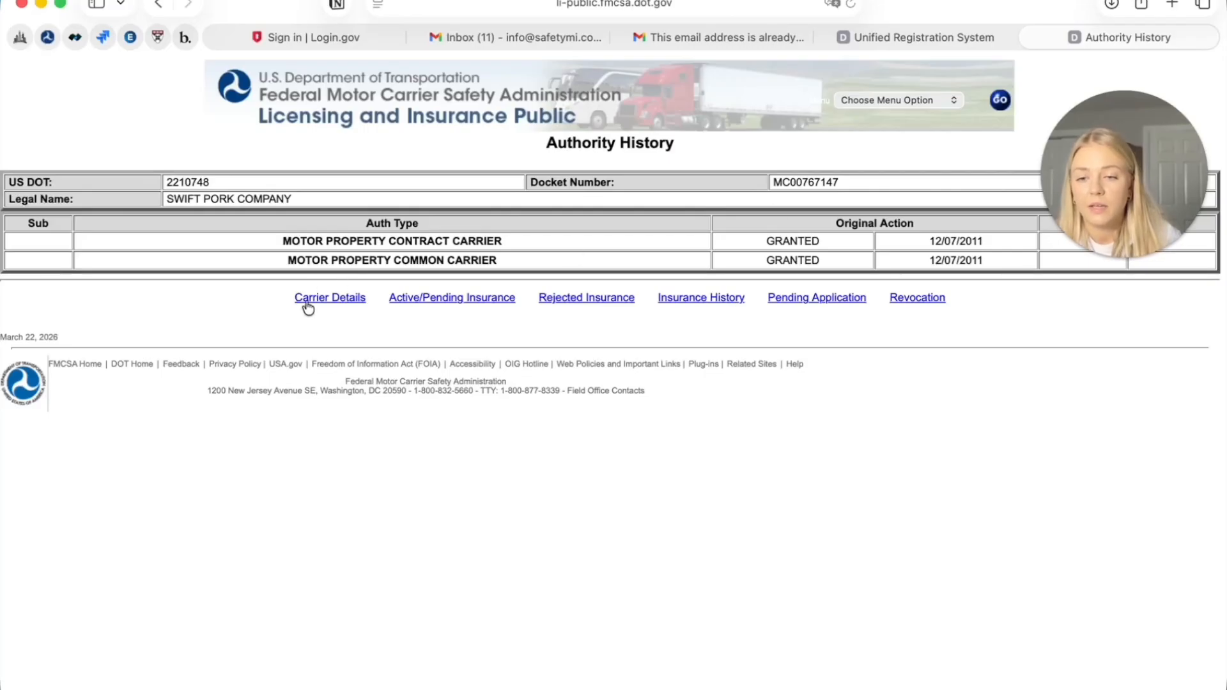
{"action": "left_click", "coordinate": [333, 298]}
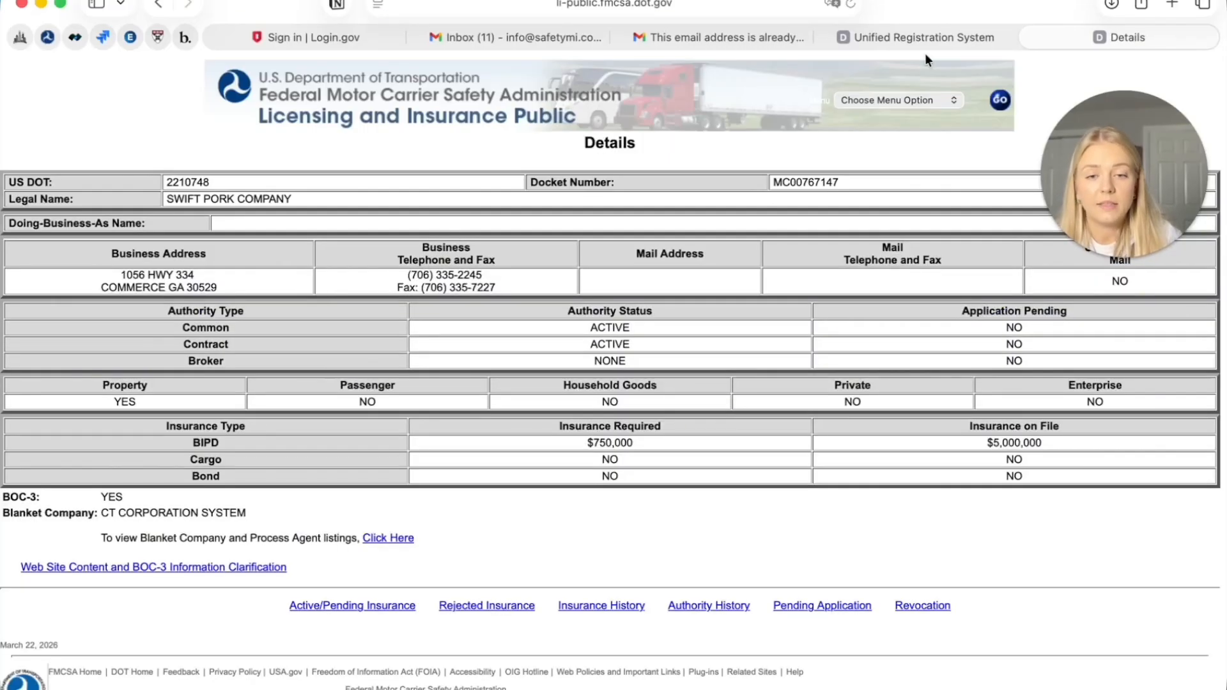